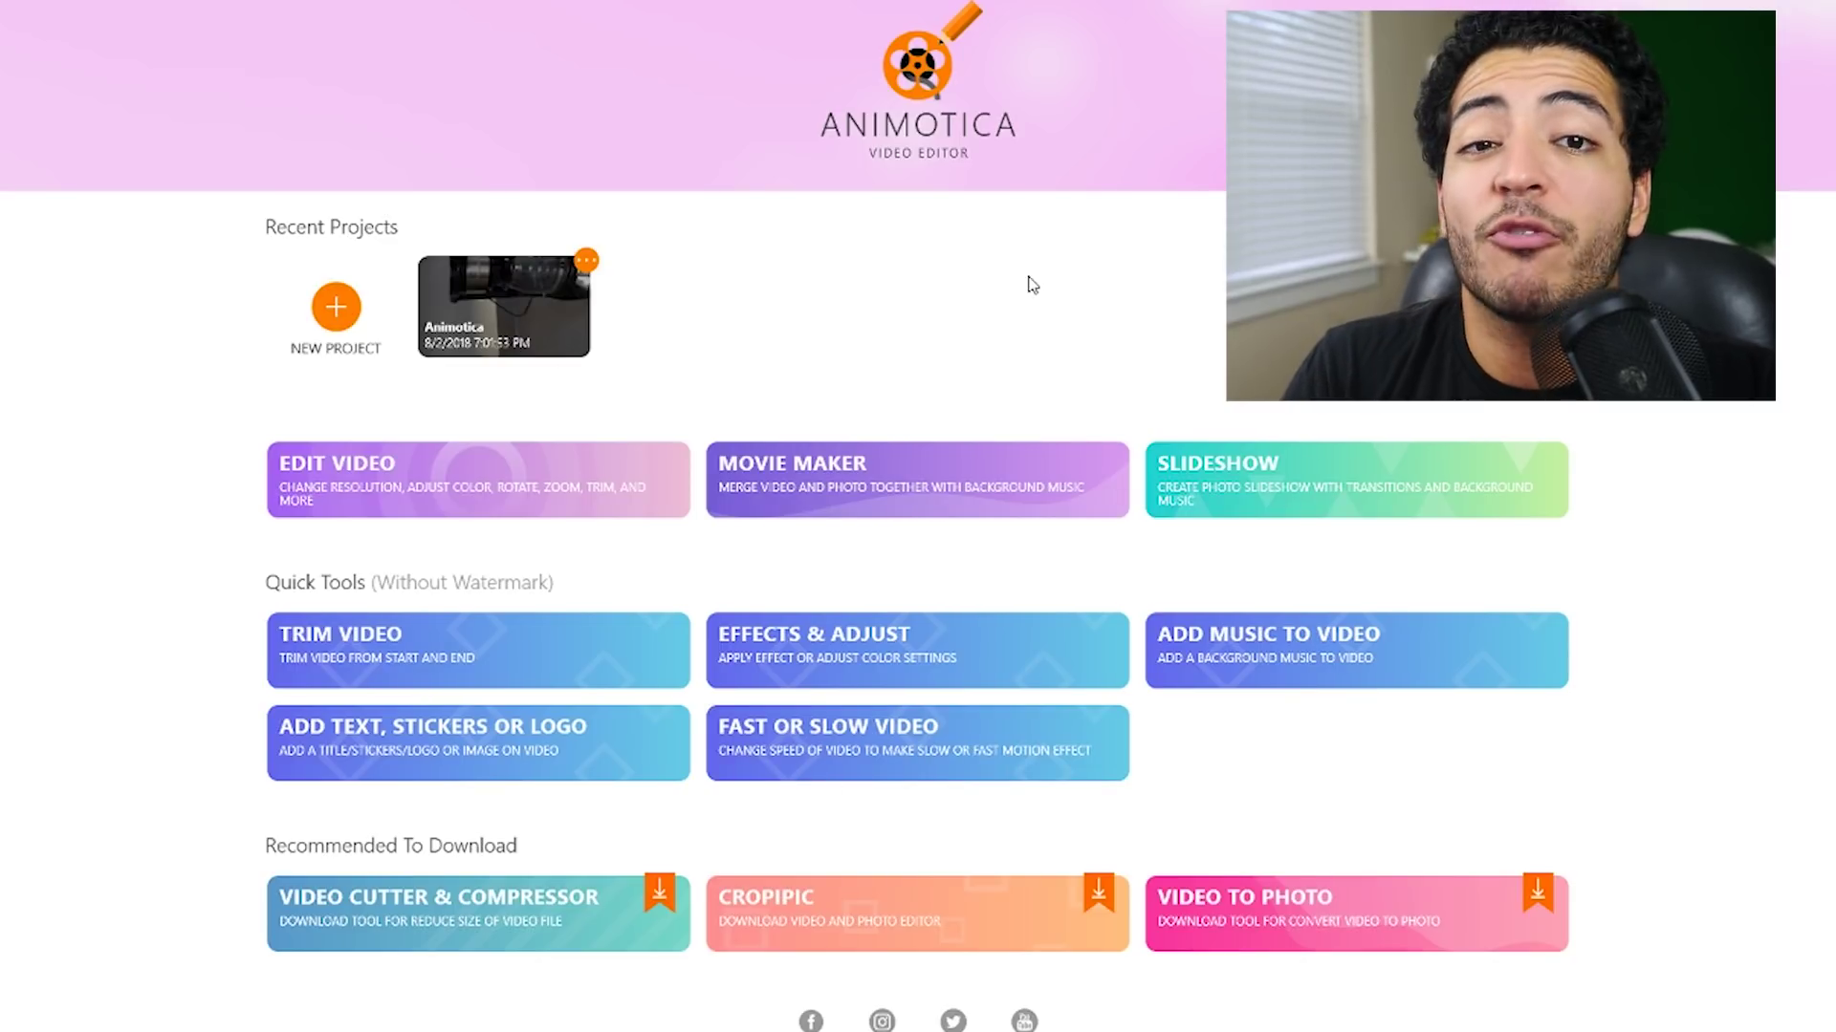
Step: Create a new project with the Vertical (9:16) aspect ratio
left_click(336, 311)
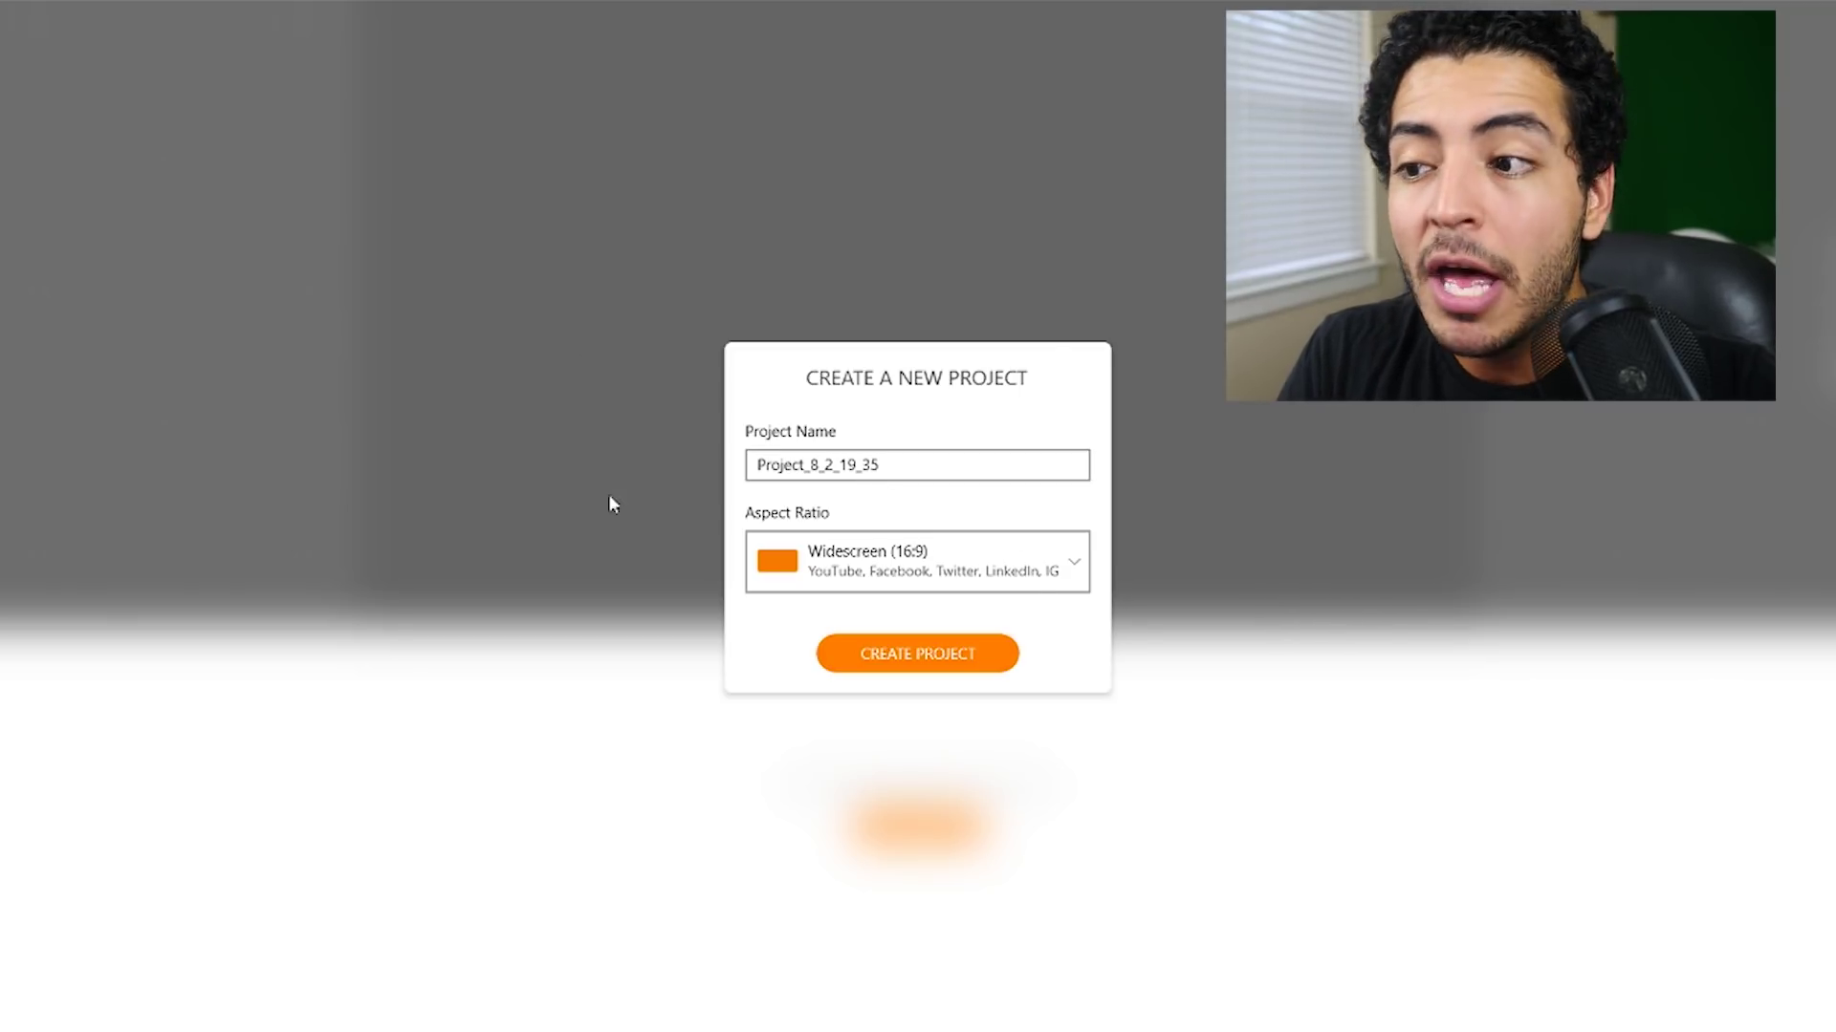
left_click(887, 564)
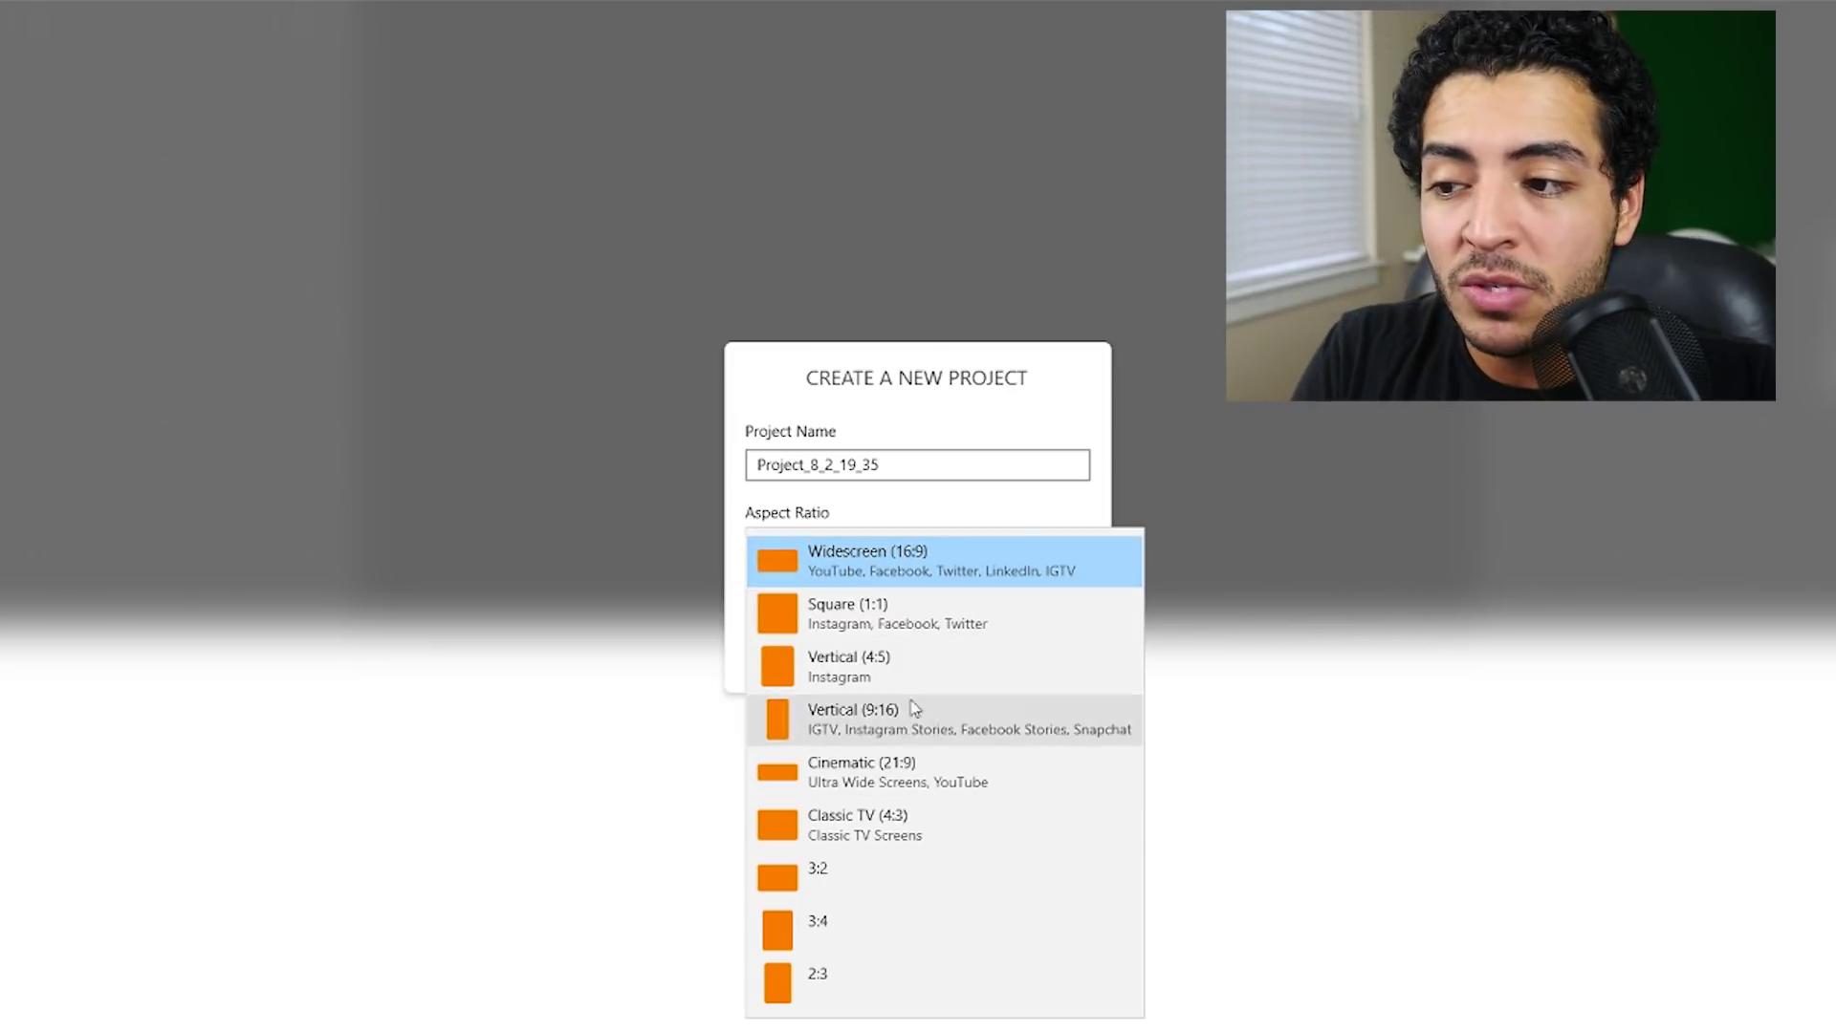
left_click(871, 718)
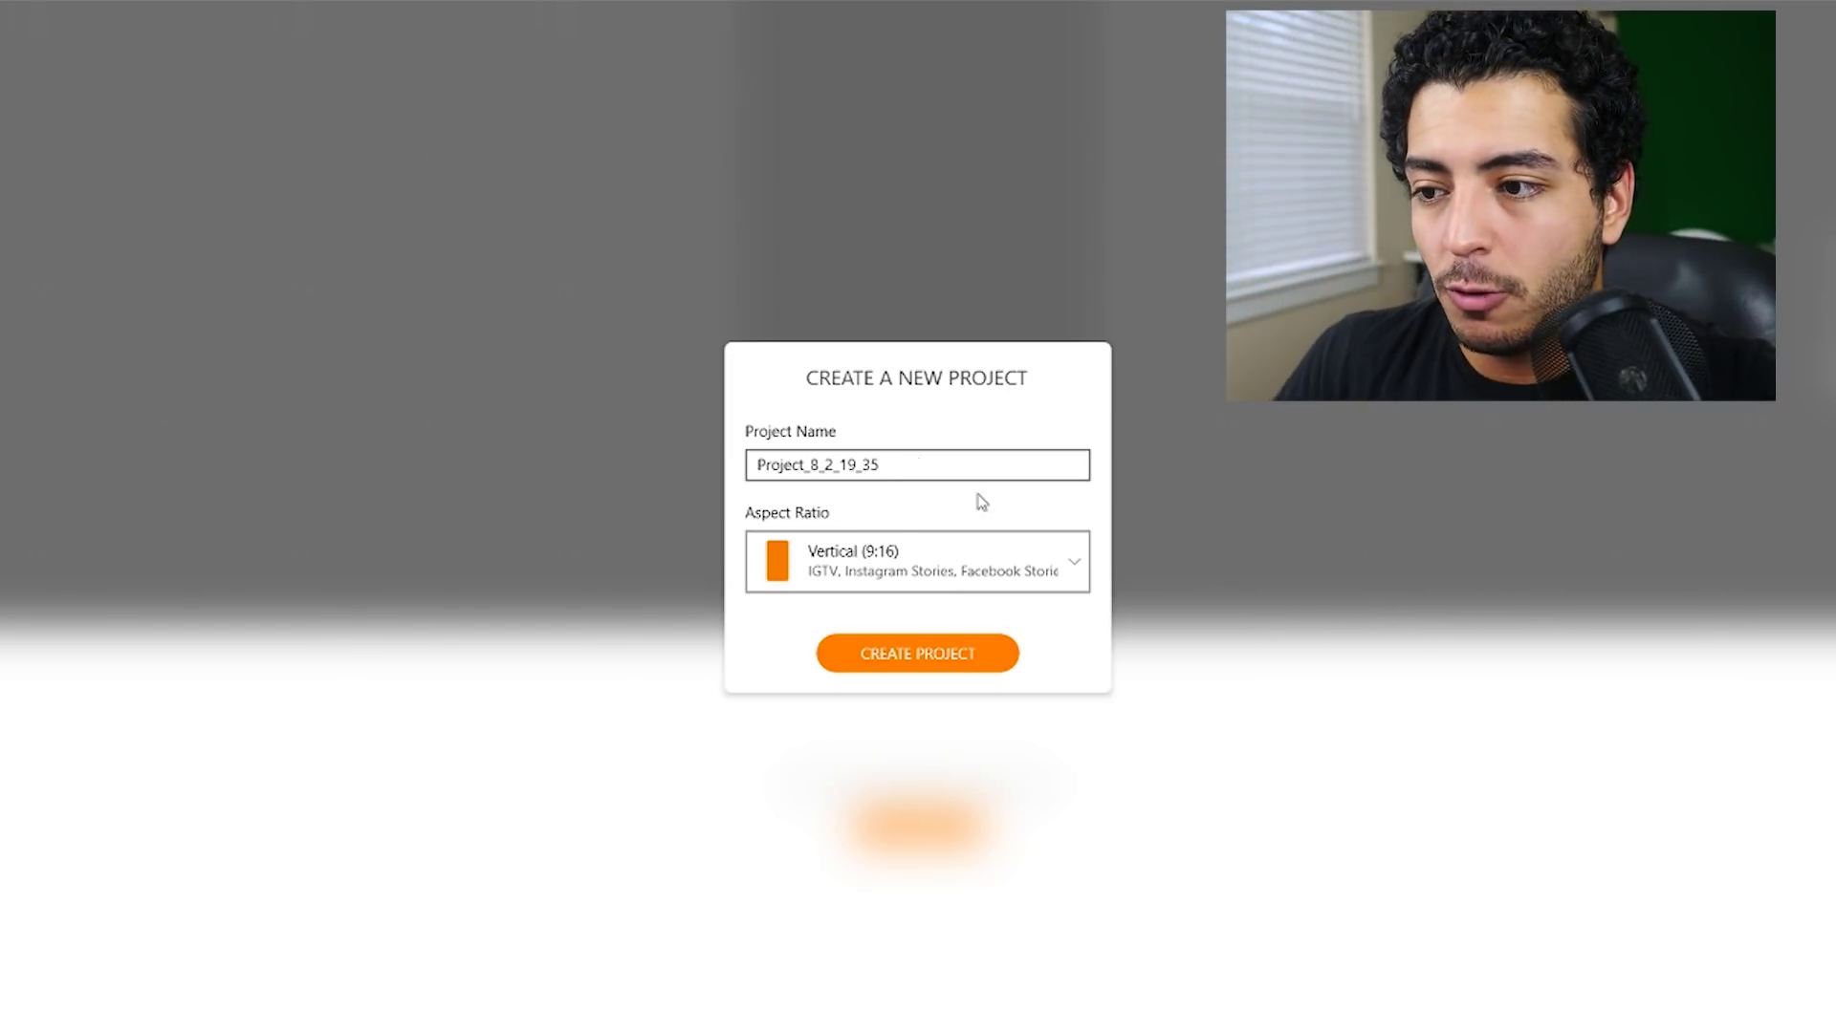
left_click(976, 657)
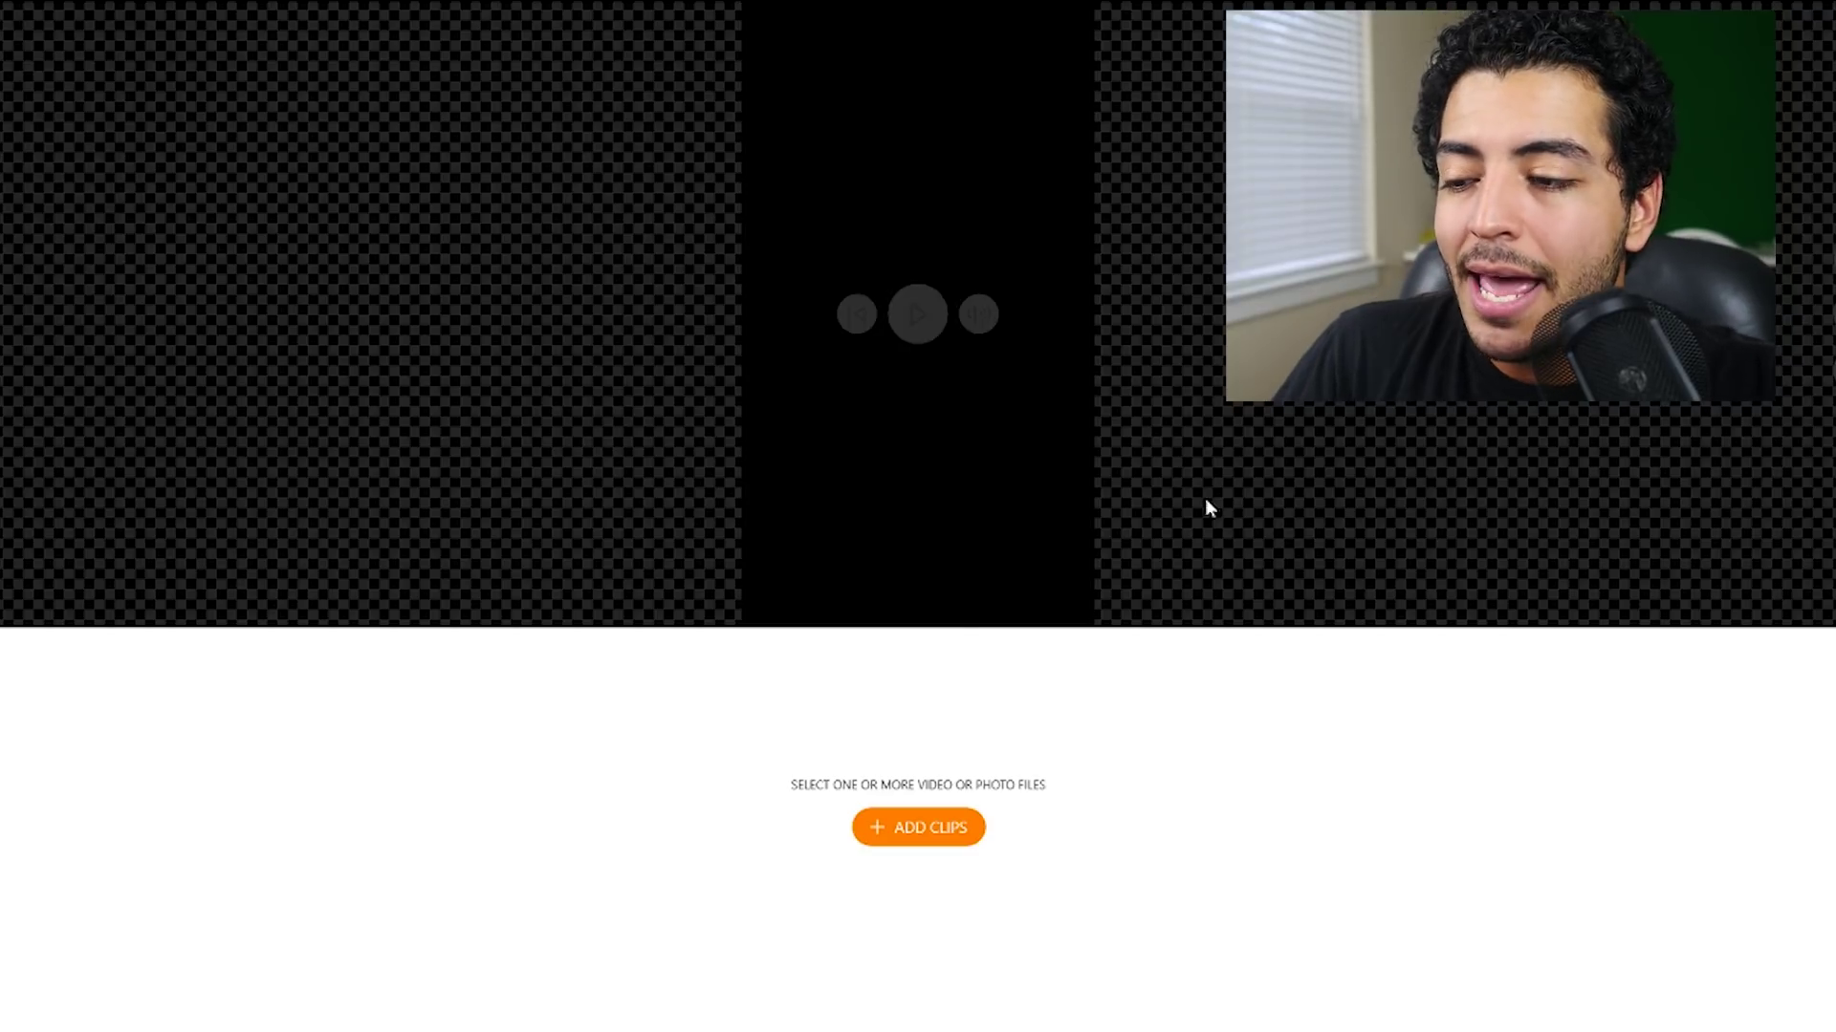
Step: Import clip C0064 together with the last video in the Video folder into the project
left_click(935, 824)
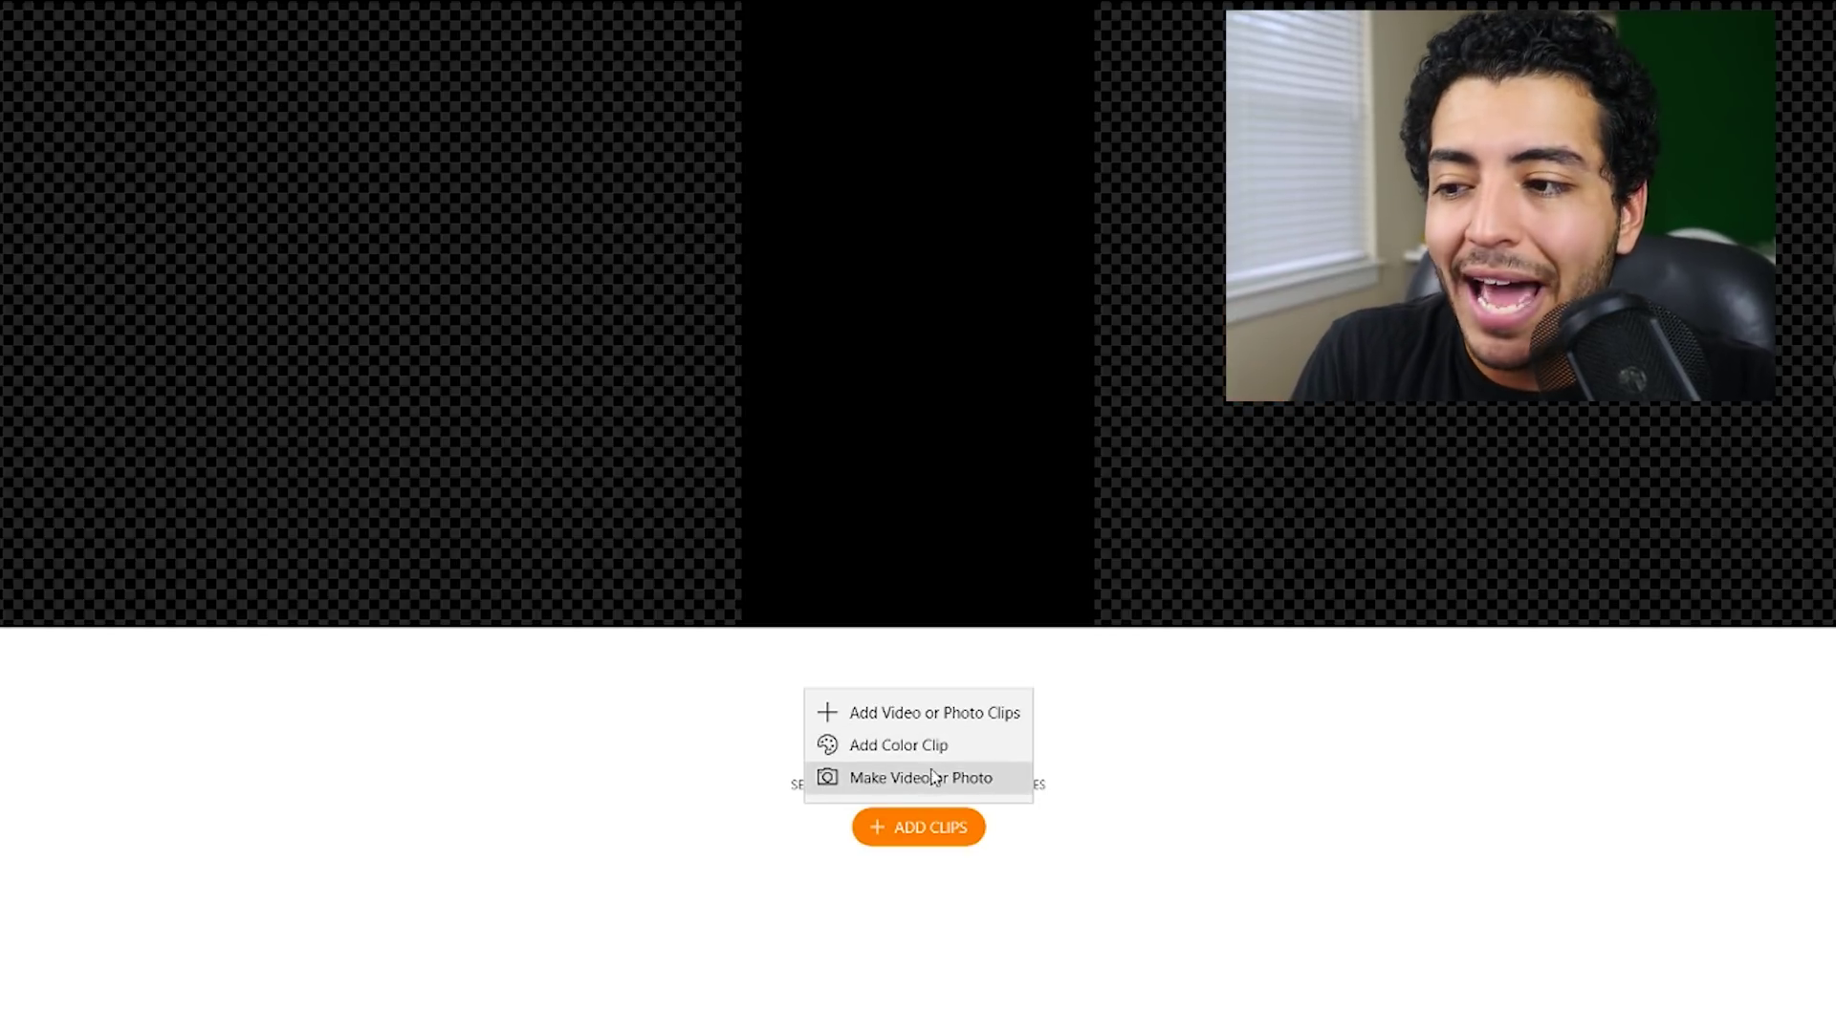
left_click(911, 713)
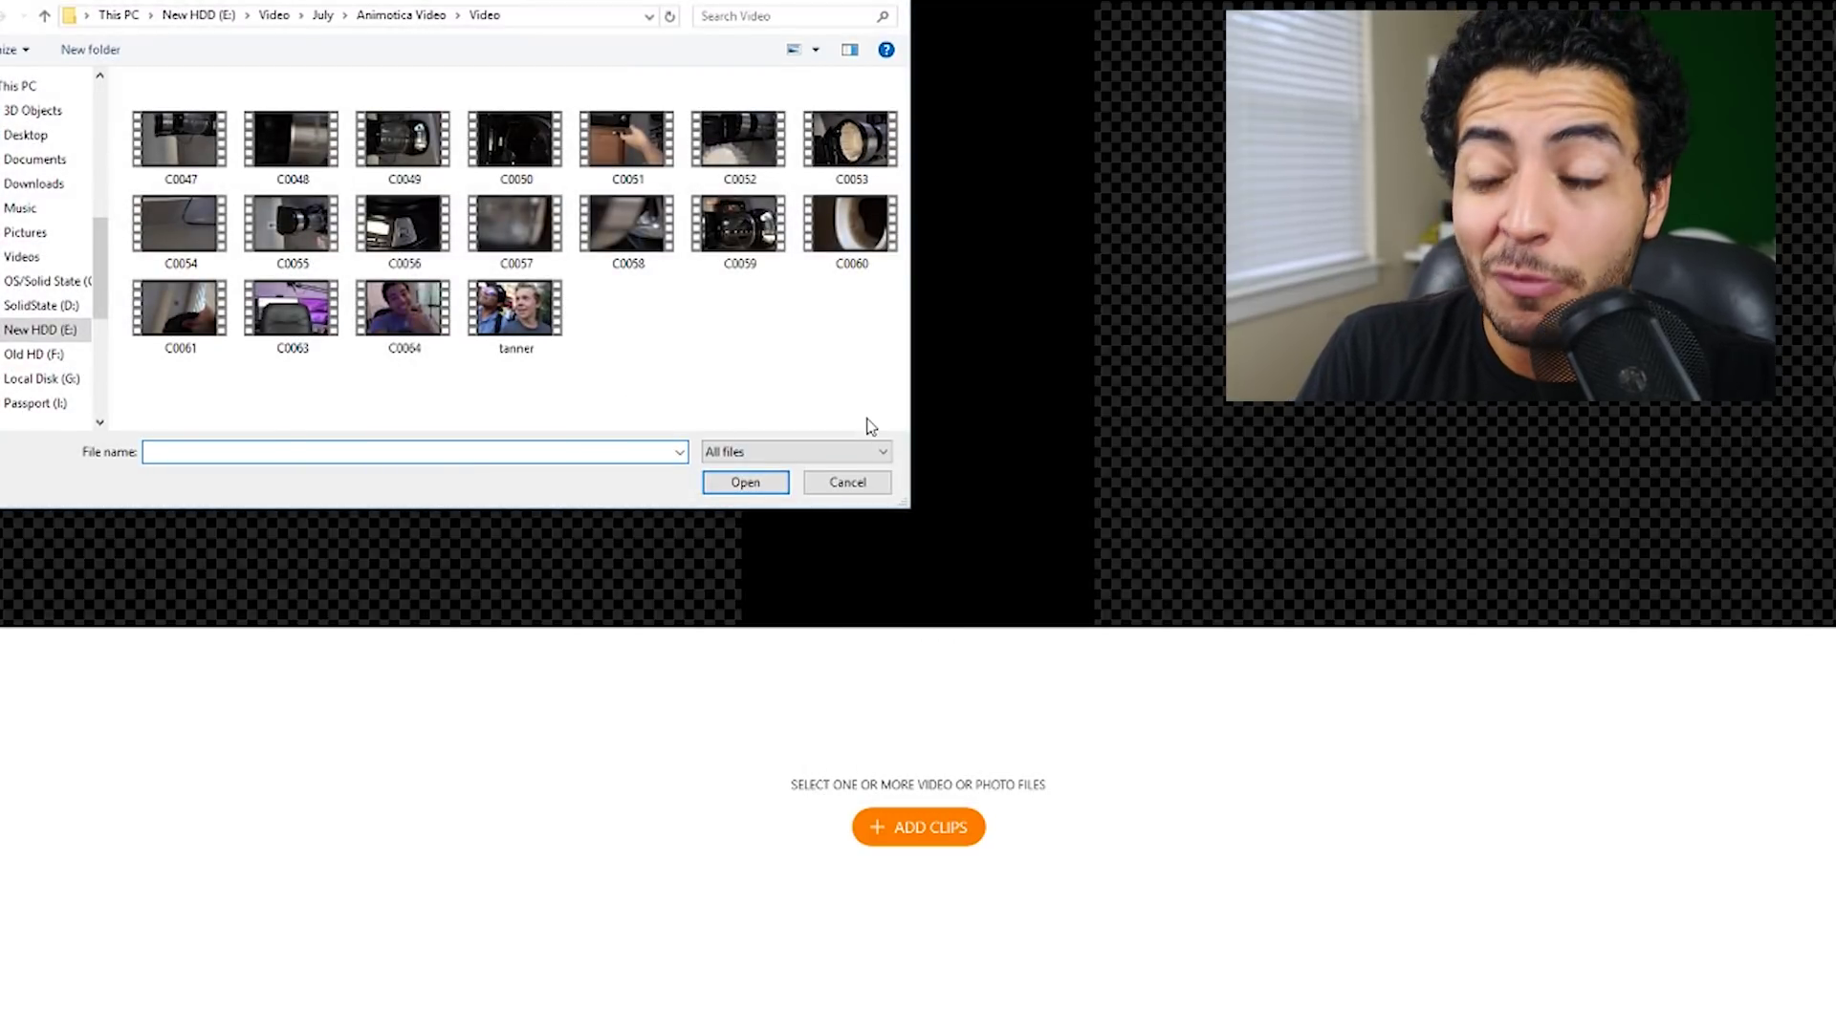
left_click(411, 312)
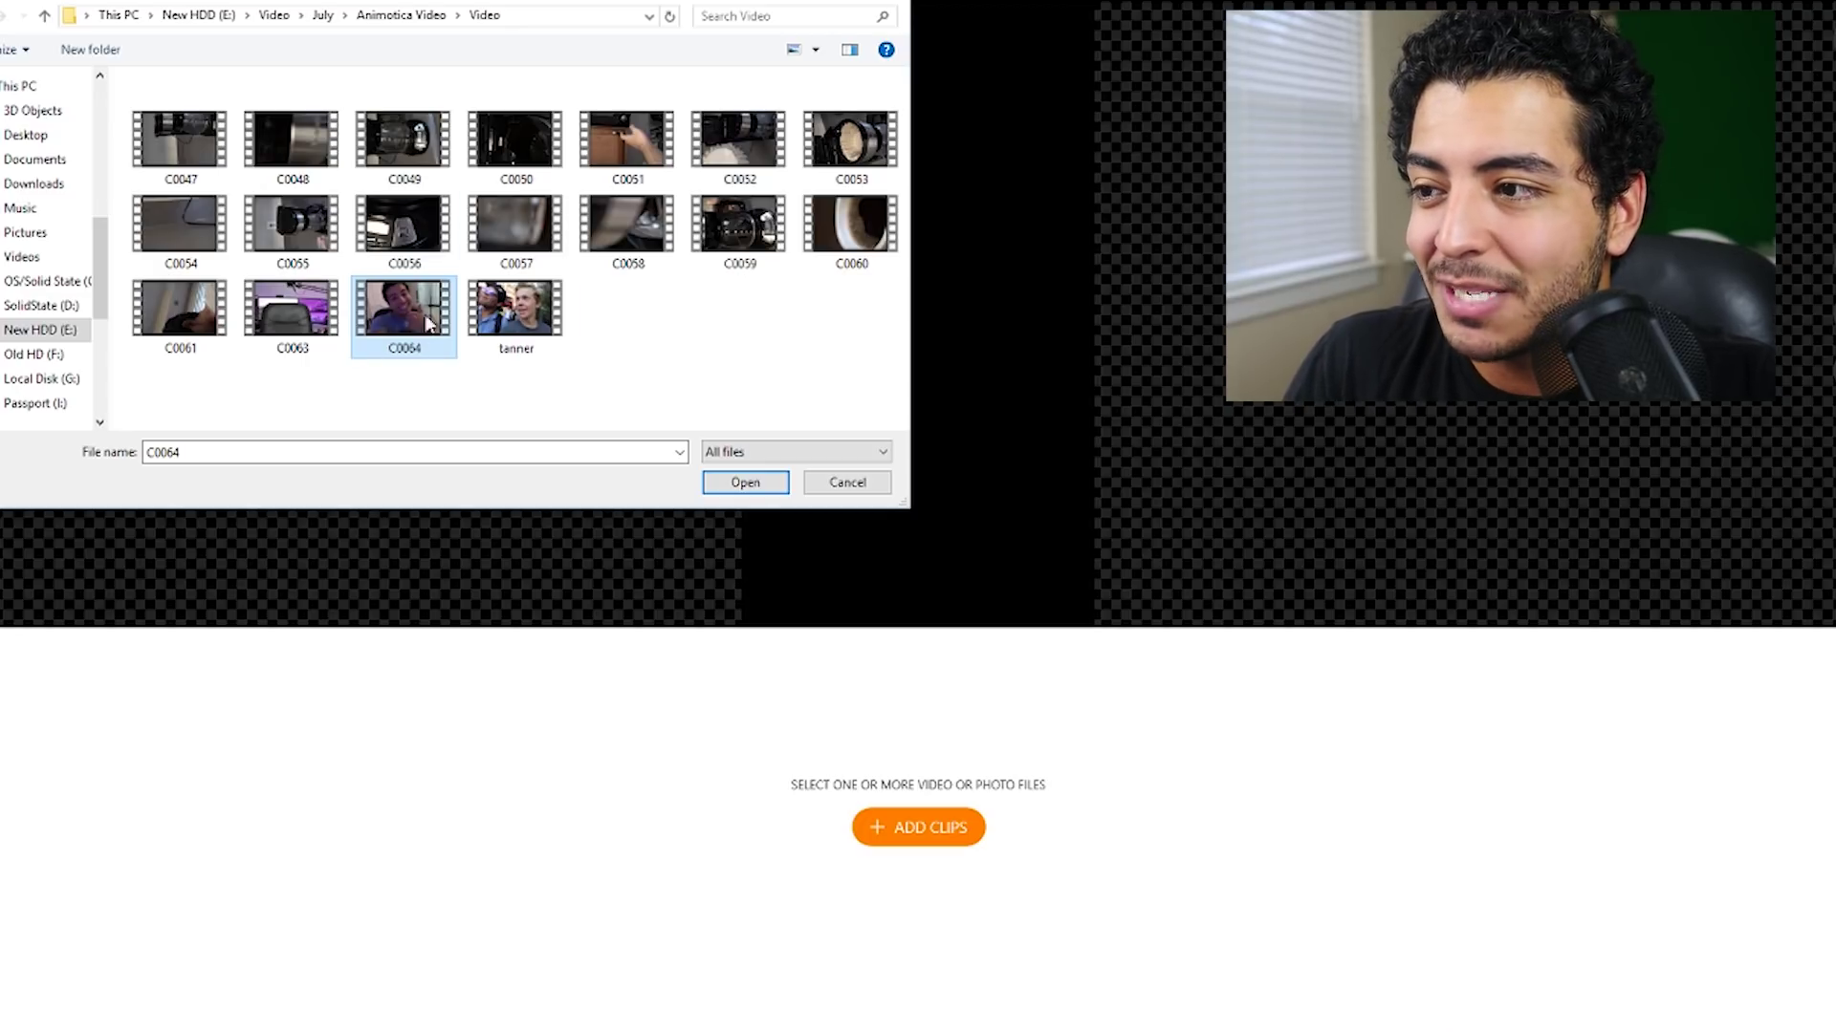
left_click(532, 306, "ctrl")
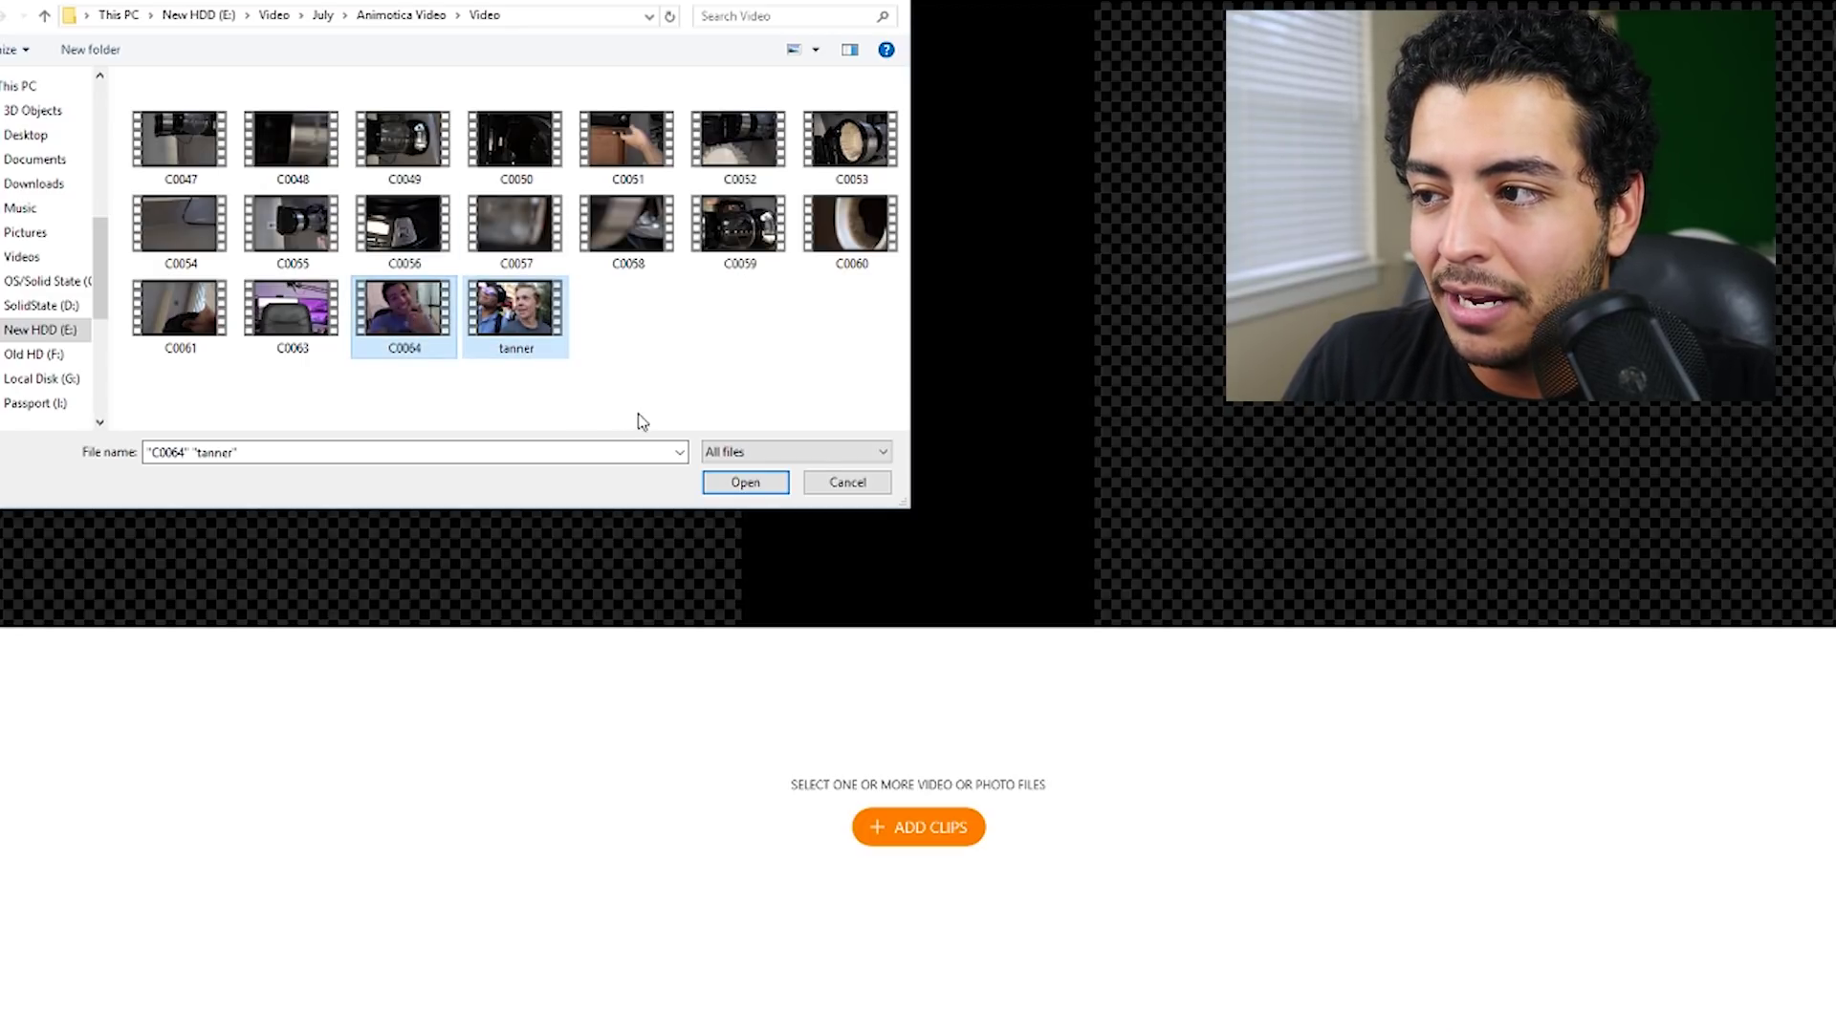
left_click(746, 481)
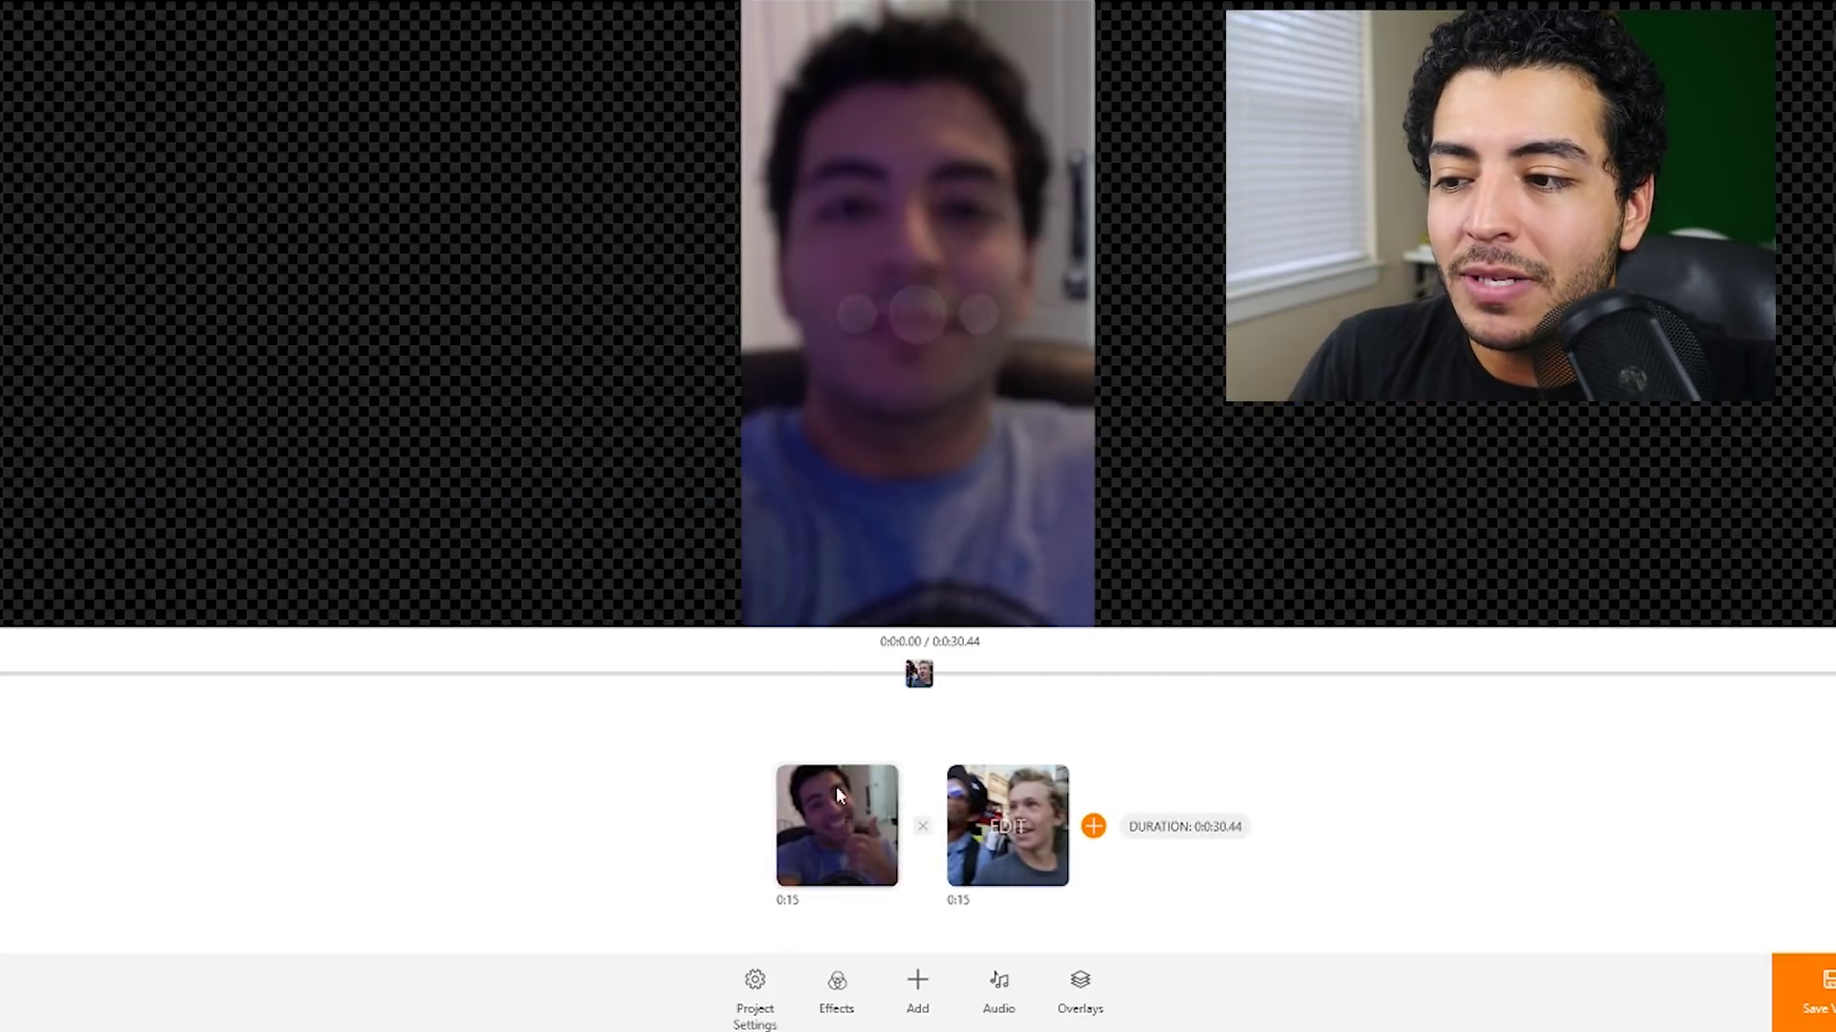
Step: Move the second clip to the front of the clip sequence
mouse_move(1008, 801)
left_click_drag(1046, 793, 793, 830)
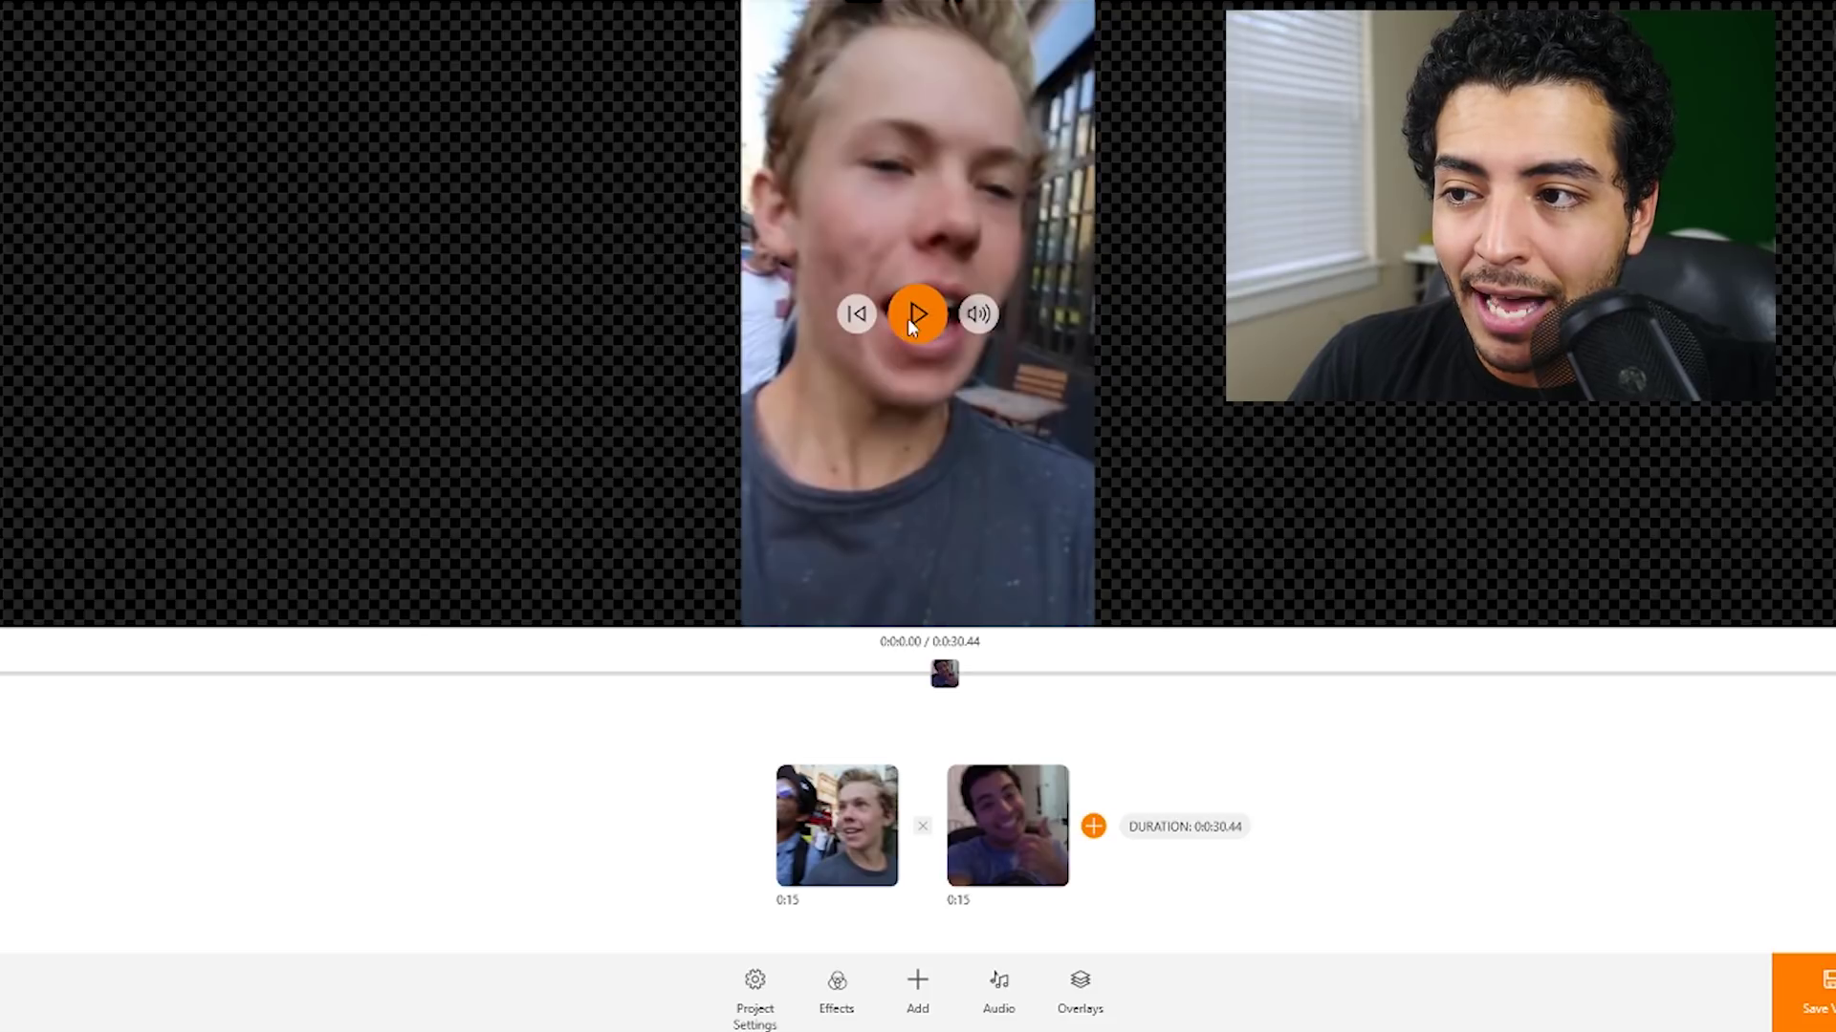
Step: Play back the sequence to check the reordered clips and the cut between them
left_click(914, 315)
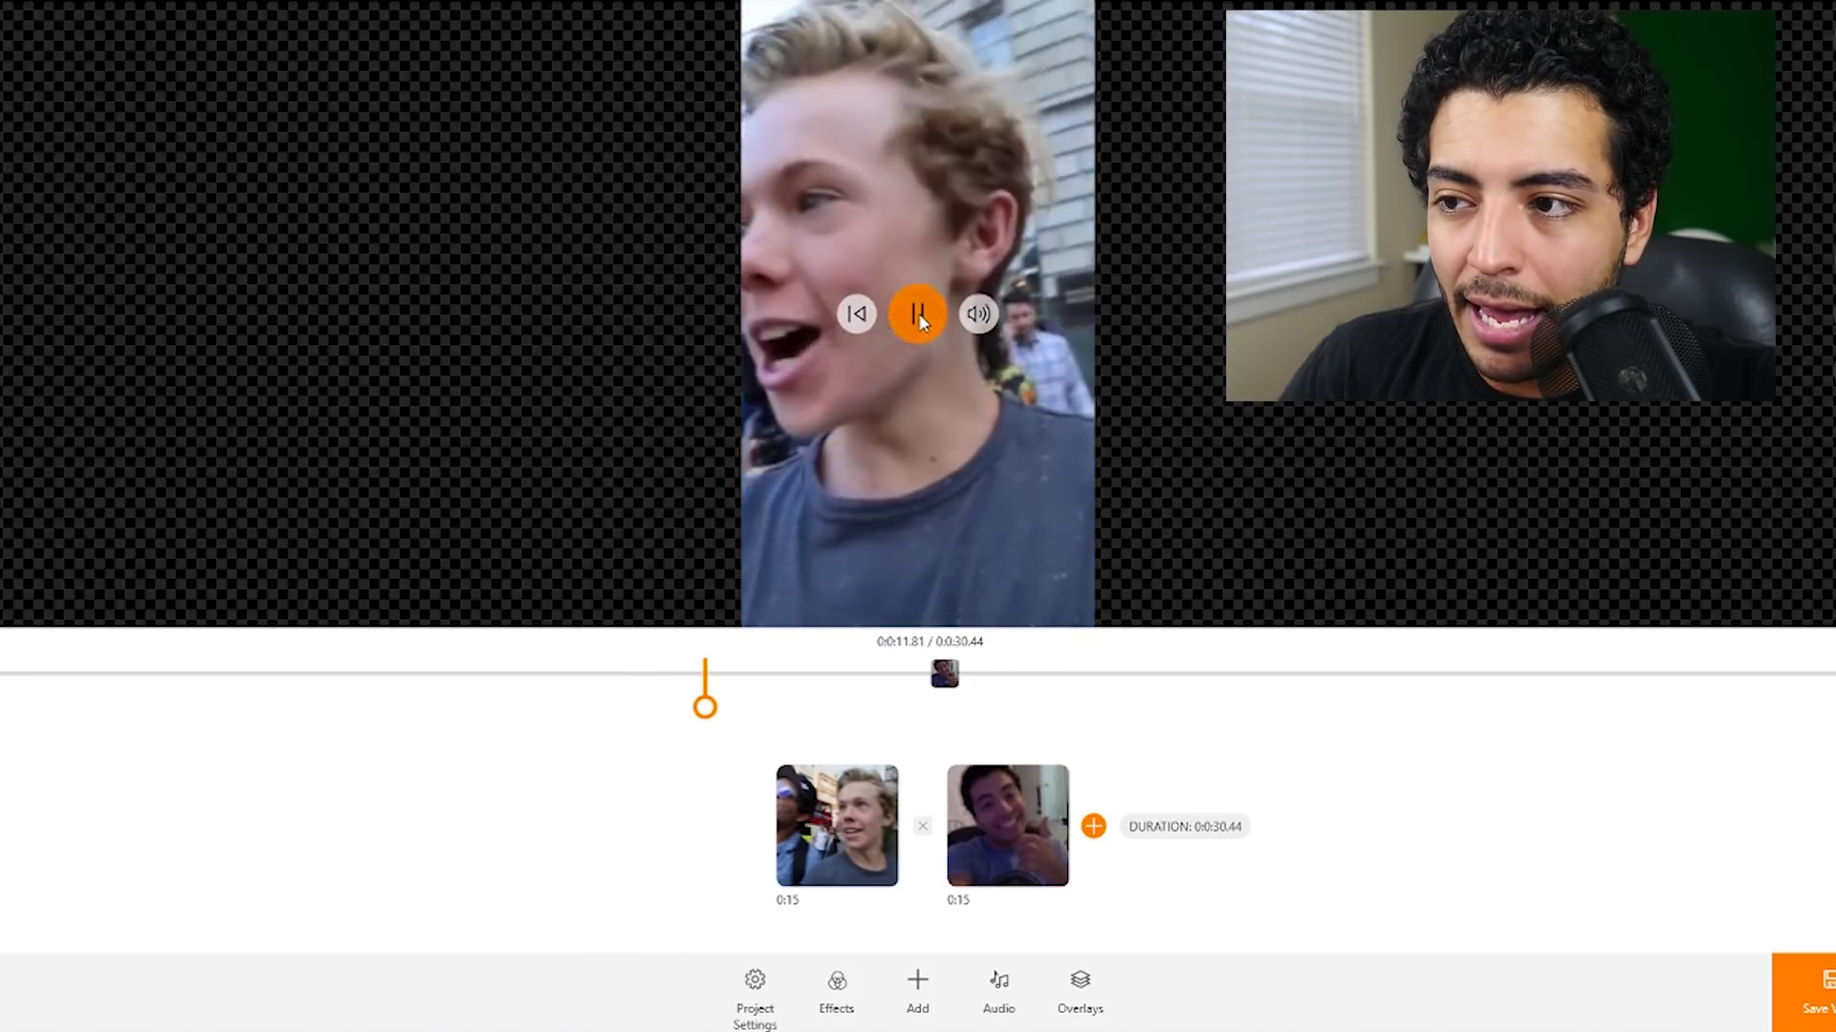
left_click(918, 315)
left_click_drag(704, 707, 899, 708)
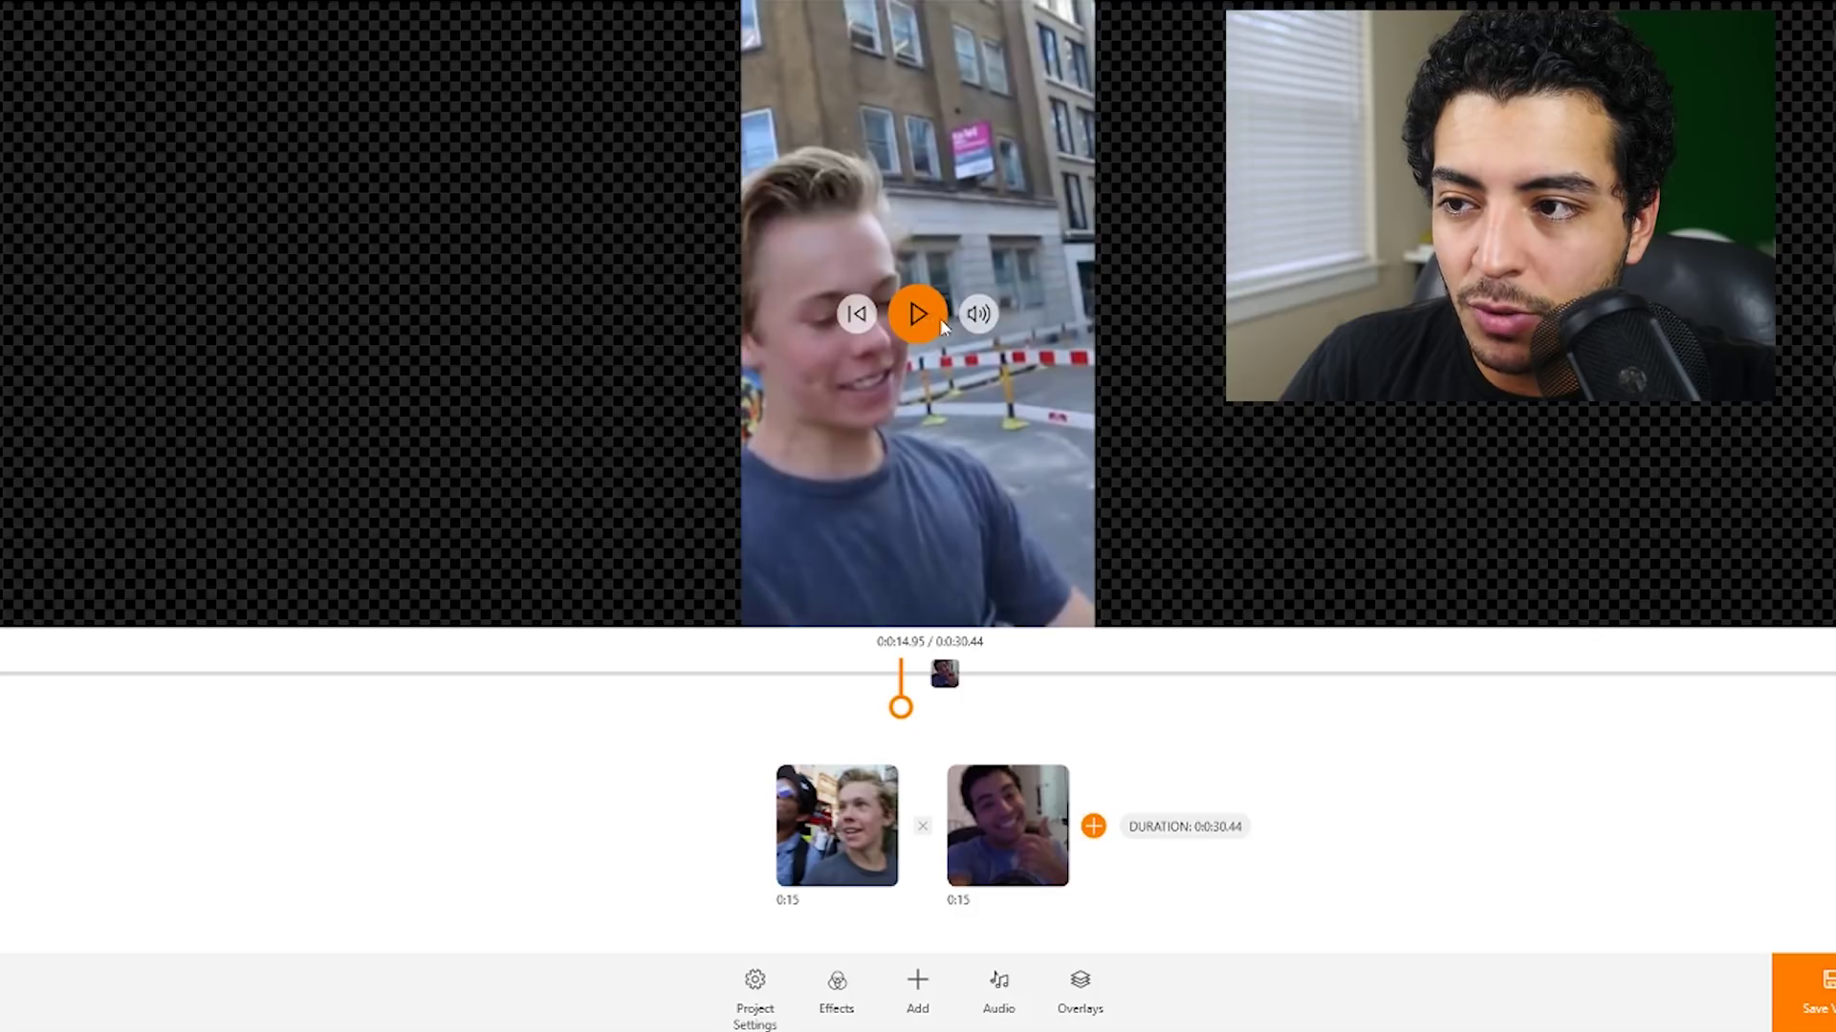
left_click(935, 318)
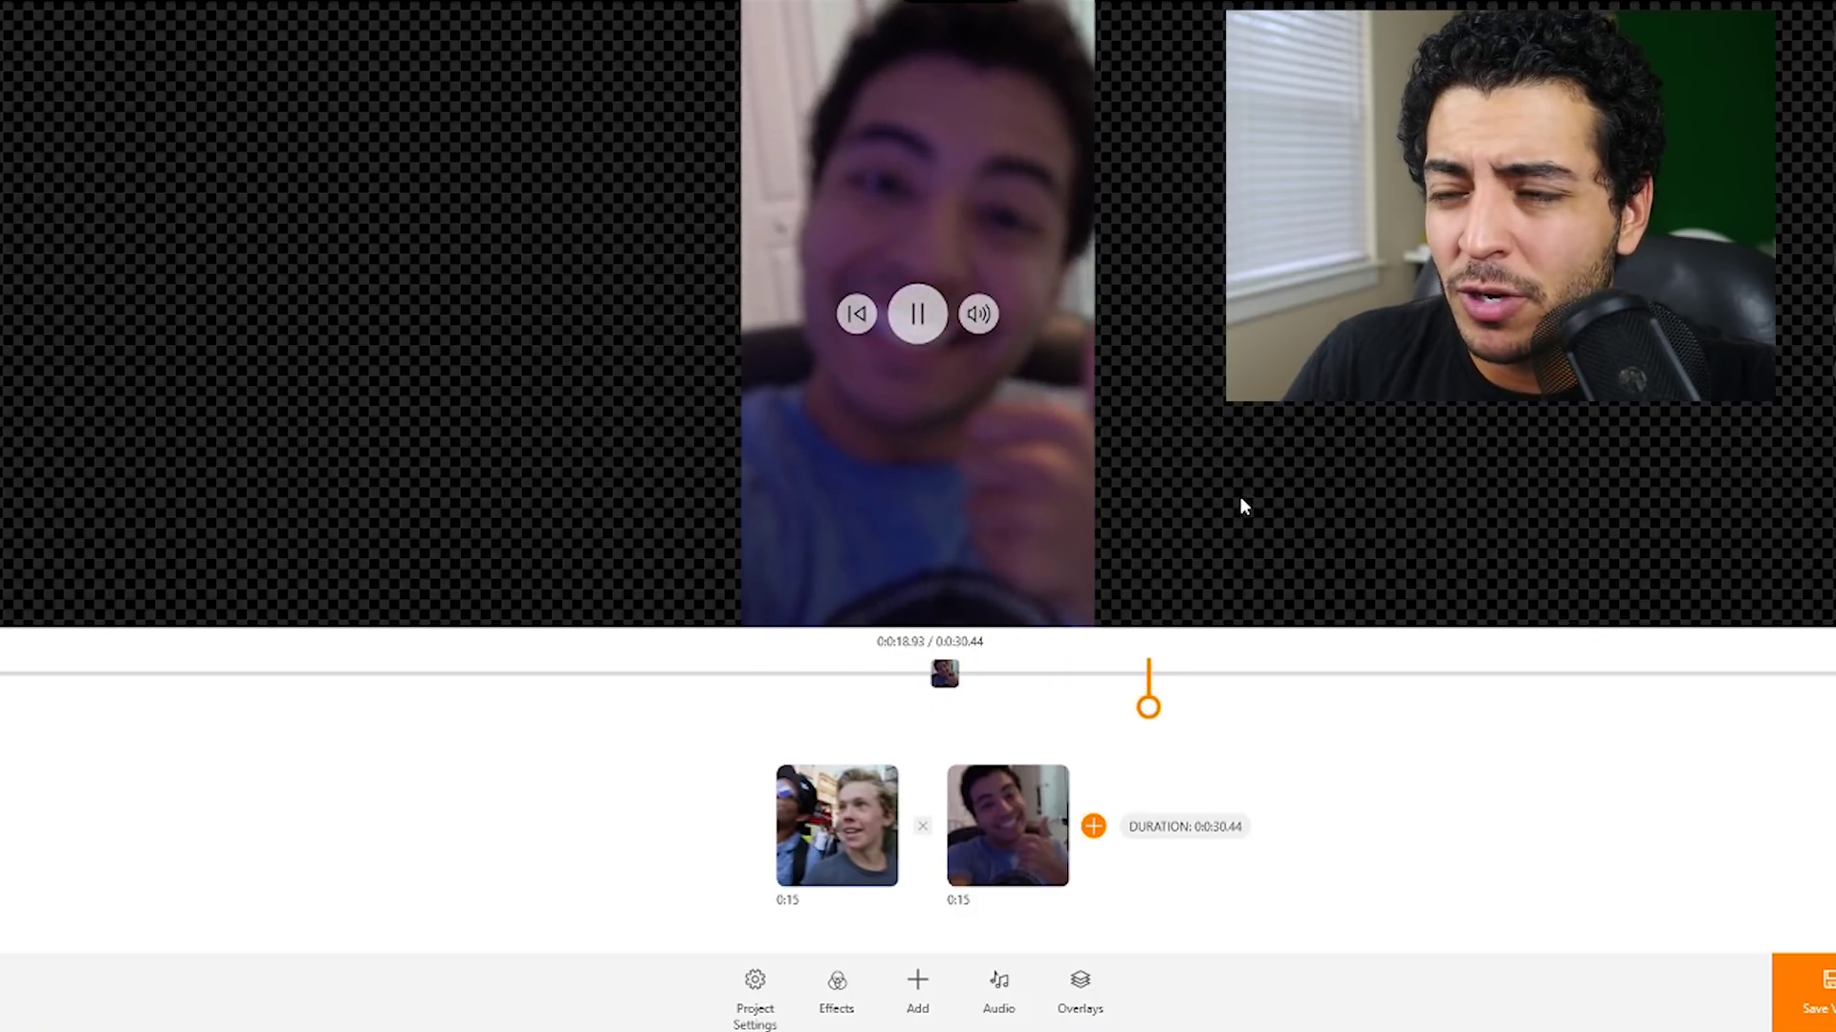
left_click(916, 317)
left_click_drag(1294, 707, 631, 708)
Step: Try rotating and flipping the first clip in the sequence
left_click(841, 794)
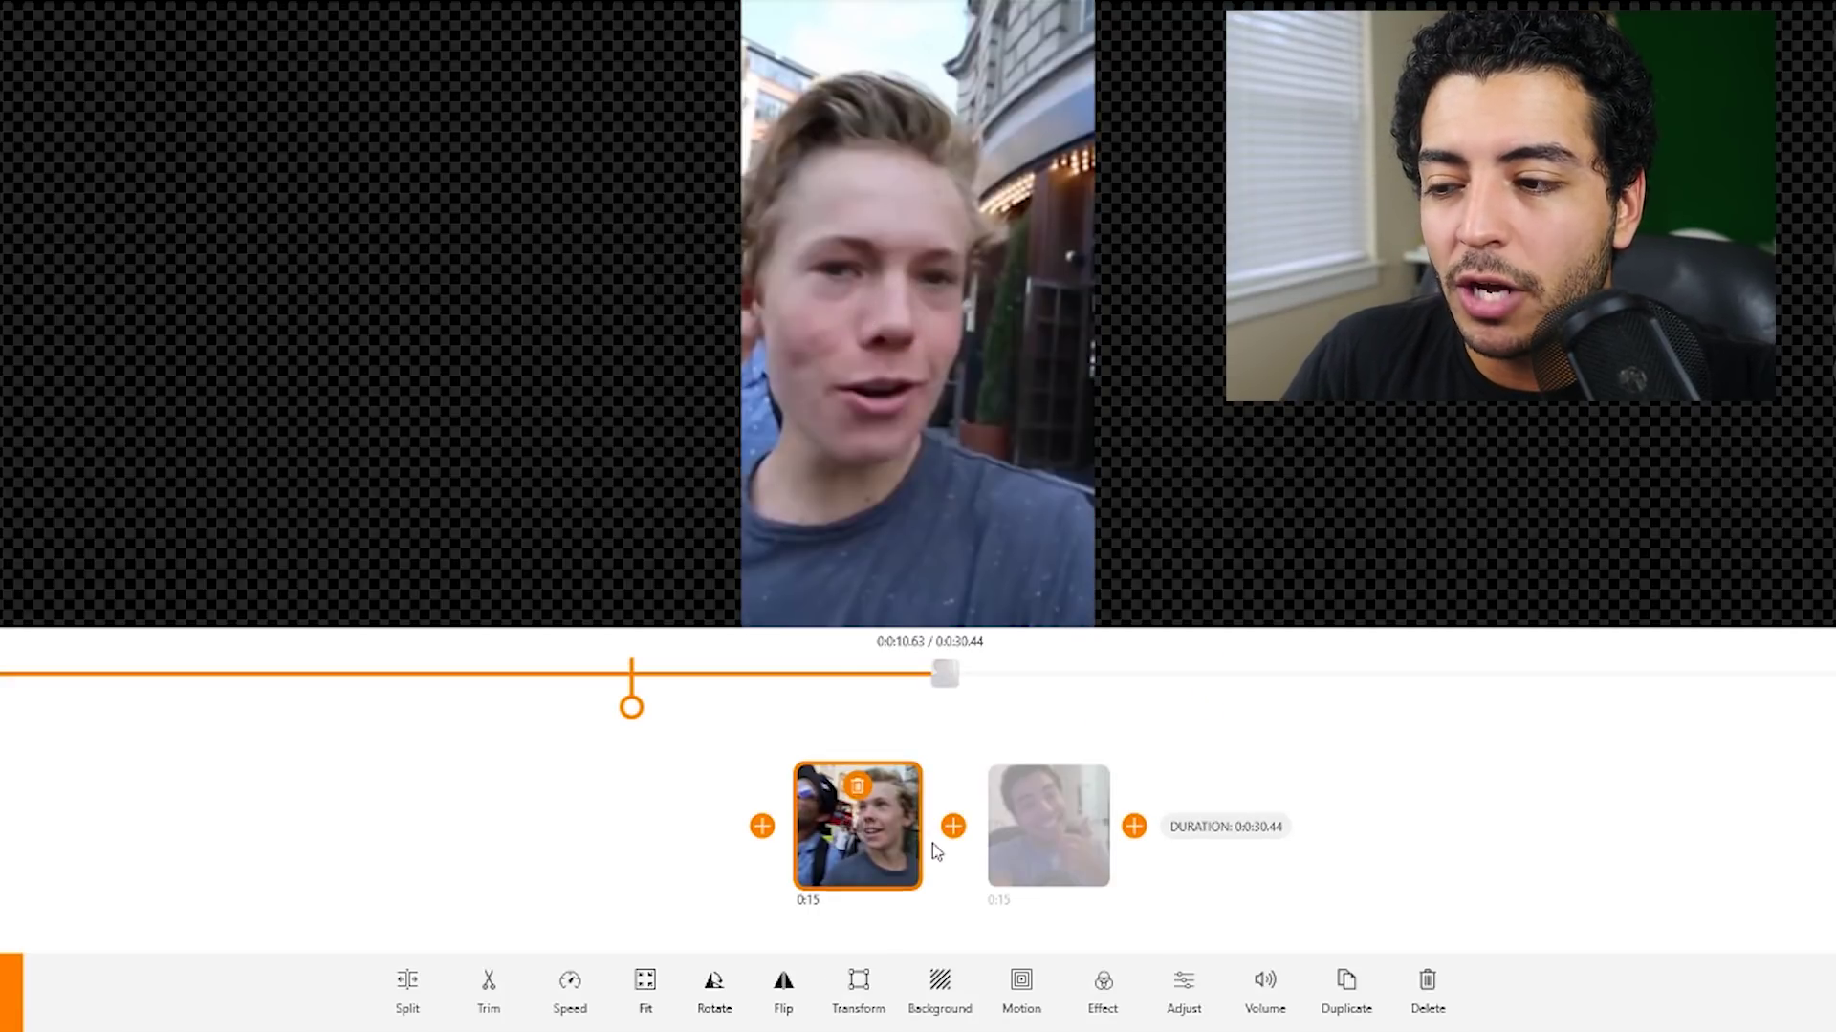
left_click(868, 829)
left_click(815, 828)
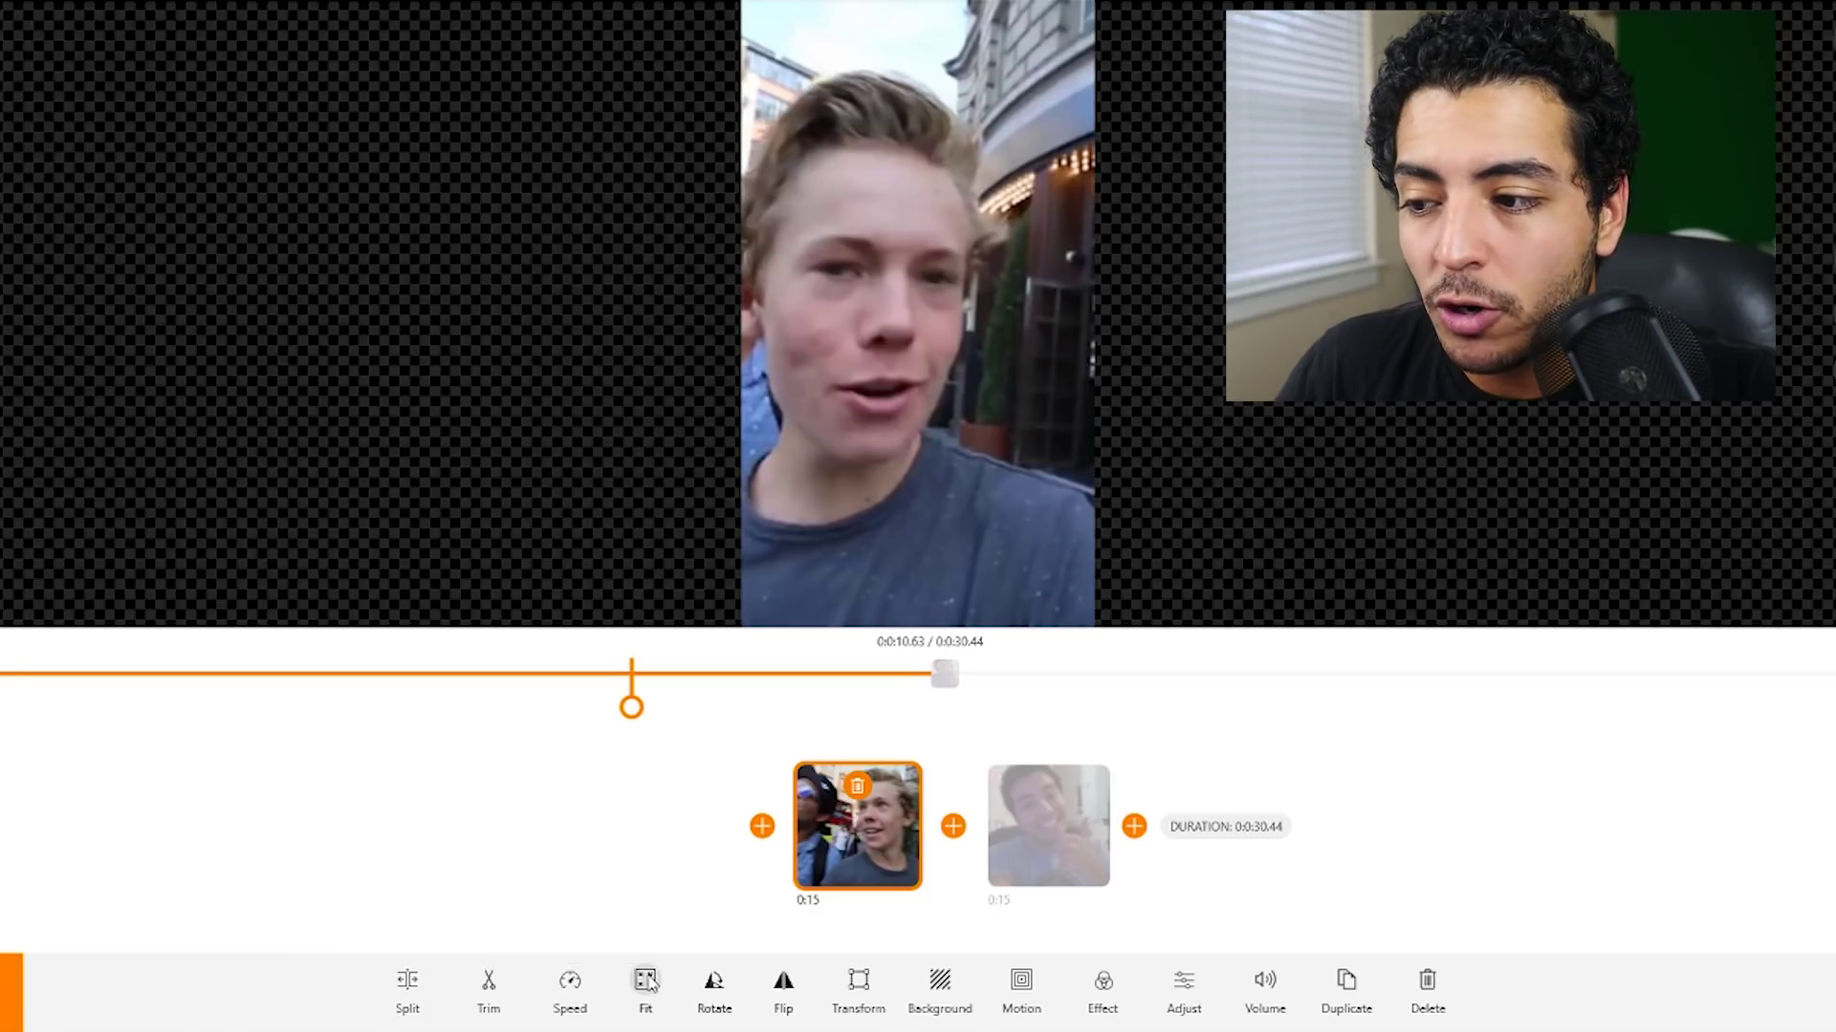
left_click(715, 984)
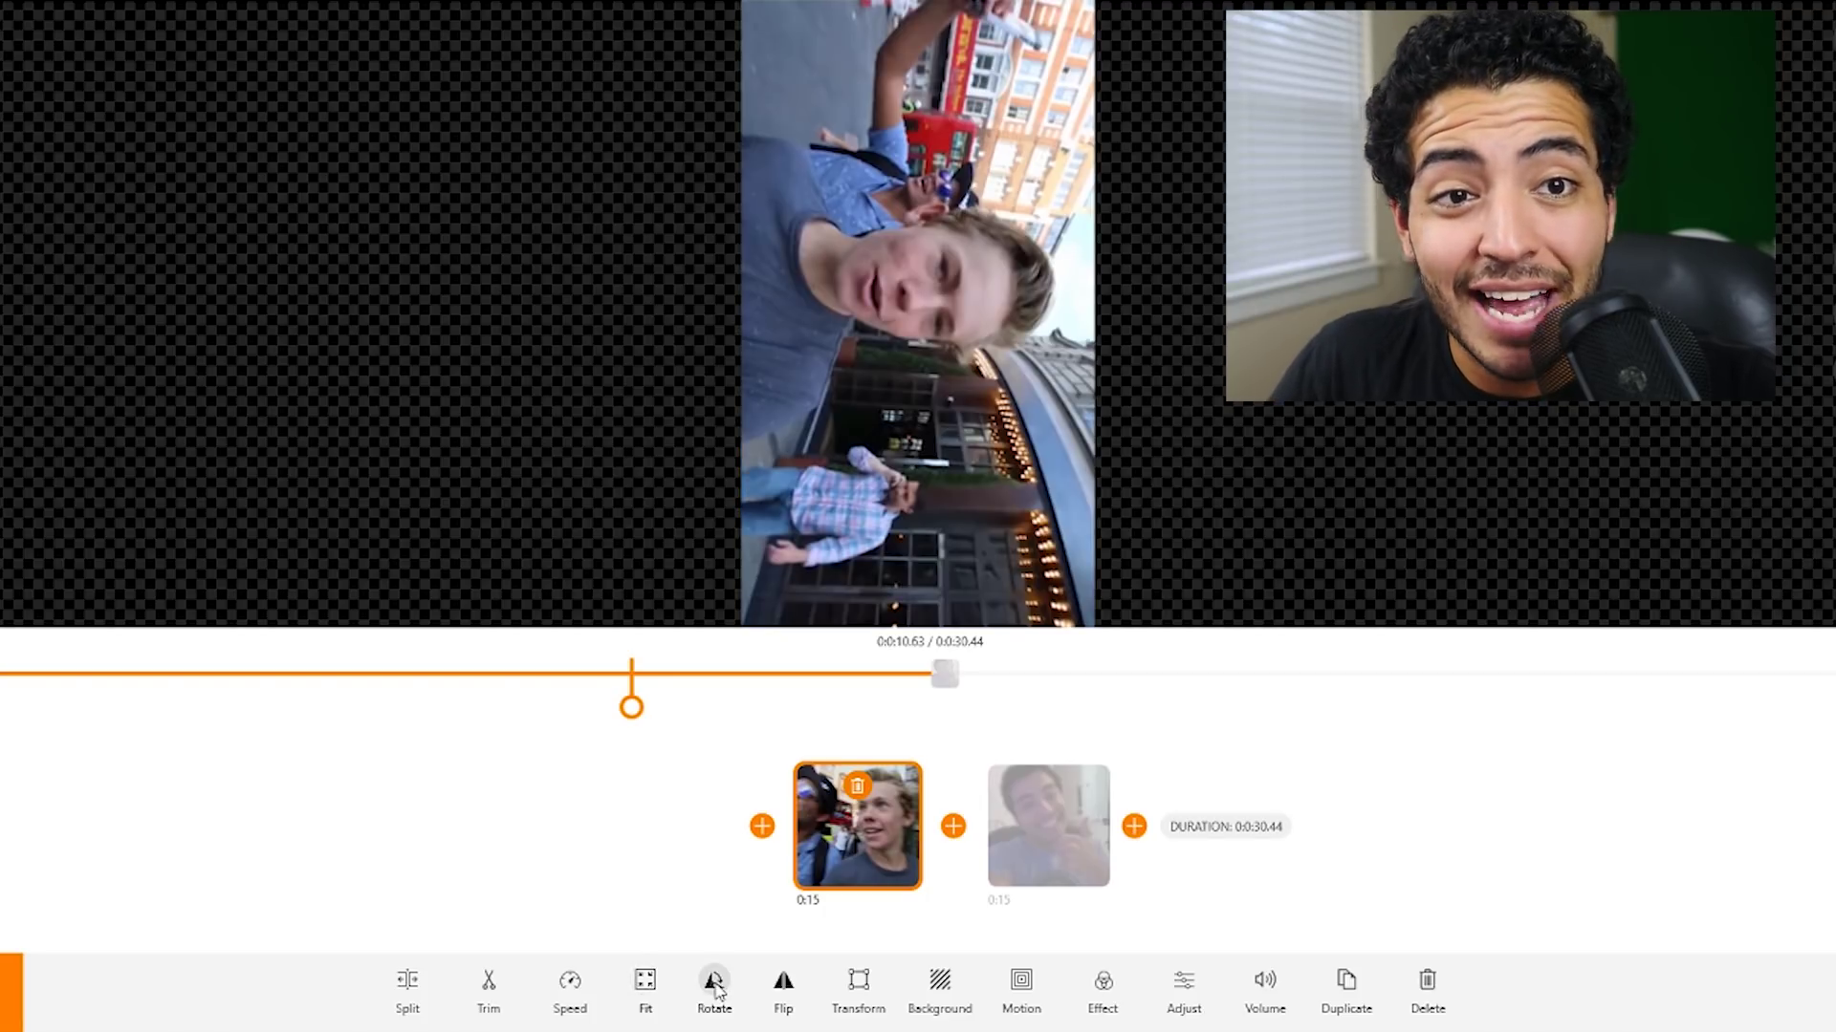
left_click(715, 985)
left_click(715, 985)
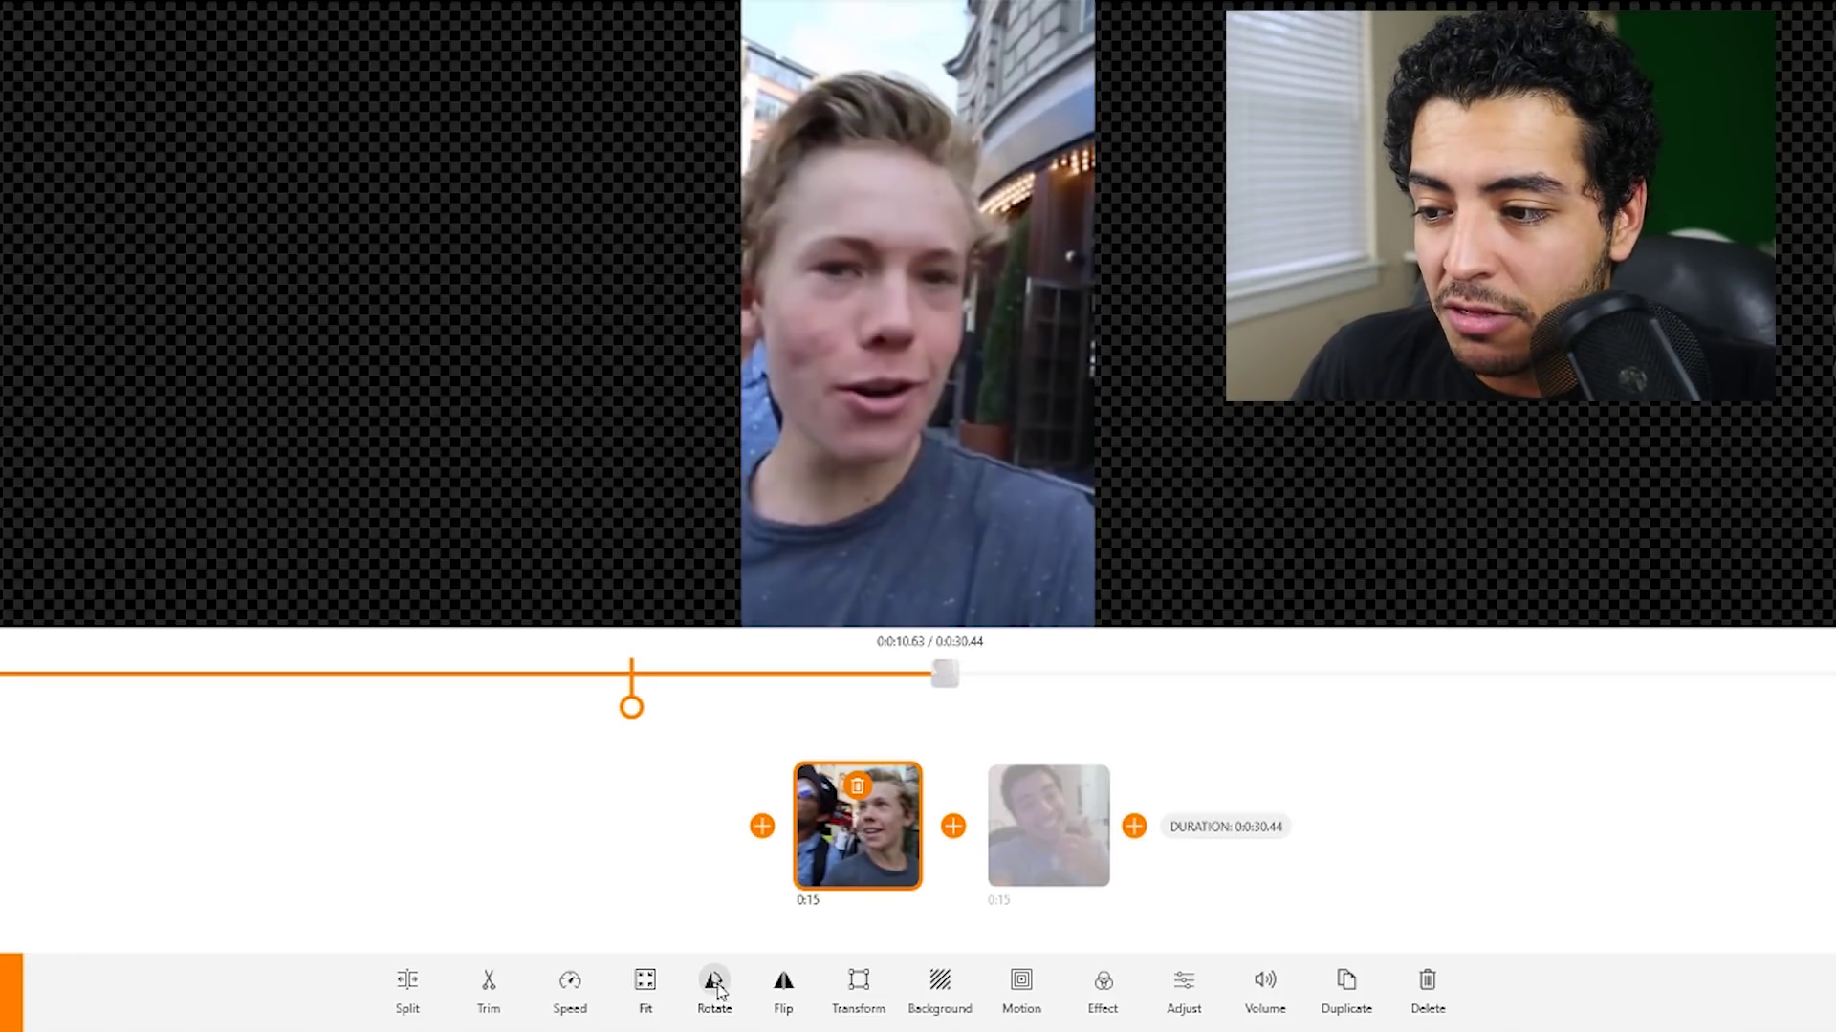
left_click(790, 989)
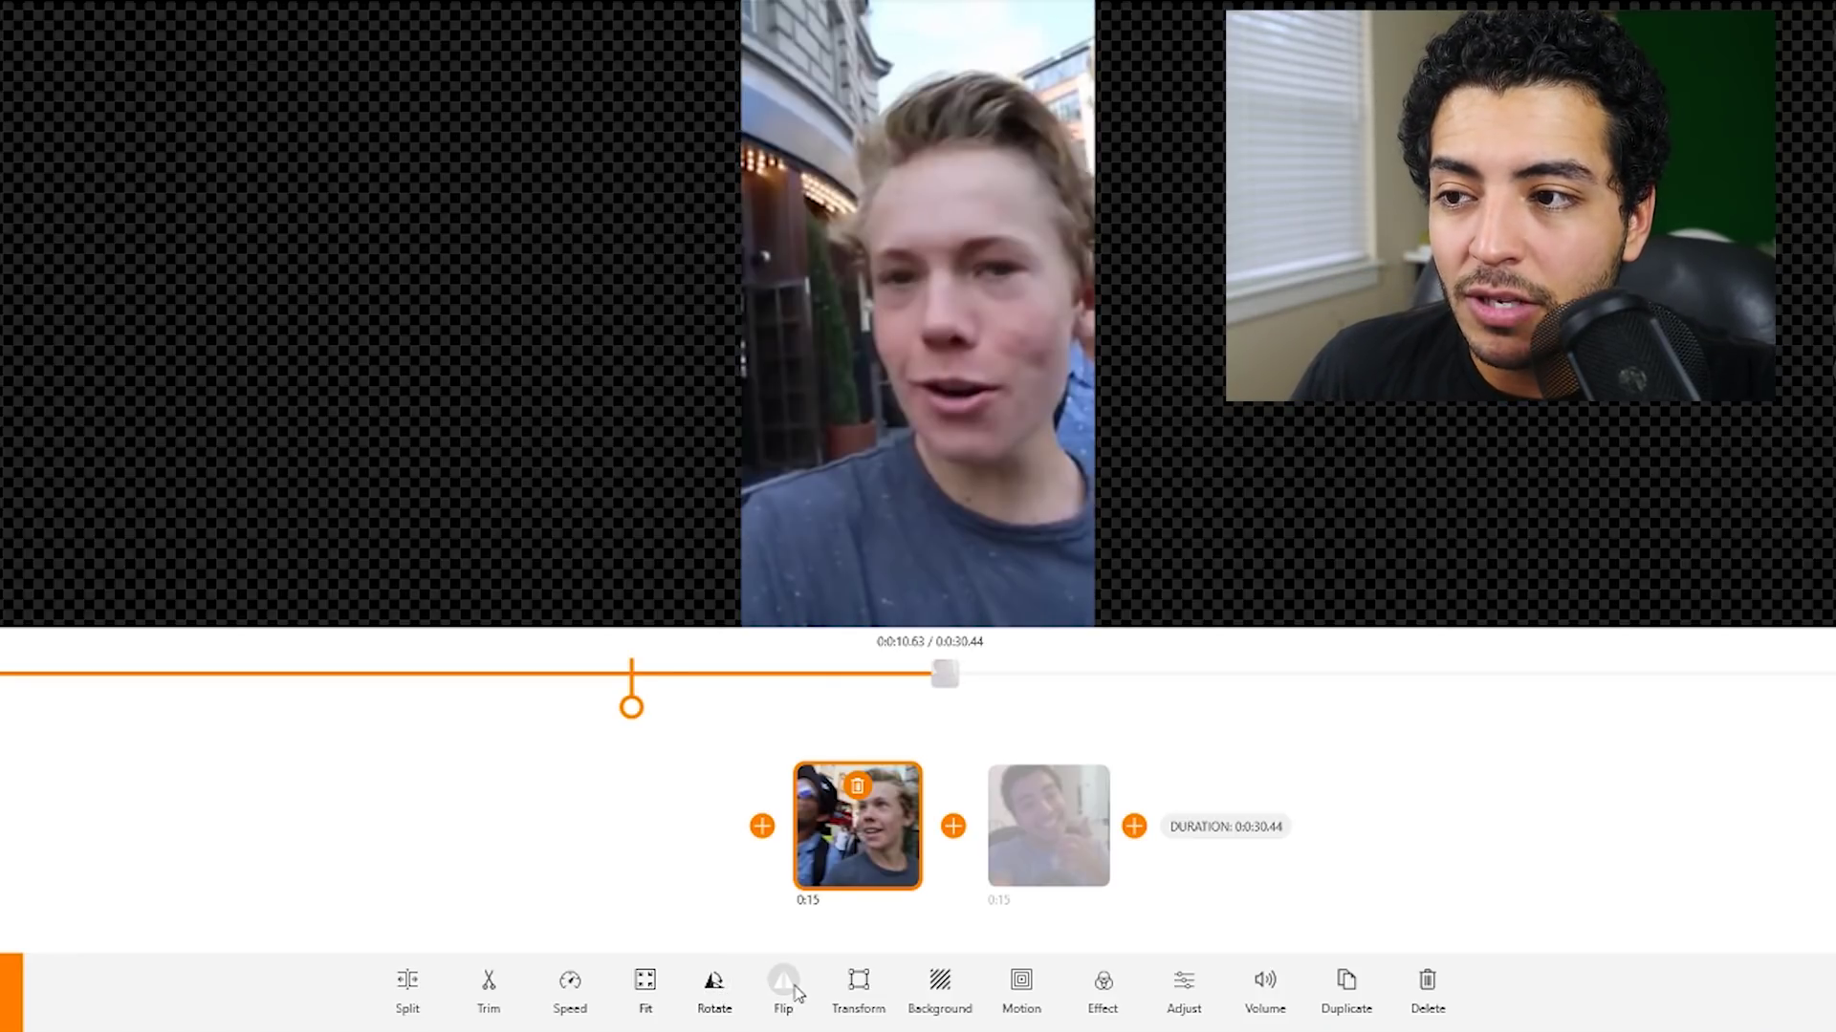
left_click(790, 988)
Step: Scale the first clip down in its transform settings until its full width fits inside the vertical frame
left_click(857, 991)
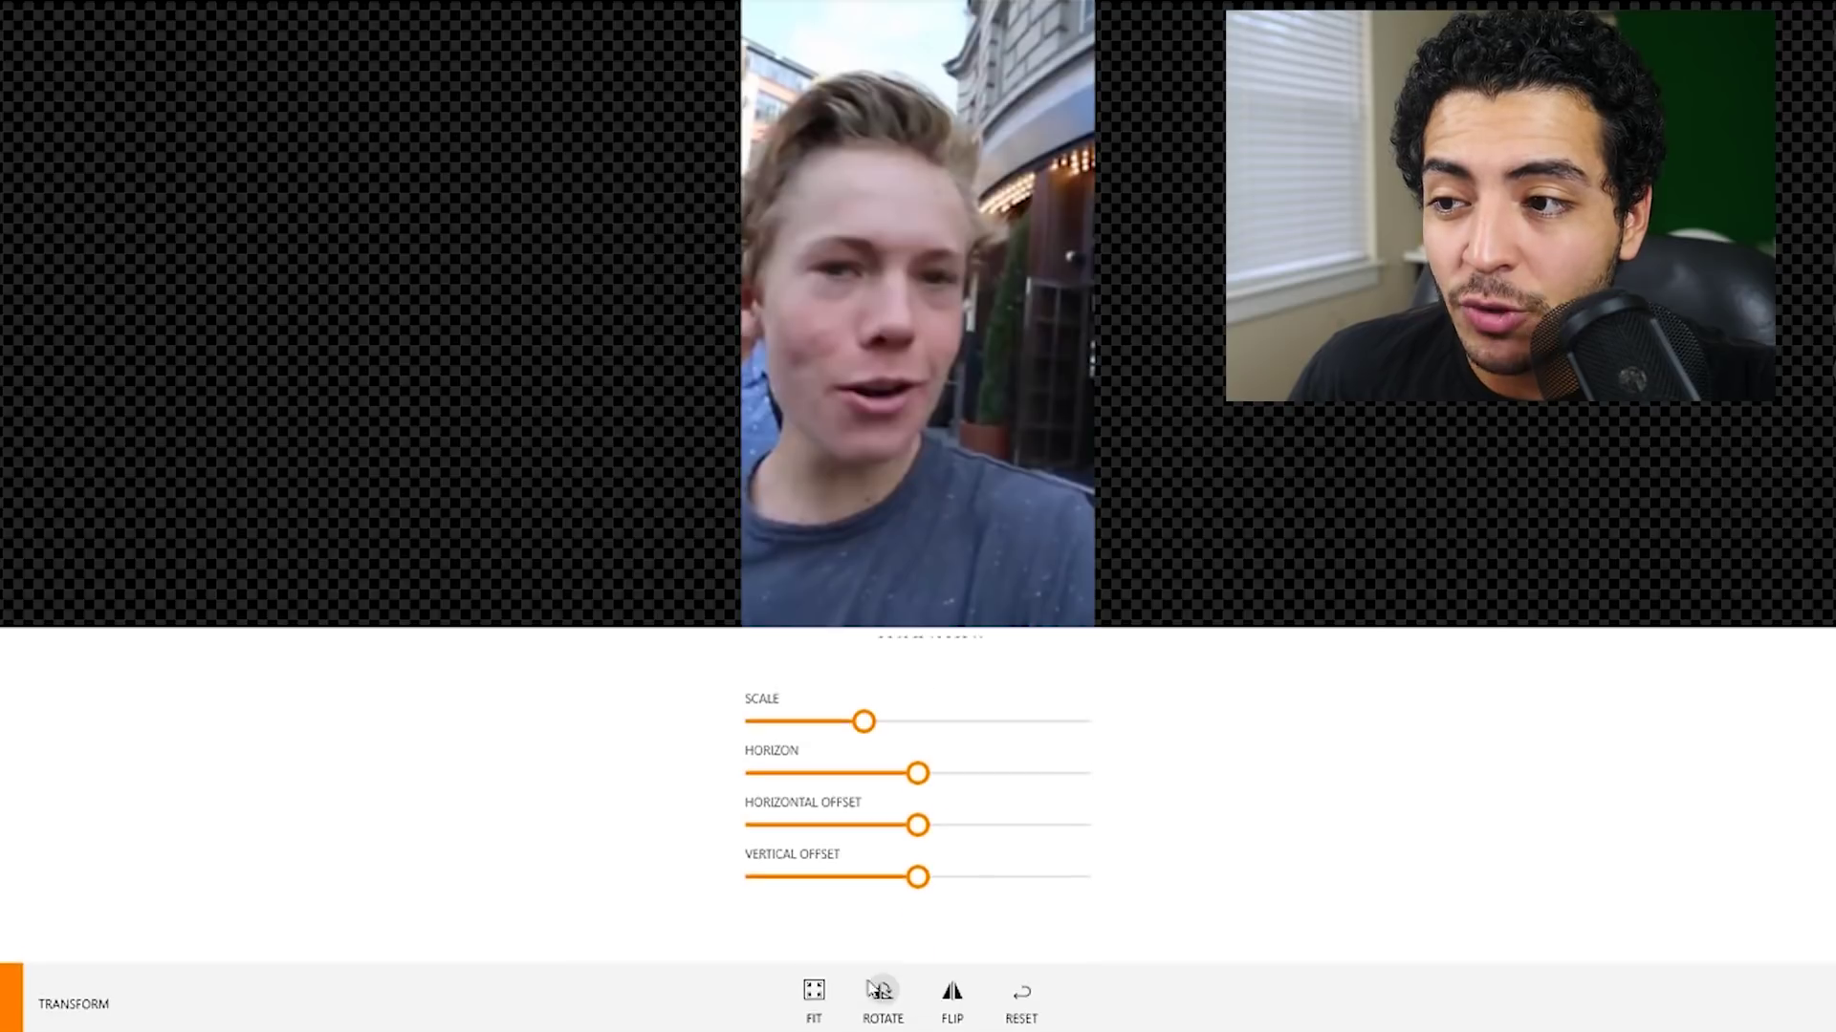
mouse_move(865, 723)
left_mouse_down()
mouse_move(760, 744)
mouse_move(869, 740)
mouse_move(837, 743)
left_mouse_up()
mouse_move(912, 425)
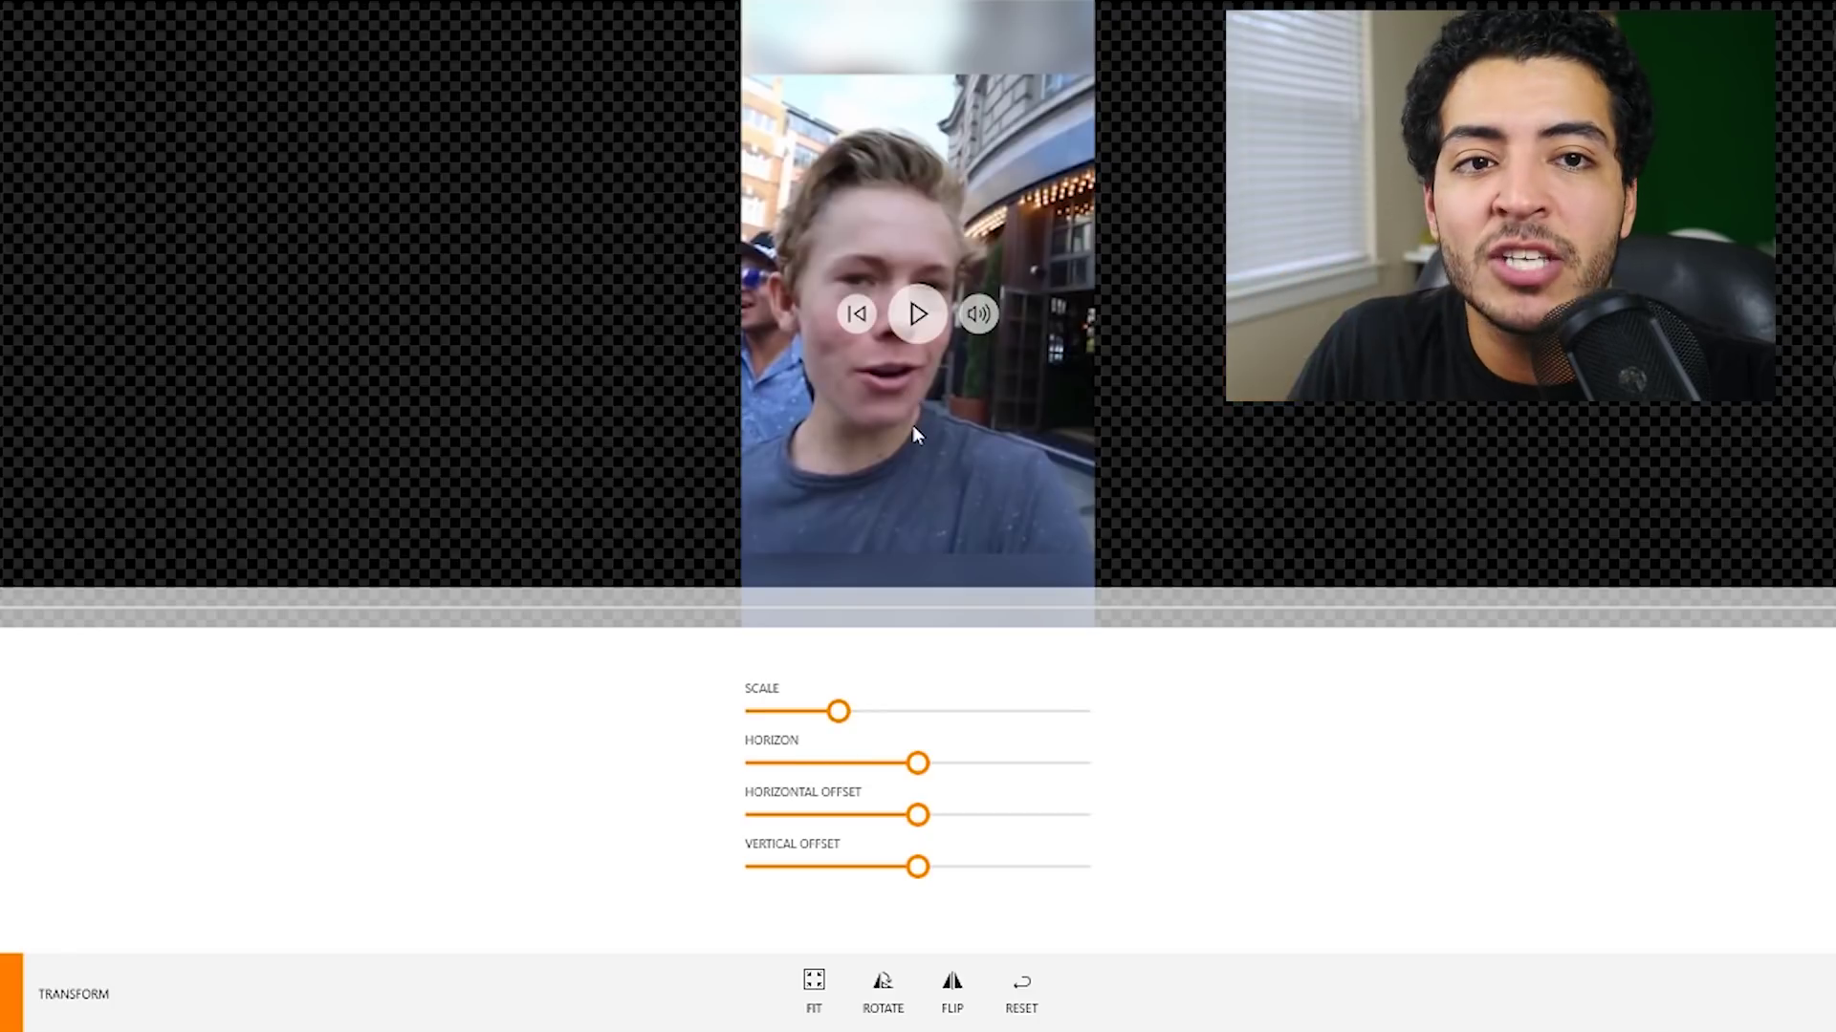
left_click_drag(838, 715, 787, 714)
mouse_move(946, 430)
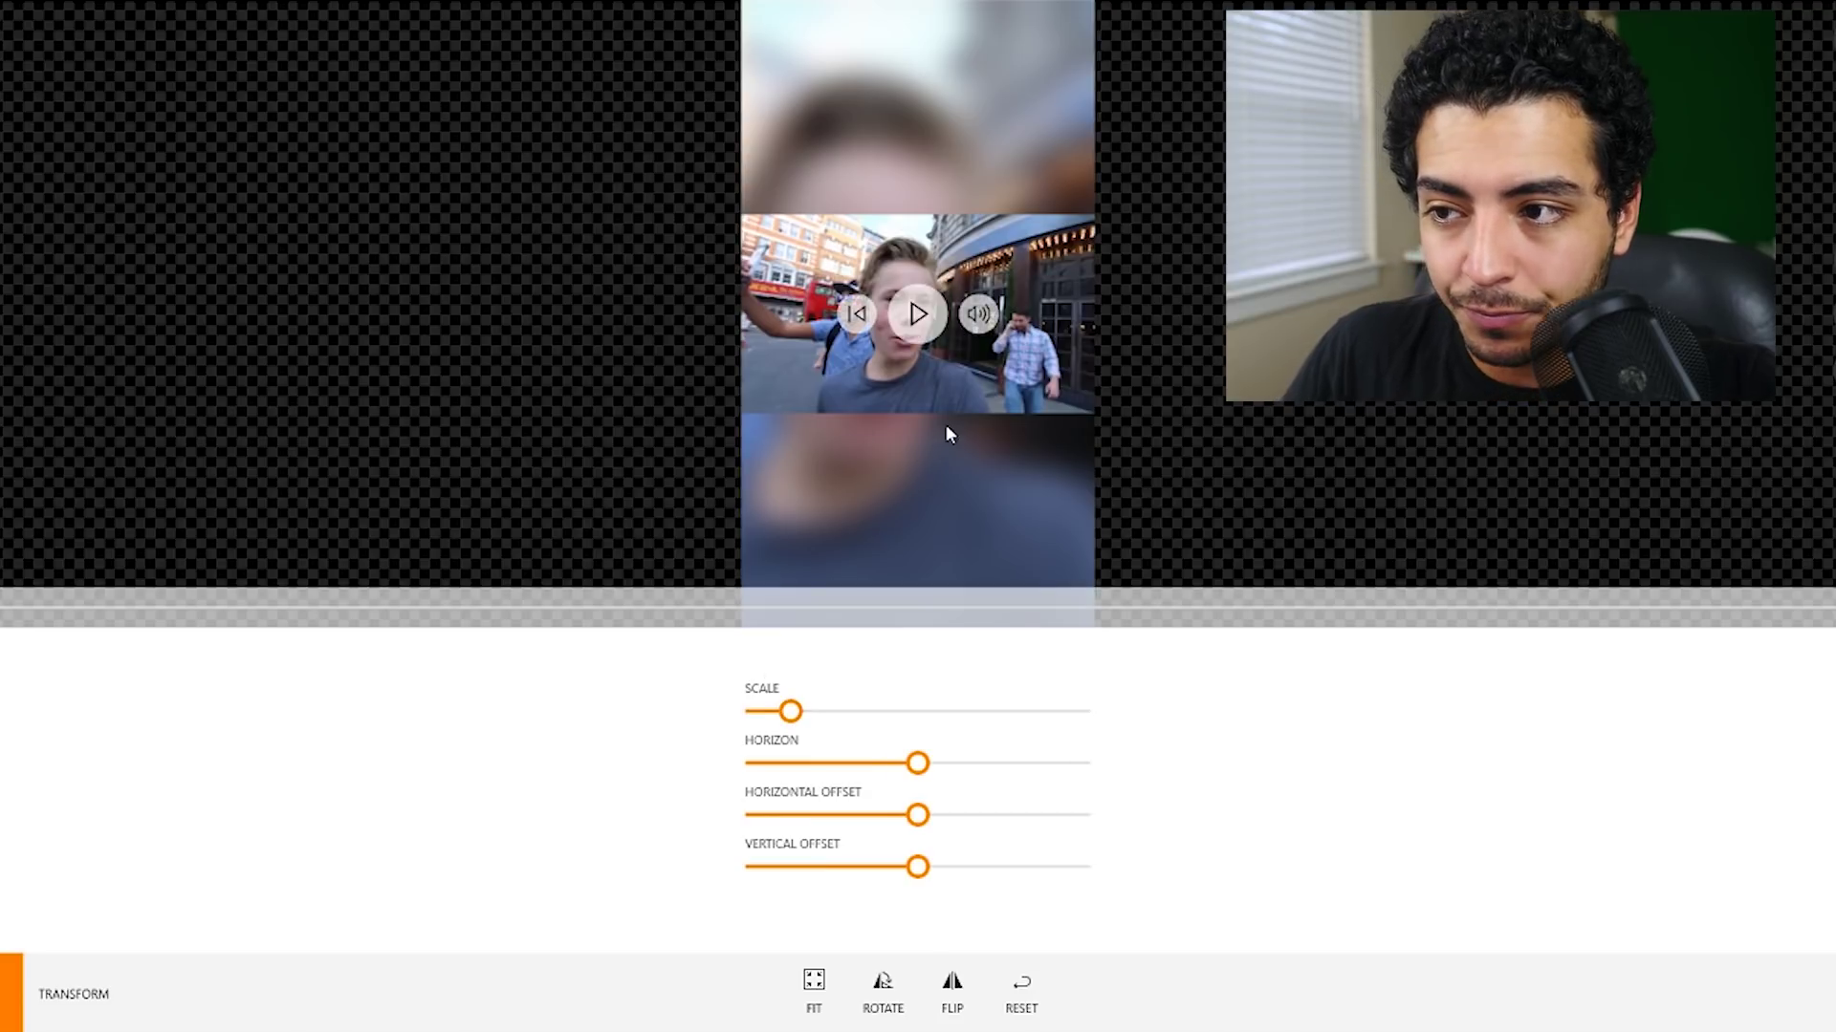
Step: Play back the scaled-down clip to check how it looks against the blurred background
left_click(916, 313)
left_click(994, 411)
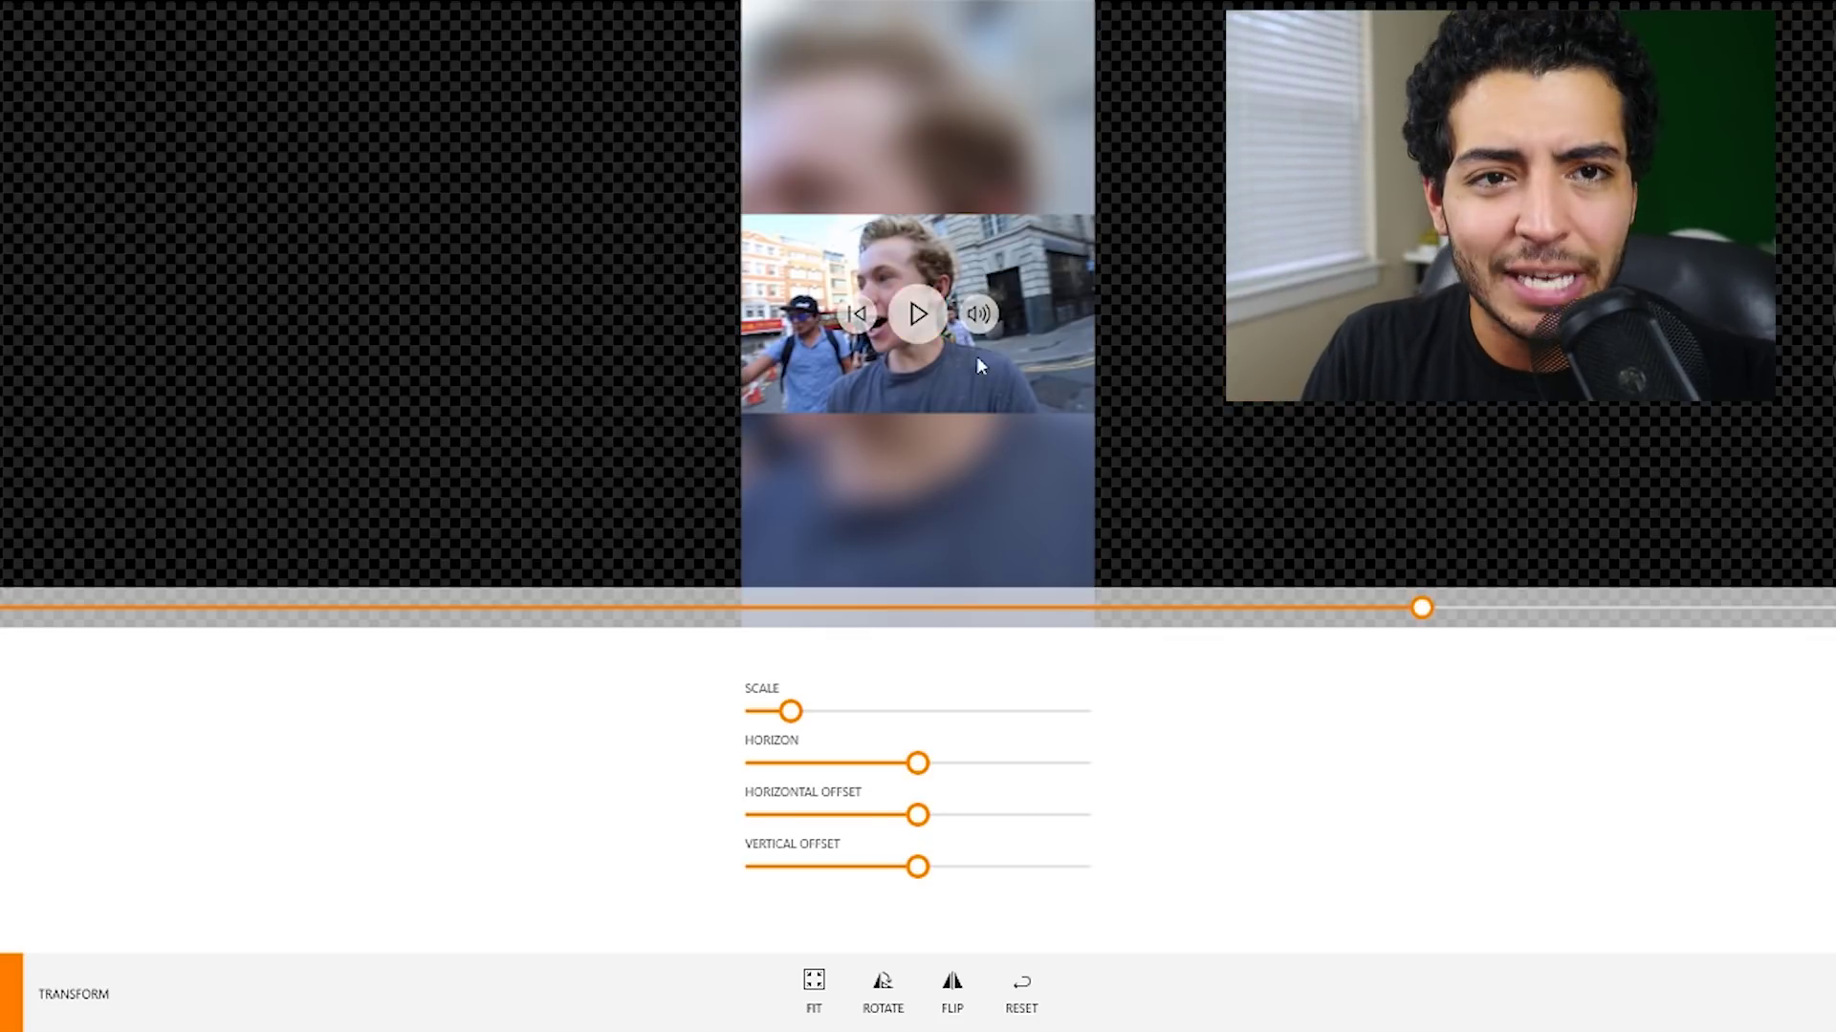
left_click(931, 320)
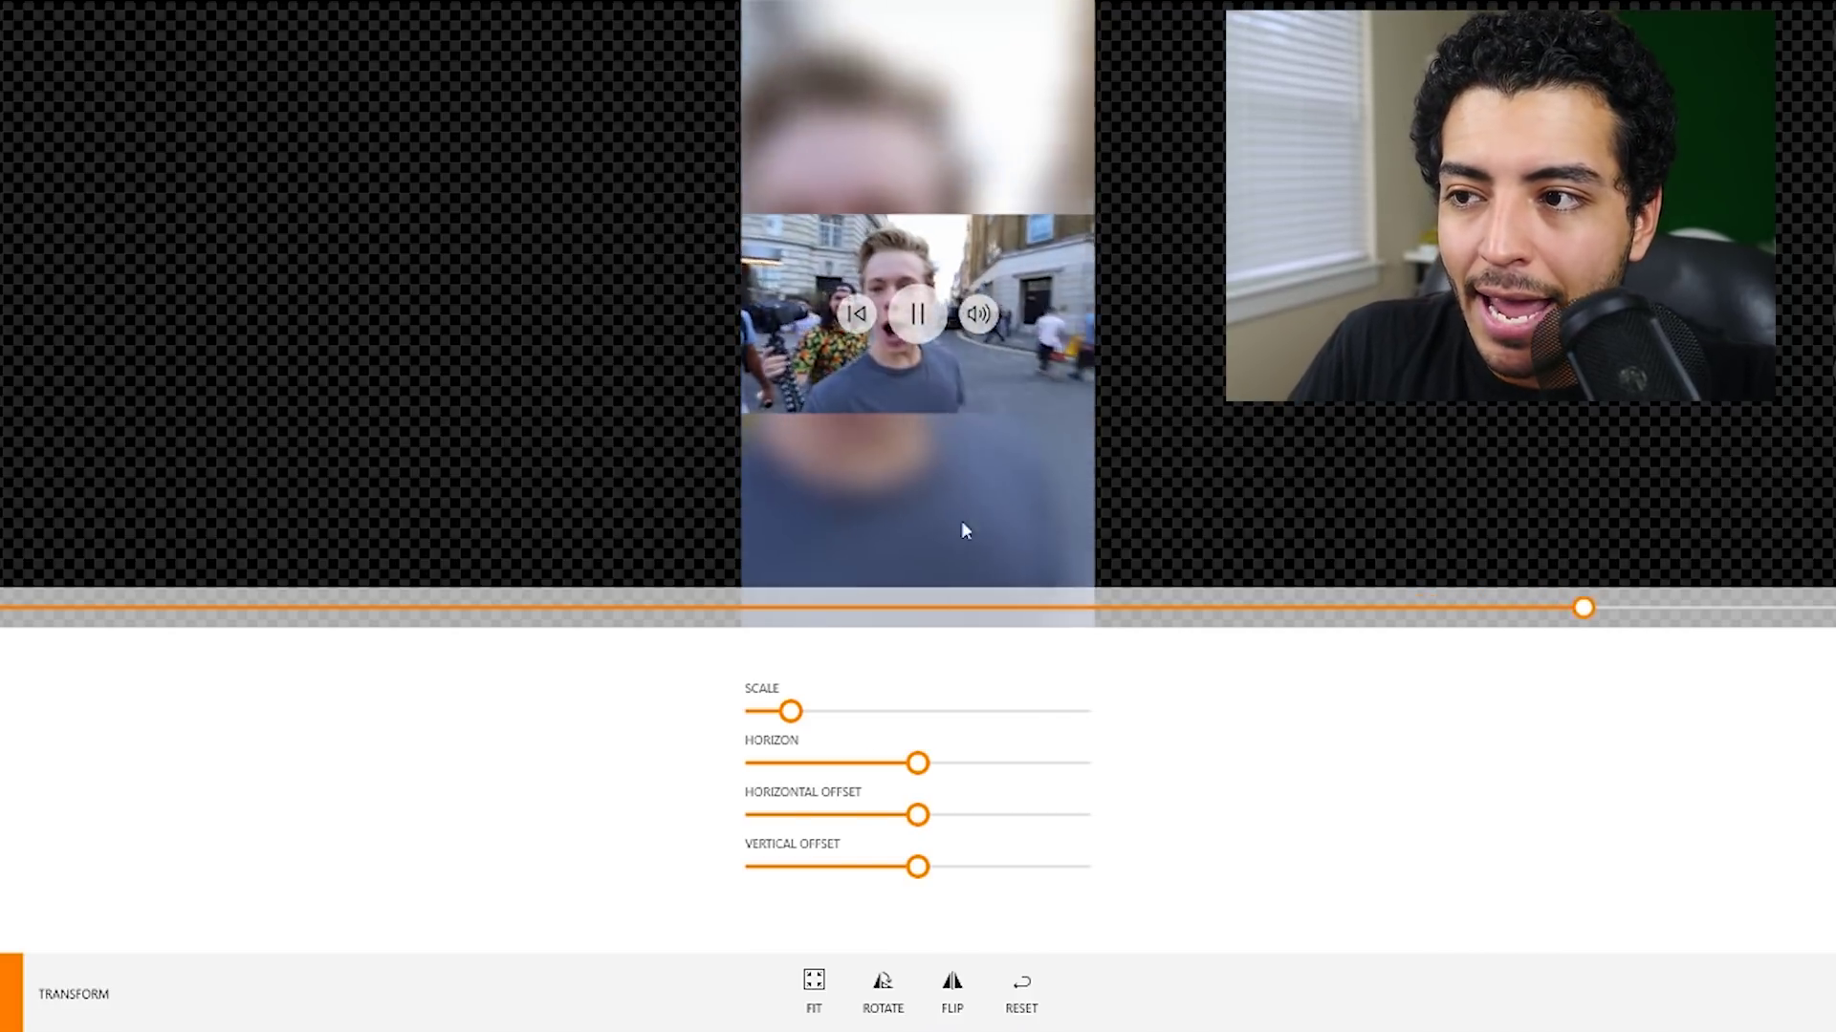
left_click(915, 320)
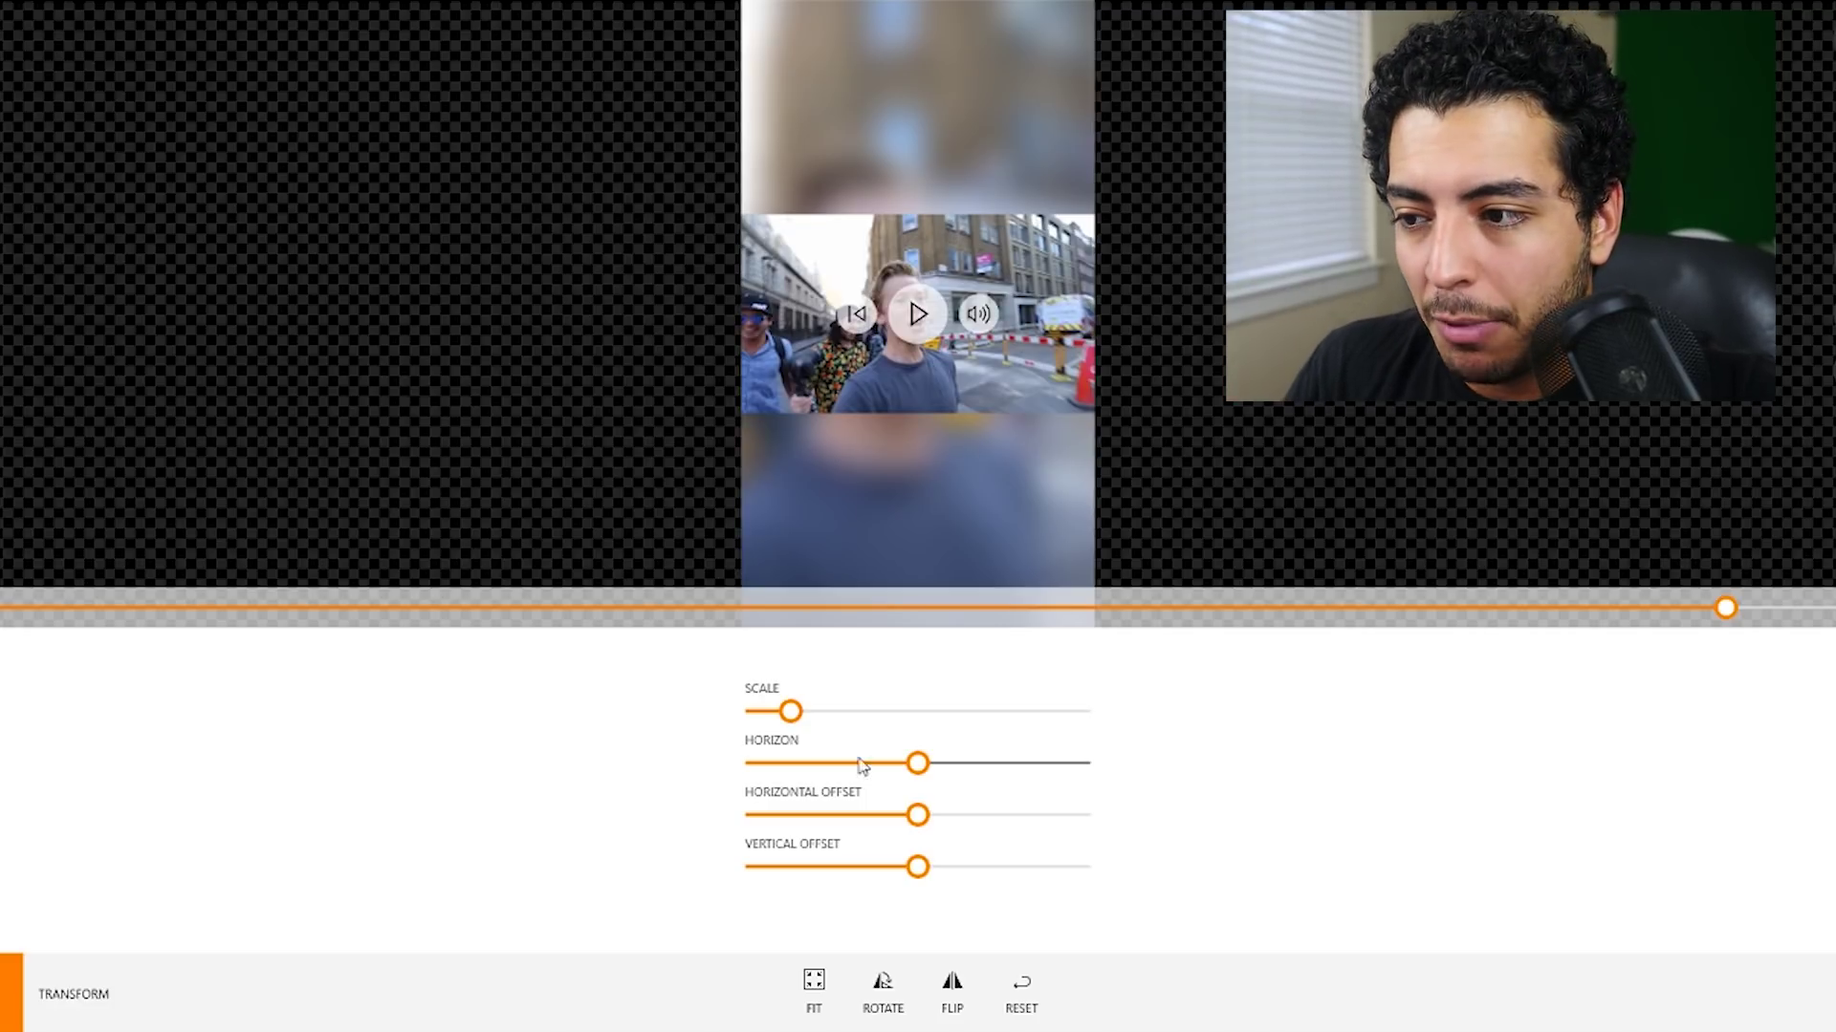
Step: Scale the first clip back up until only narrow blurred bands remain above and below, and apply the transform
left_click_drag(789, 712, 842, 711)
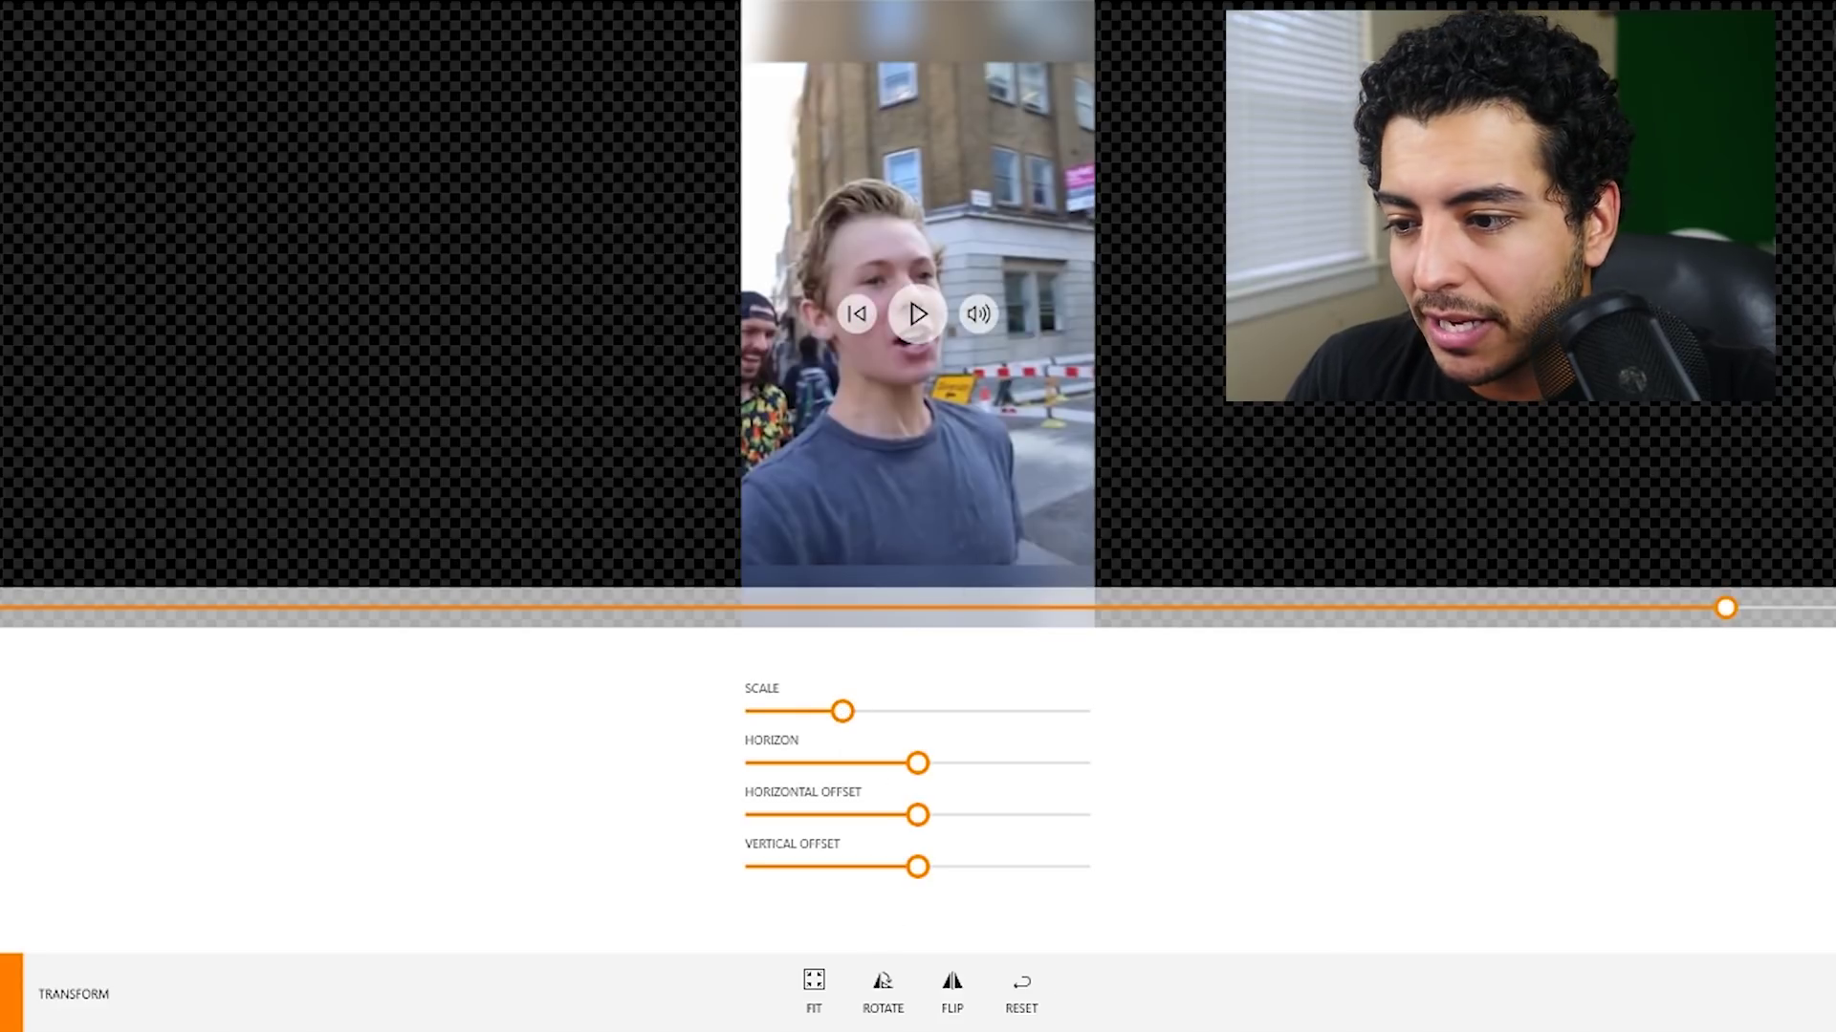
left_click(12, 975)
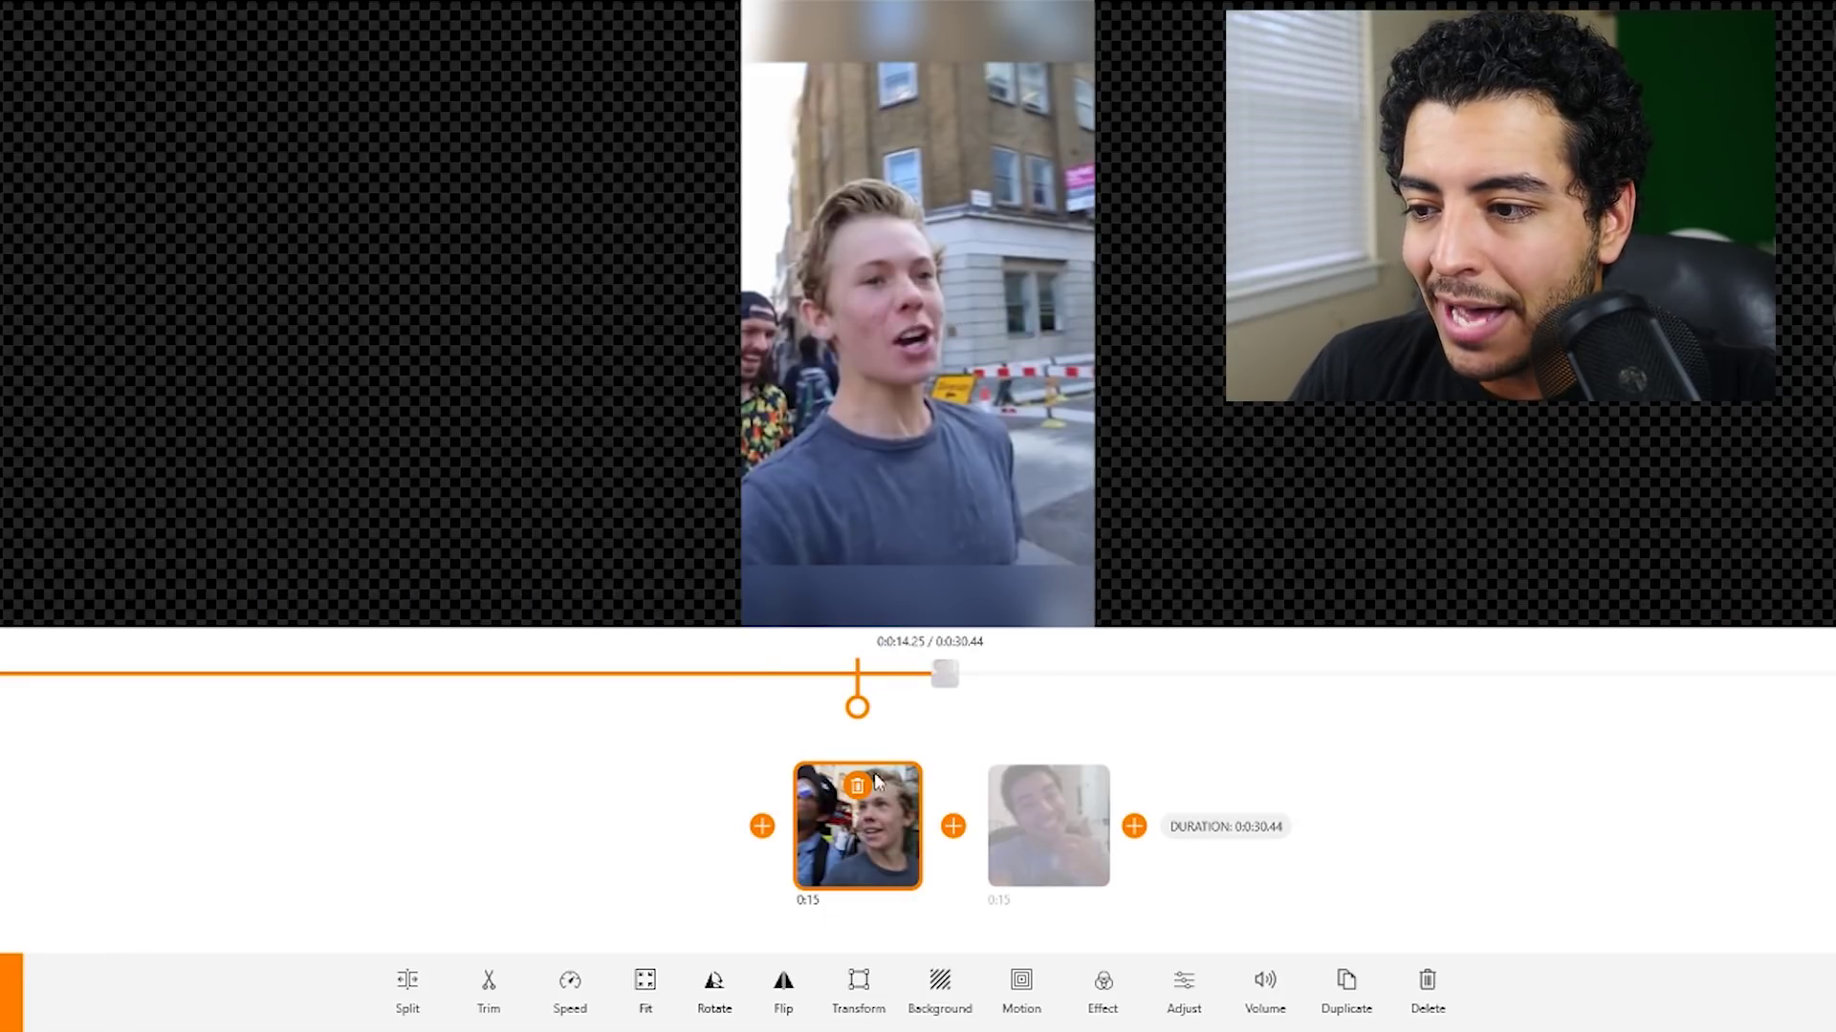
Step: Trim the beginning of the first clip so that it starts at 0:4.73
left_click_drag(857, 707, 613, 708)
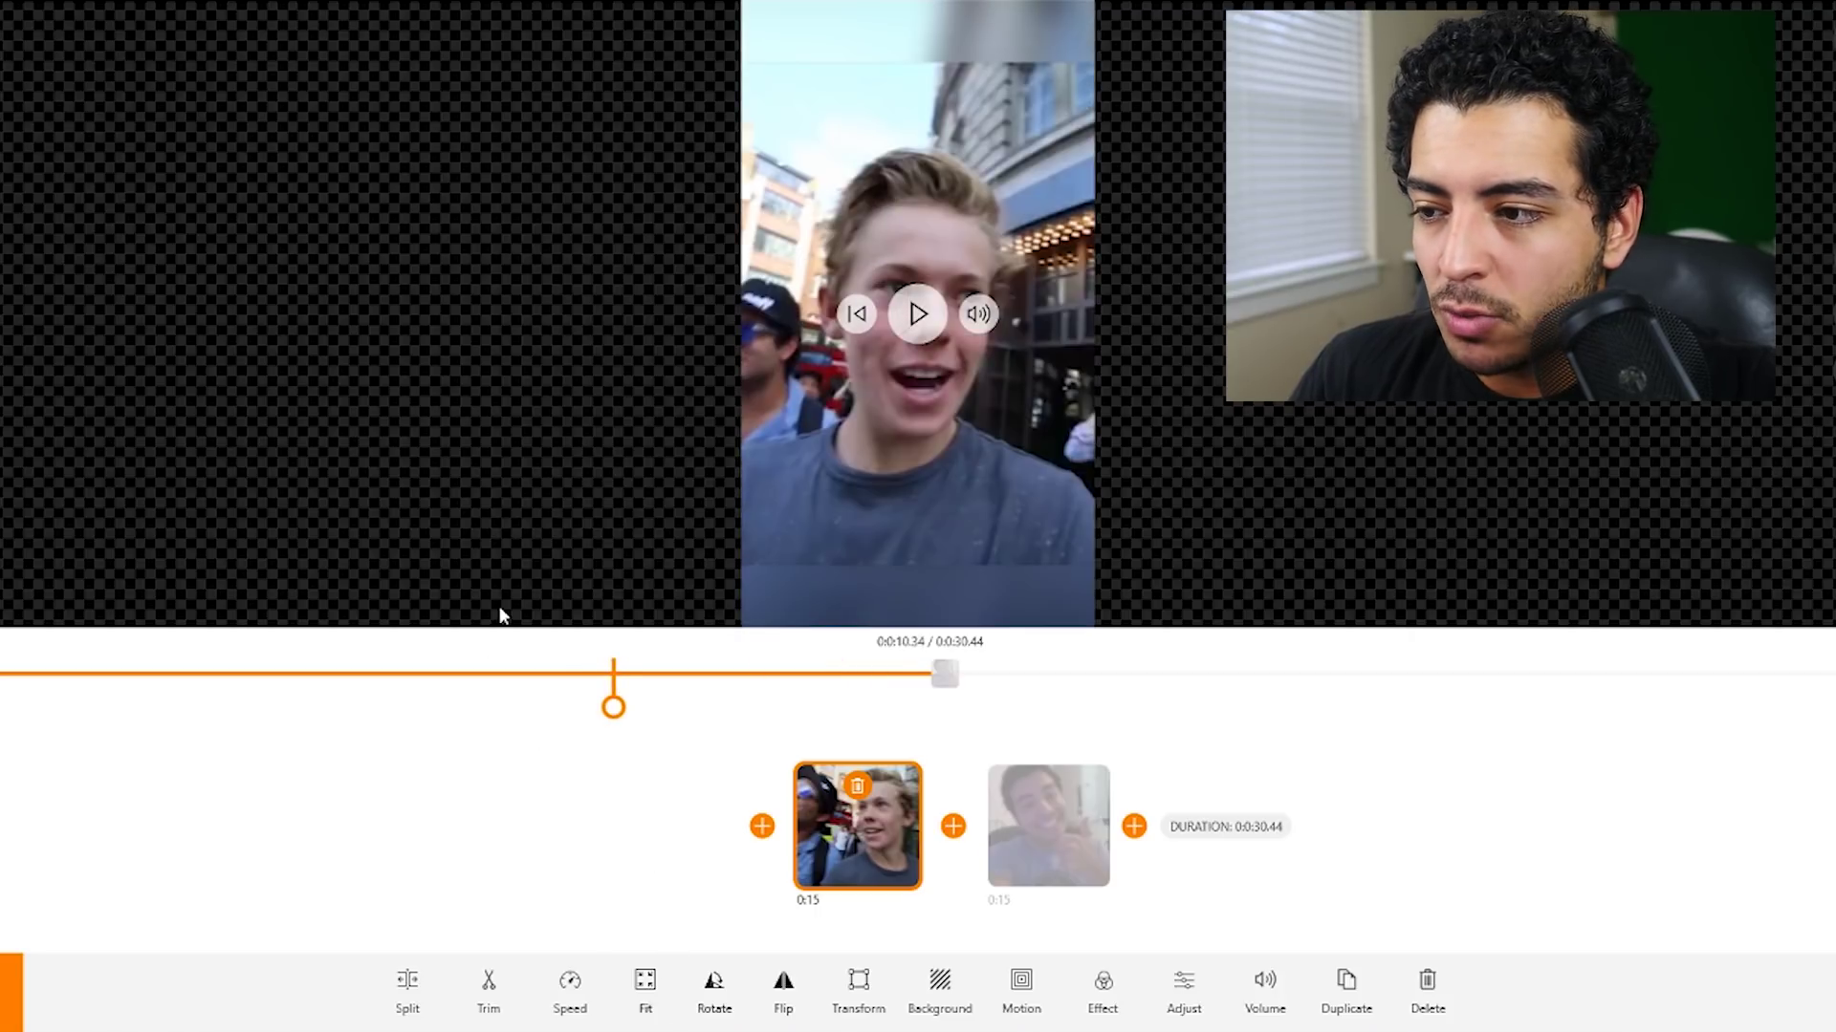
left_click(489, 985)
left_click(488, 849)
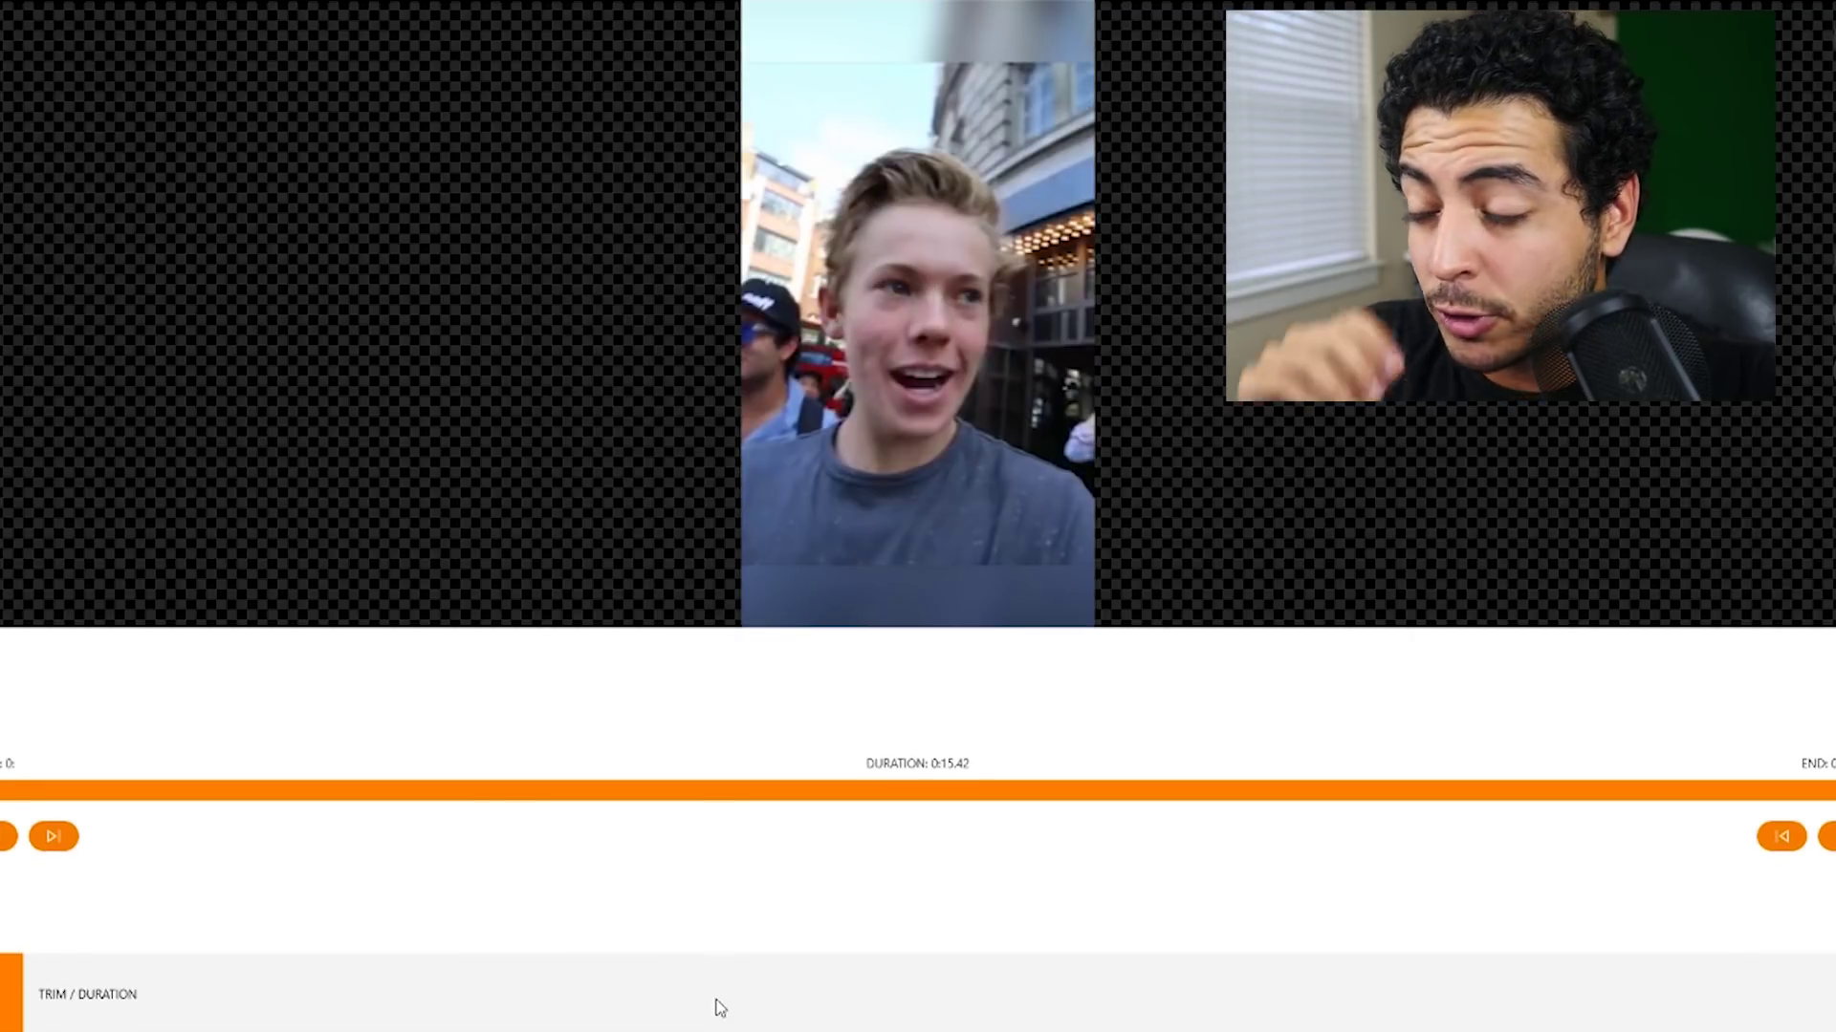
mouse_move(4, 789)
left_mouse_down()
mouse_move(115, 786)
mouse_move(27, 784)
left_mouse_up()
left_click_drag(3, 790, 0, 789)
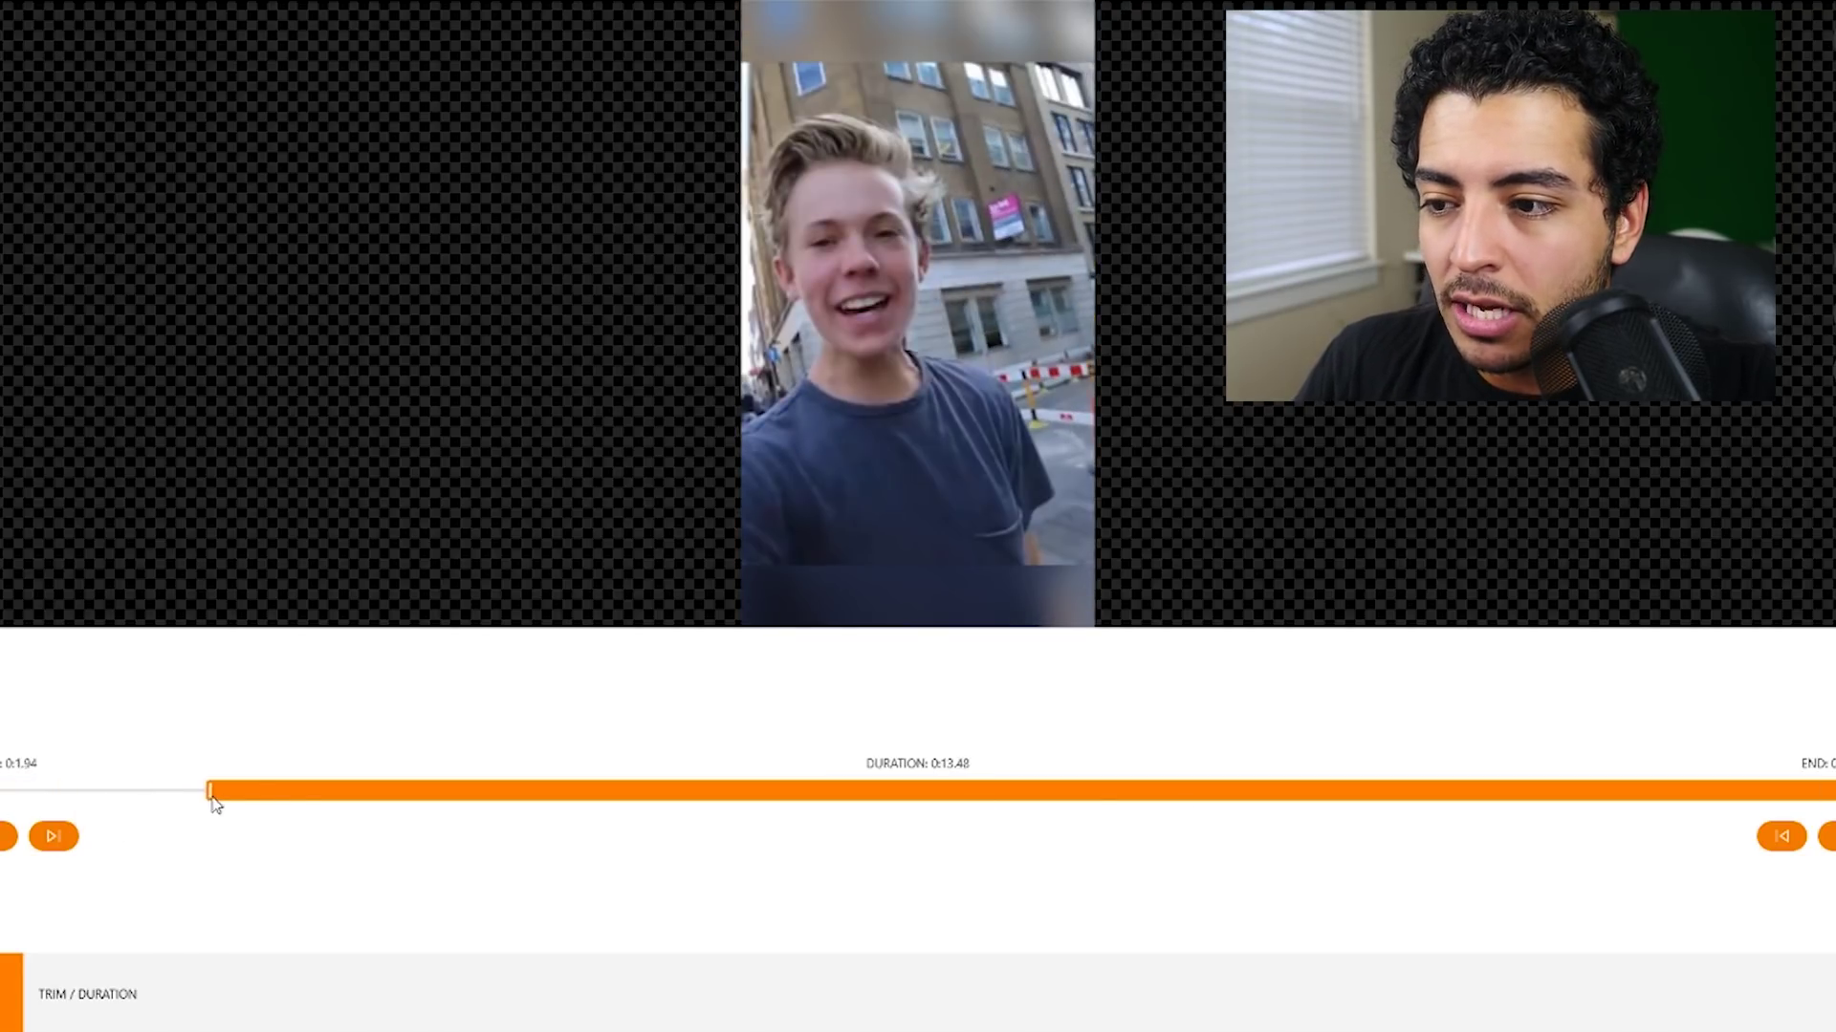
left_click_drag(294, 805, 361, 801)
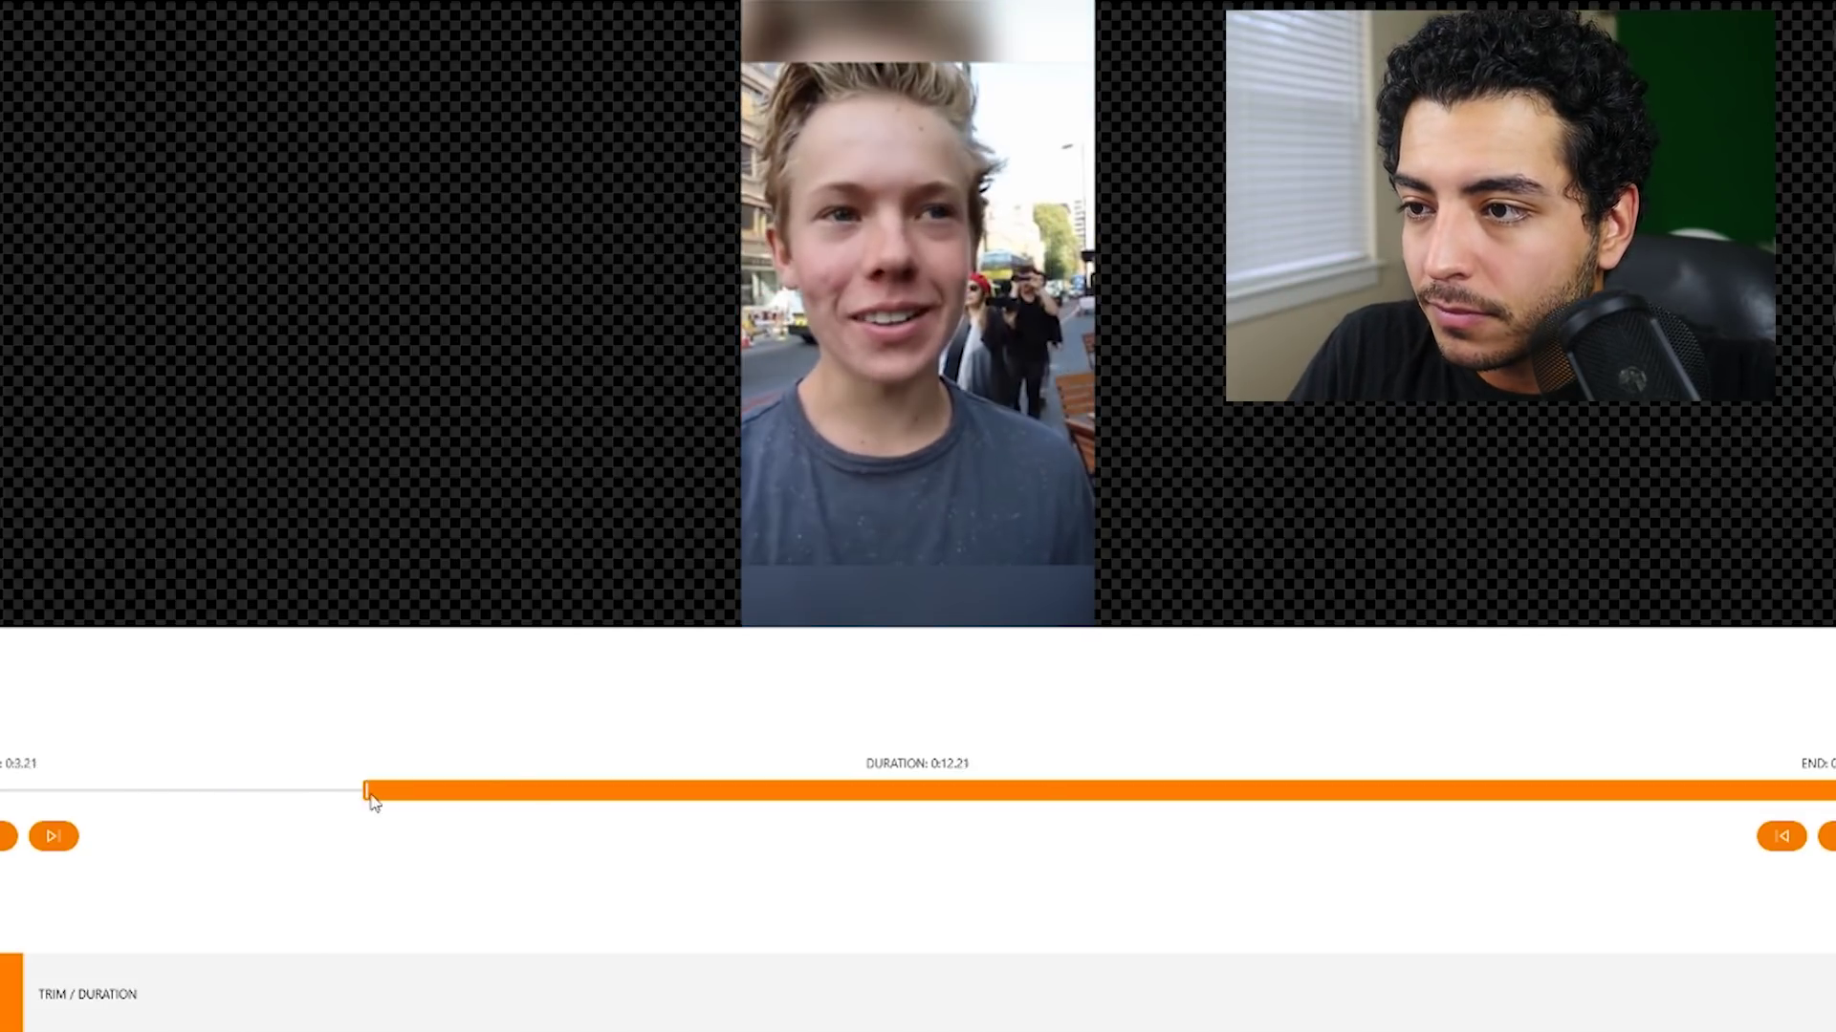
left_click_drag(529, 794, 666, 801)
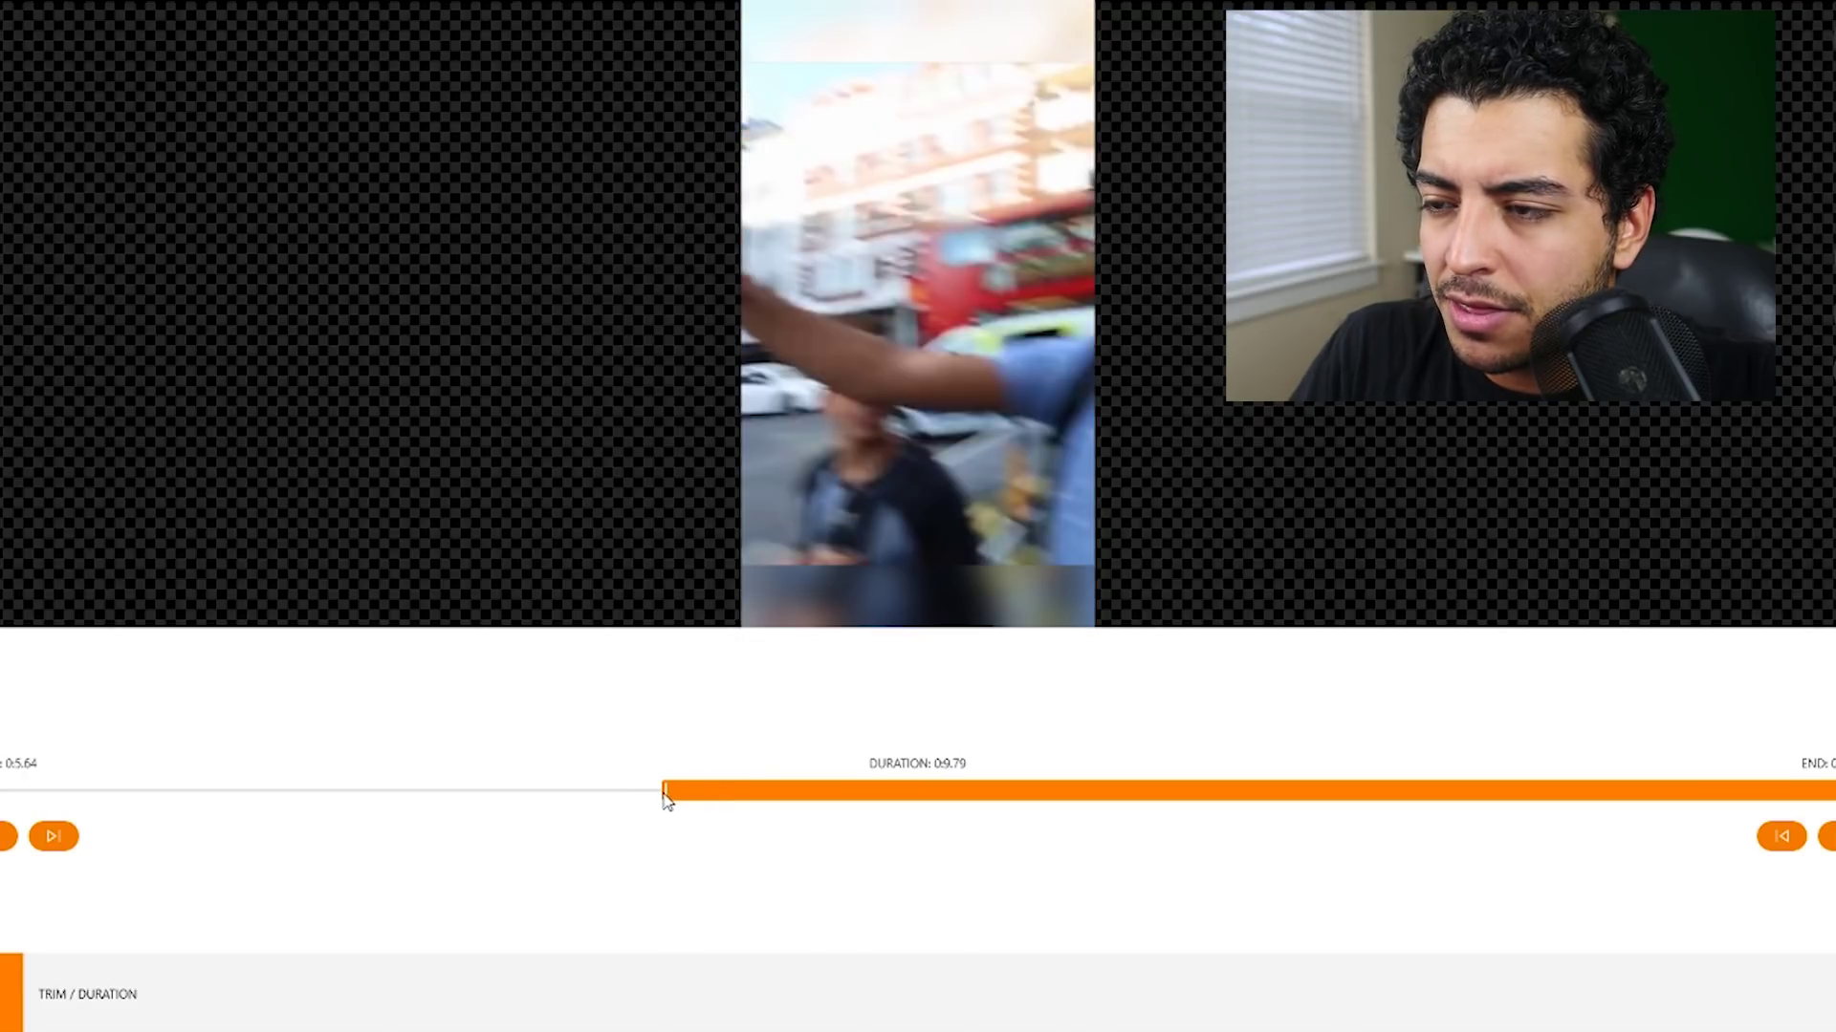
left_click_drag(638, 809, 555, 815)
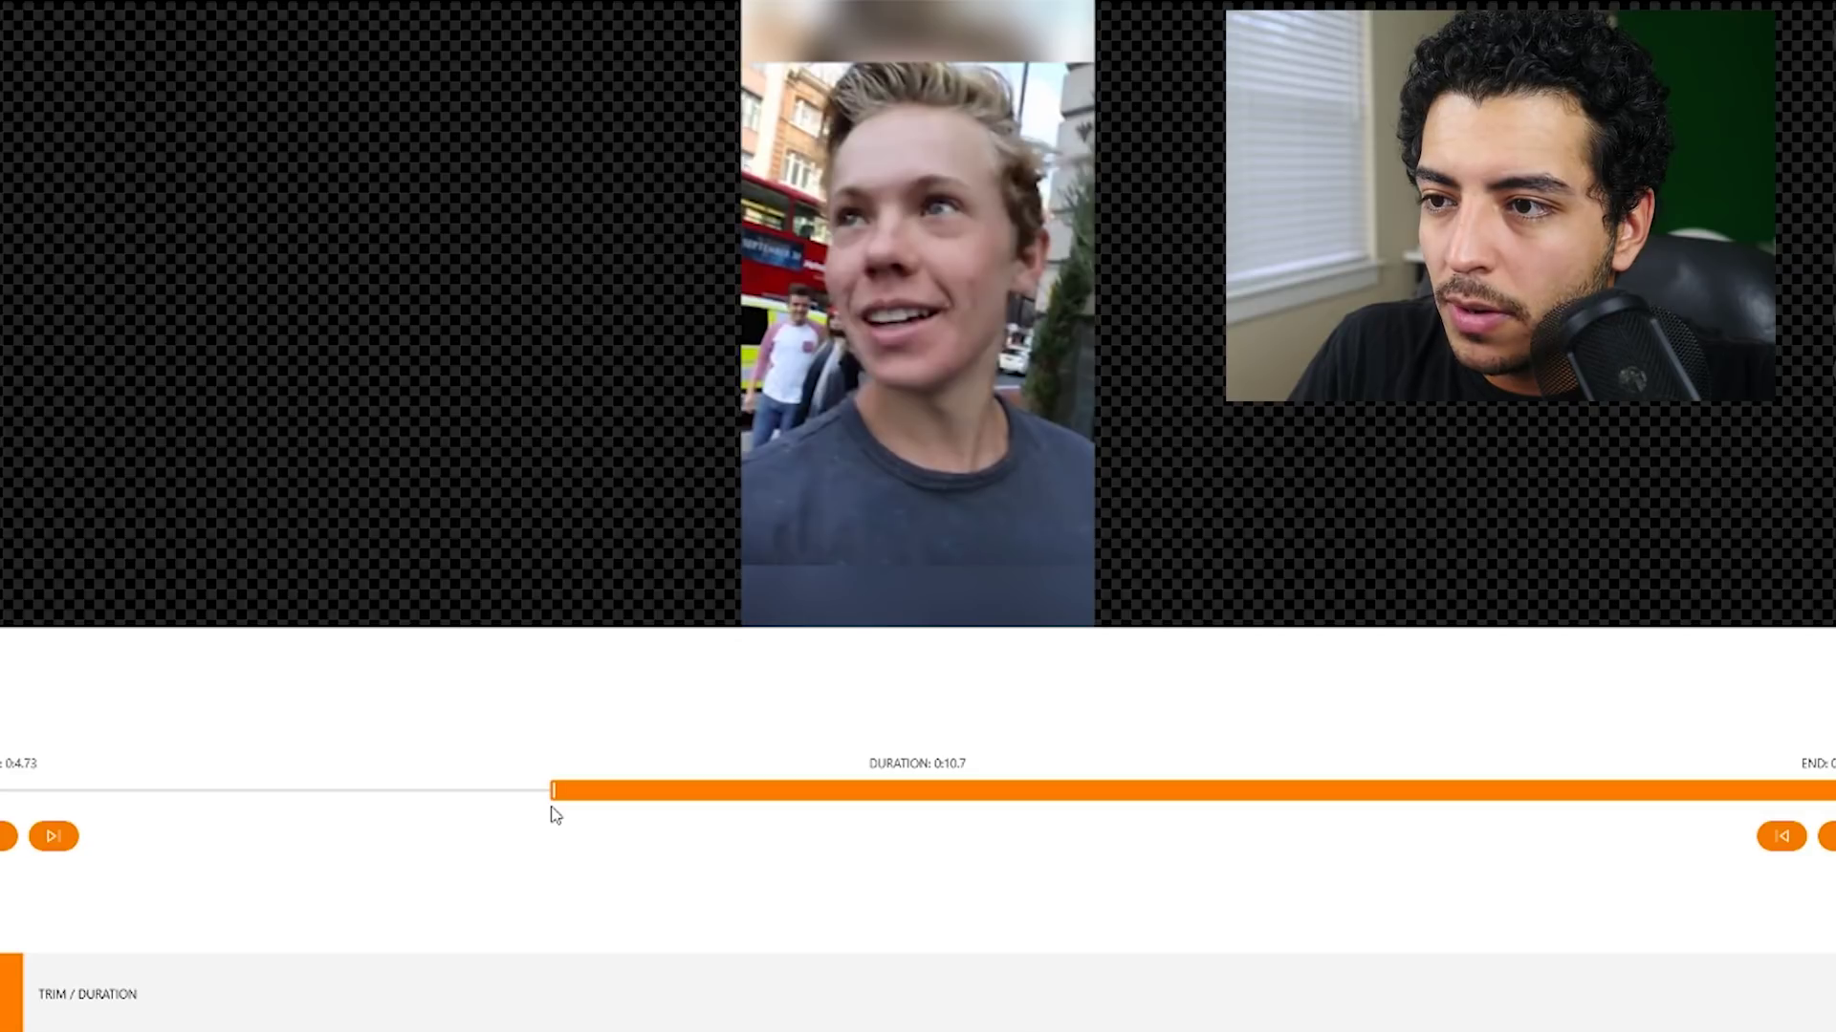
Step: Play back the trimmed clip to check its new starting point
mouse_move(1025, 431)
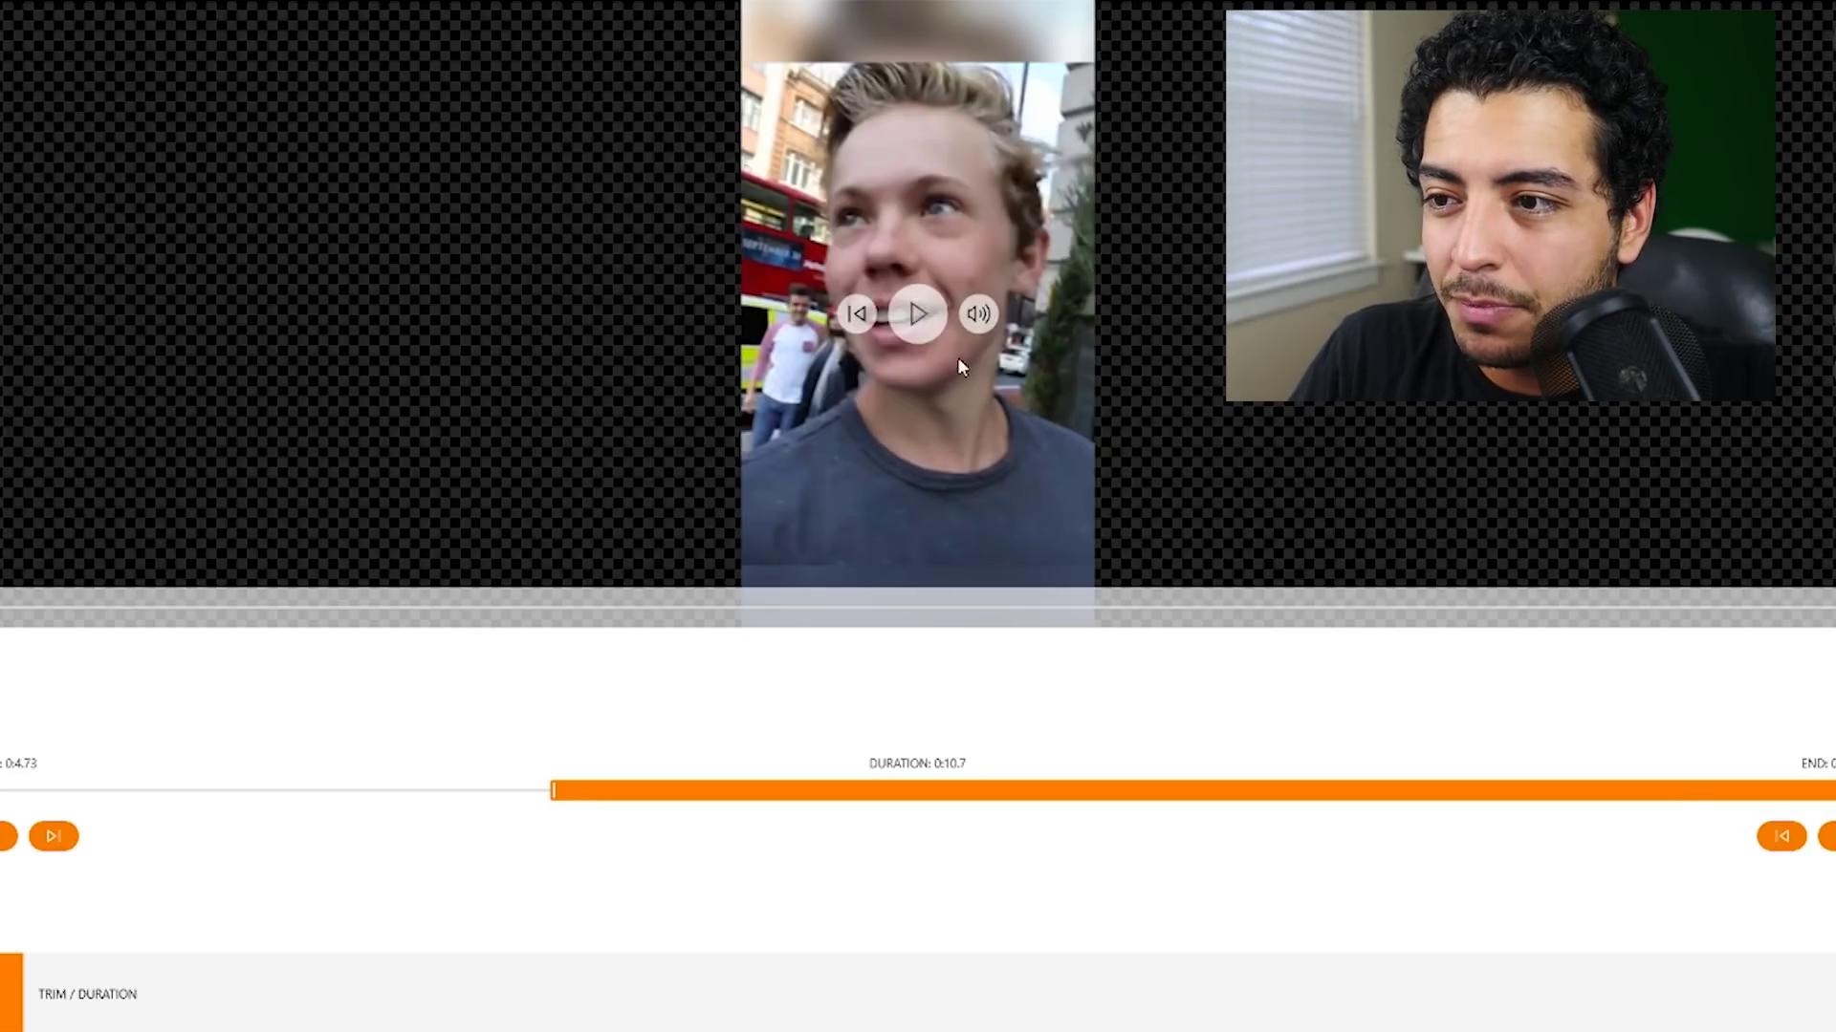
left_click(935, 323)
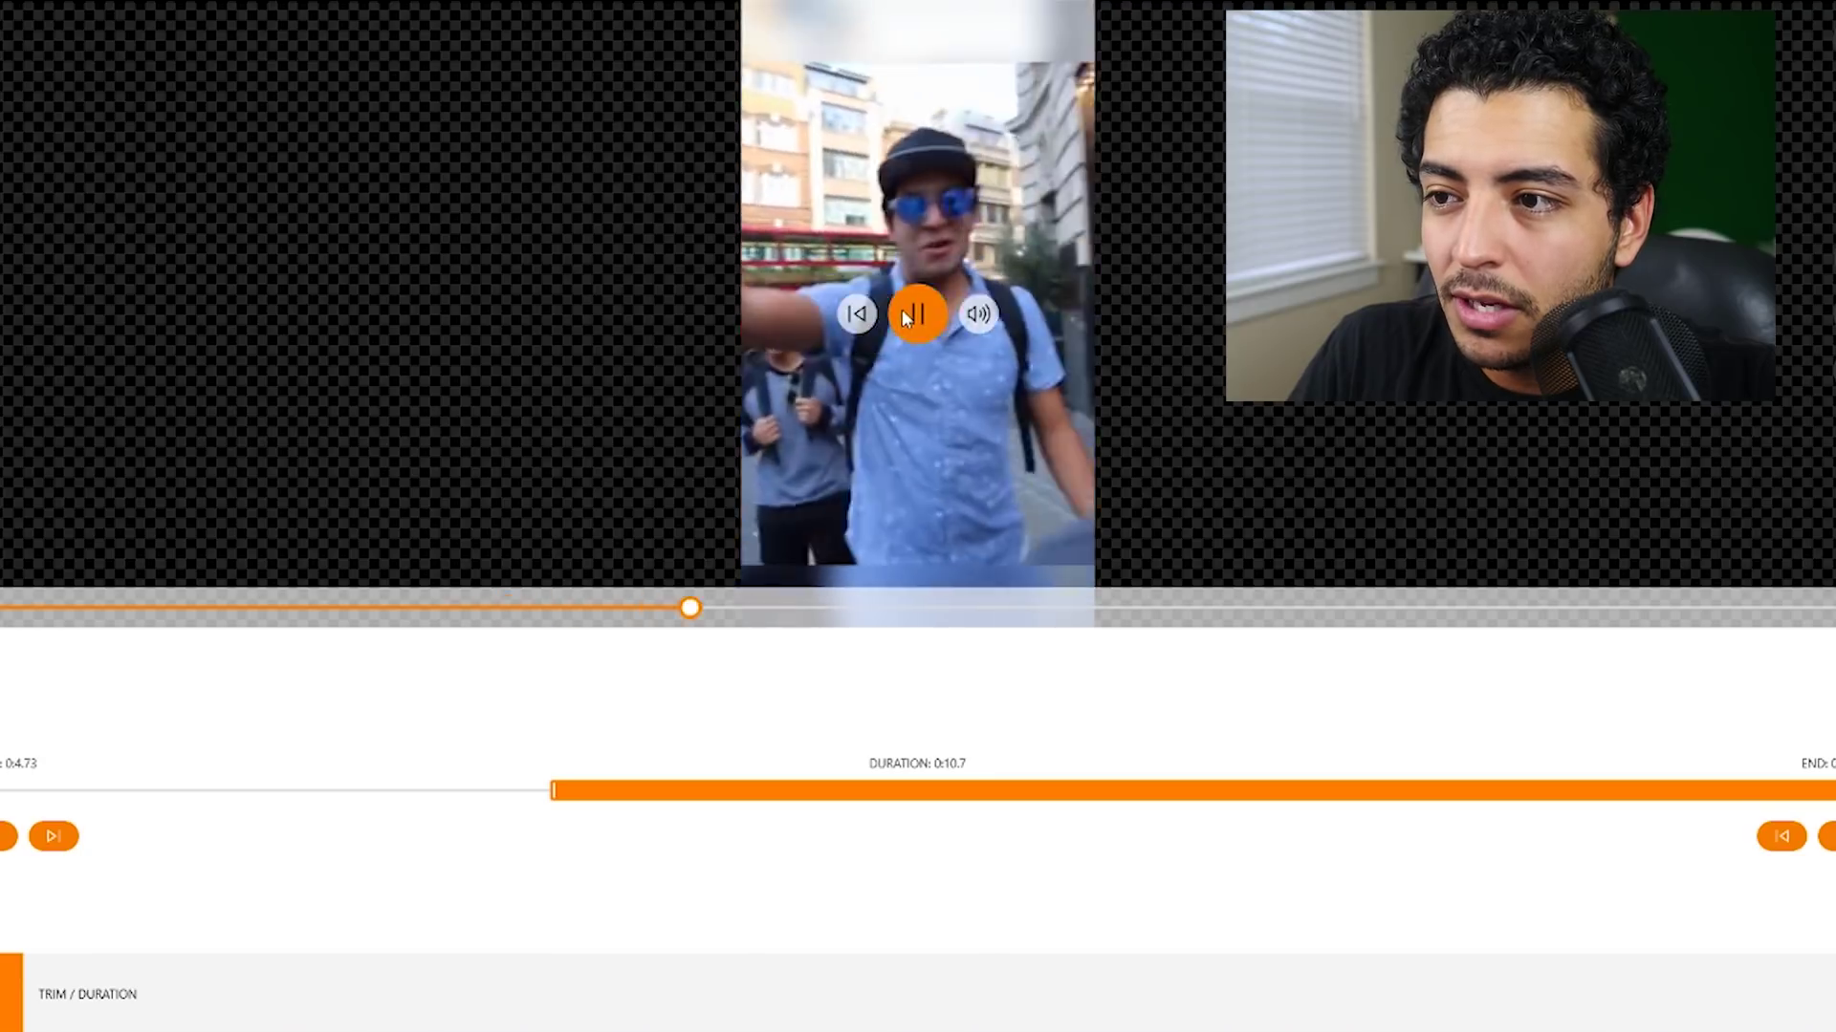
left_click(900, 308)
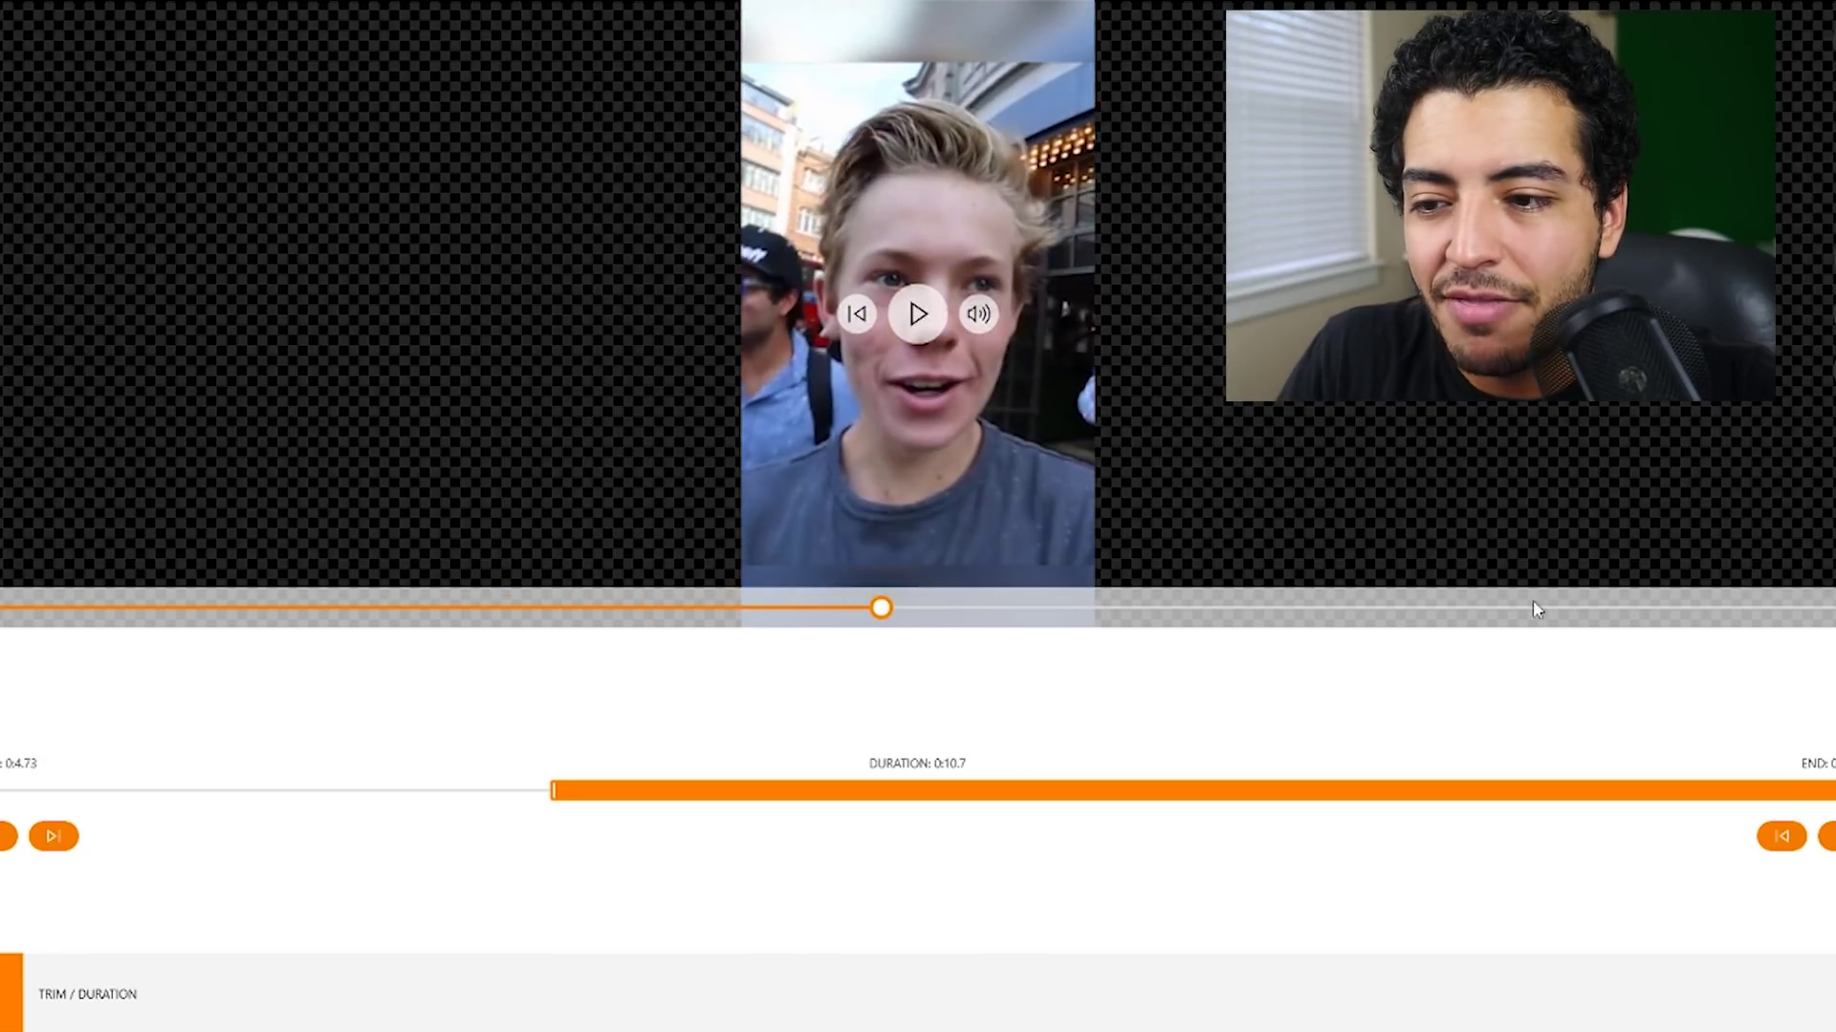
Step: Trim the end of the first clip so that its duration is 0:4.82, and apply the trim
left_click_drag(1835, 790, 1778, 793)
left_click_drag(1598, 793, 1416, 795)
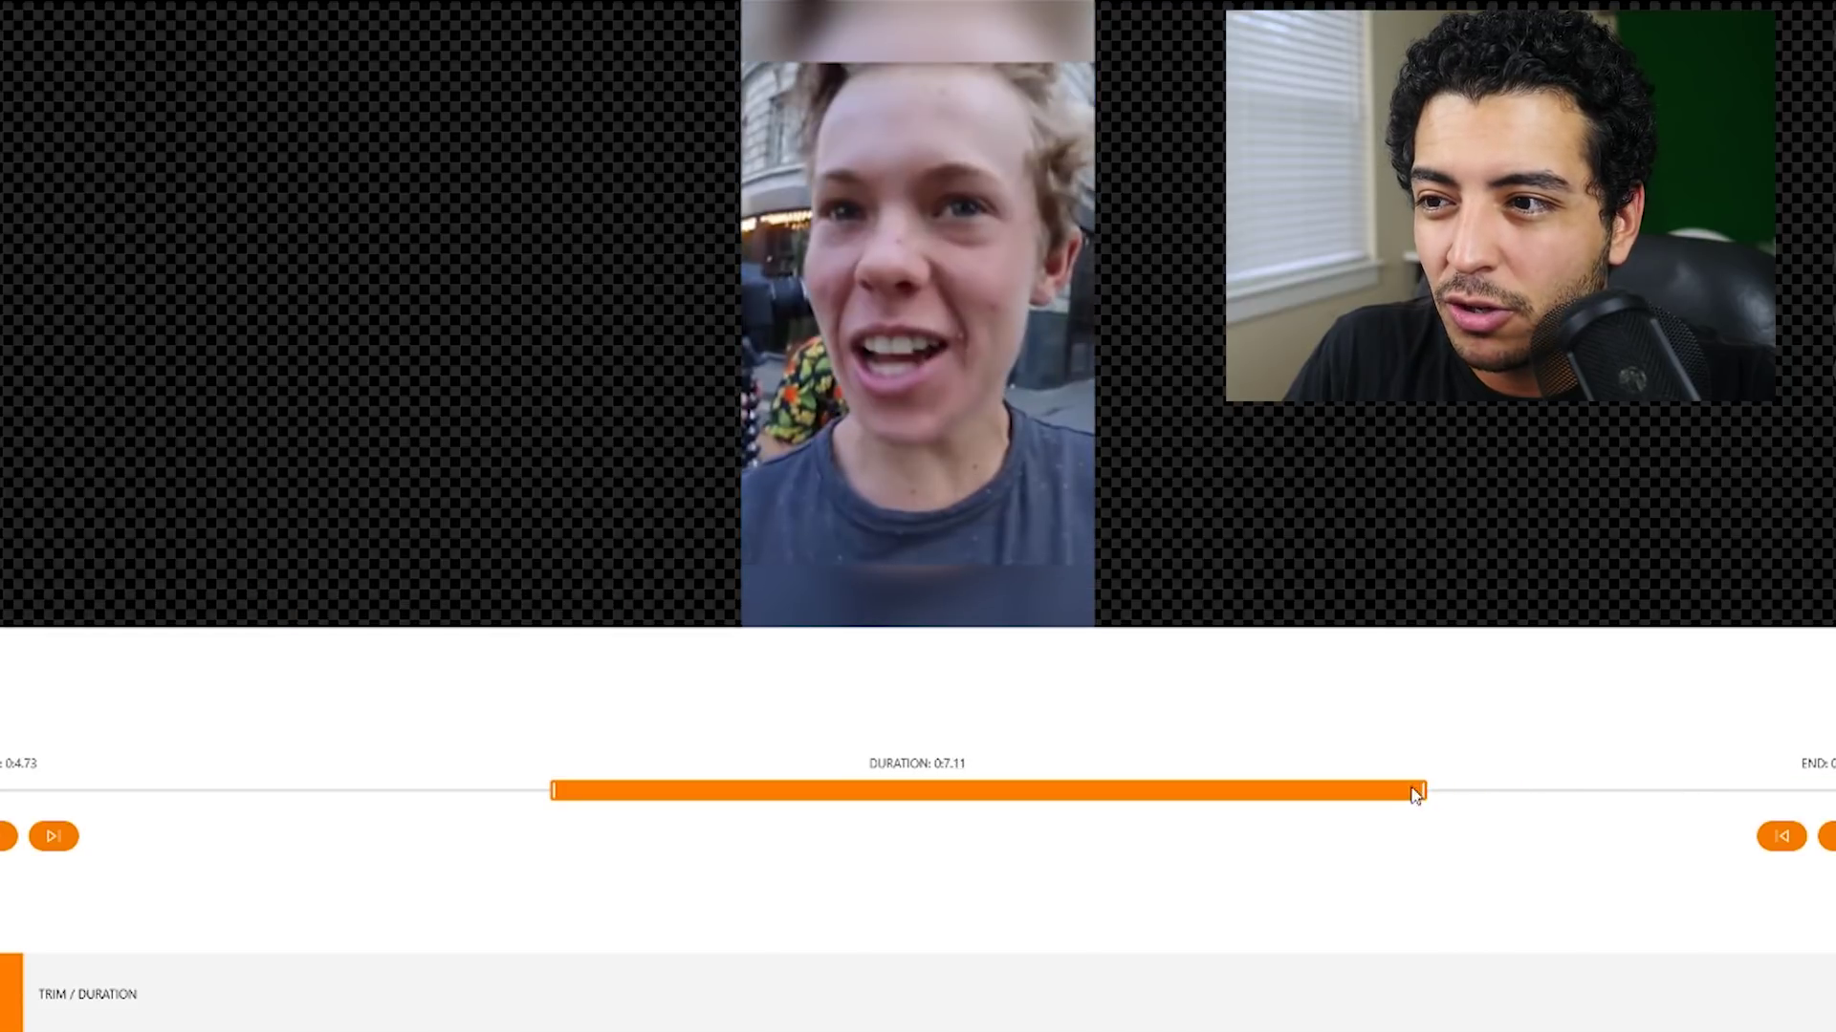
left_click_drag(1214, 792, 1144, 799)
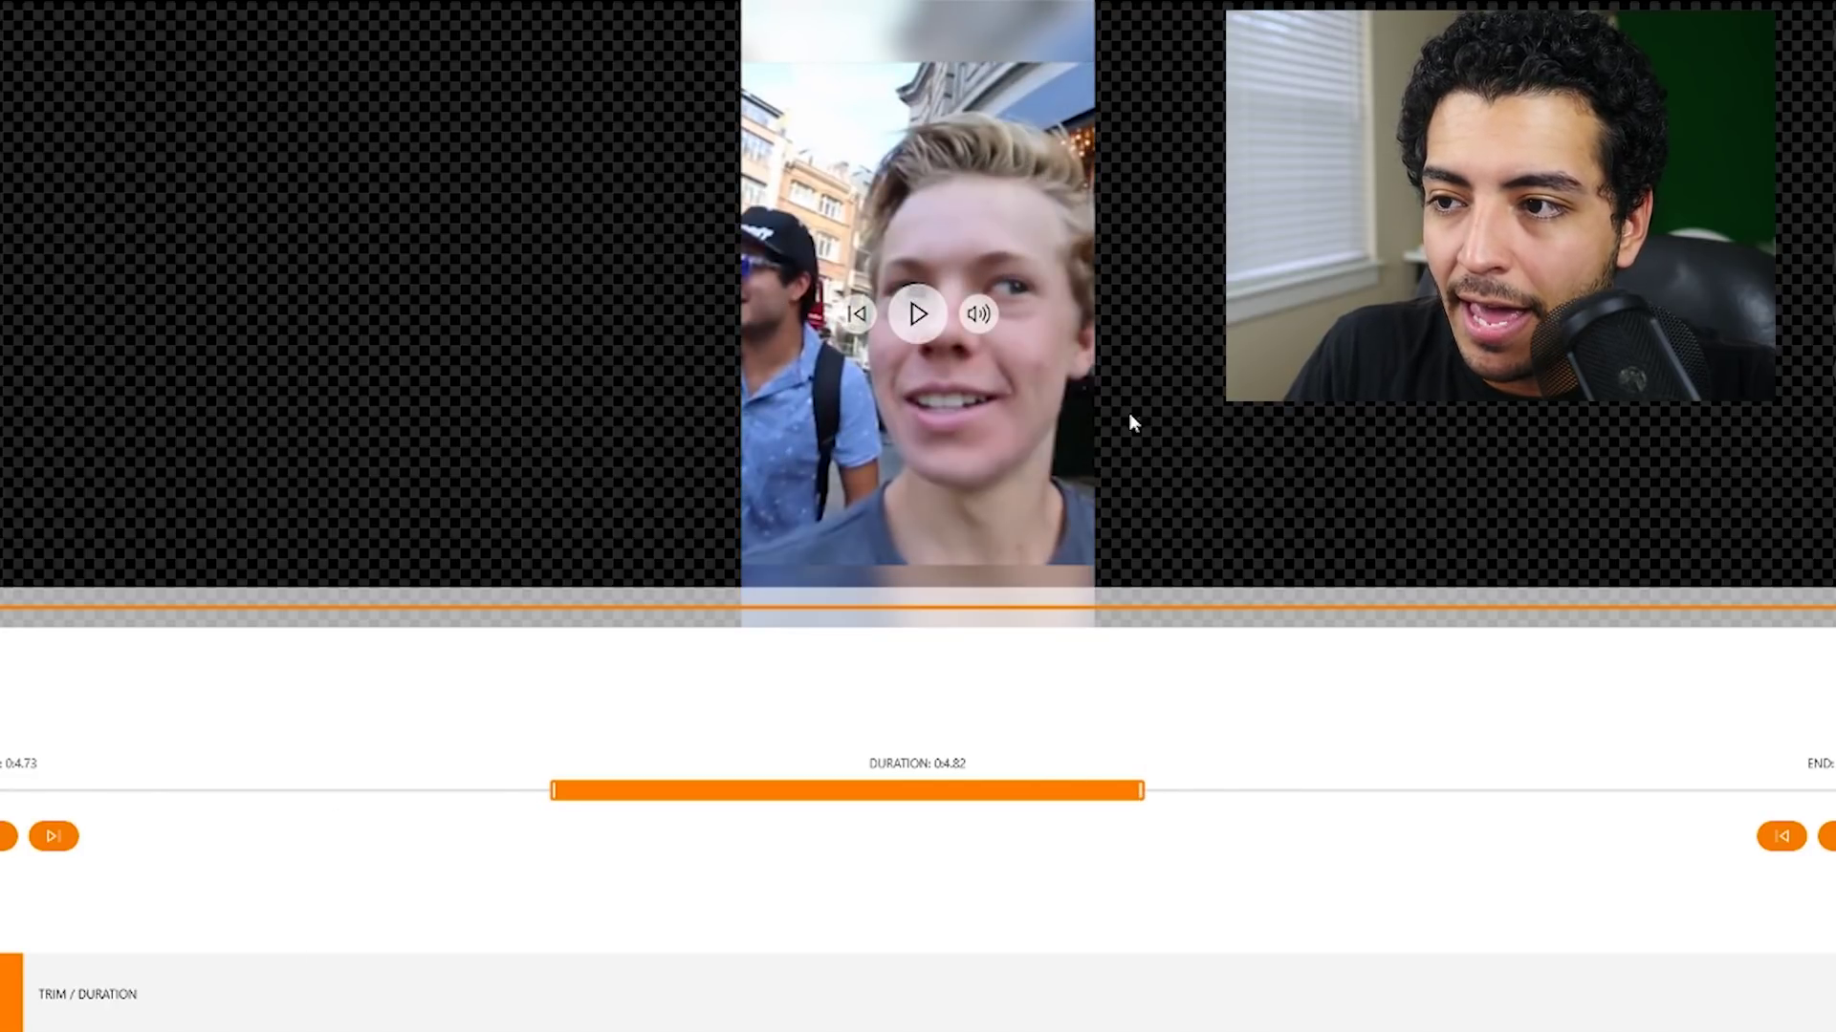
left_click(559, 829)
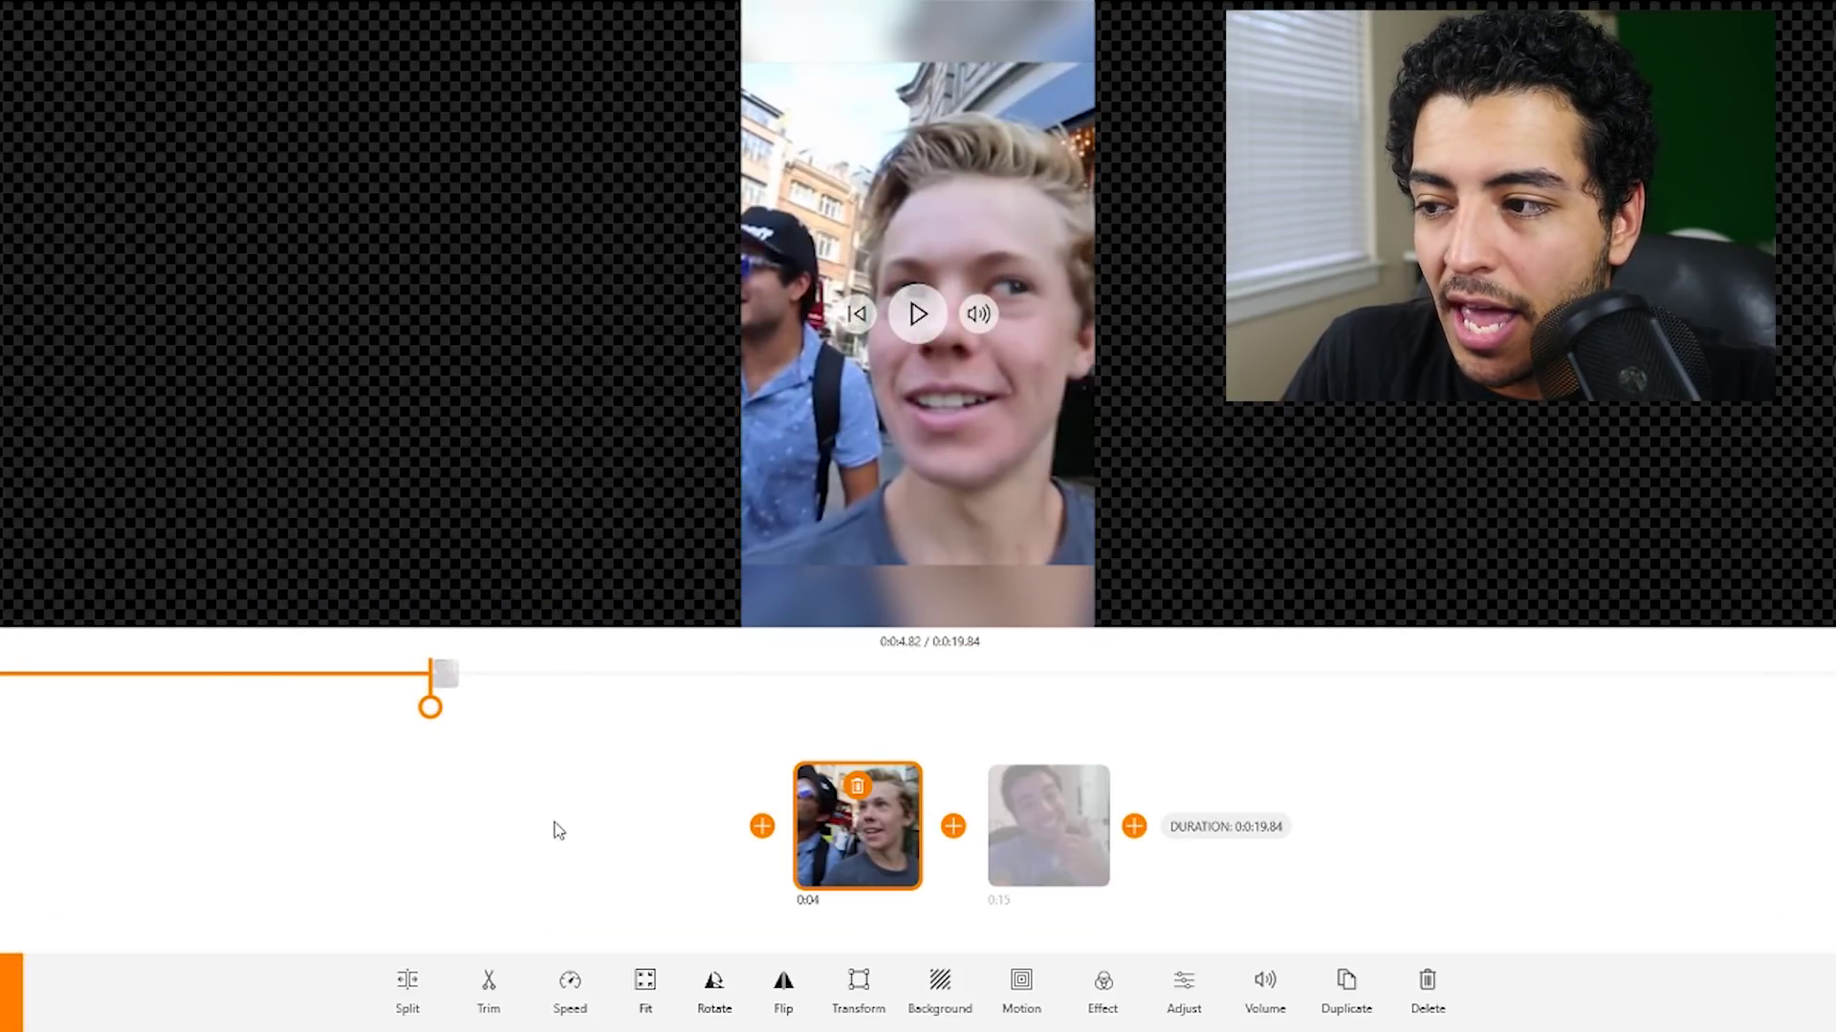
Step: Play back the trimmed first clip from its start and the cut into the second clip
left_click_drag(416, 713, 144, 703)
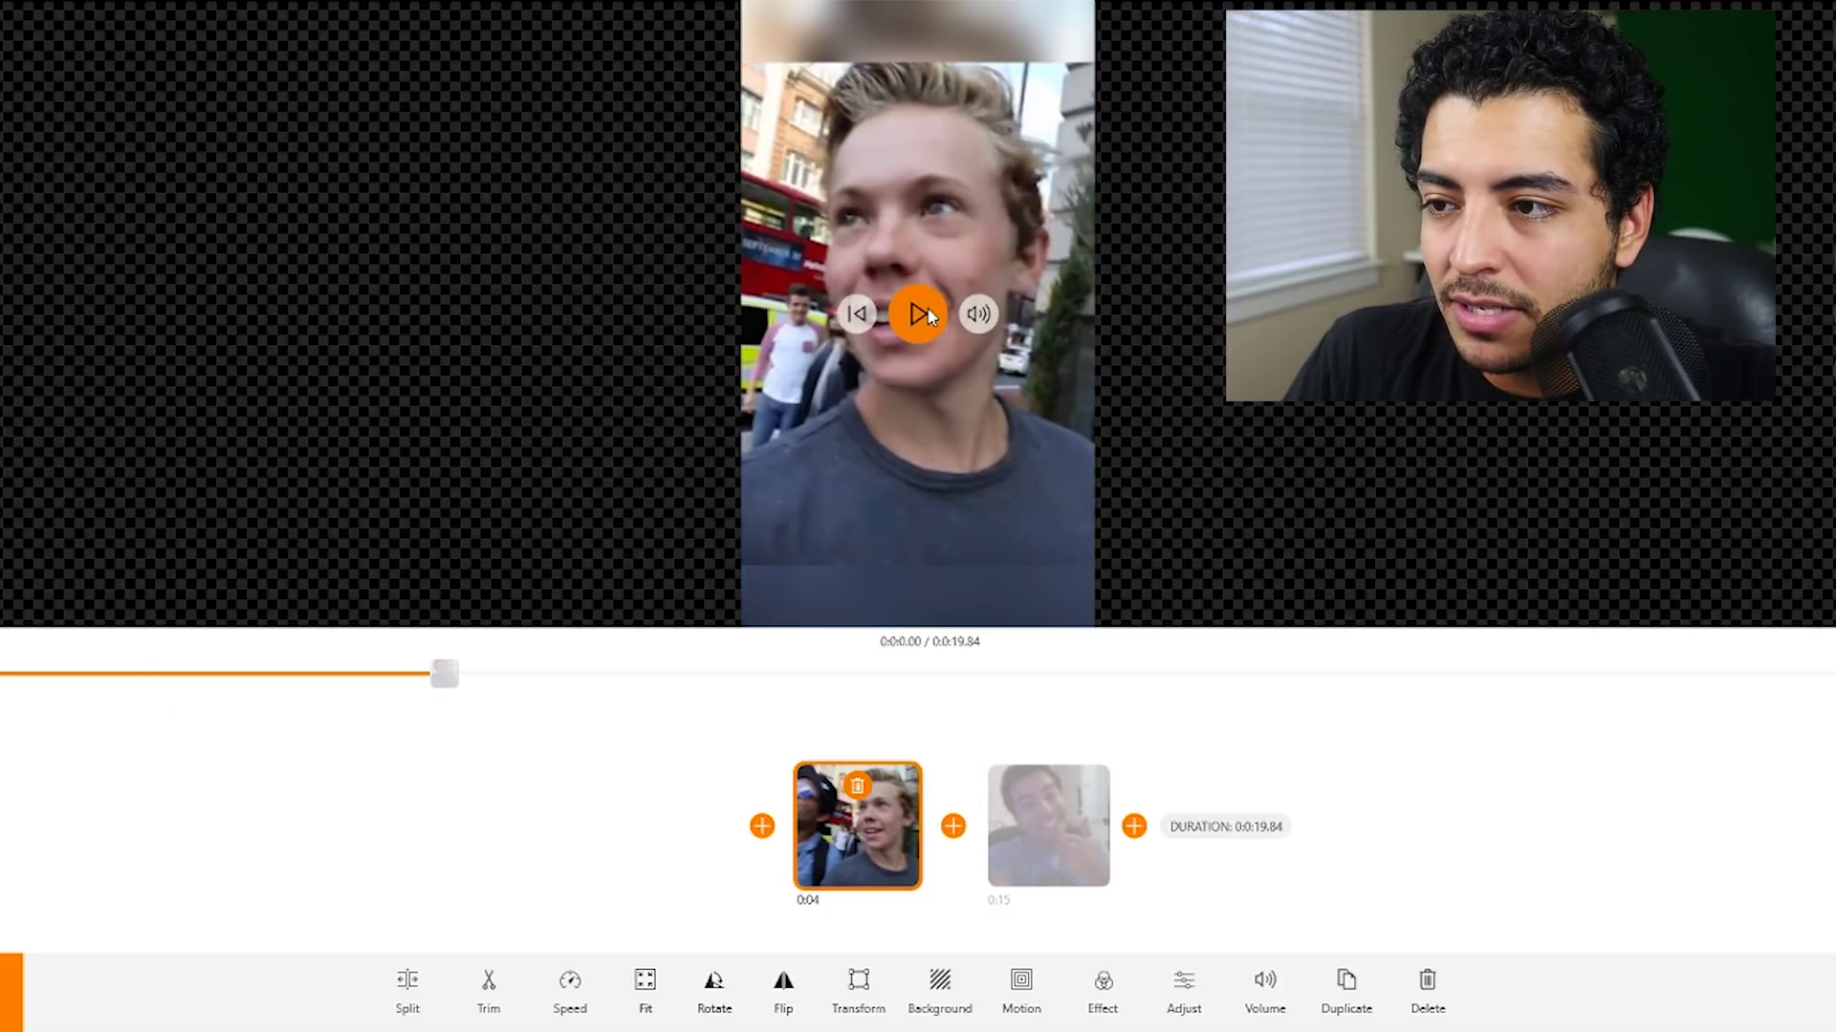
left_click(926, 314)
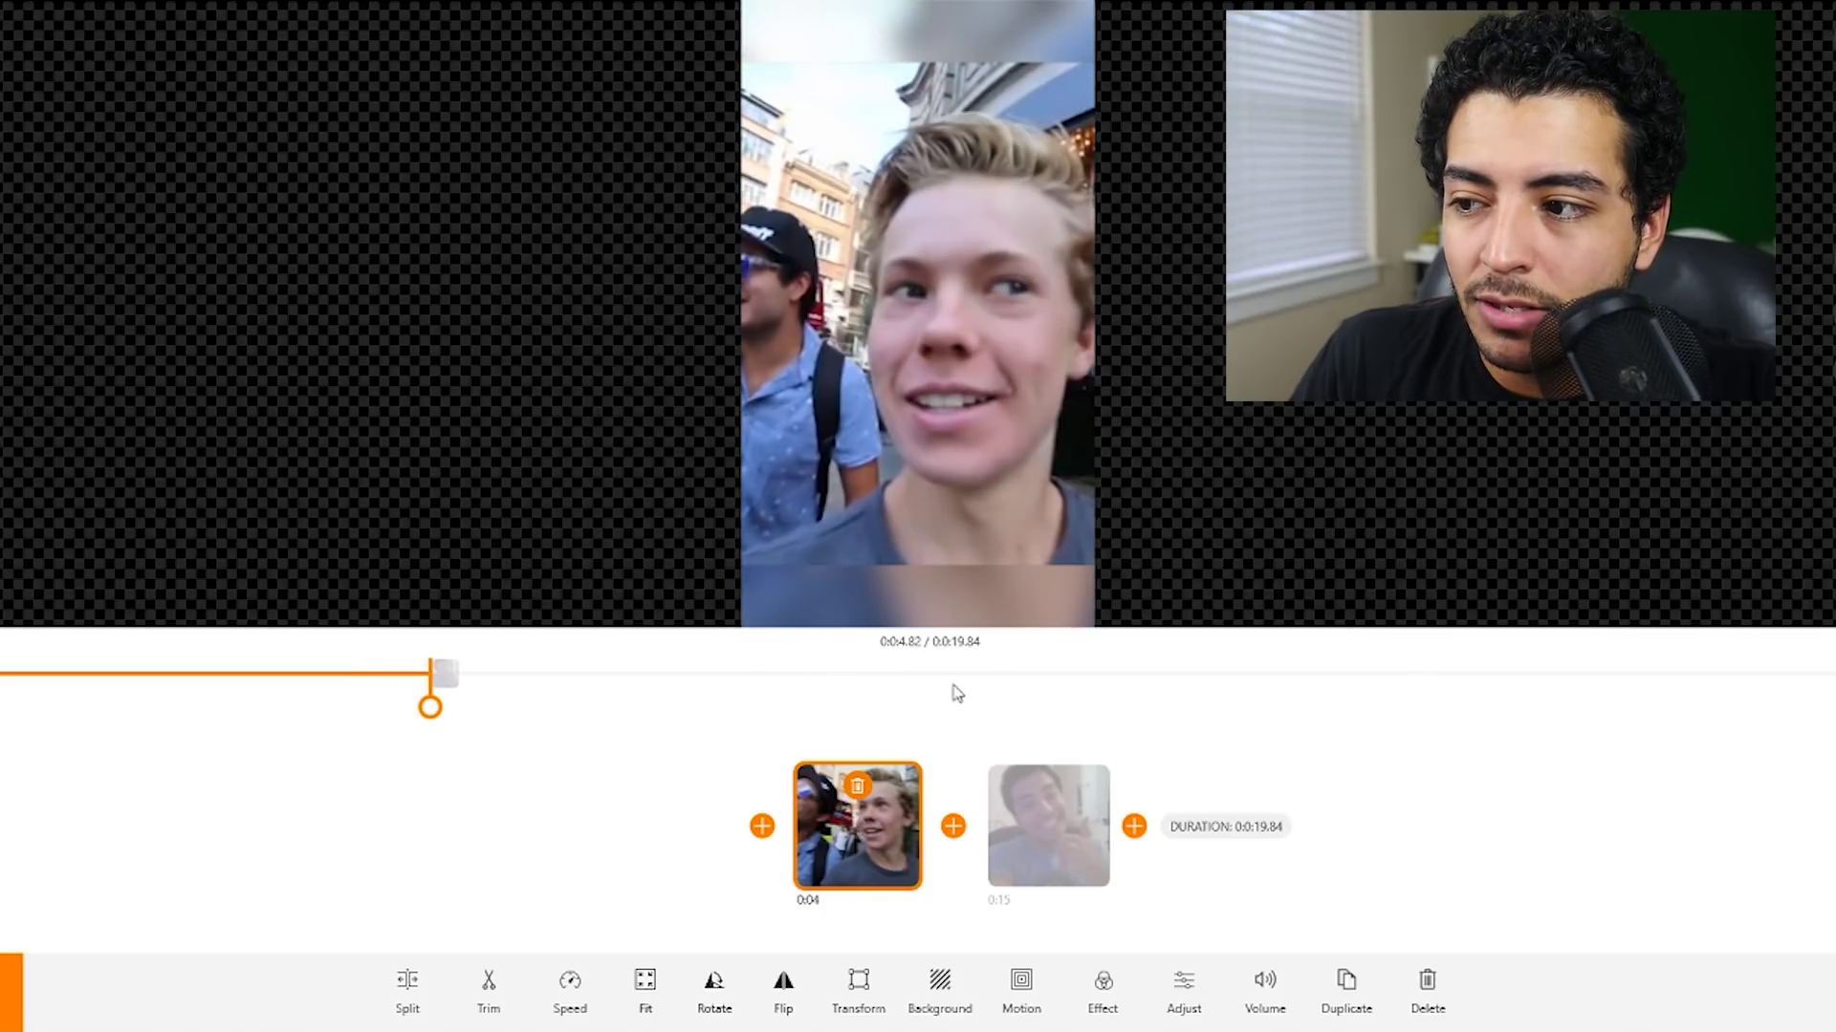
left_click(694, 701)
left_click(918, 313)
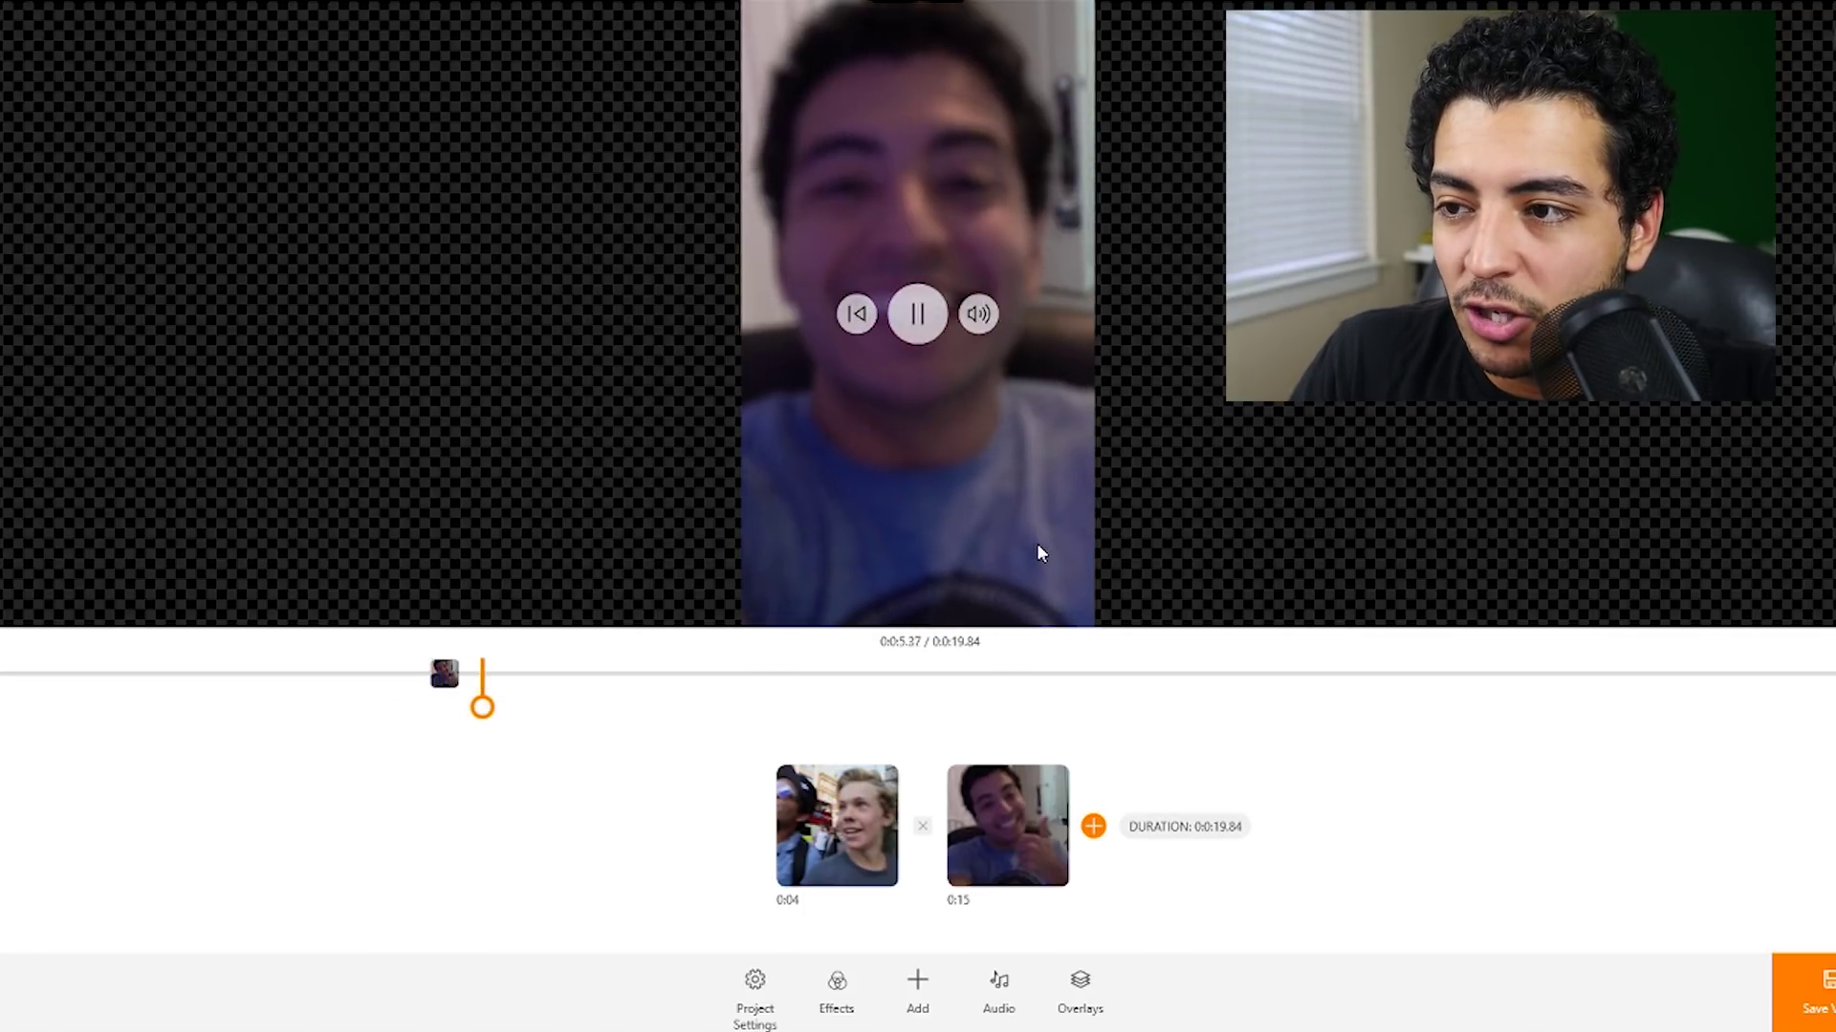
left_click(924, 314)
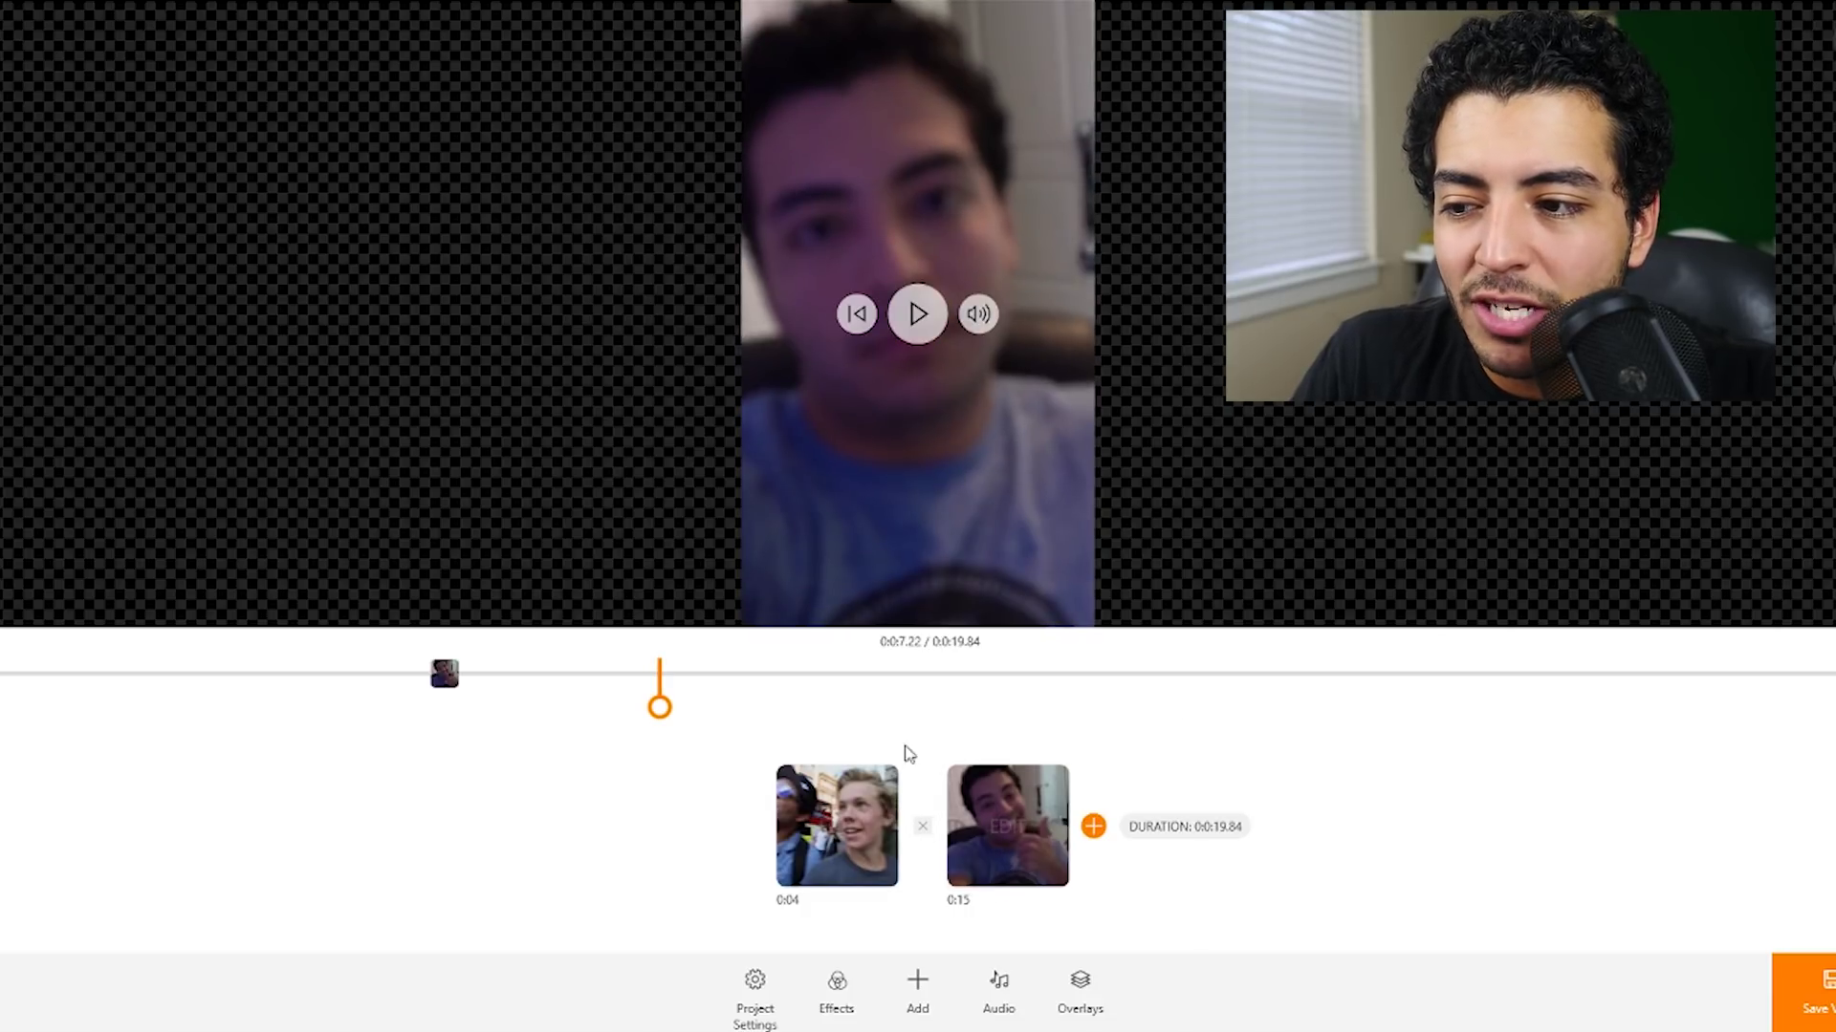
Step: Add a Directional Blur transition between the two clips, lengthen it to about a third of its duration range, and apply it
left_click(922, 826)
left_click_drag(501, 834, 1319, 841)
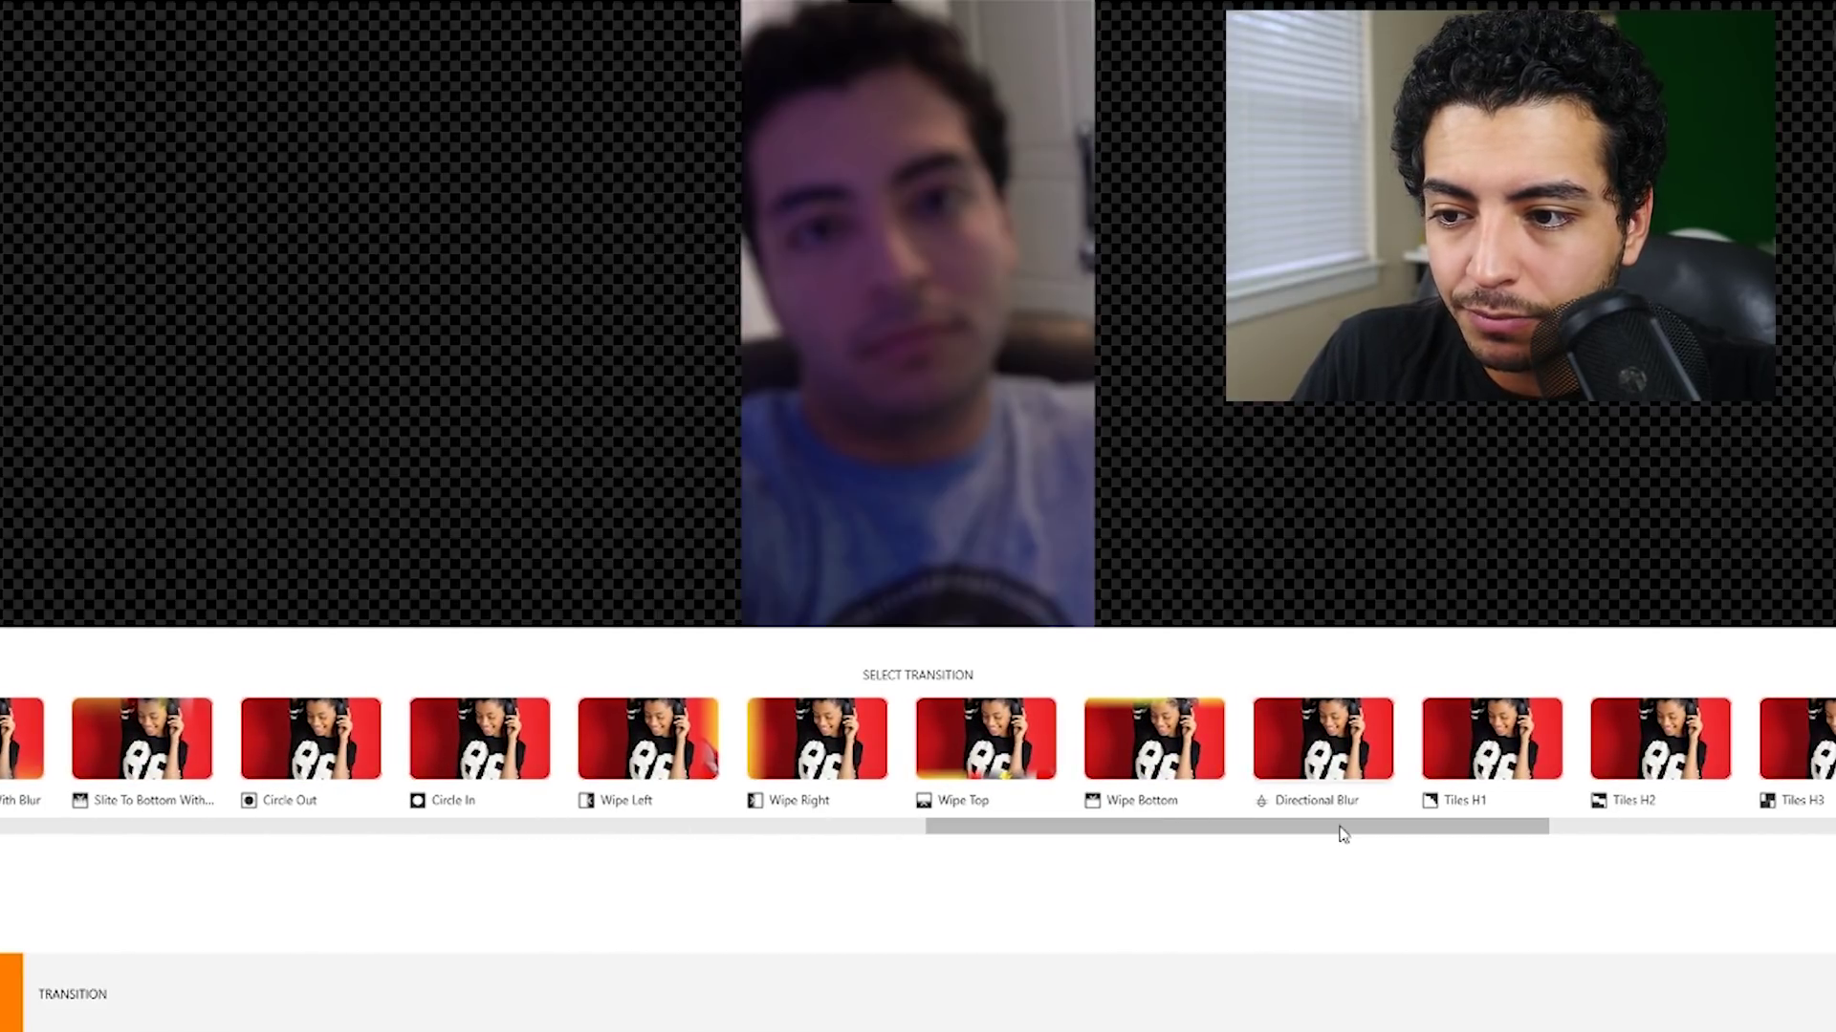
left_click(1350, 786)
left_click(777, 877)
left_click_drag(777, 878, 870, 895)
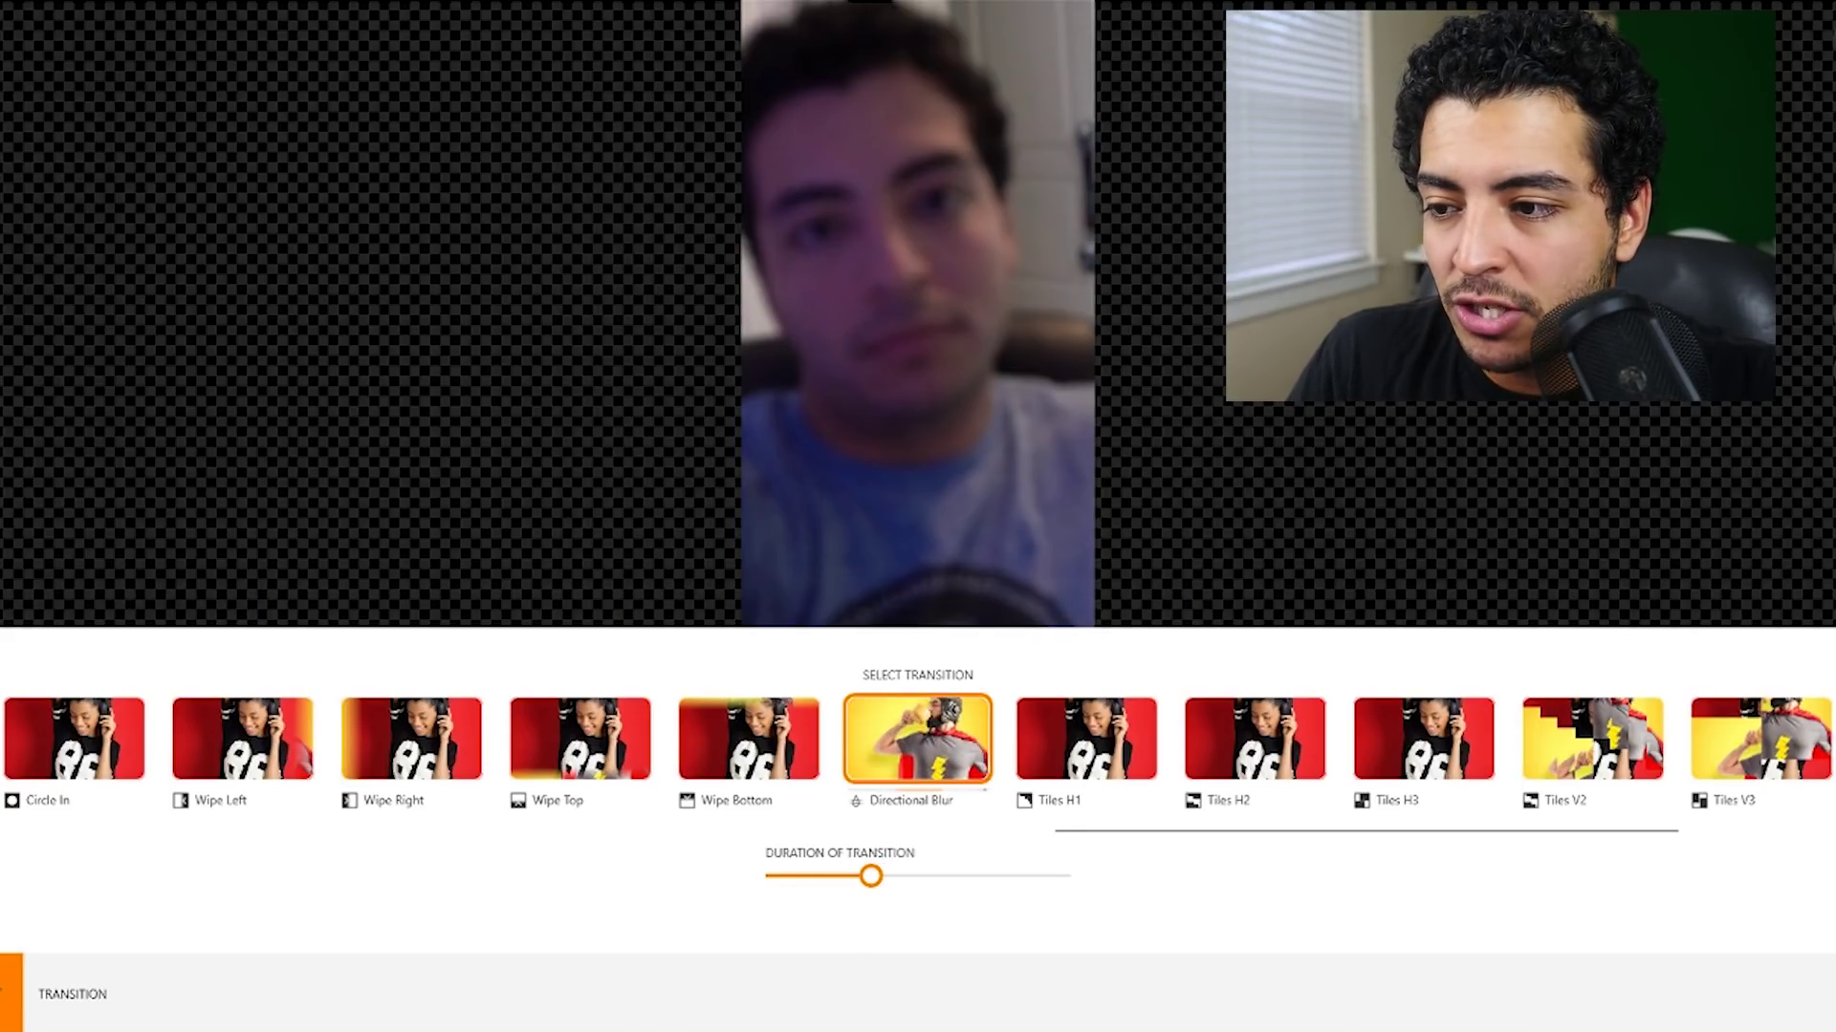
left_click(58, 994)
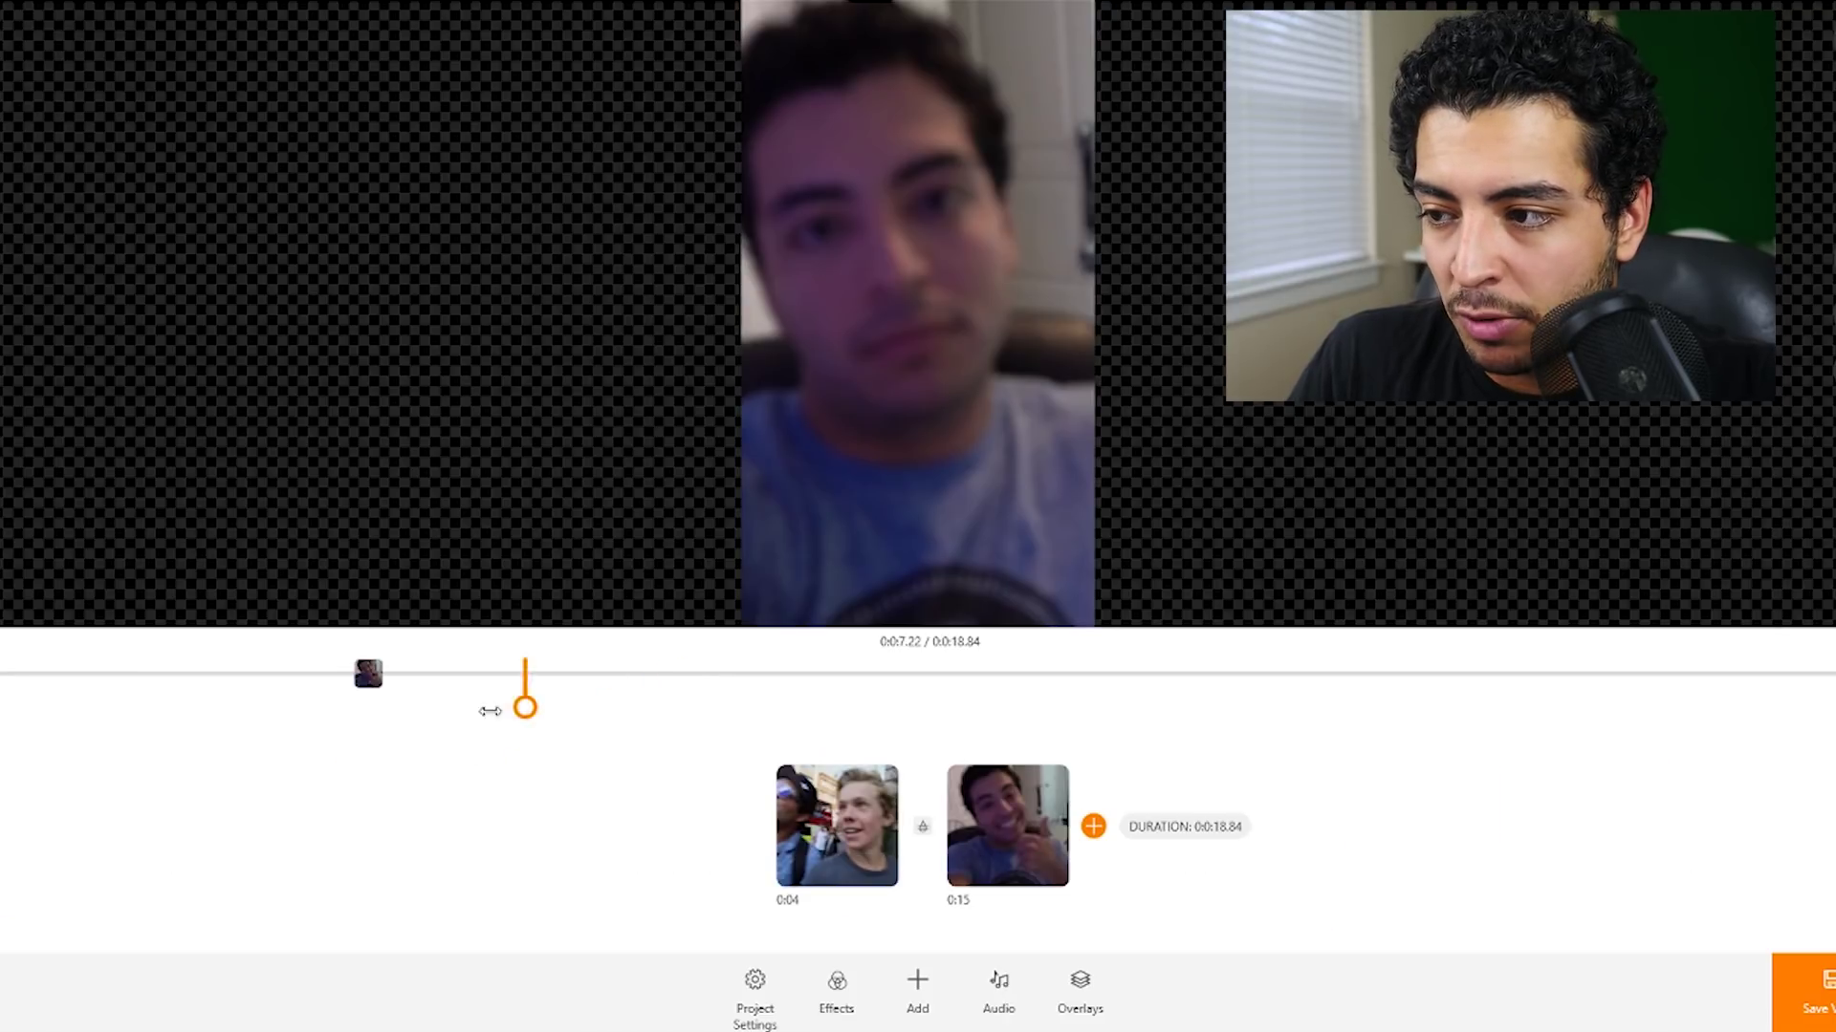
Step: Play back the section around the cut to check the Directional Blur transition
left_click_drag(325, 707, 293, 708)
left_click(914, 315)
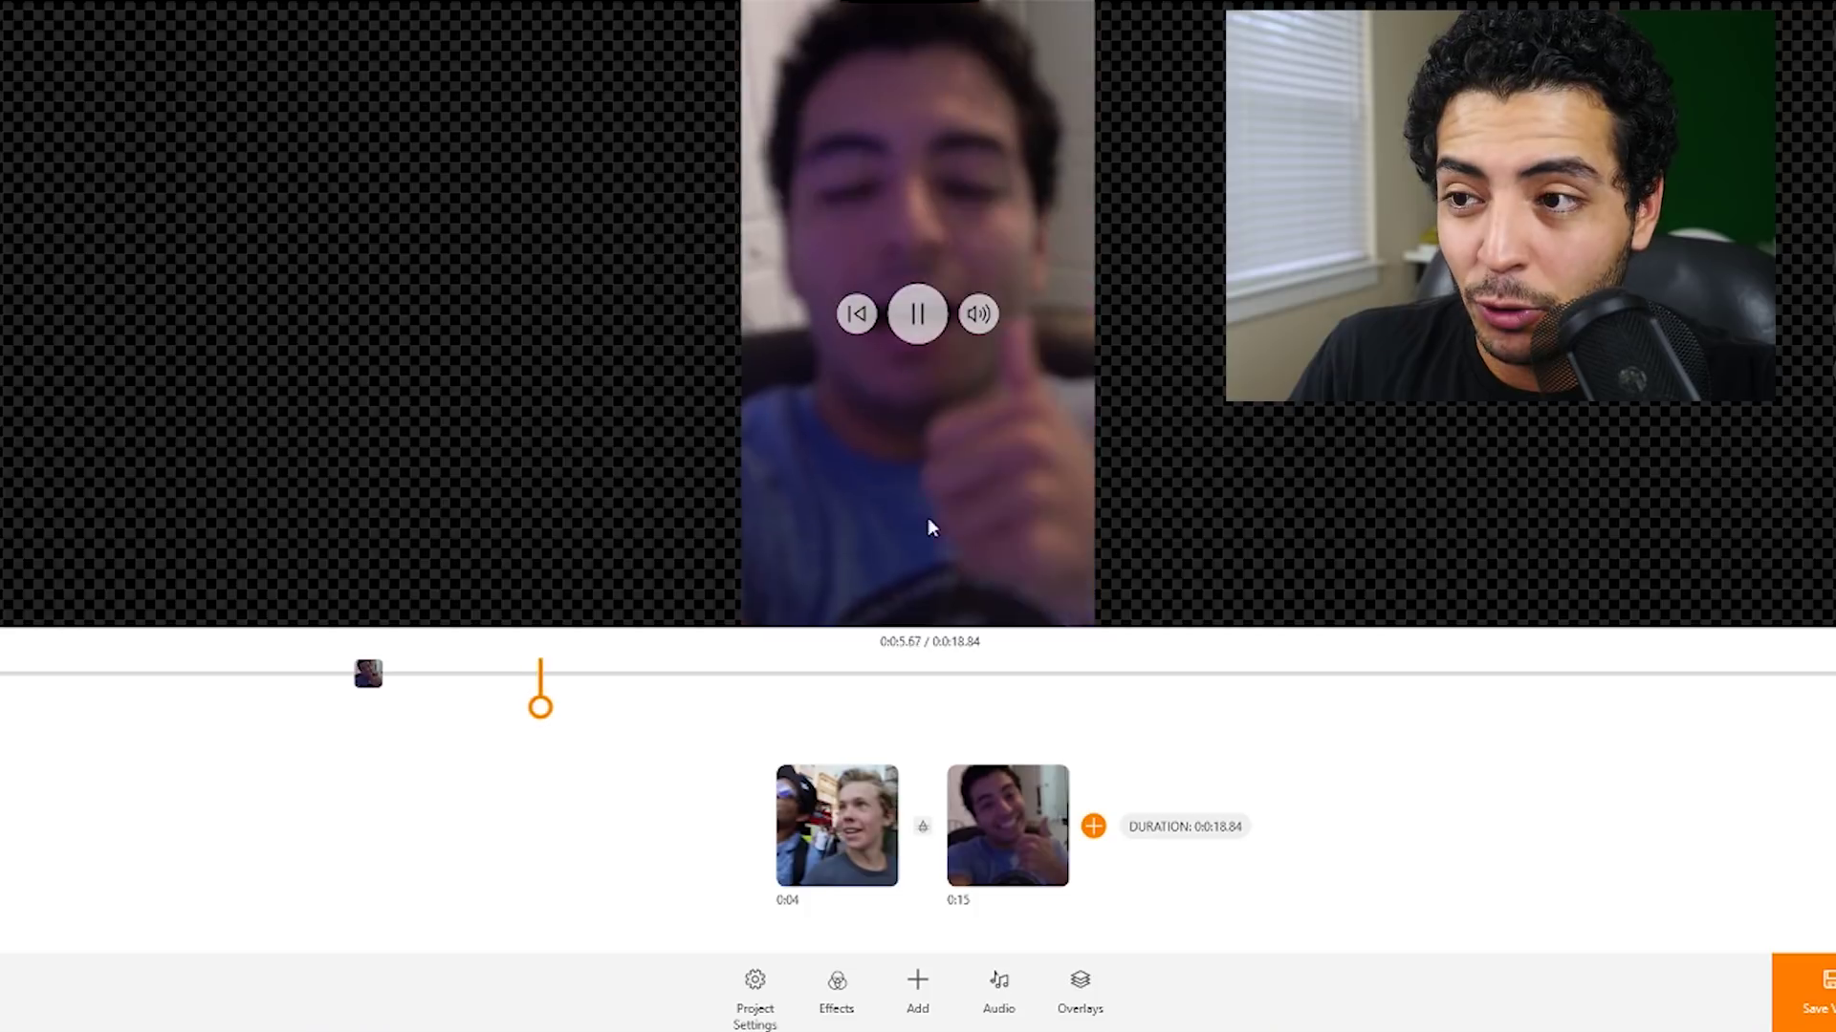
left_click(917, 318)
Step: Examine the blur and color background fill options for the second clip
mouse_move(1066, 880)
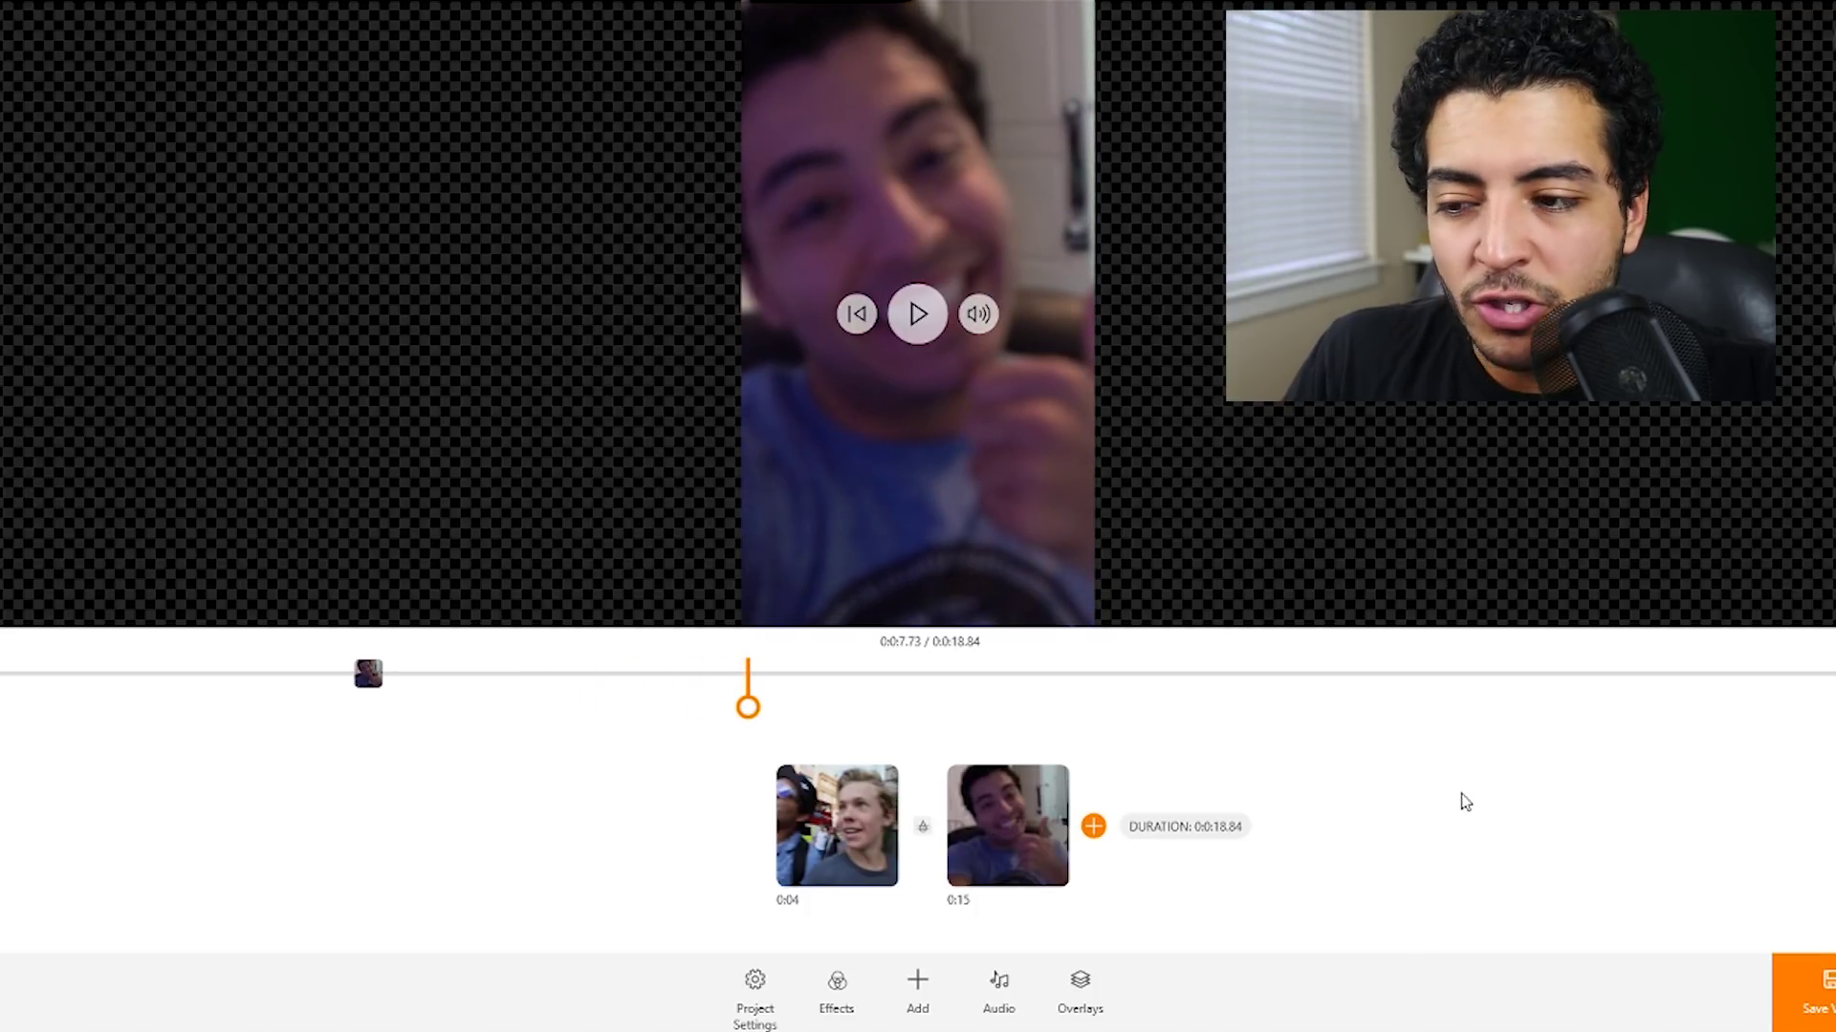
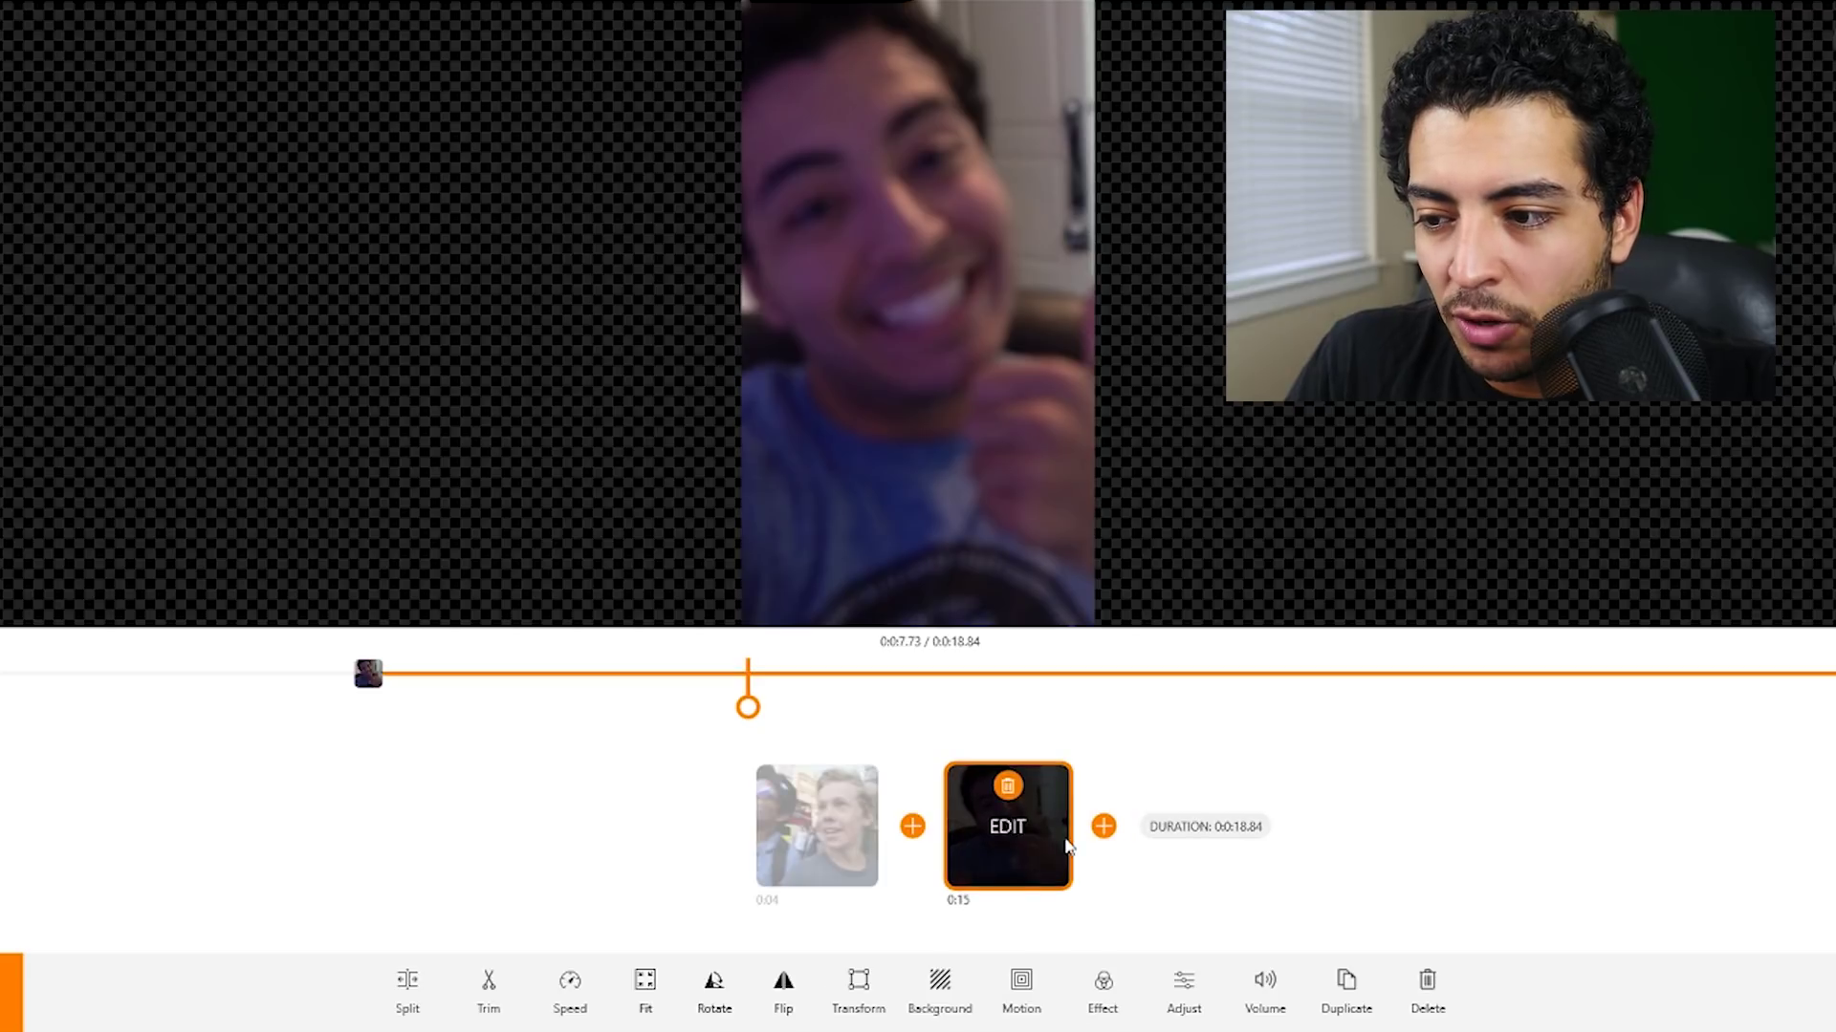
left_click(940, 984)
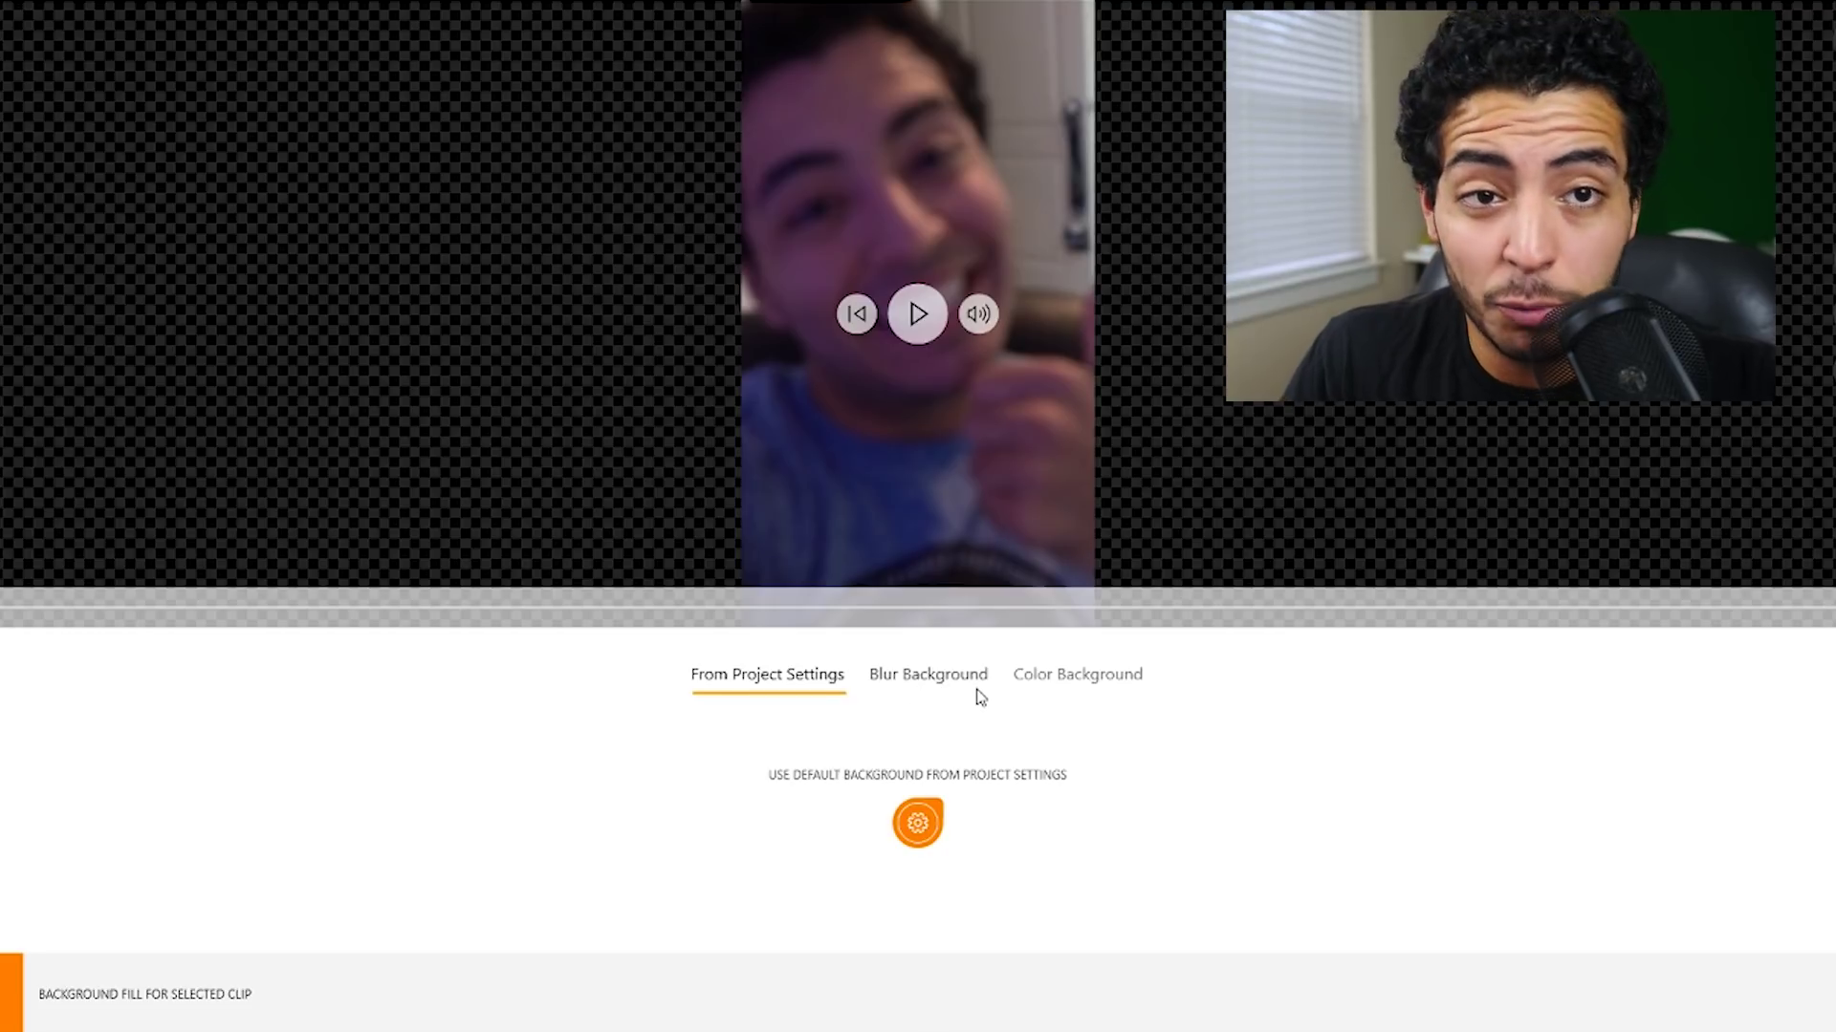
left_click(1088, 696)
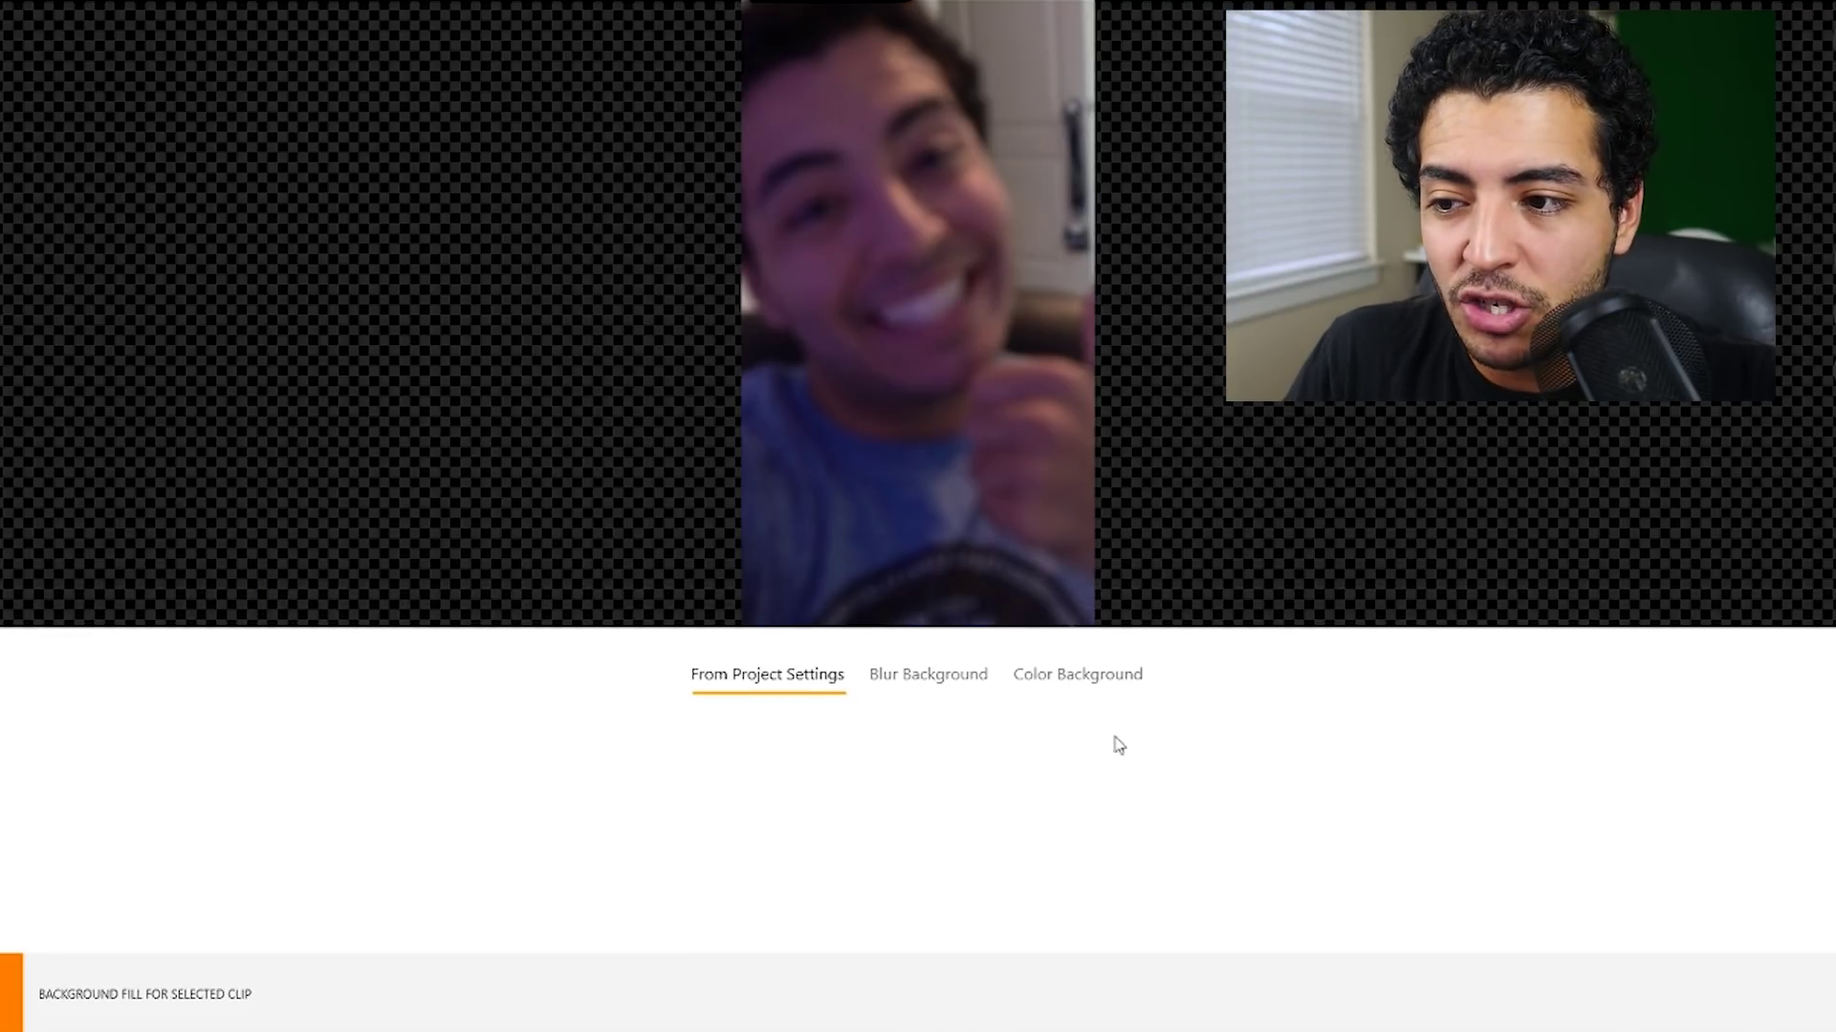
left_click(959, 702)
left_click(59, 953)
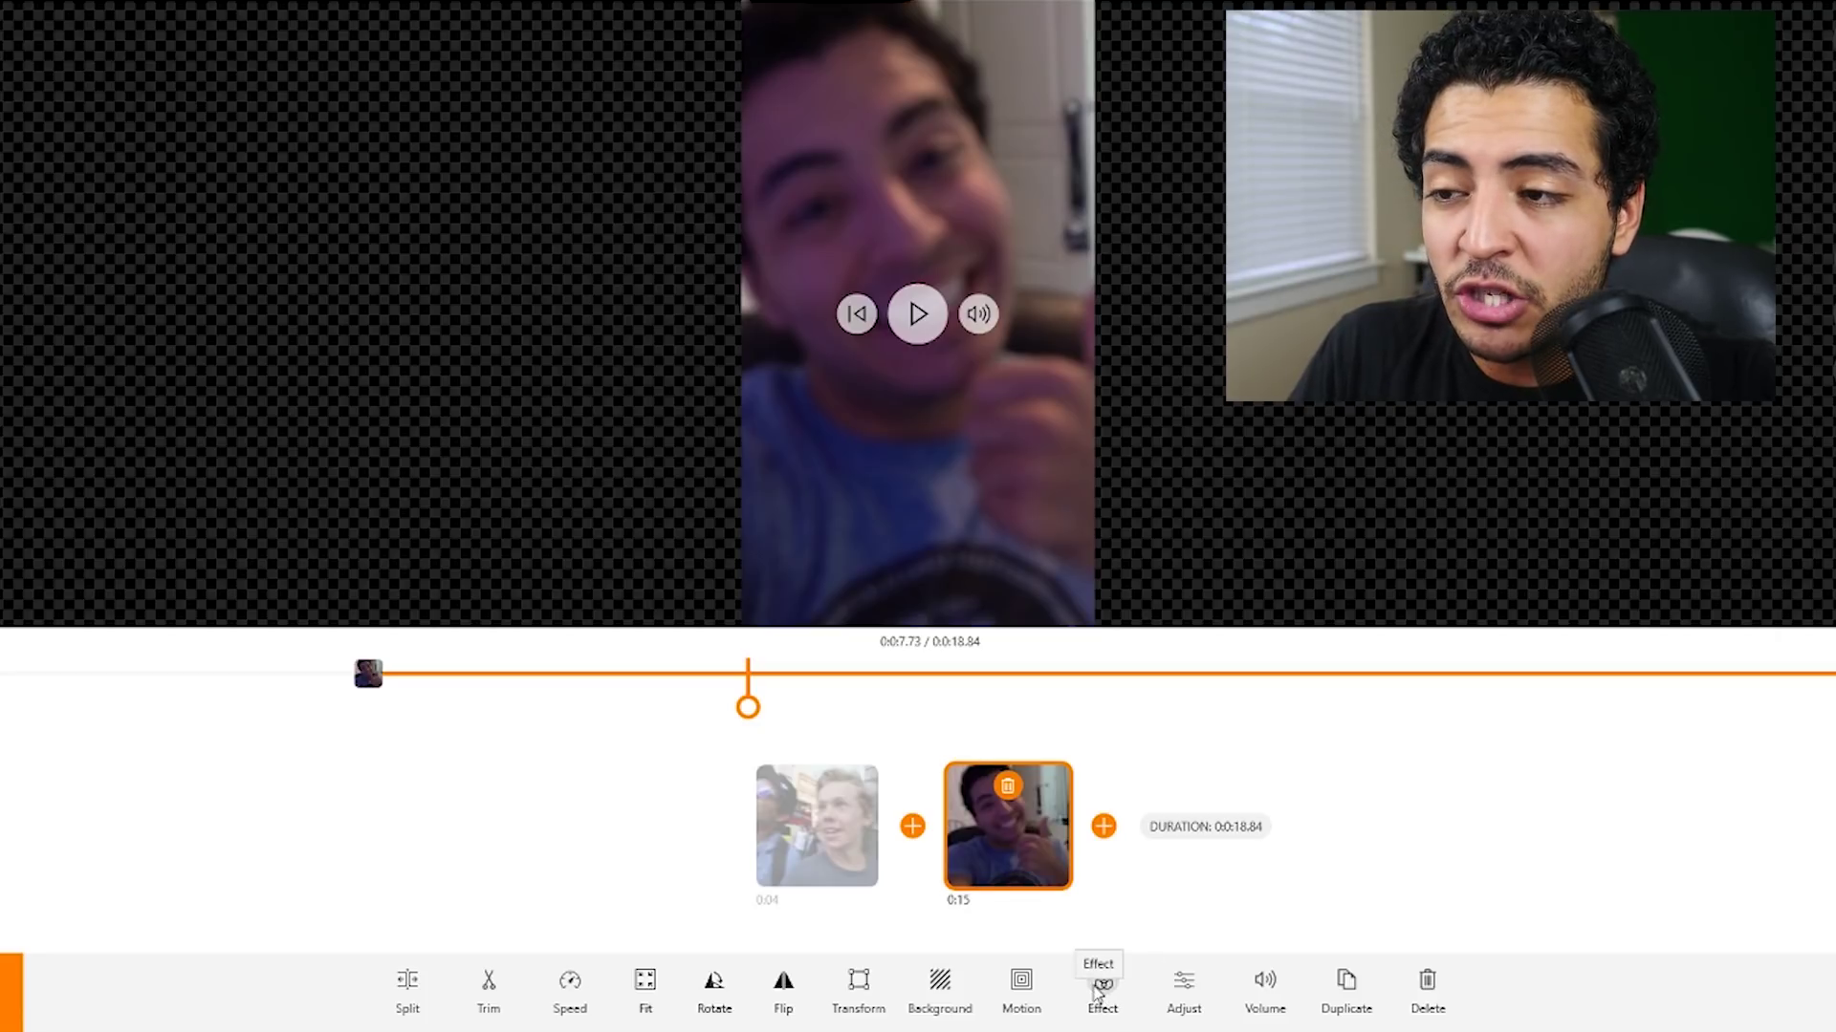
Step: Try out the color effects on the second clip, ending with Sutro, and compare the result with the original
mouse_move(1035, 838)
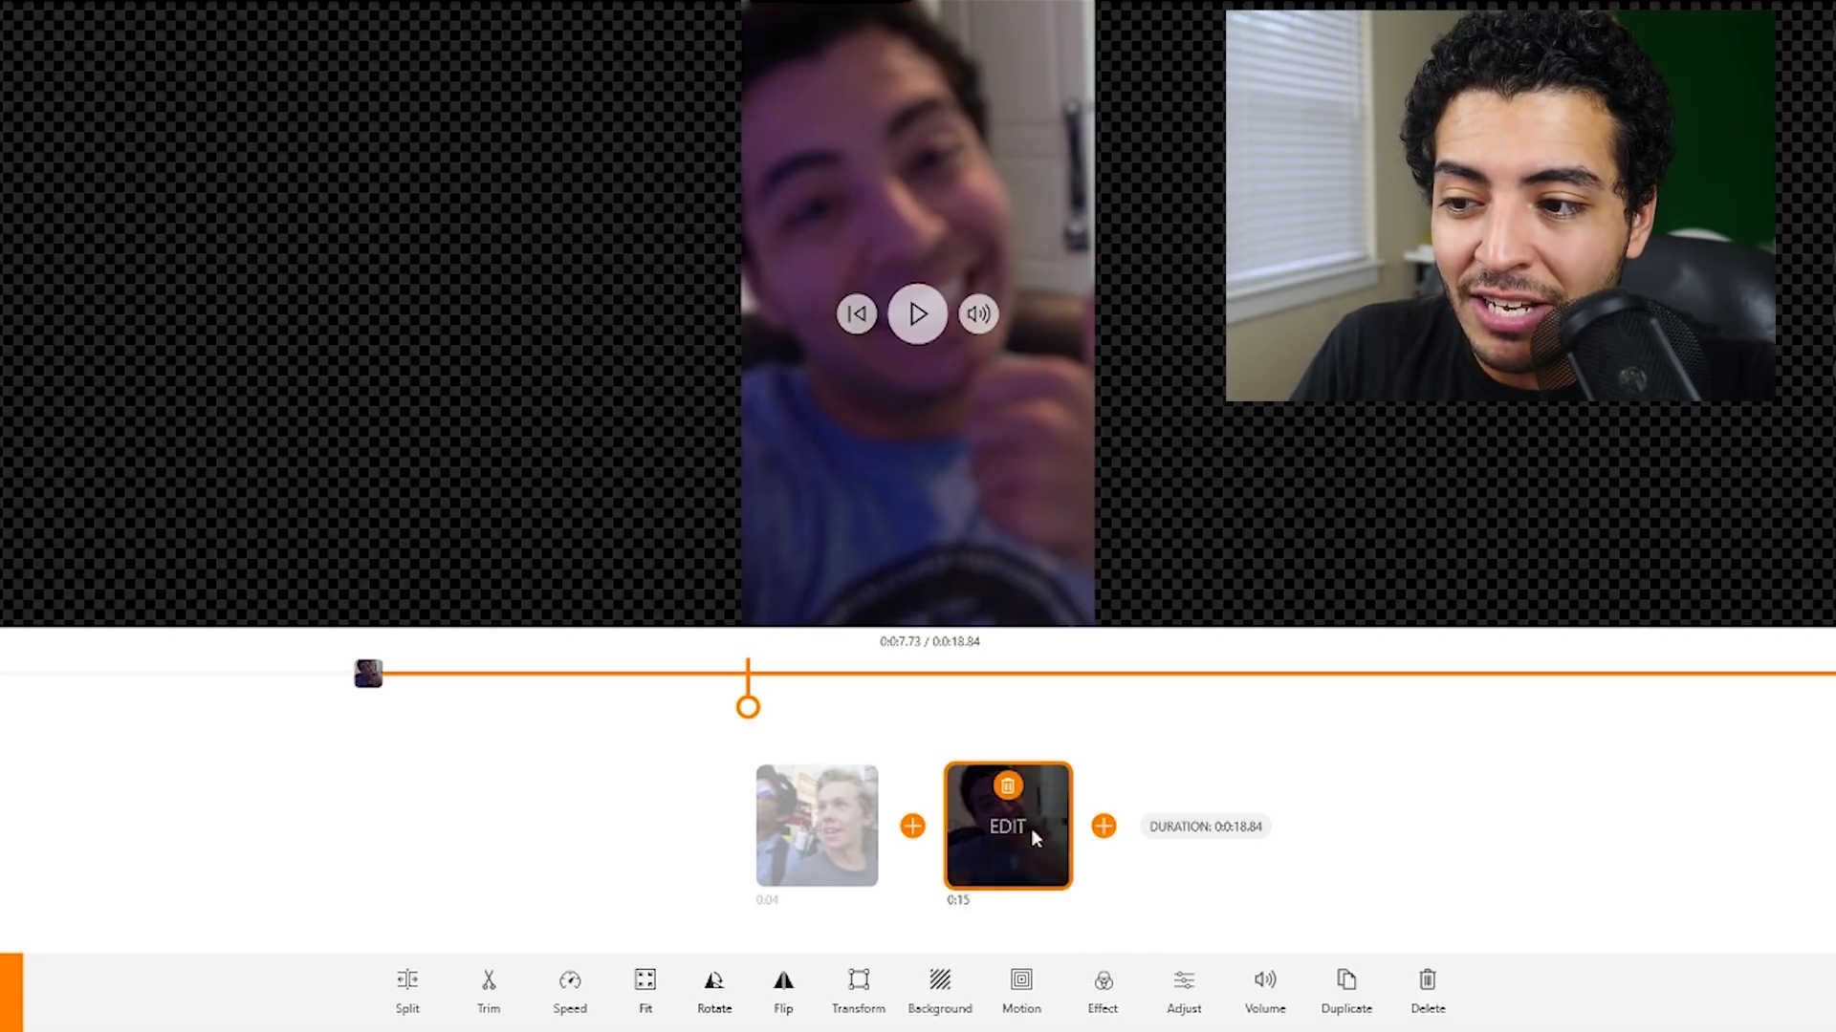
left_click(1111, 985)
left_click(597, 777)
left_click(712, 776)
left_click(832, 777)
left_click(969, 776)
left_click(1061, 776)
left_click(1183, 776)
left_click(1302, 777)
left_click(1422, 776)
left_click(1542, 773)
left_click(1661, 772)
left_click(1780, 773)
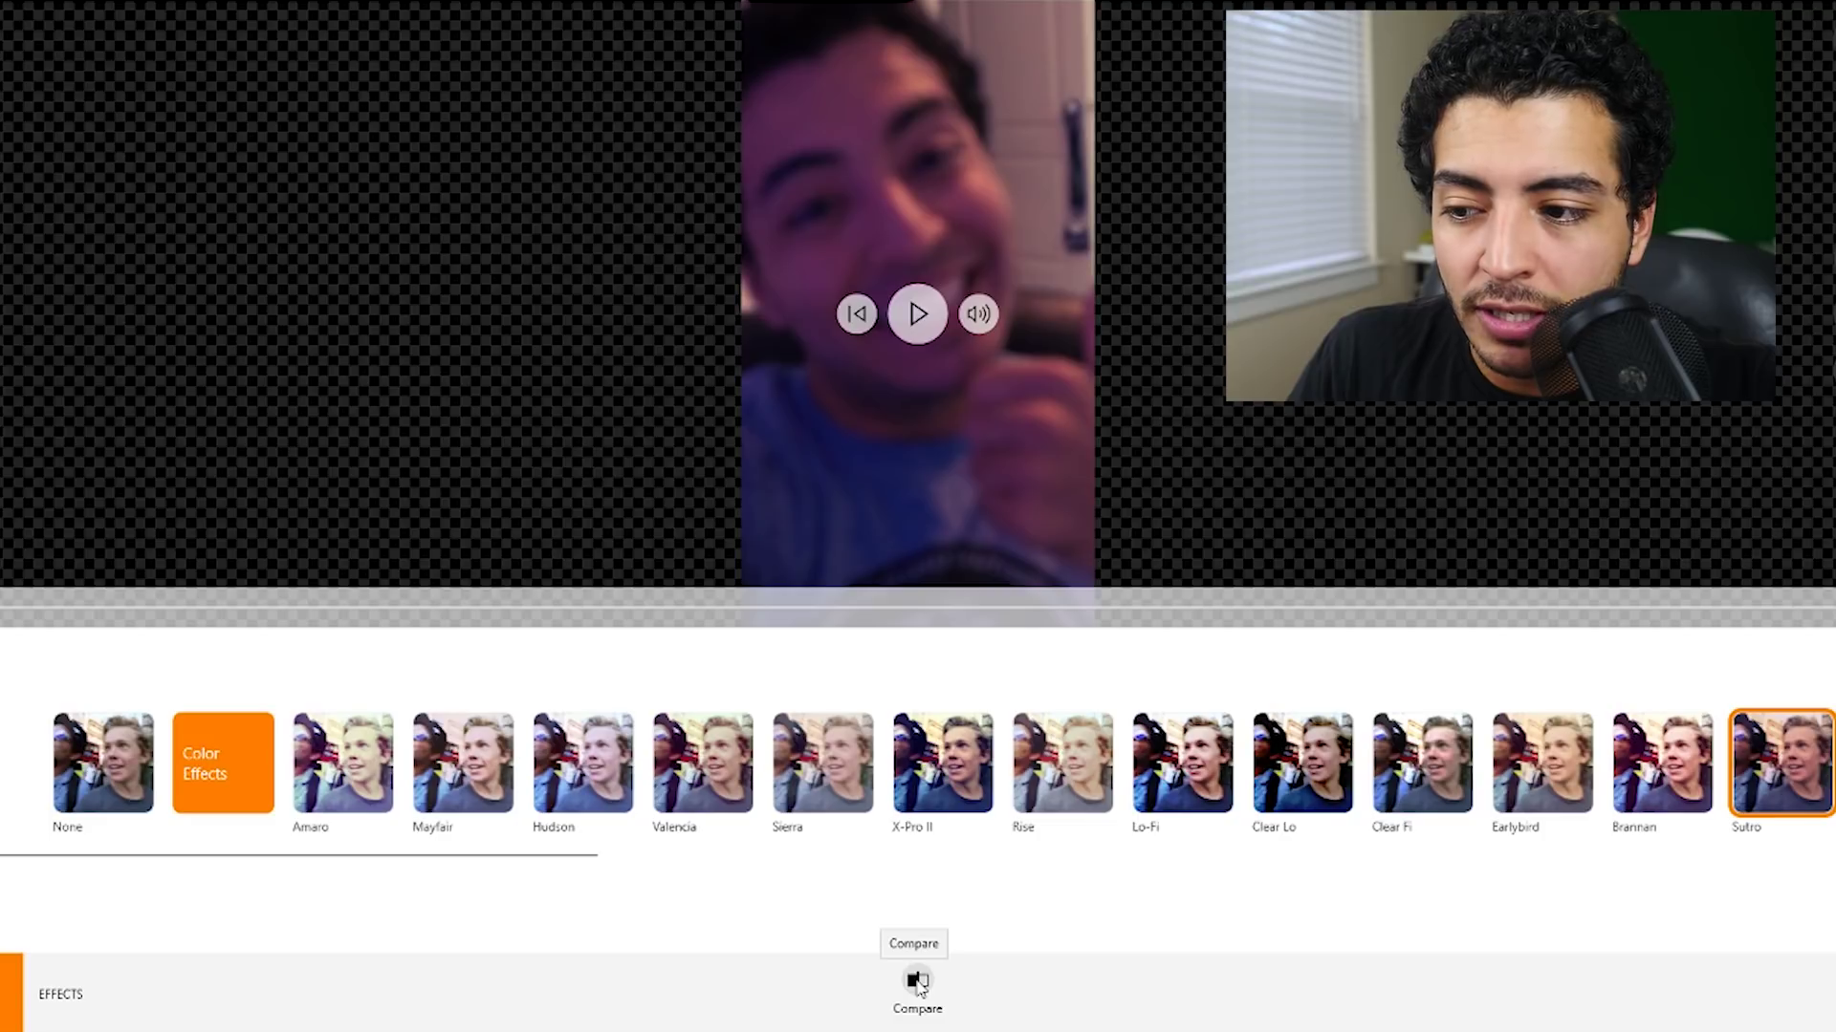
left_click(917, 982)
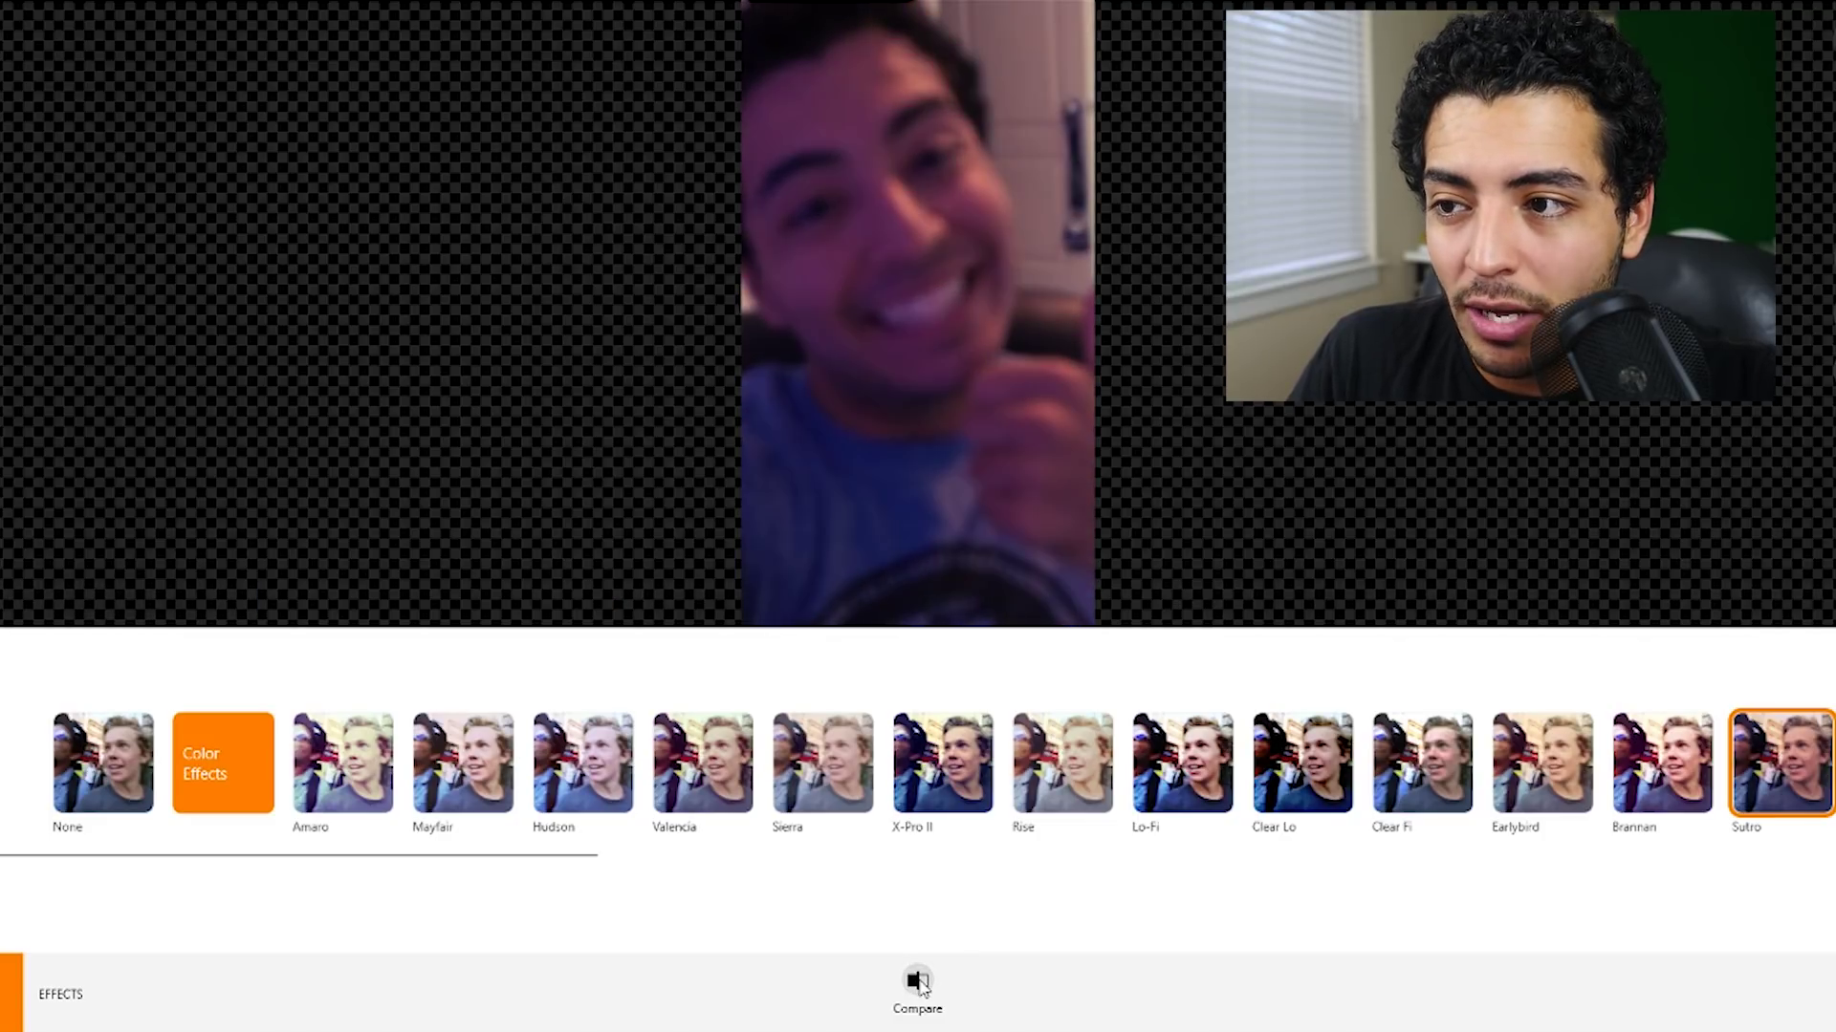
Step: Reset the second clip's effect to None and deselect the clip
left_click(91, 784)
left_click(1056, 946)
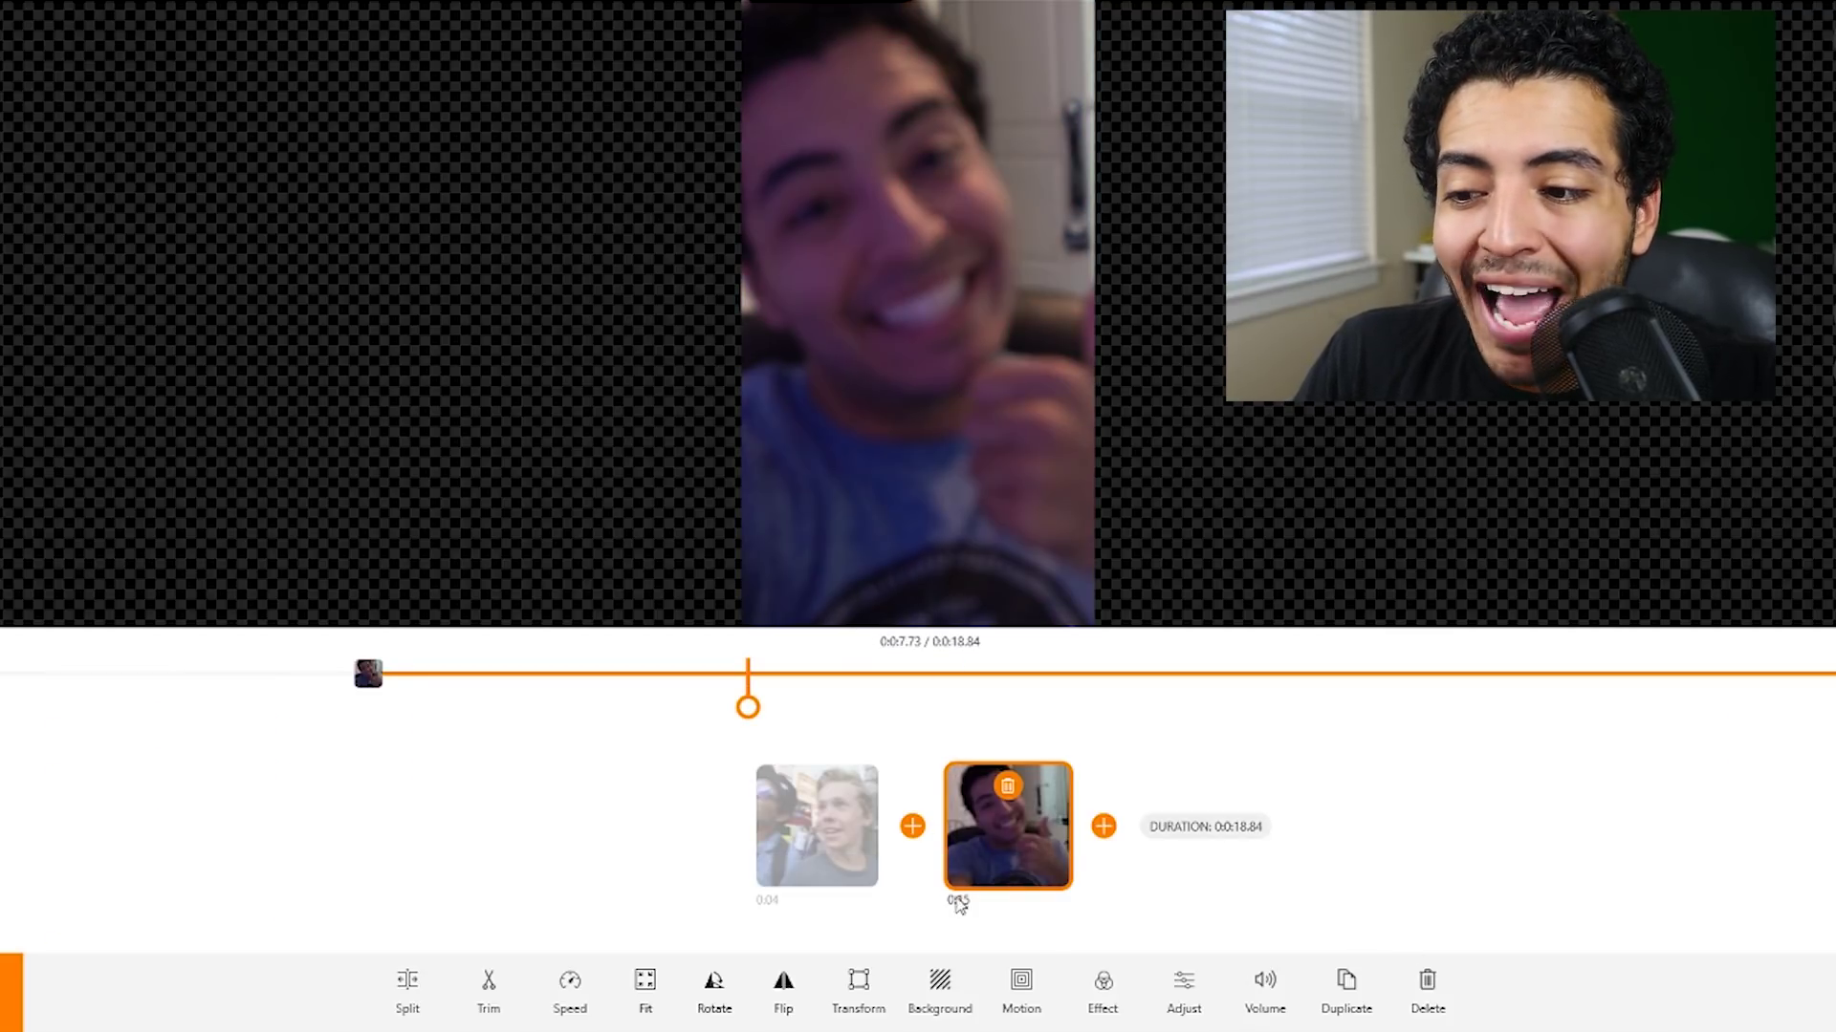
left_click(1413, 835)
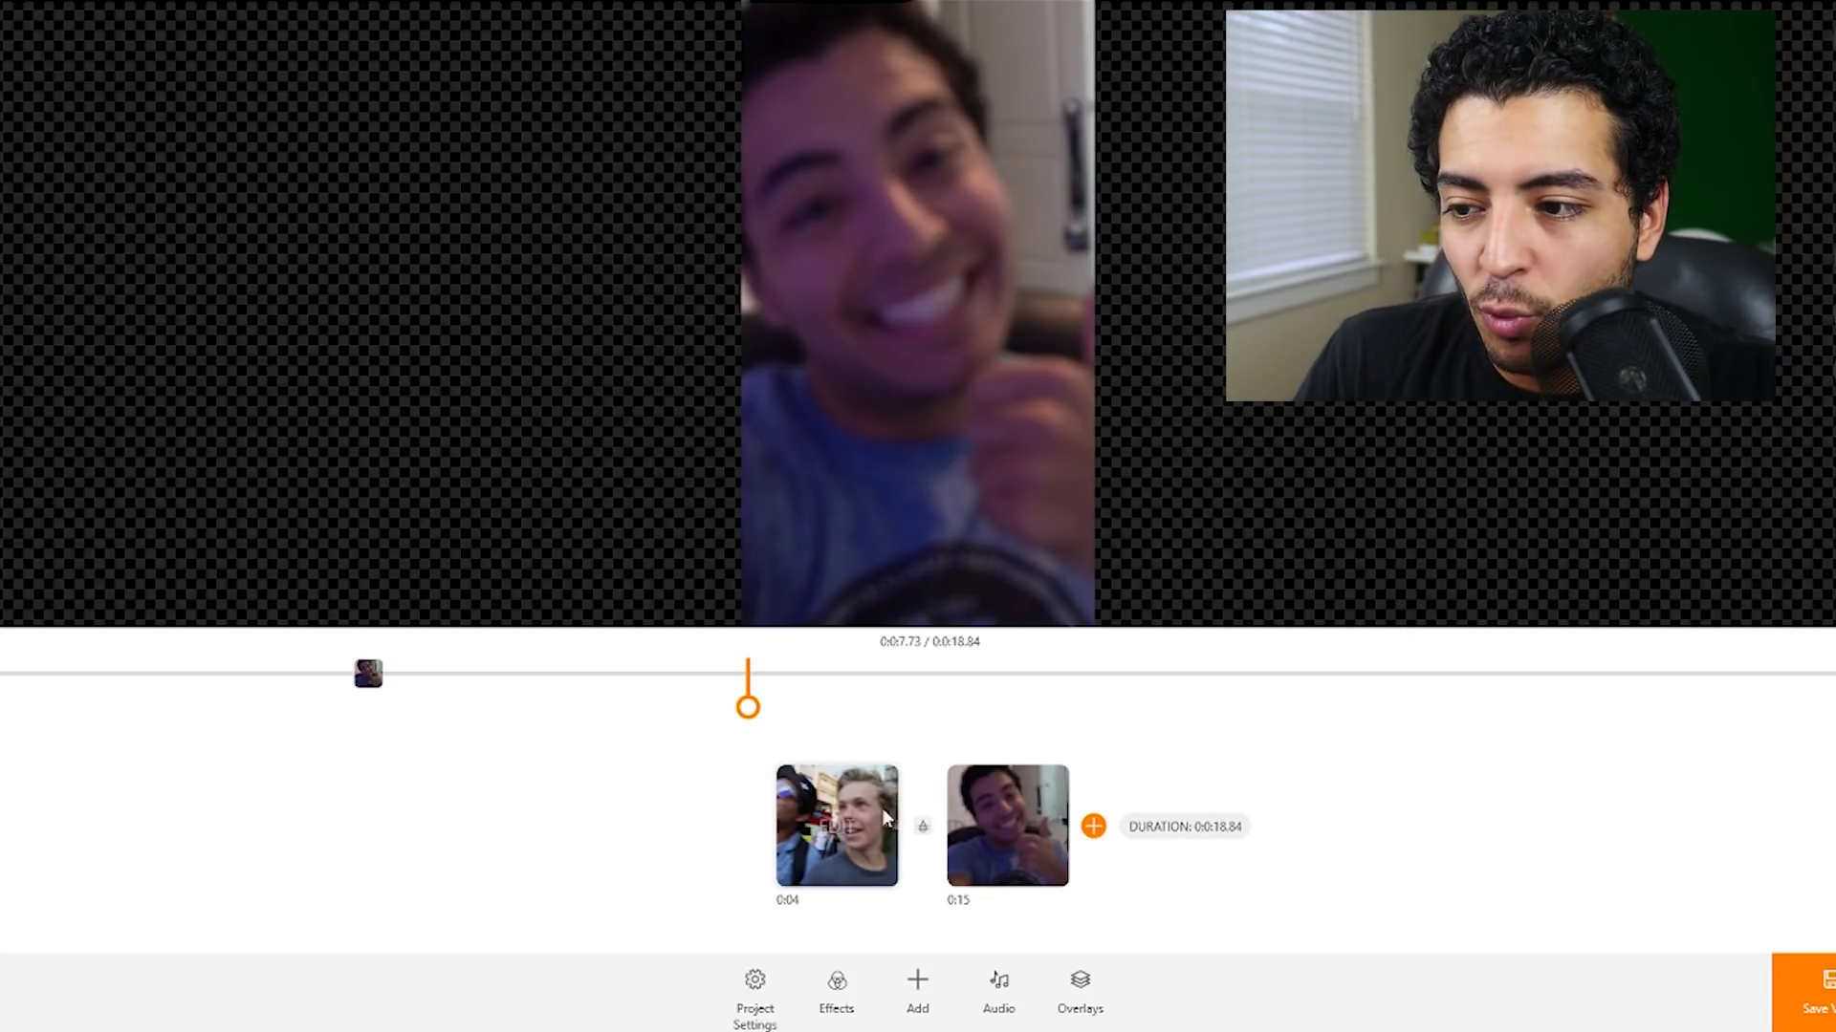
Step: Preview the royalty-free track Cheerful Twist, add it to the project, and move it to the beginning of the video
left_click(996, 983)
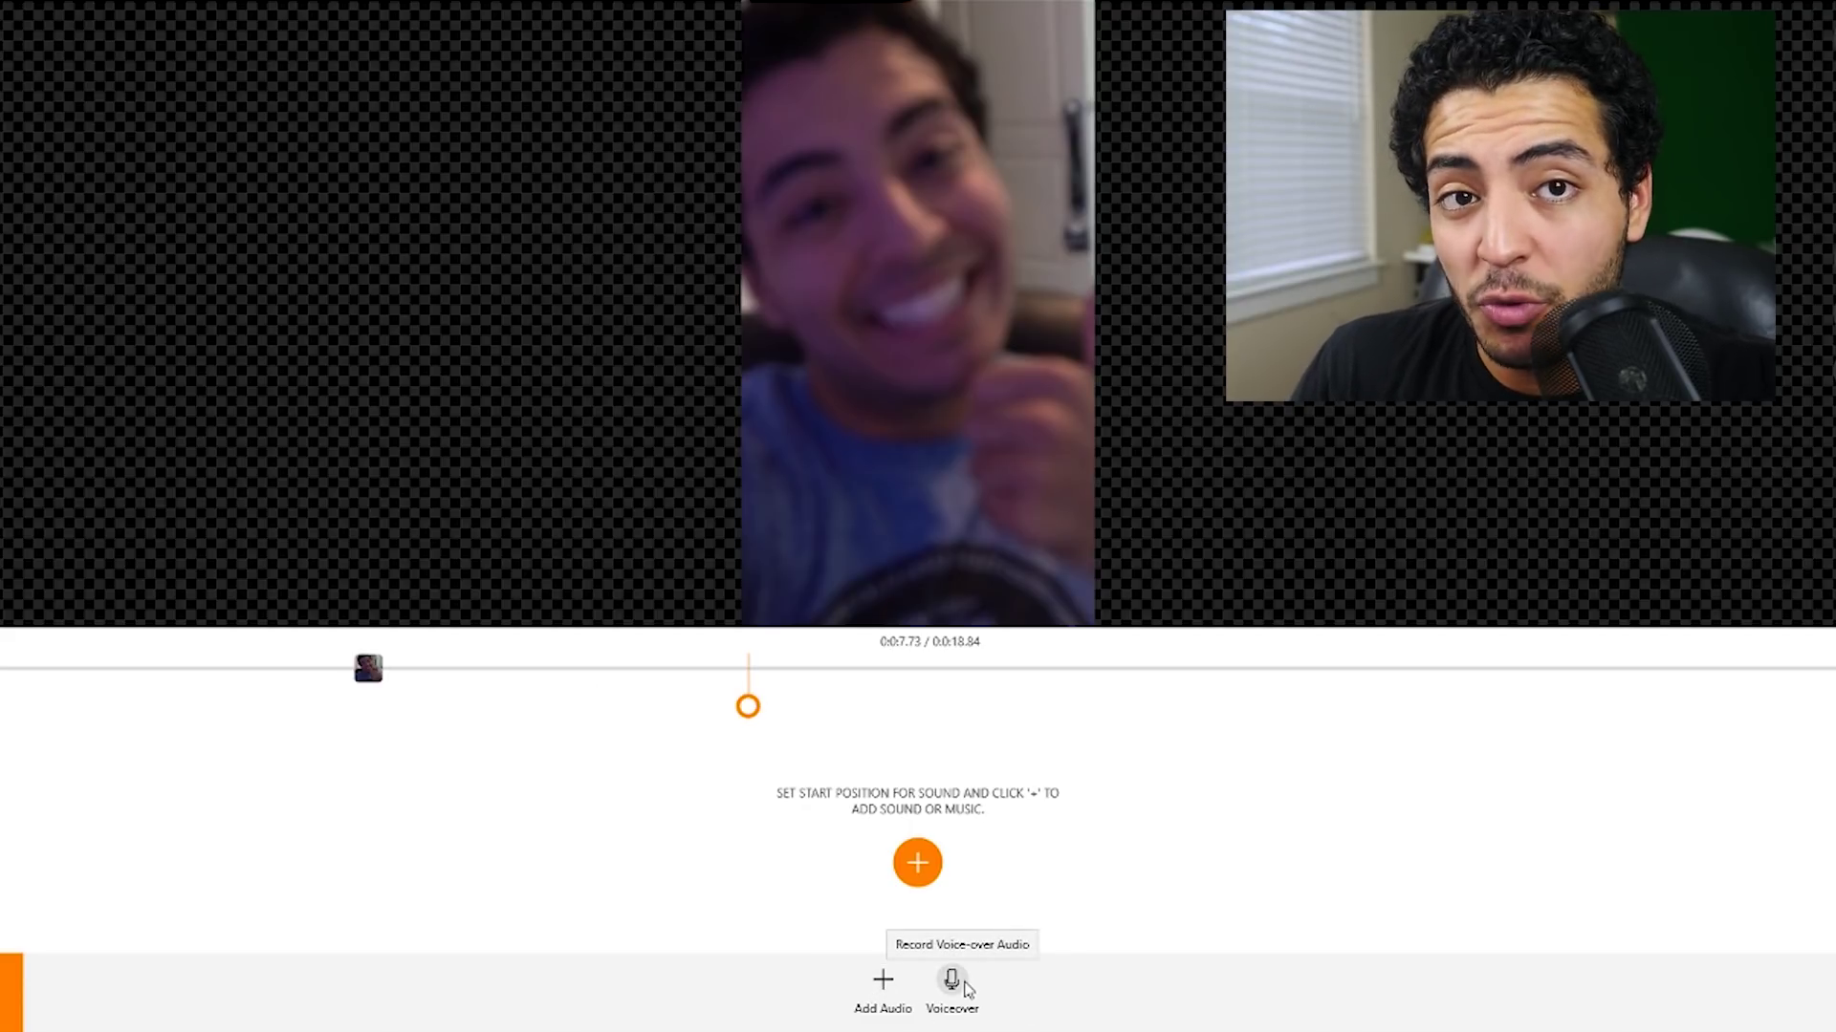
left_click(915, 866)
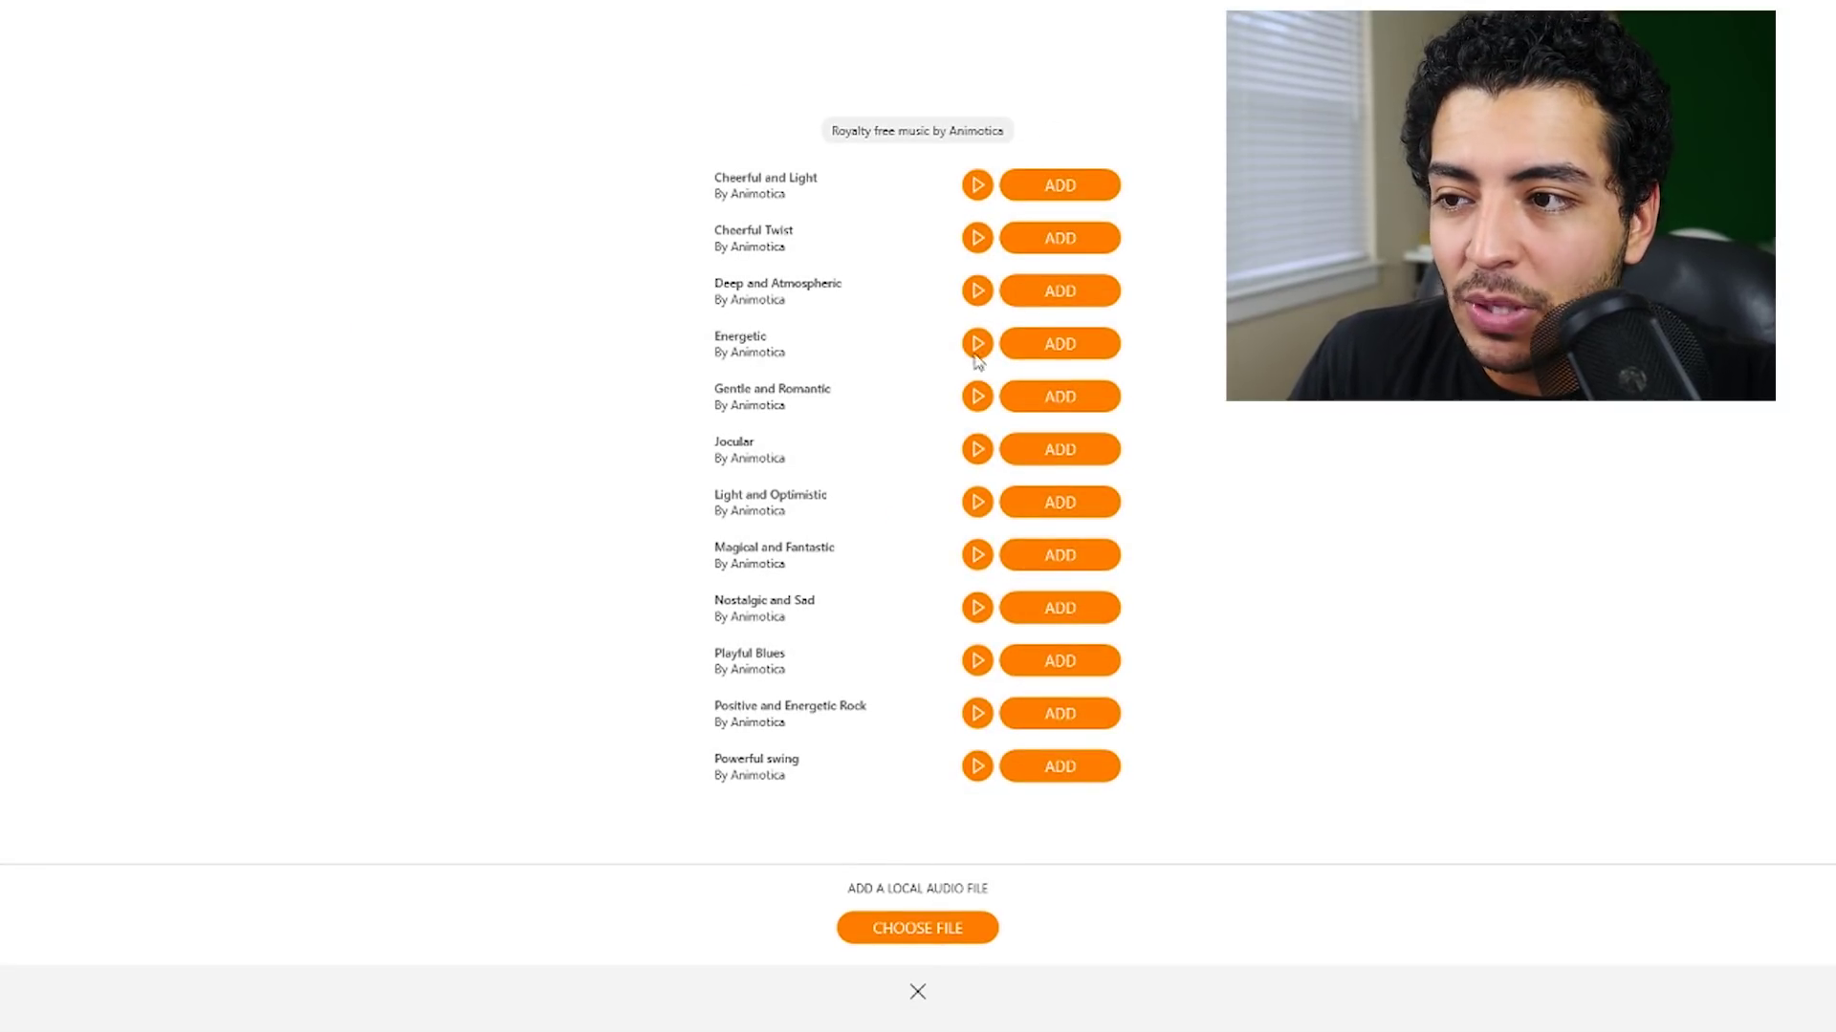
left_click(977, 238)
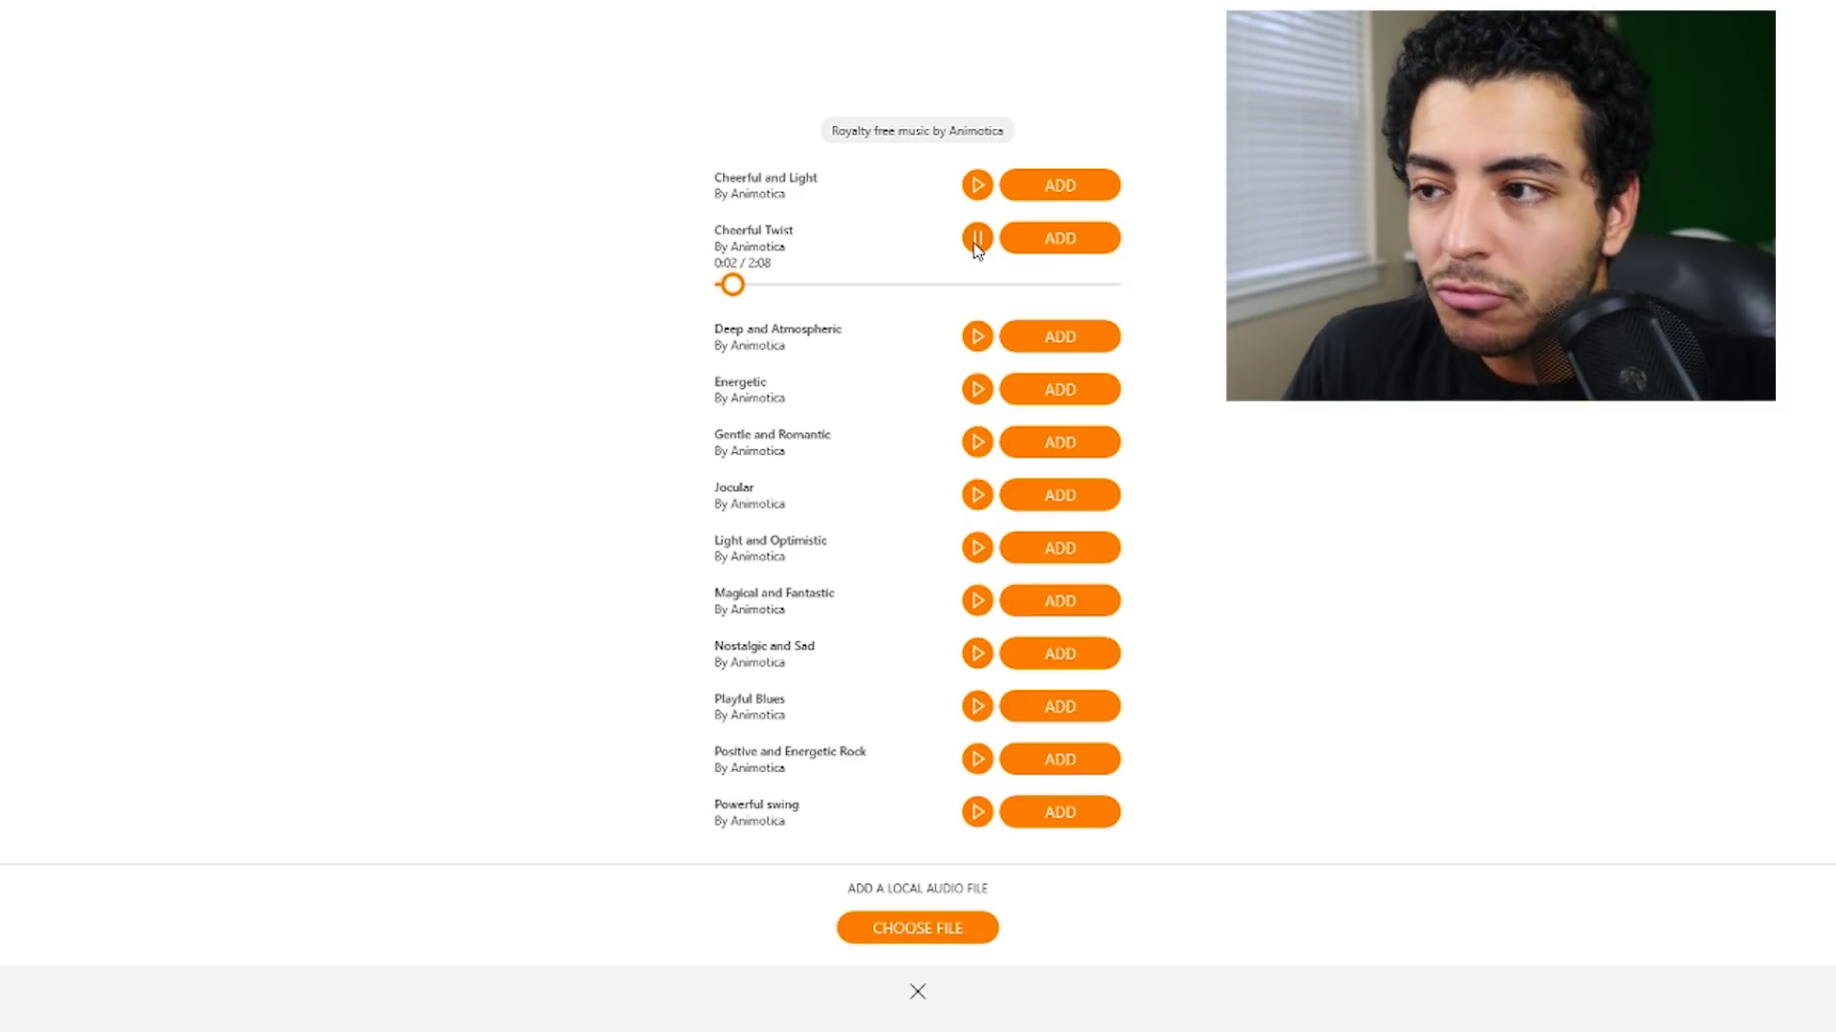
left_click(1063, 239)
left_click_drag(840, 741, 449, 757)
left_click_drag(743, 741, 2, 740)
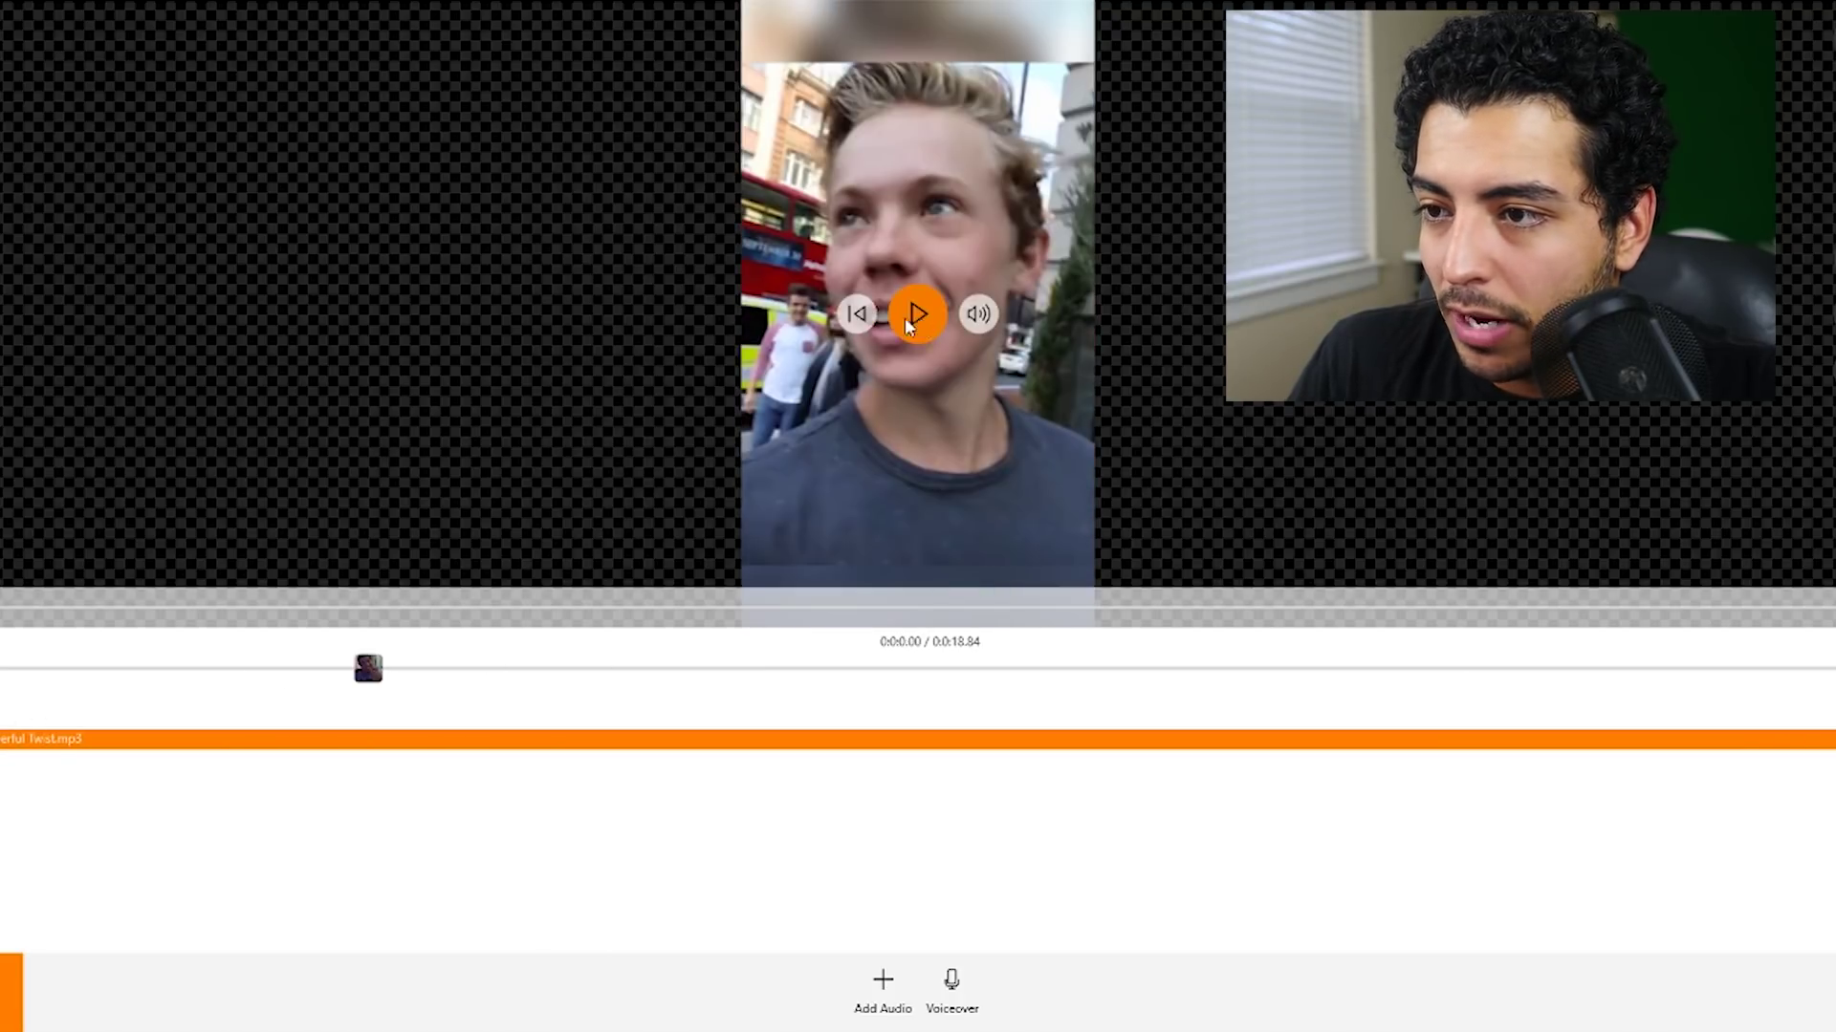
Step: Play back the video from the start with the added music and review its audio track
left_click(917, 316)
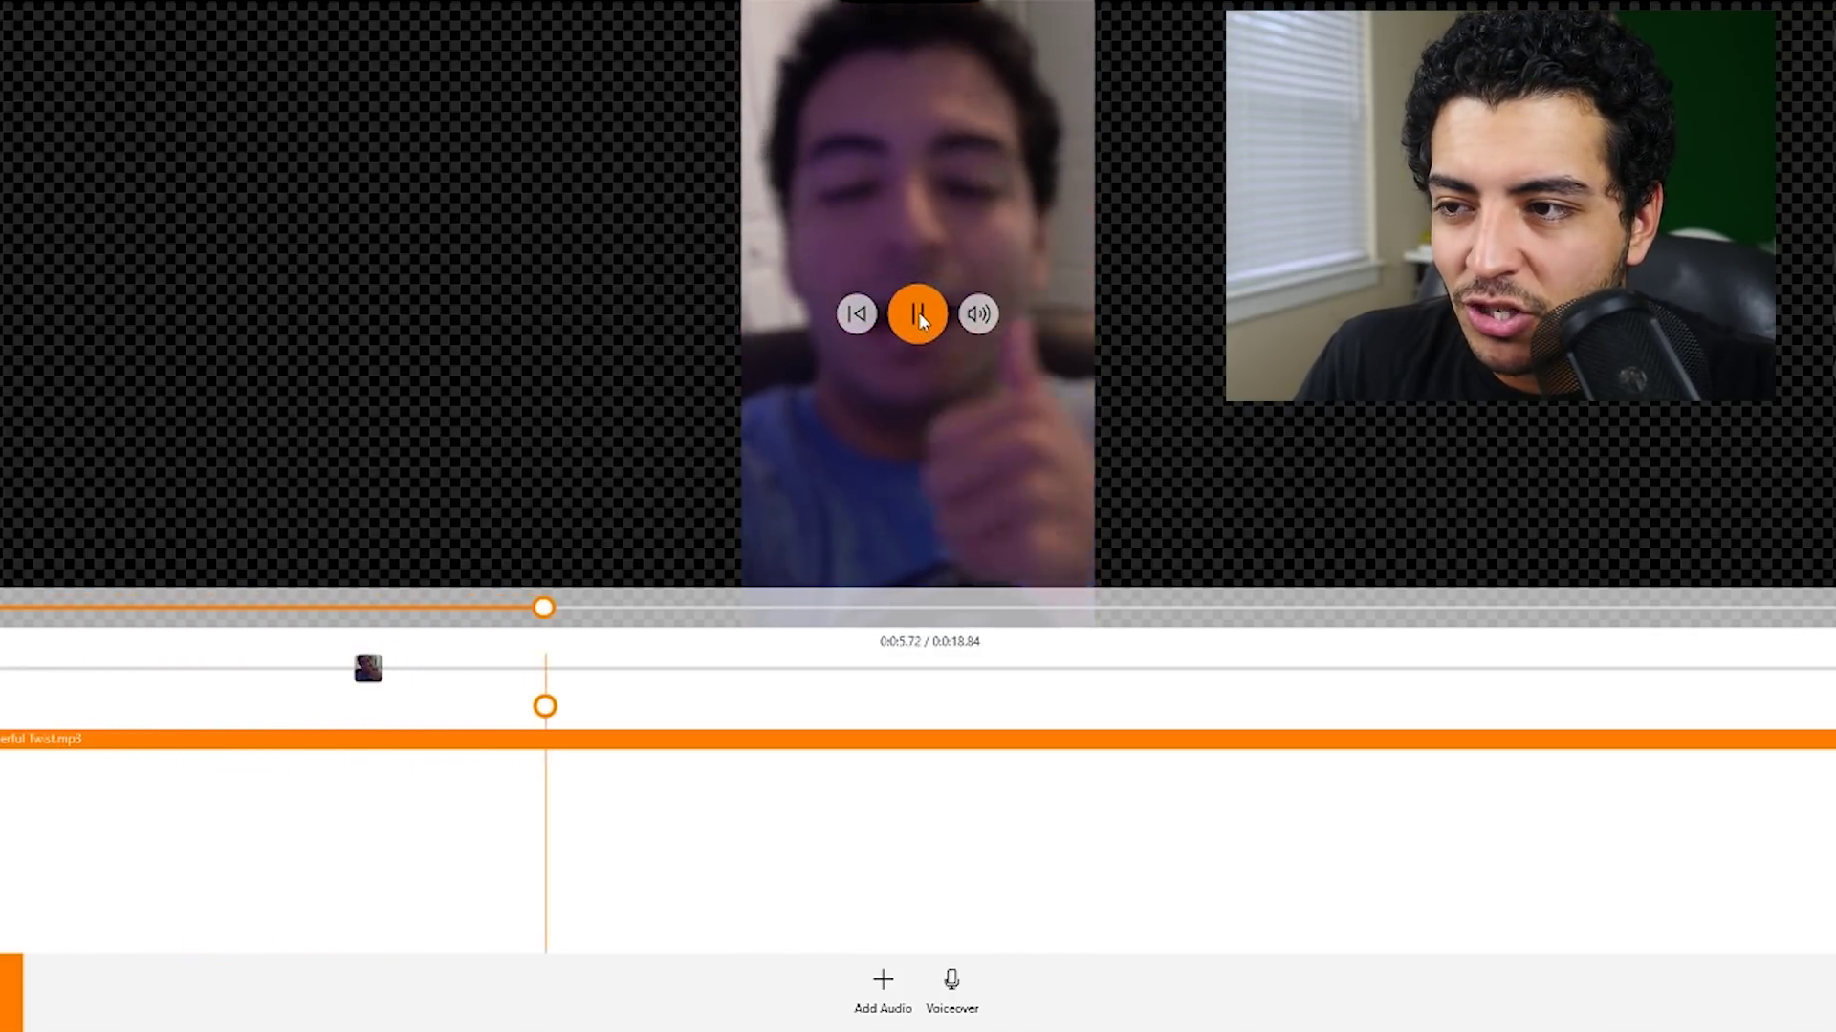
left_click(917, 316)
left_click(7, 985)
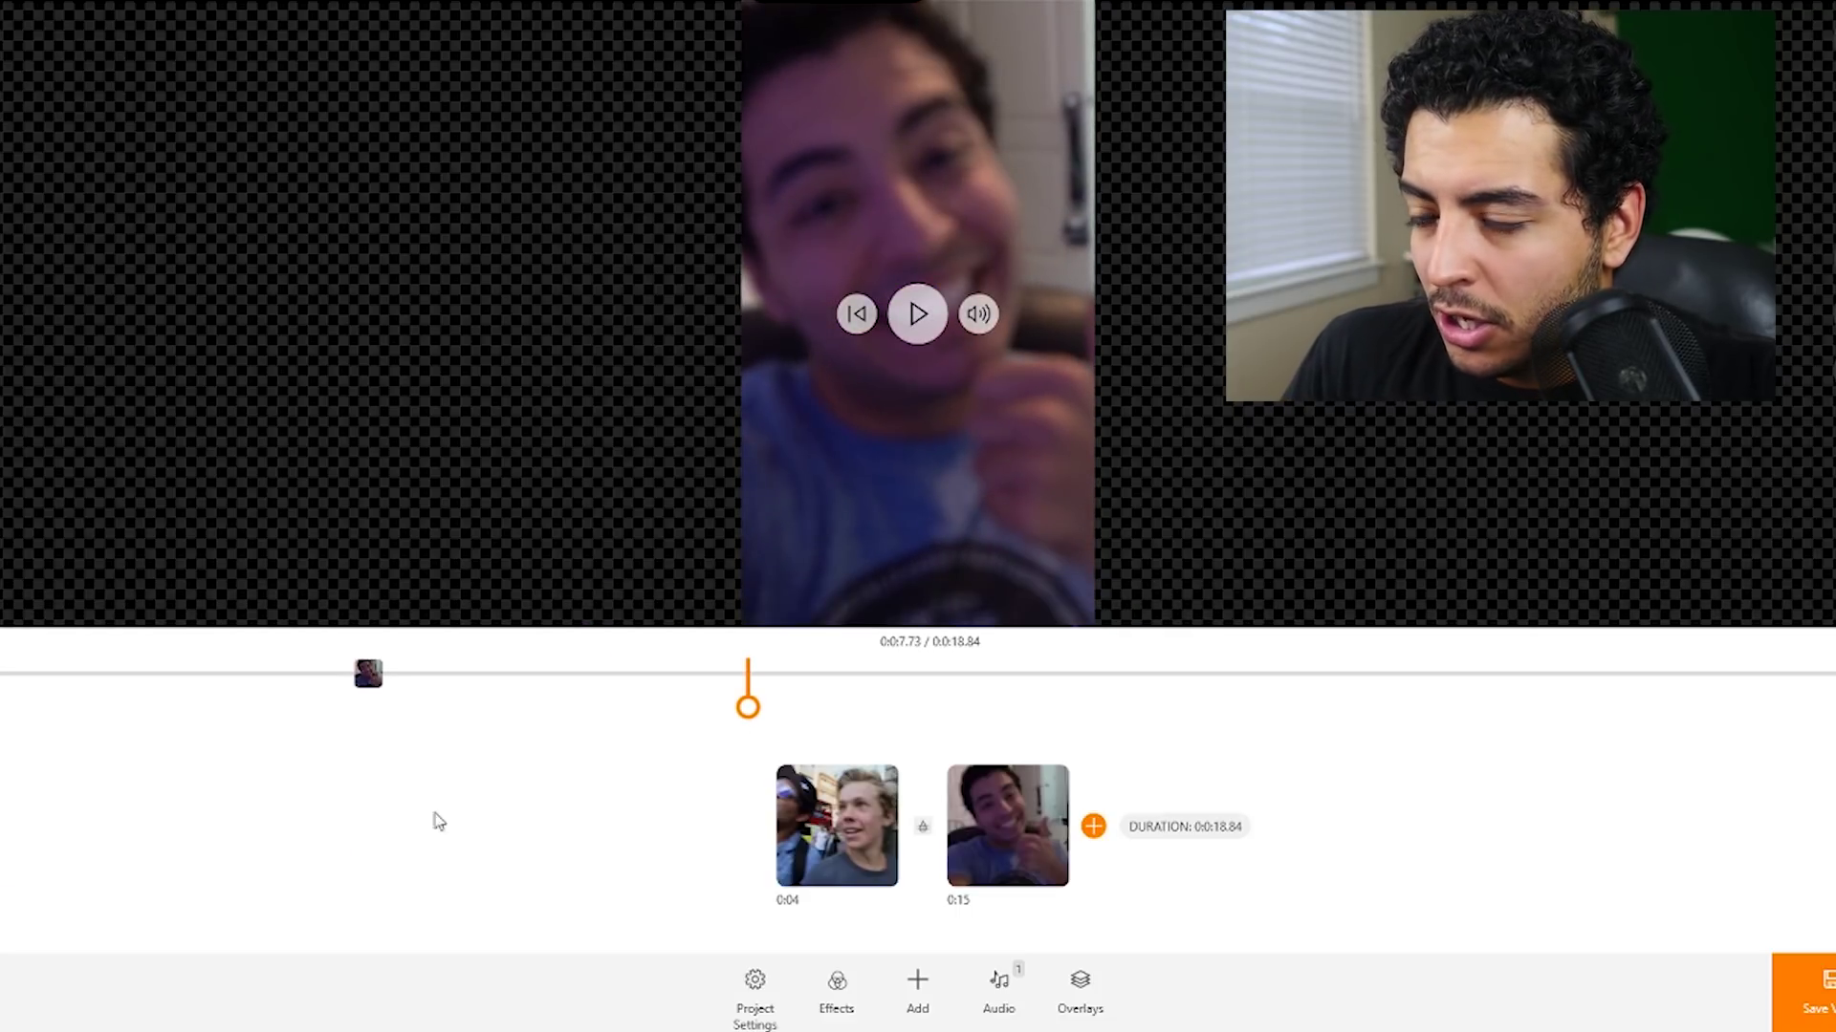
left_click_drag(749, 707, 10, 708)
left_click(918, 314)
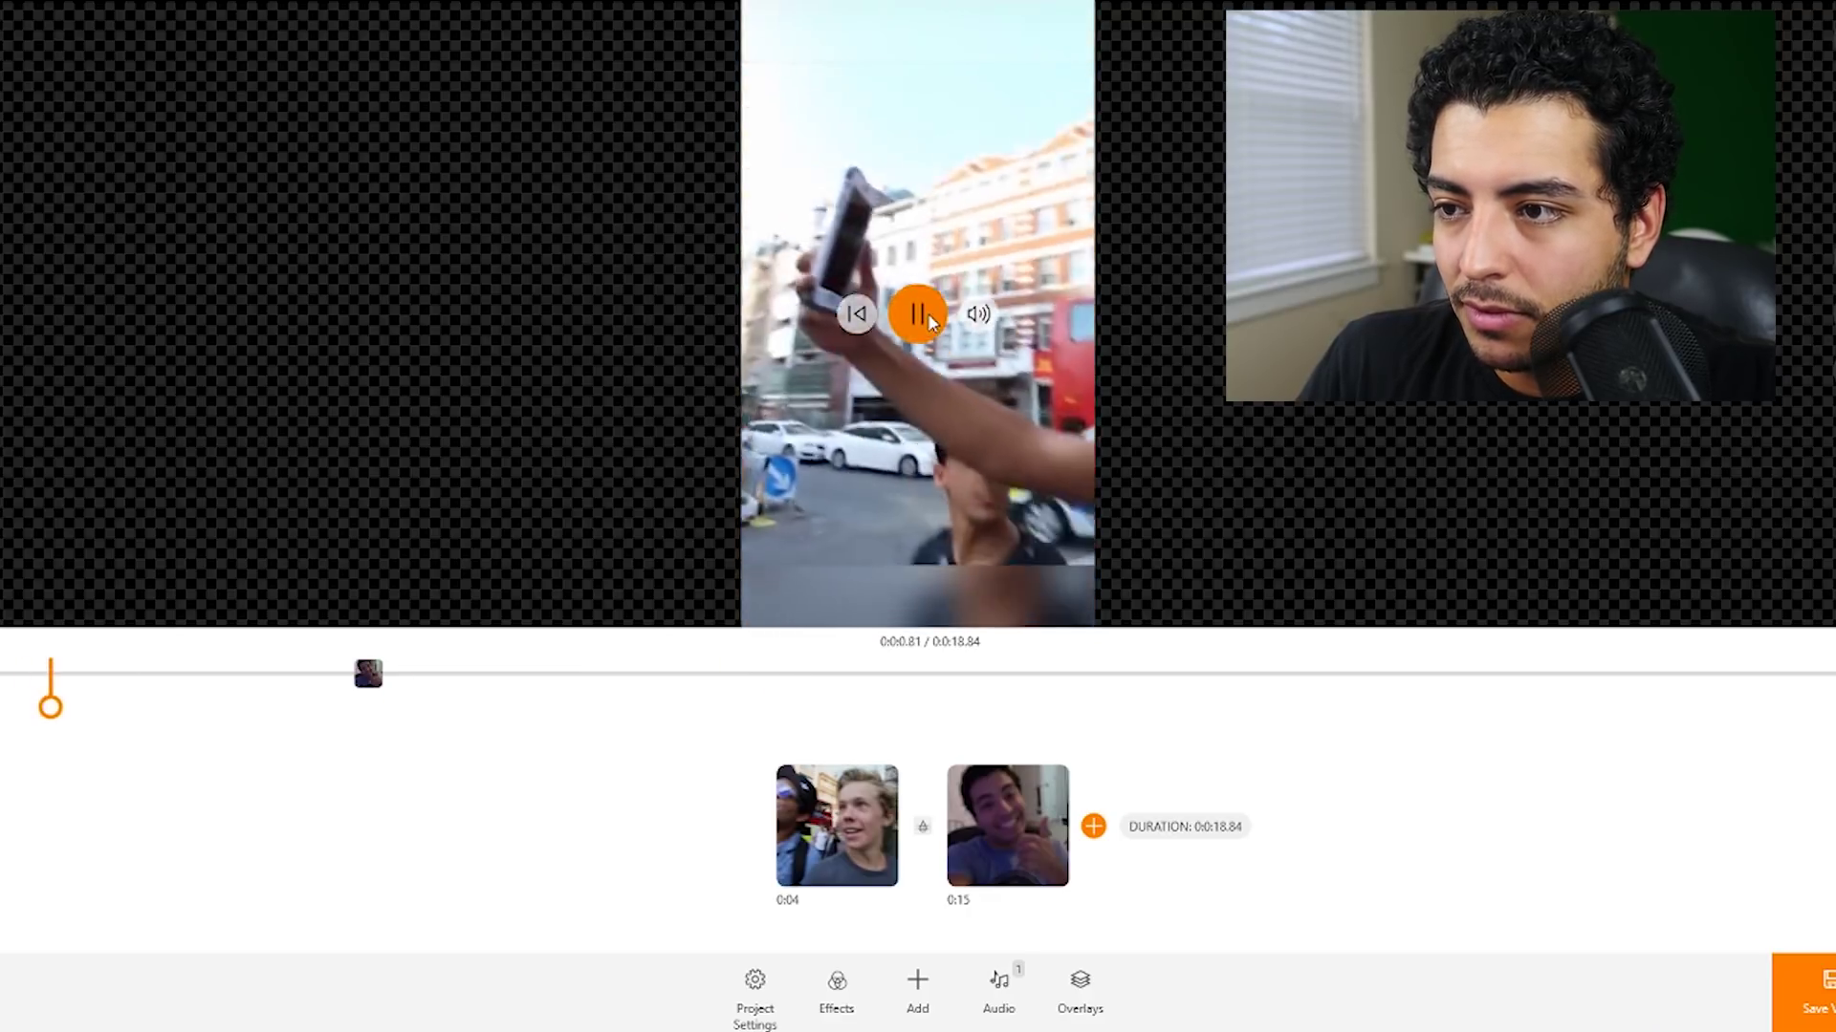
left_click(920, 306)
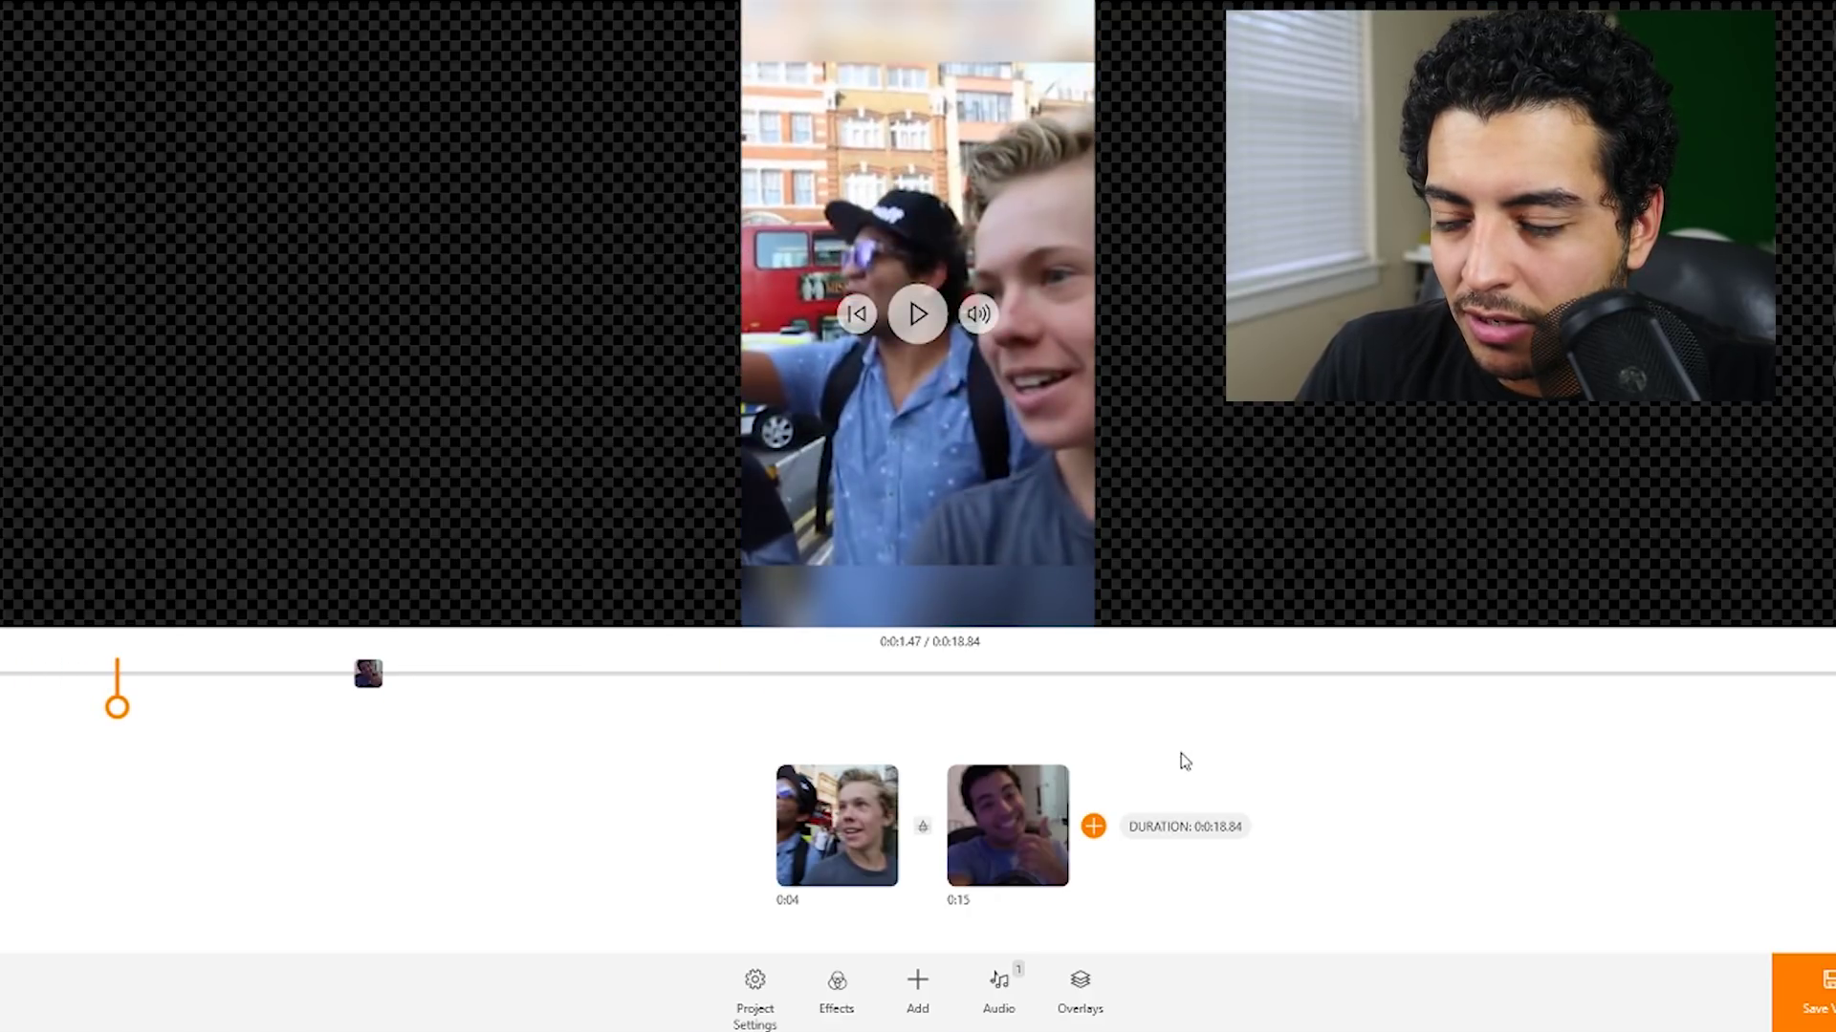
left_click(999, 985)
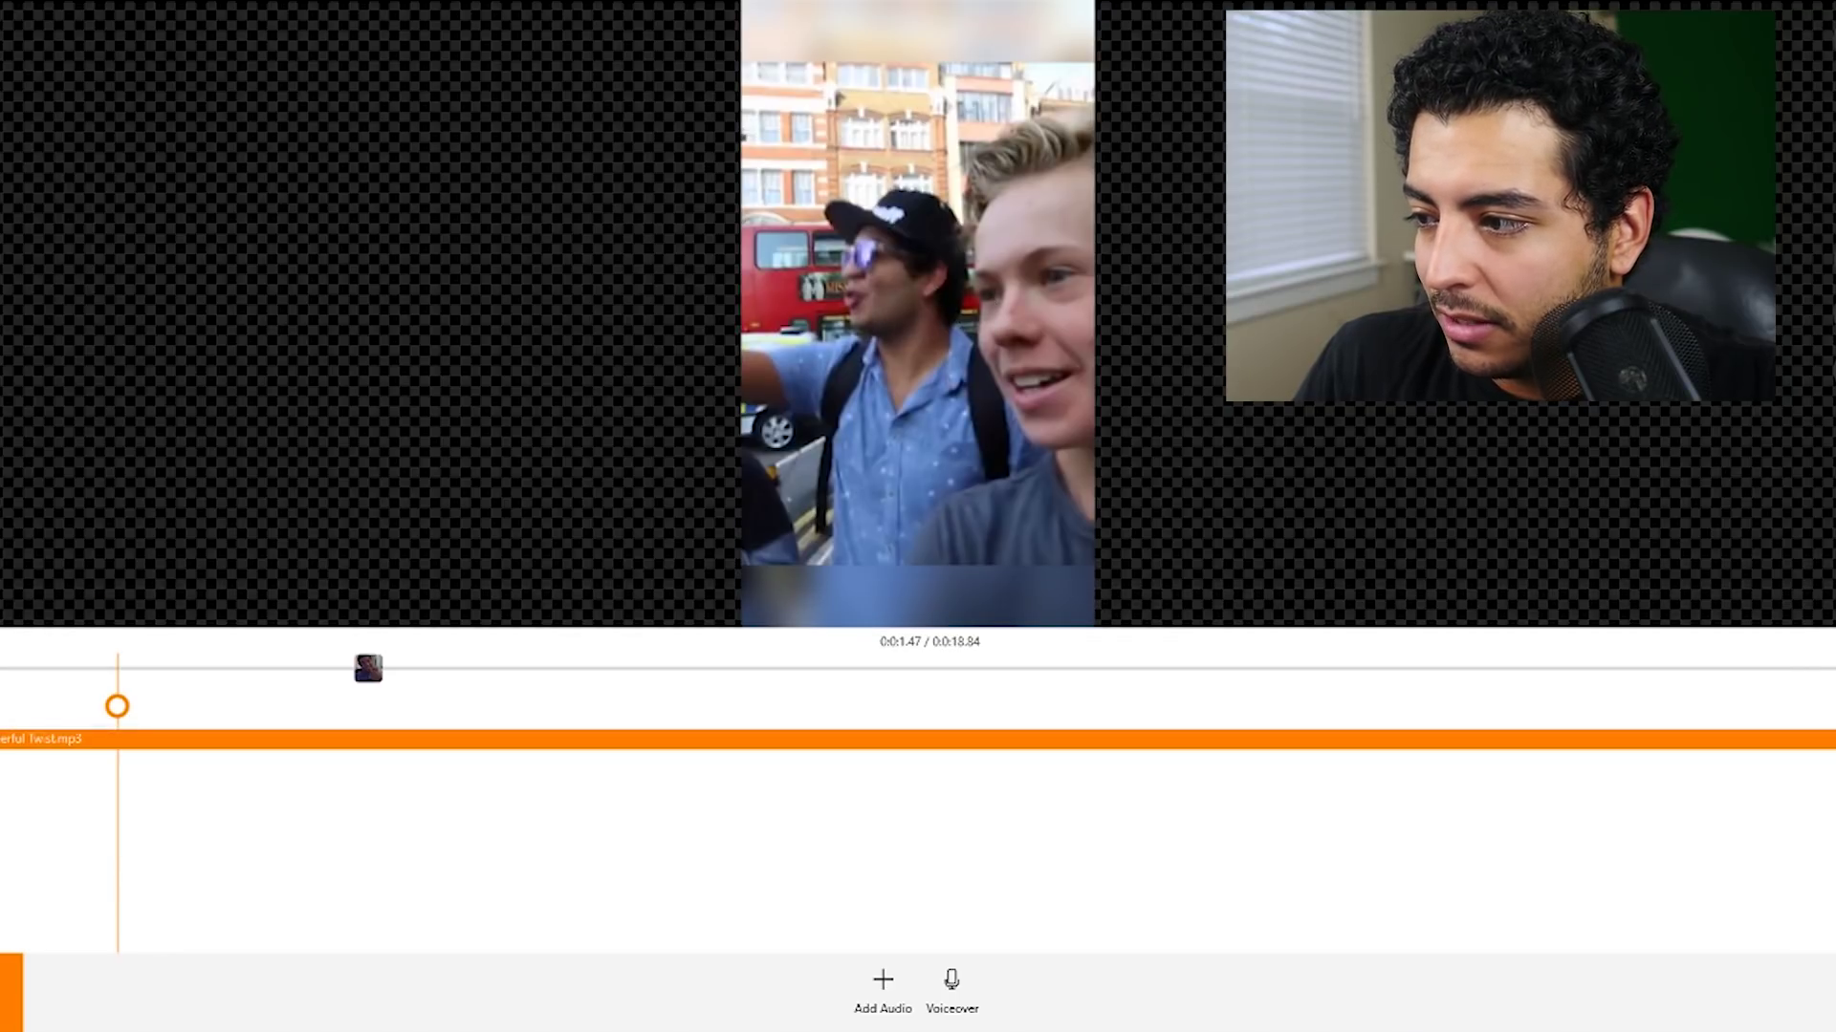
key("Escape")
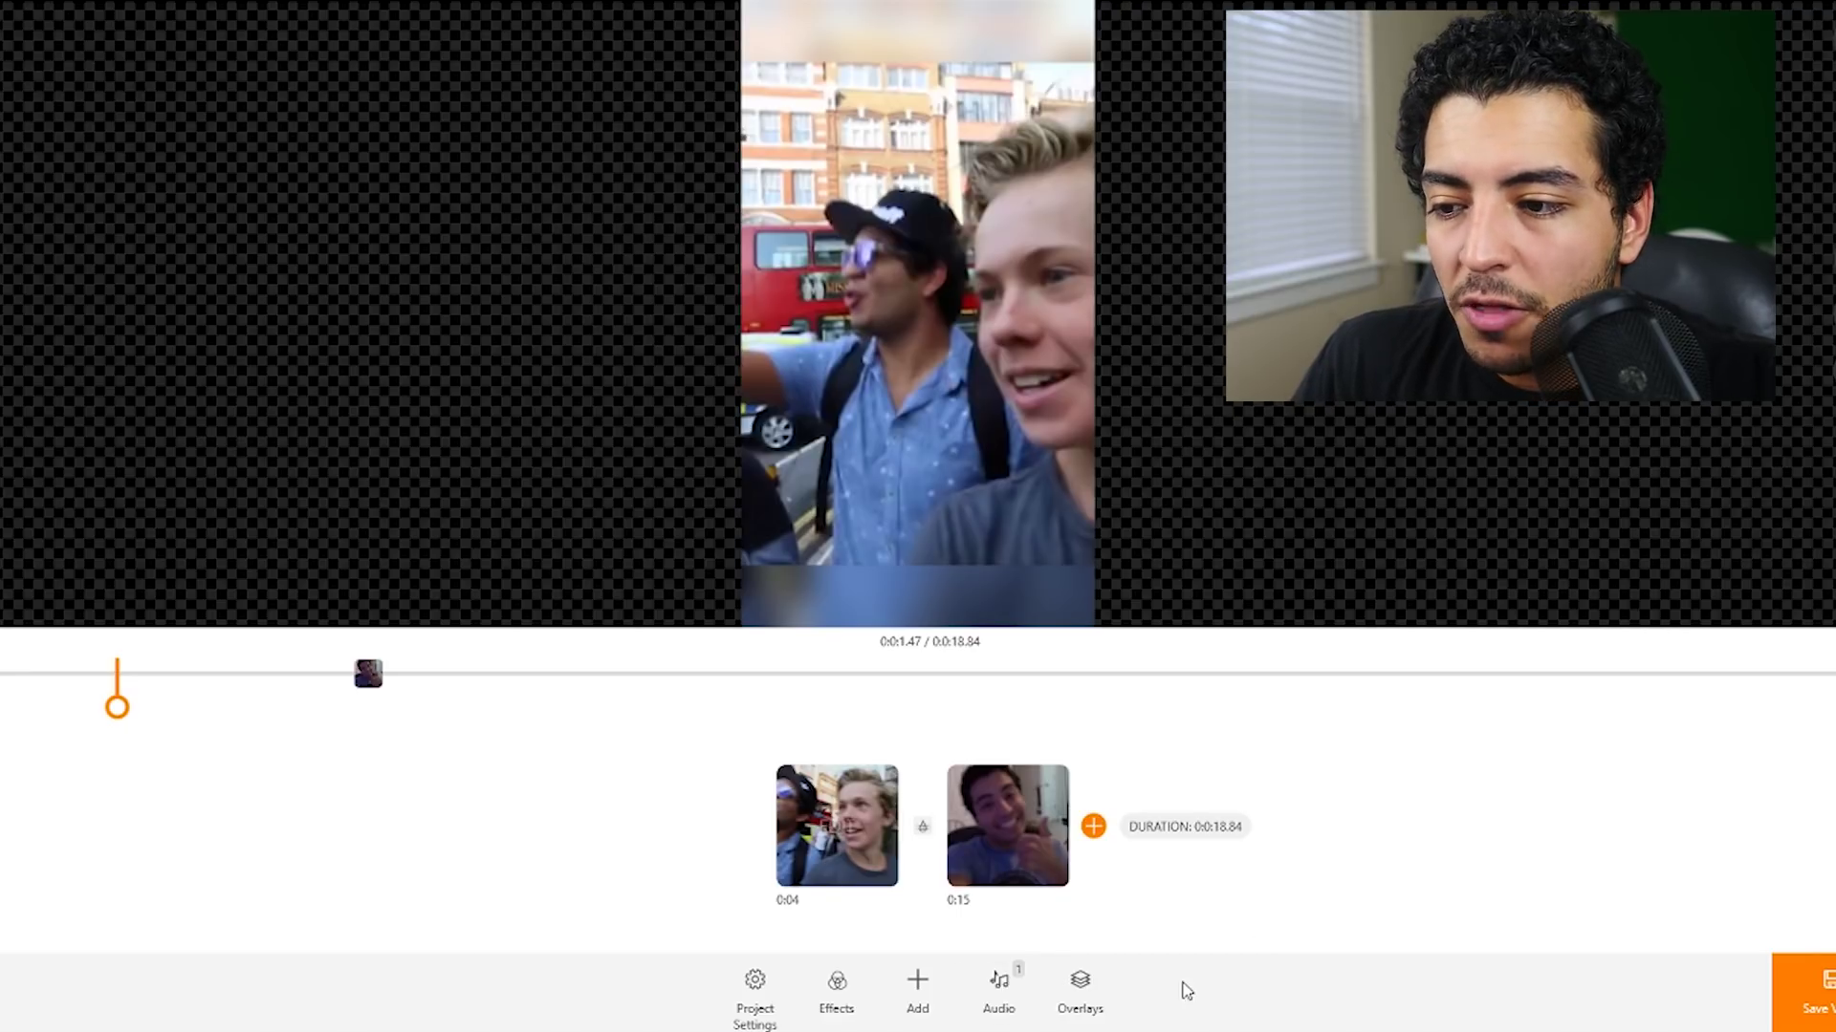
Step: Add a text overlay at 0:01.47 in the video reading "HELLO ALL!"
left_click(1097, 981)
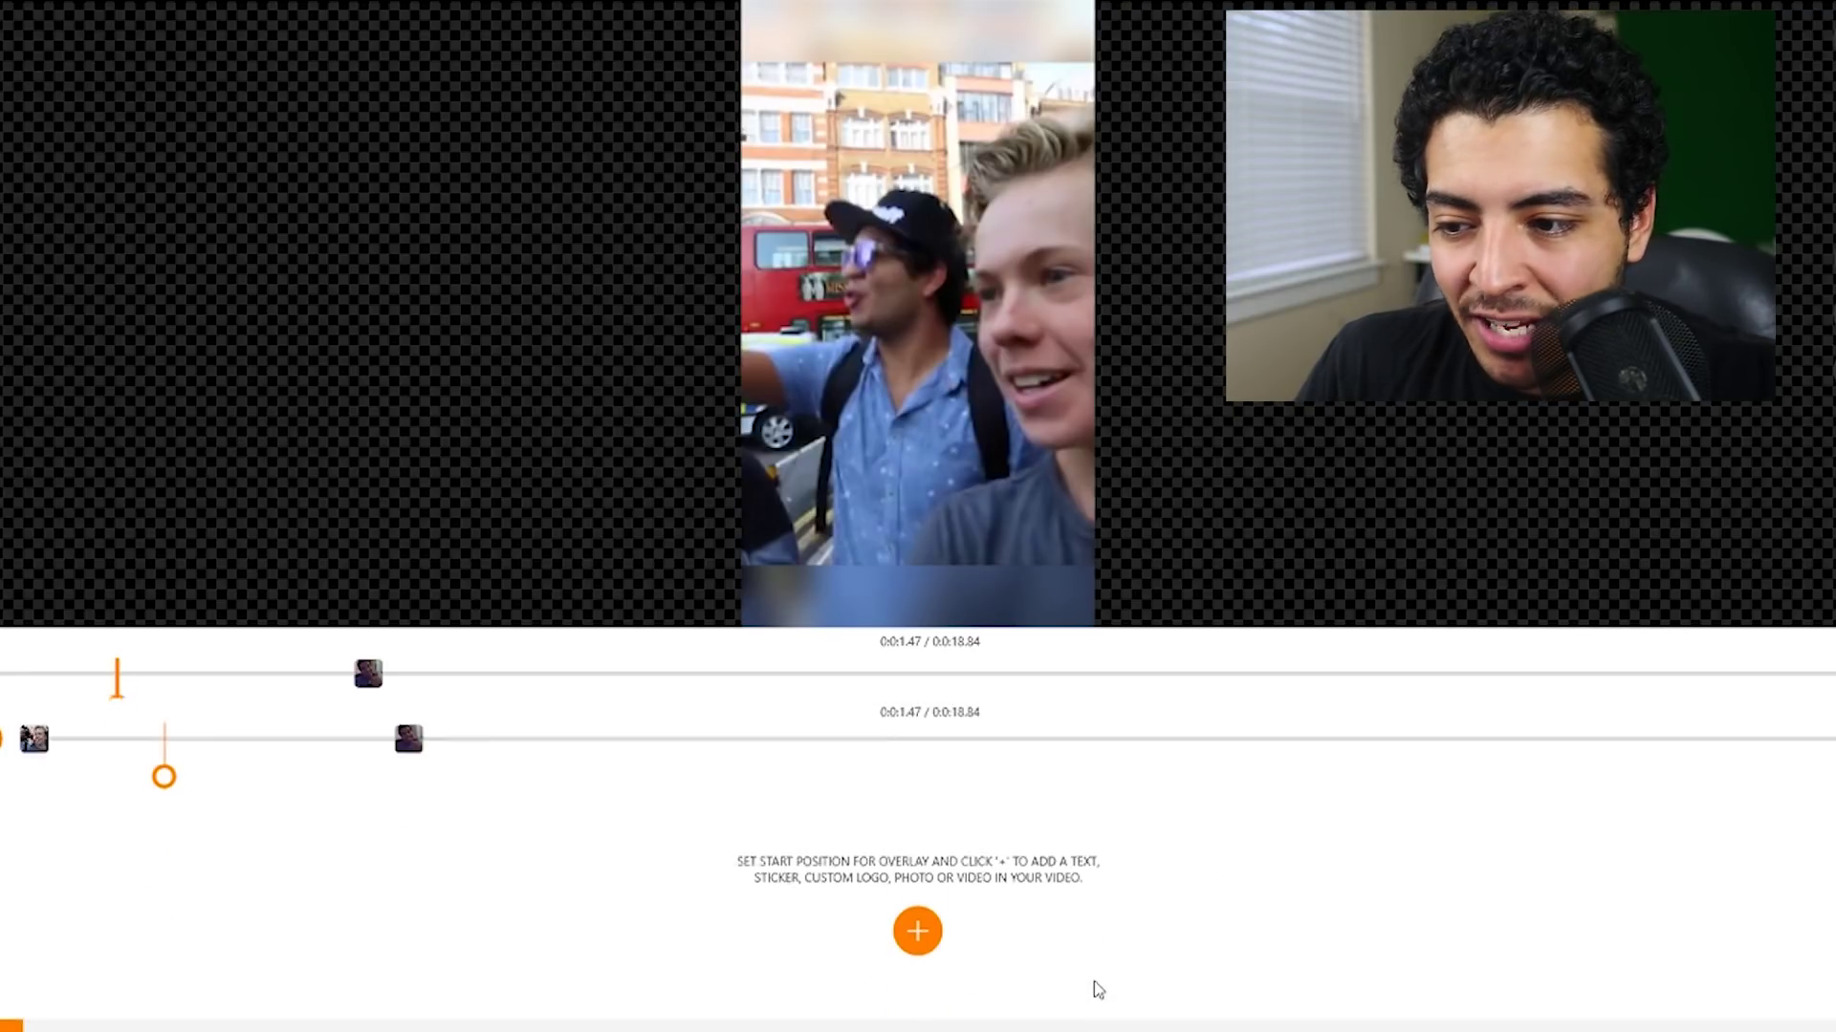
left_click(925, 865)
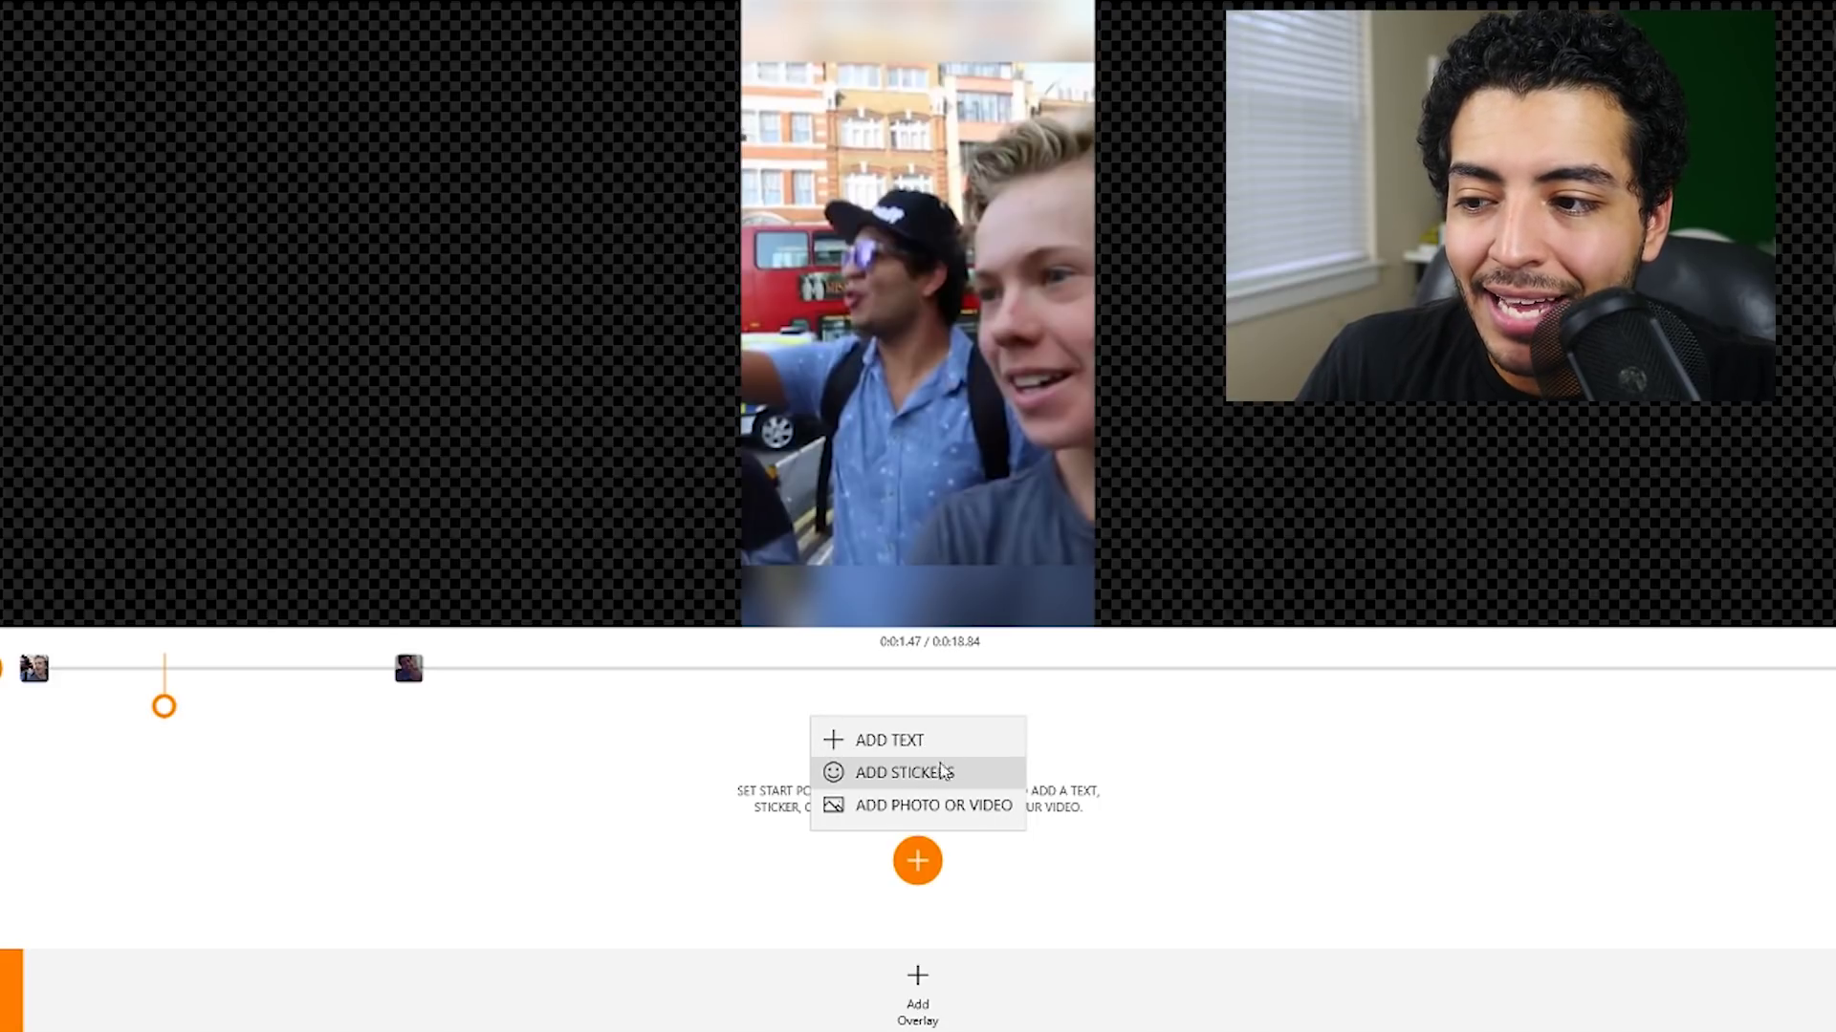
left_click(895, 738)
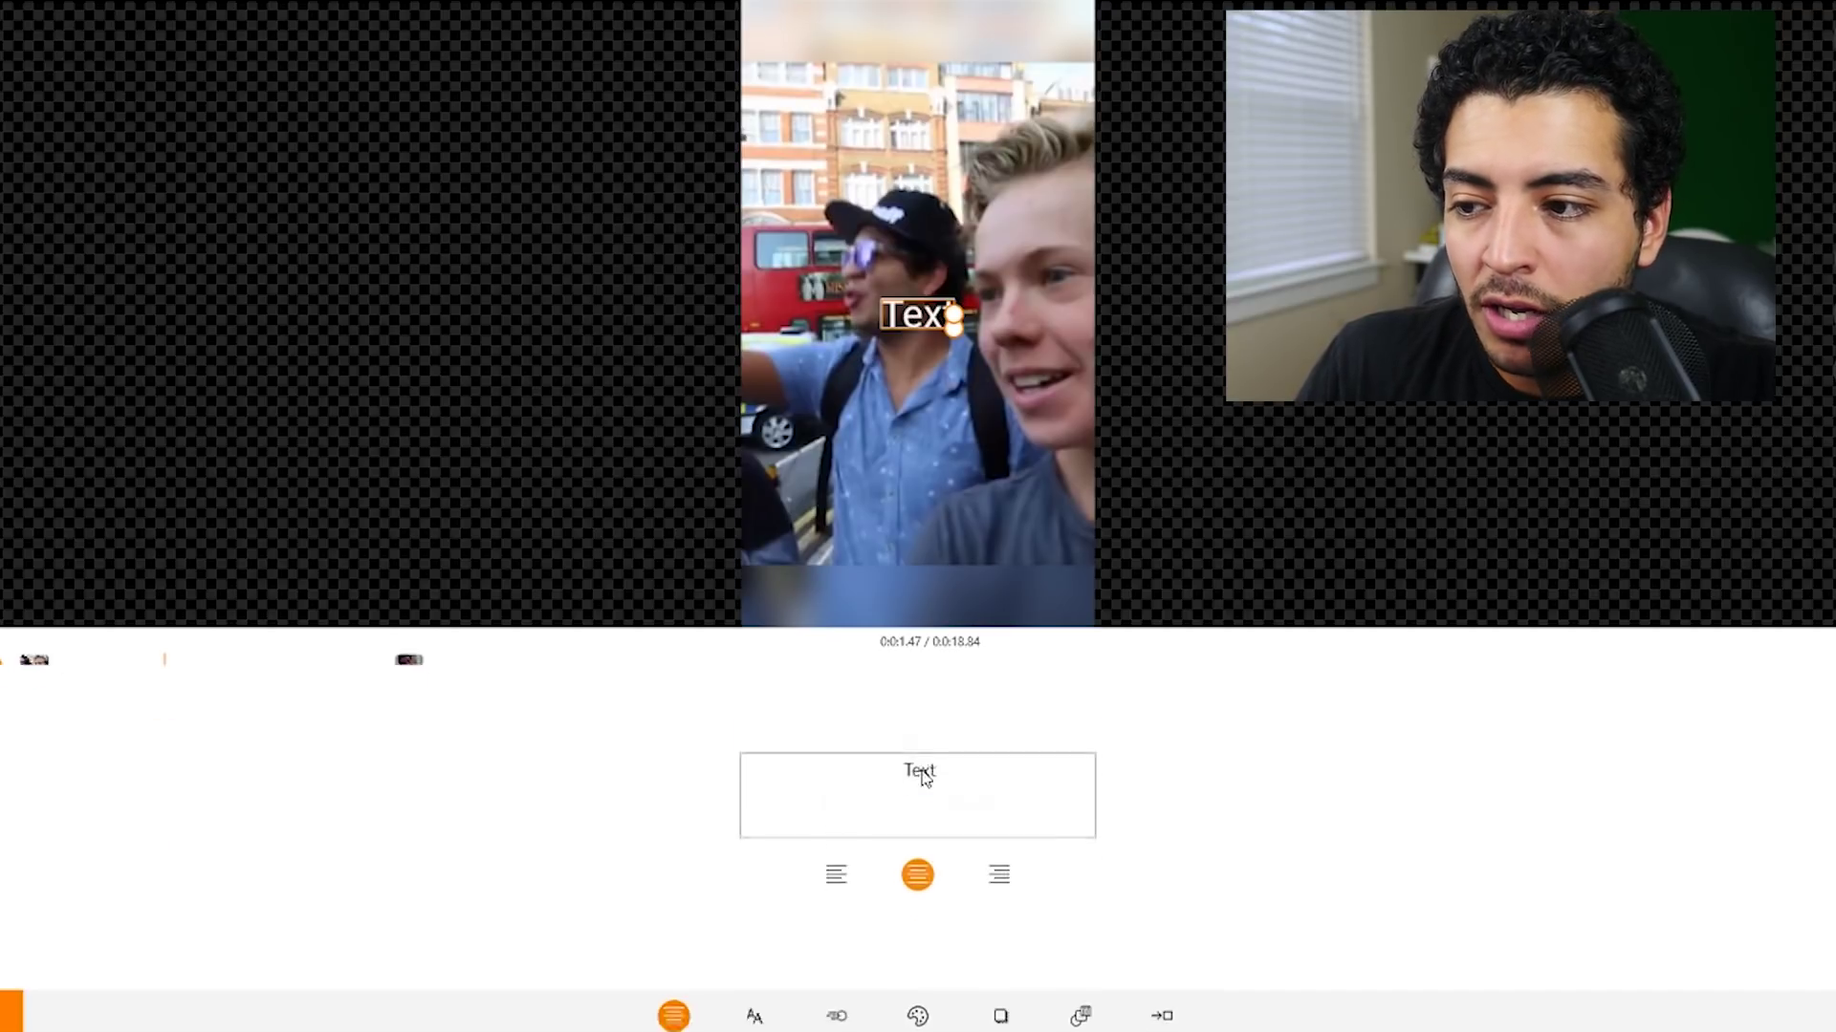
type("H")
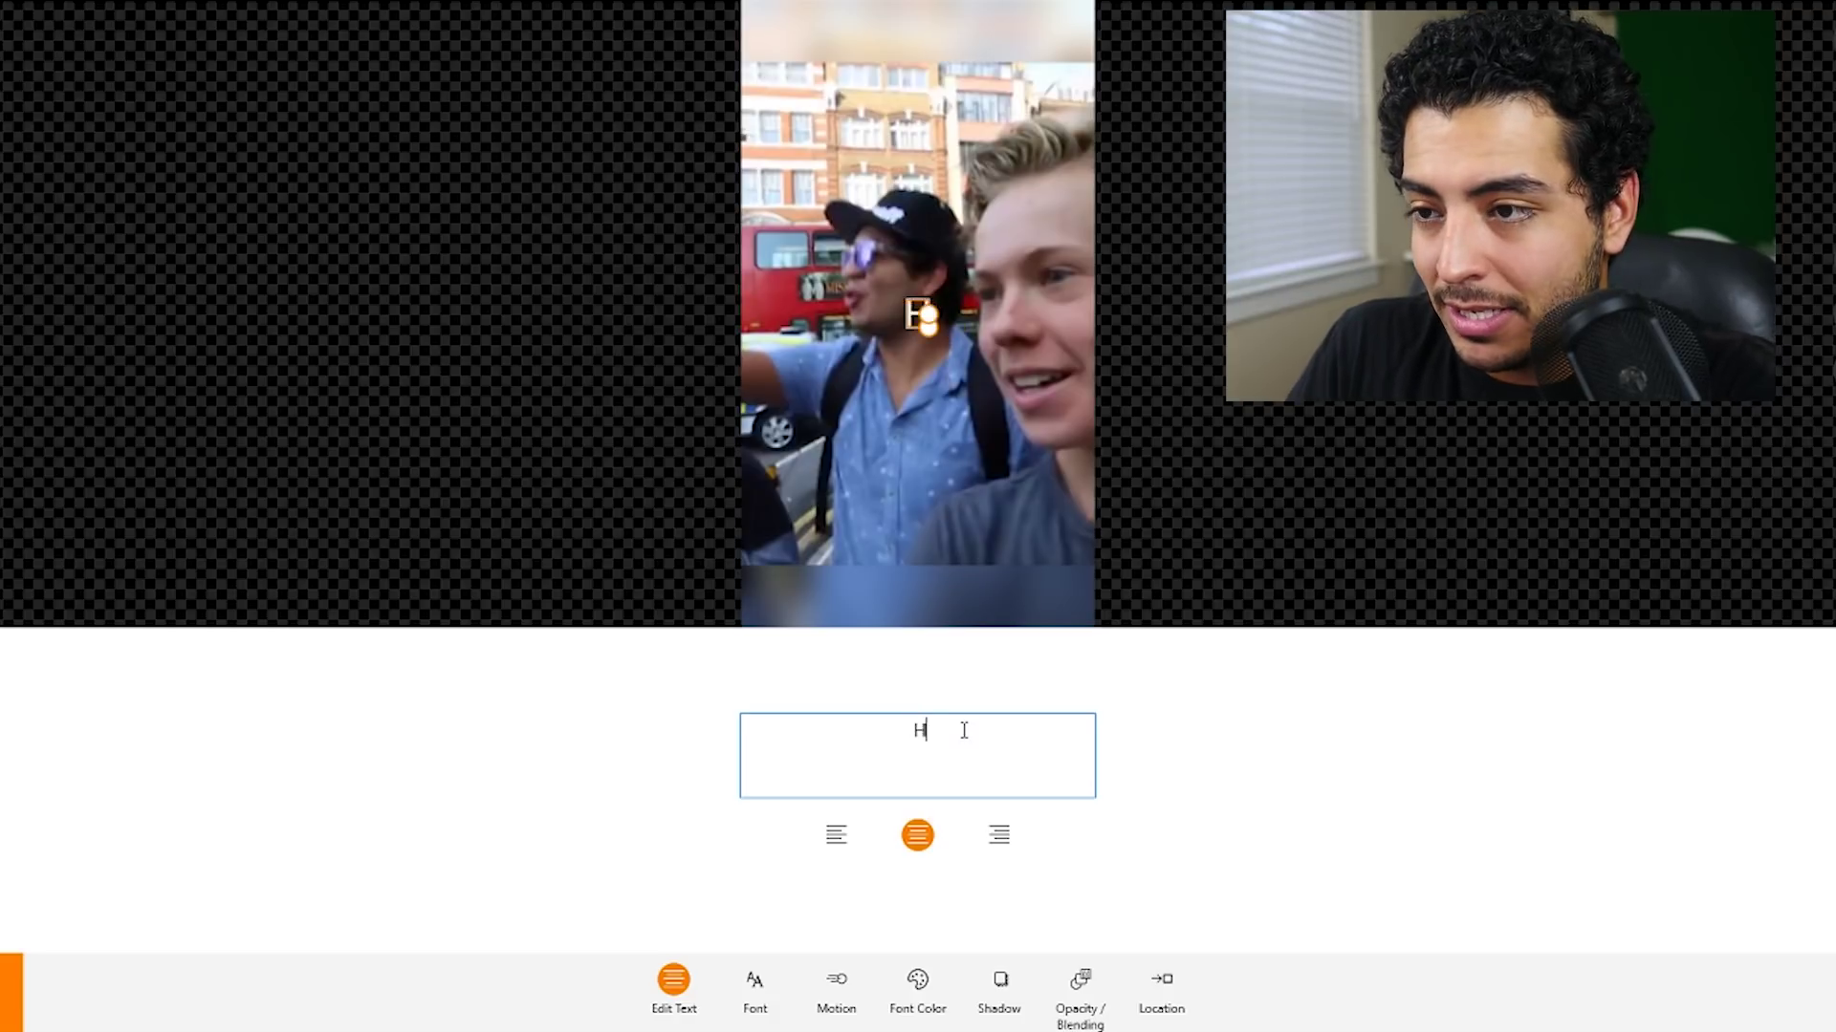
type("ELLO ALL!")
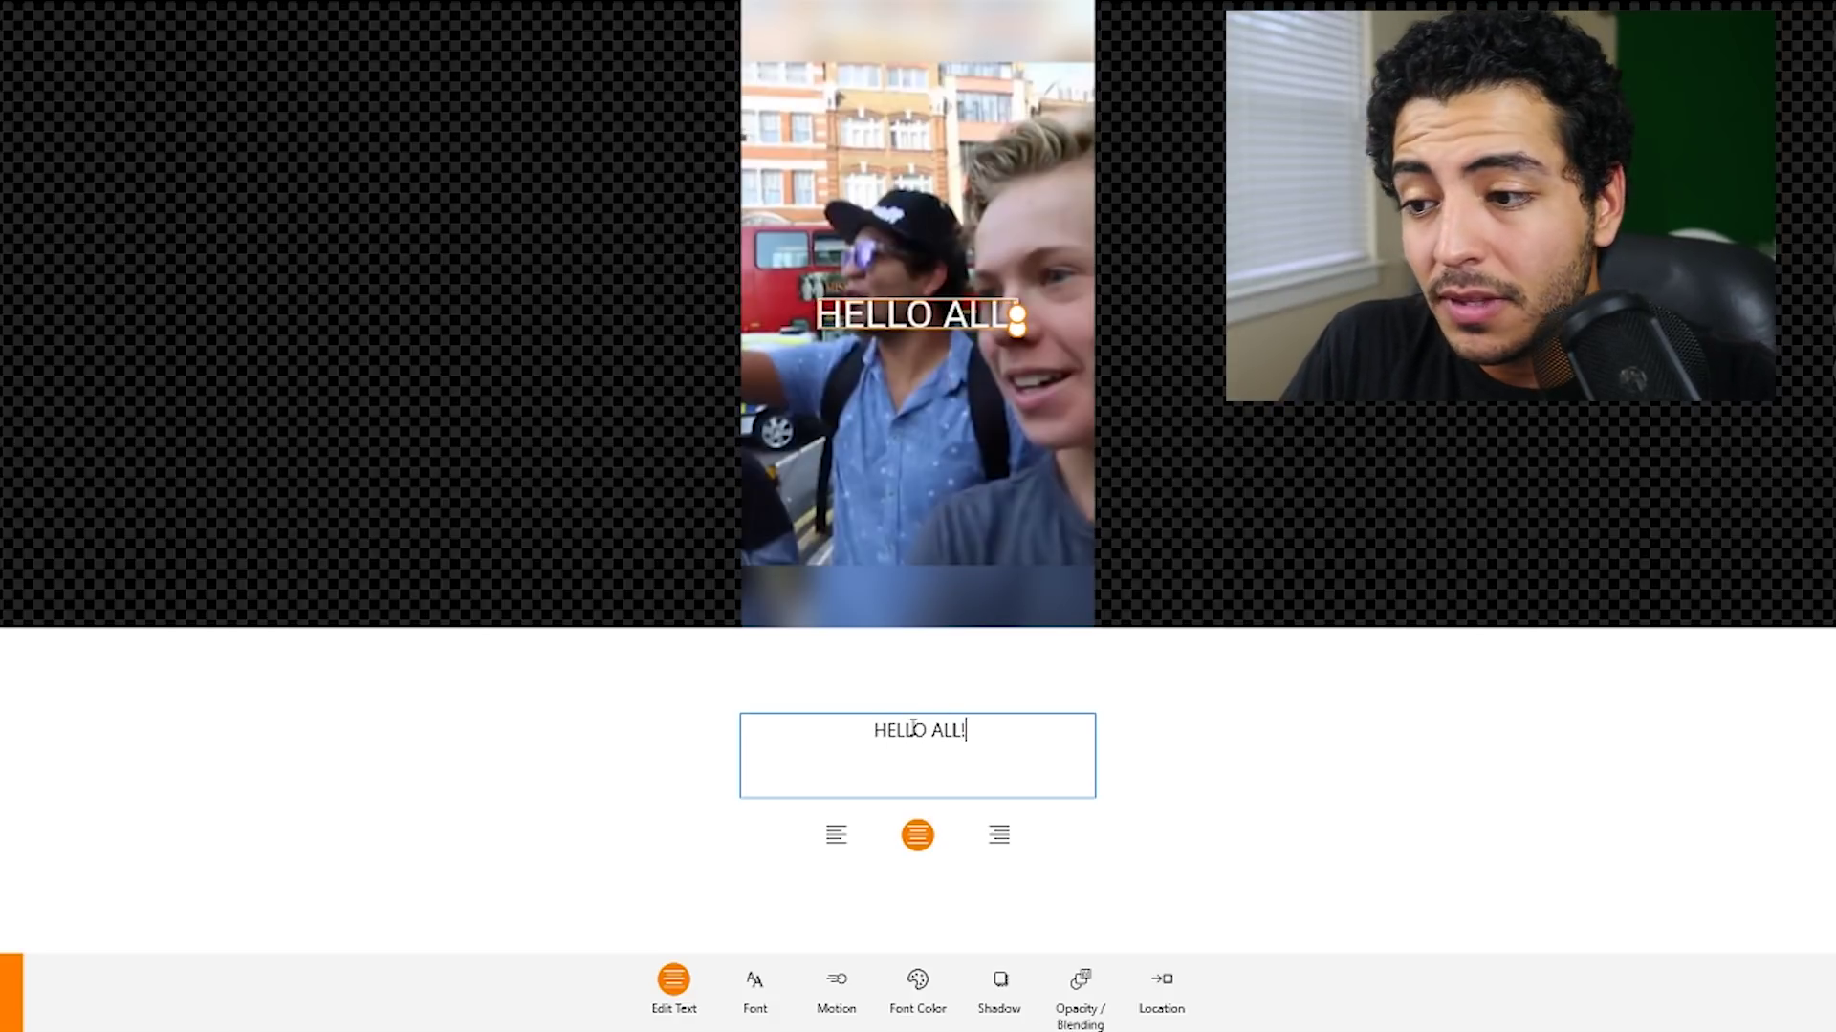
Step: Enlarge the "HELLO ALL!" text until it spans two lines and move it down over the blue shirt
left_click(1030, 351)
mouse_move(1017, 328)
left_mouse_down()
mouse_move(1041, 290)
mouse_move(1061, 334)
mouse_move(1050, 324)
left_mouse_up()
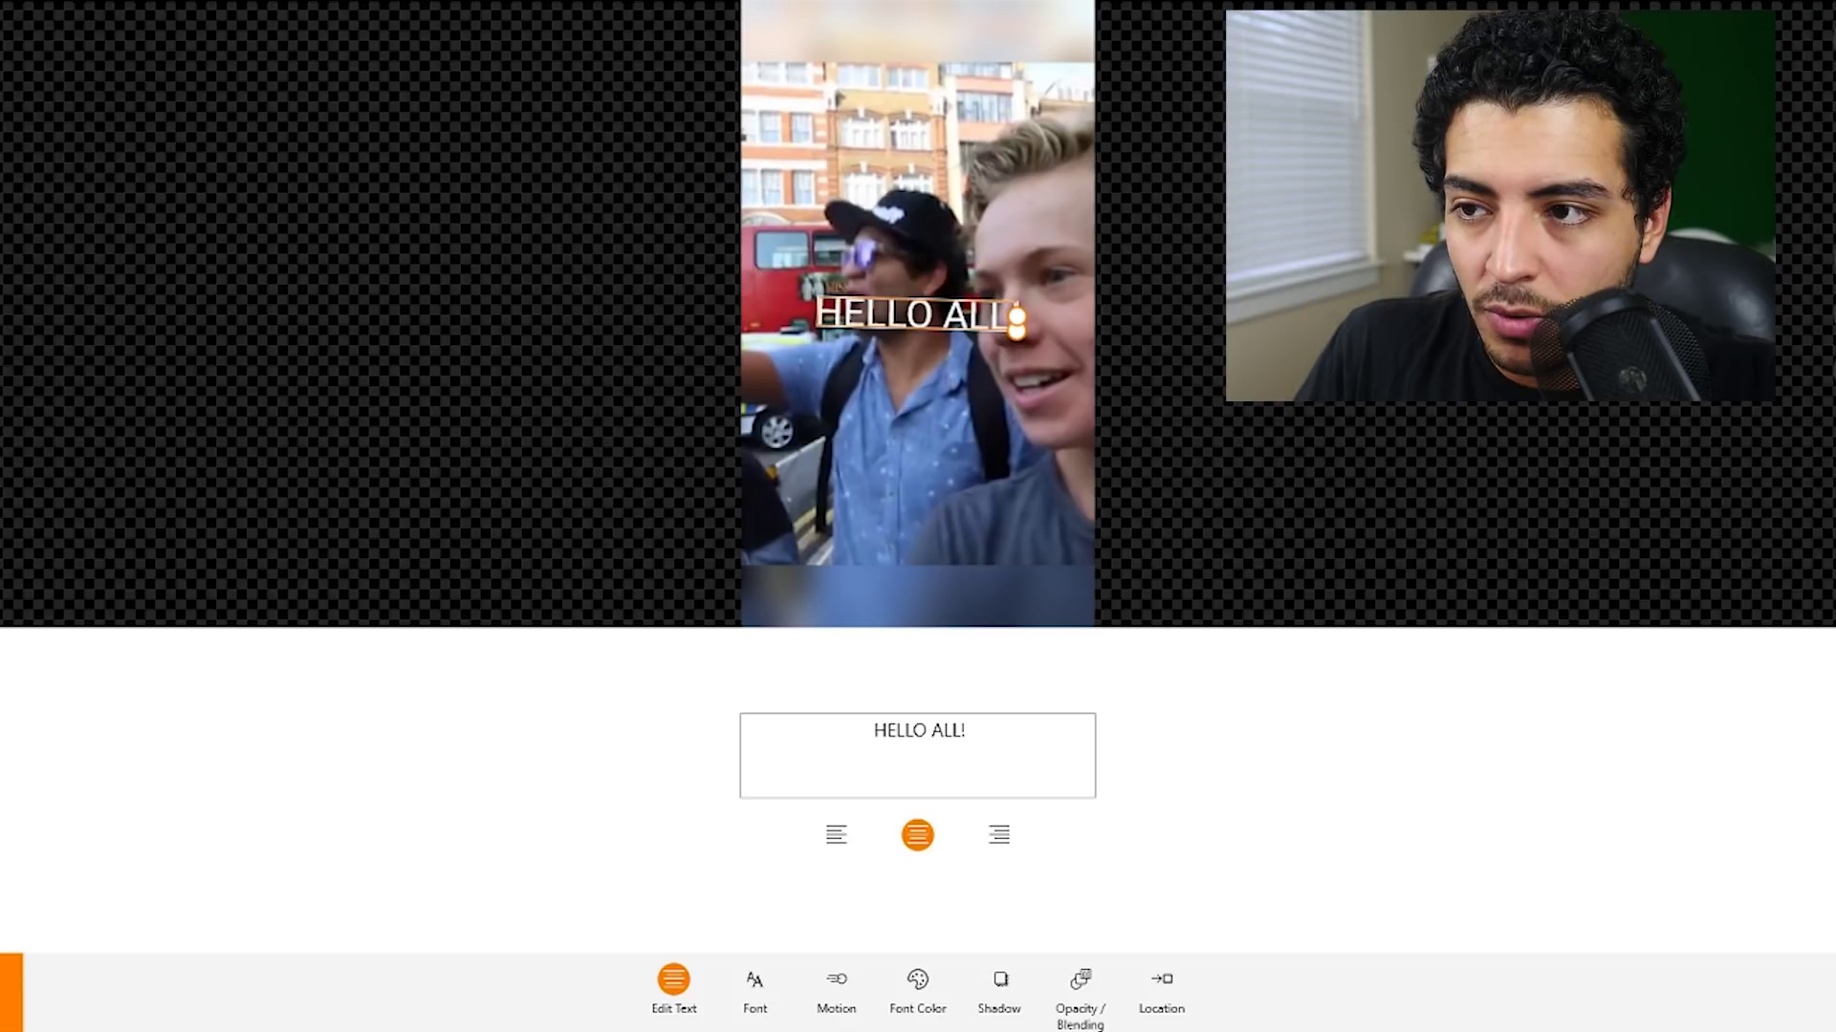
left_click_drag(1031, 325, 1095, 292)
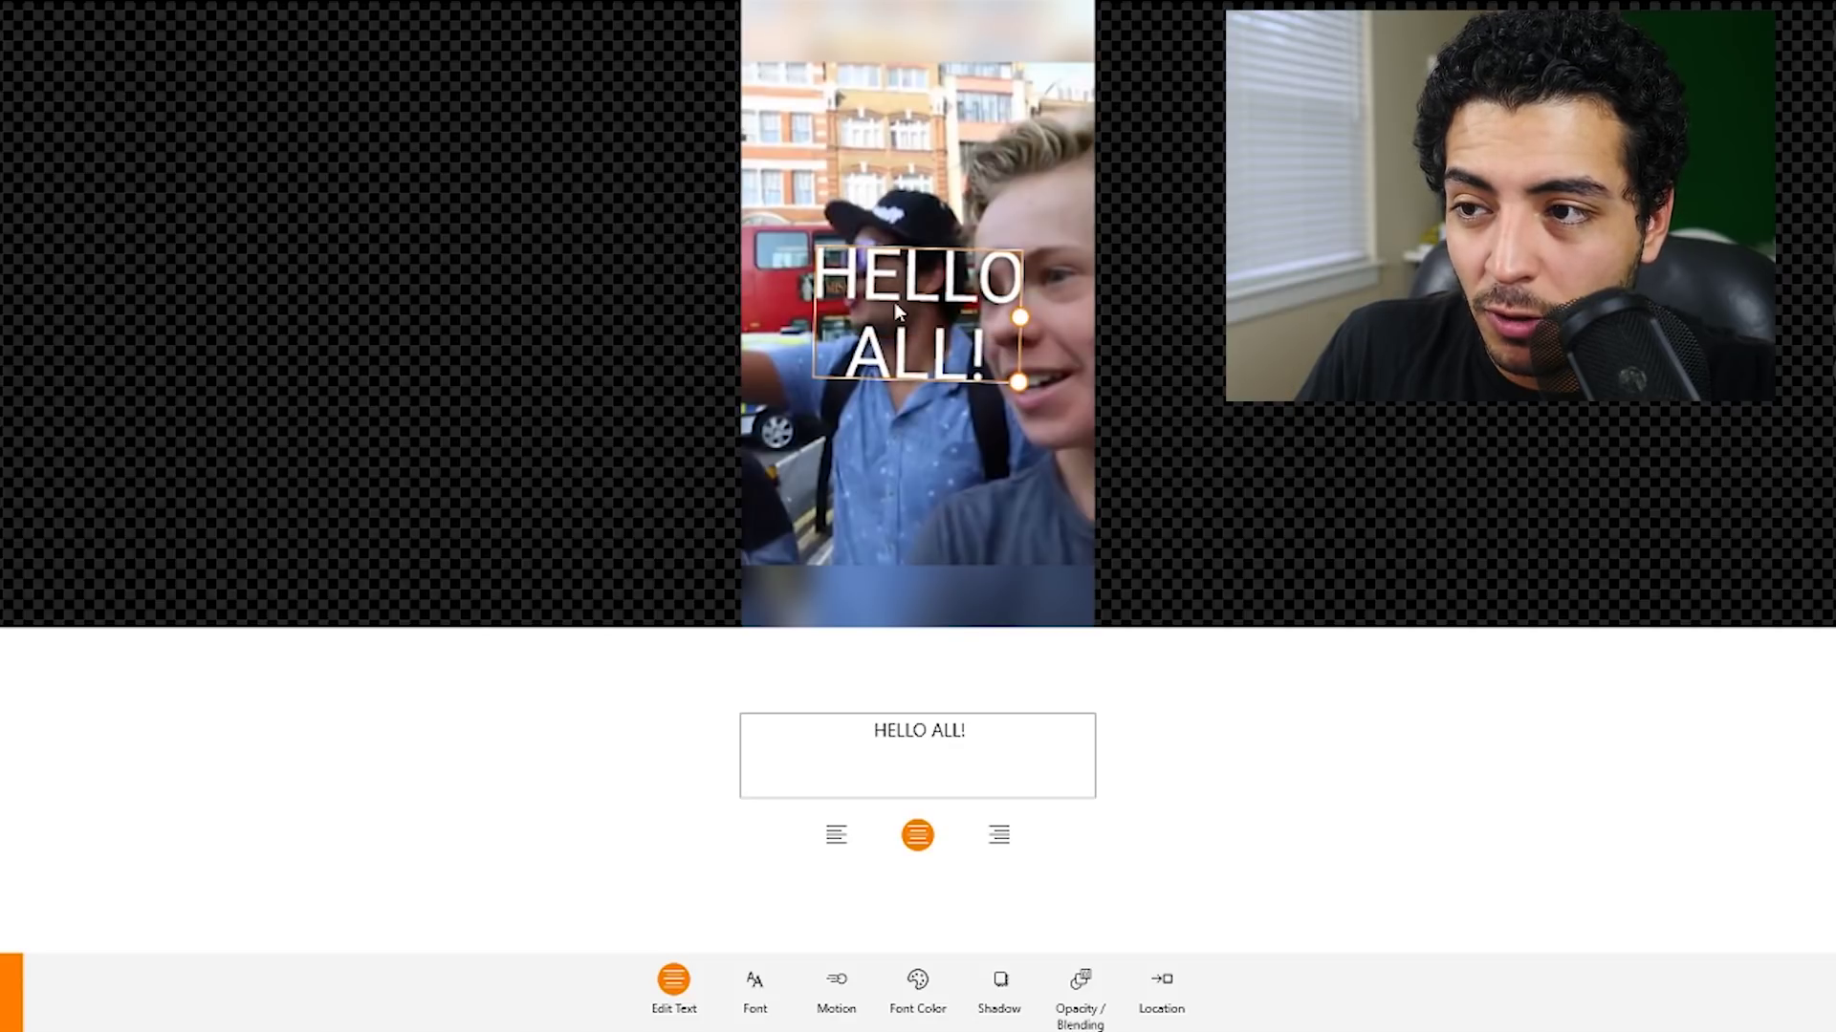
left_click_drag(893, 302, 891, 428)
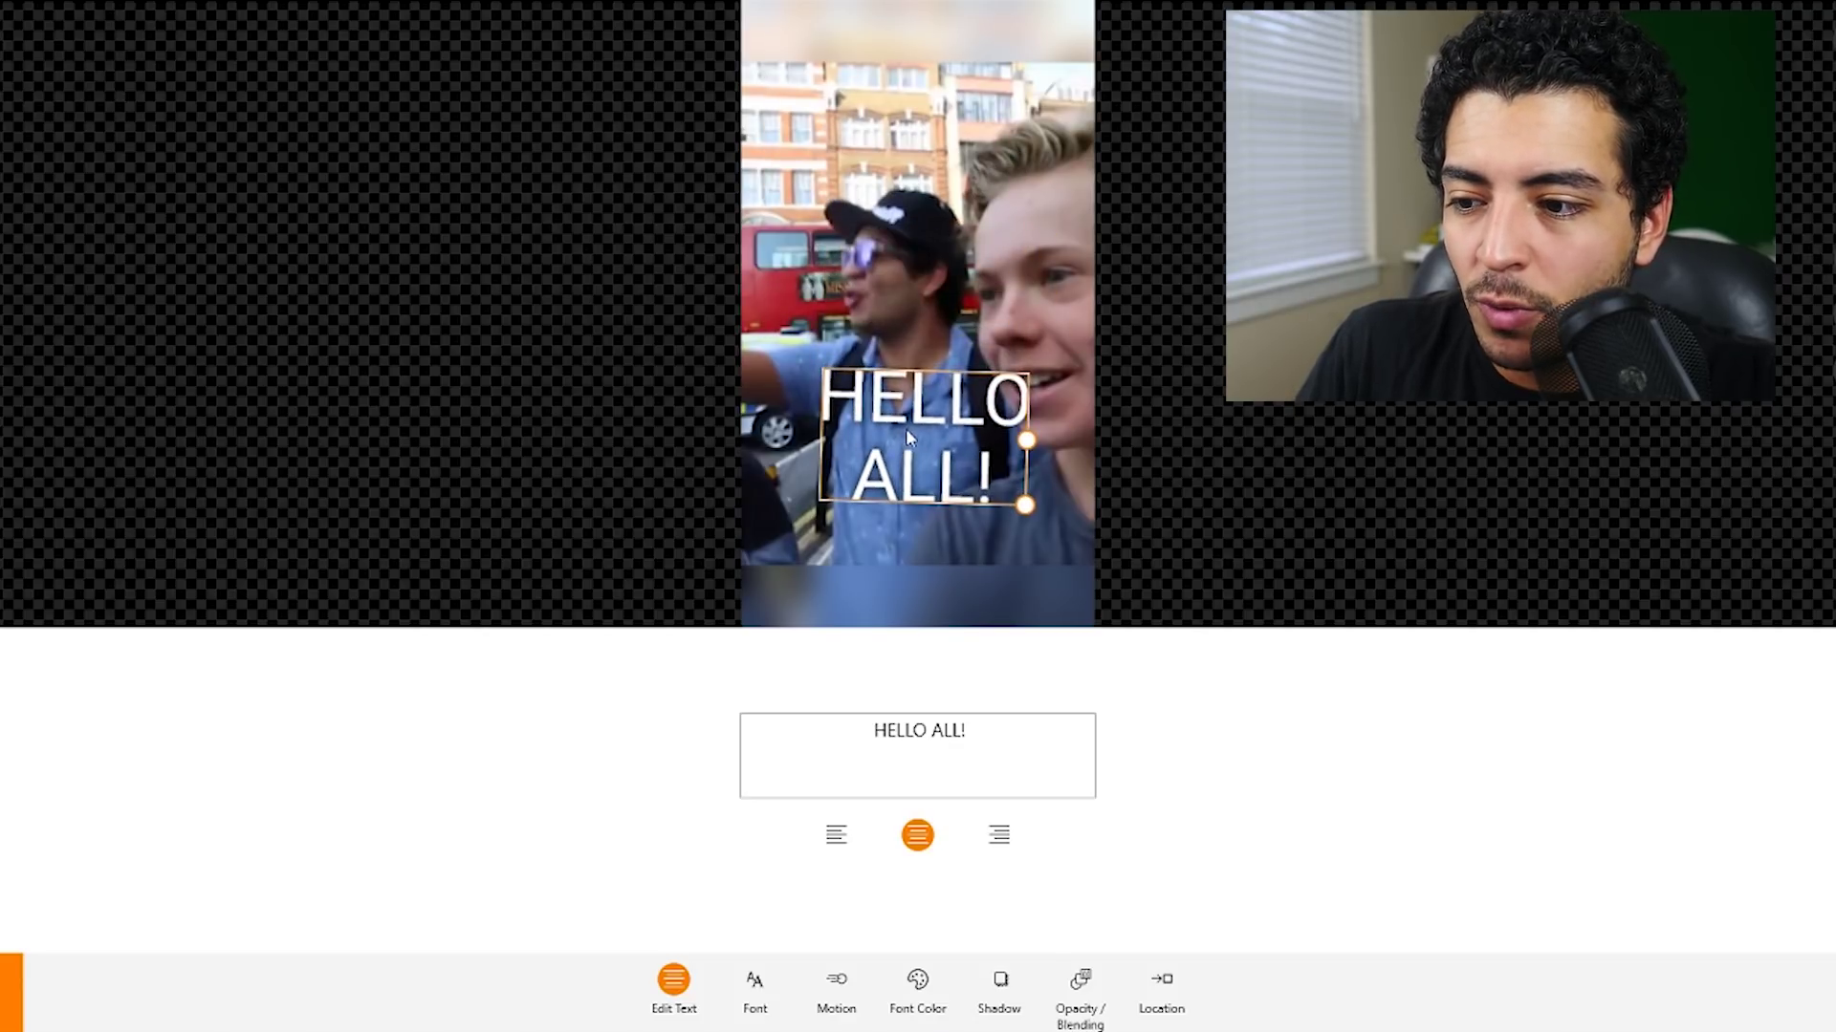
Step: Look through the text overlay's font, motion, font color, shadow, opacity/blending and location settings, and return to text editing
left_click(748, 994)
left_click(837, 984)
left_click(917, 984)
left_click(1000, 989)
left_click(1080, 984)
left_click(1160, 985)
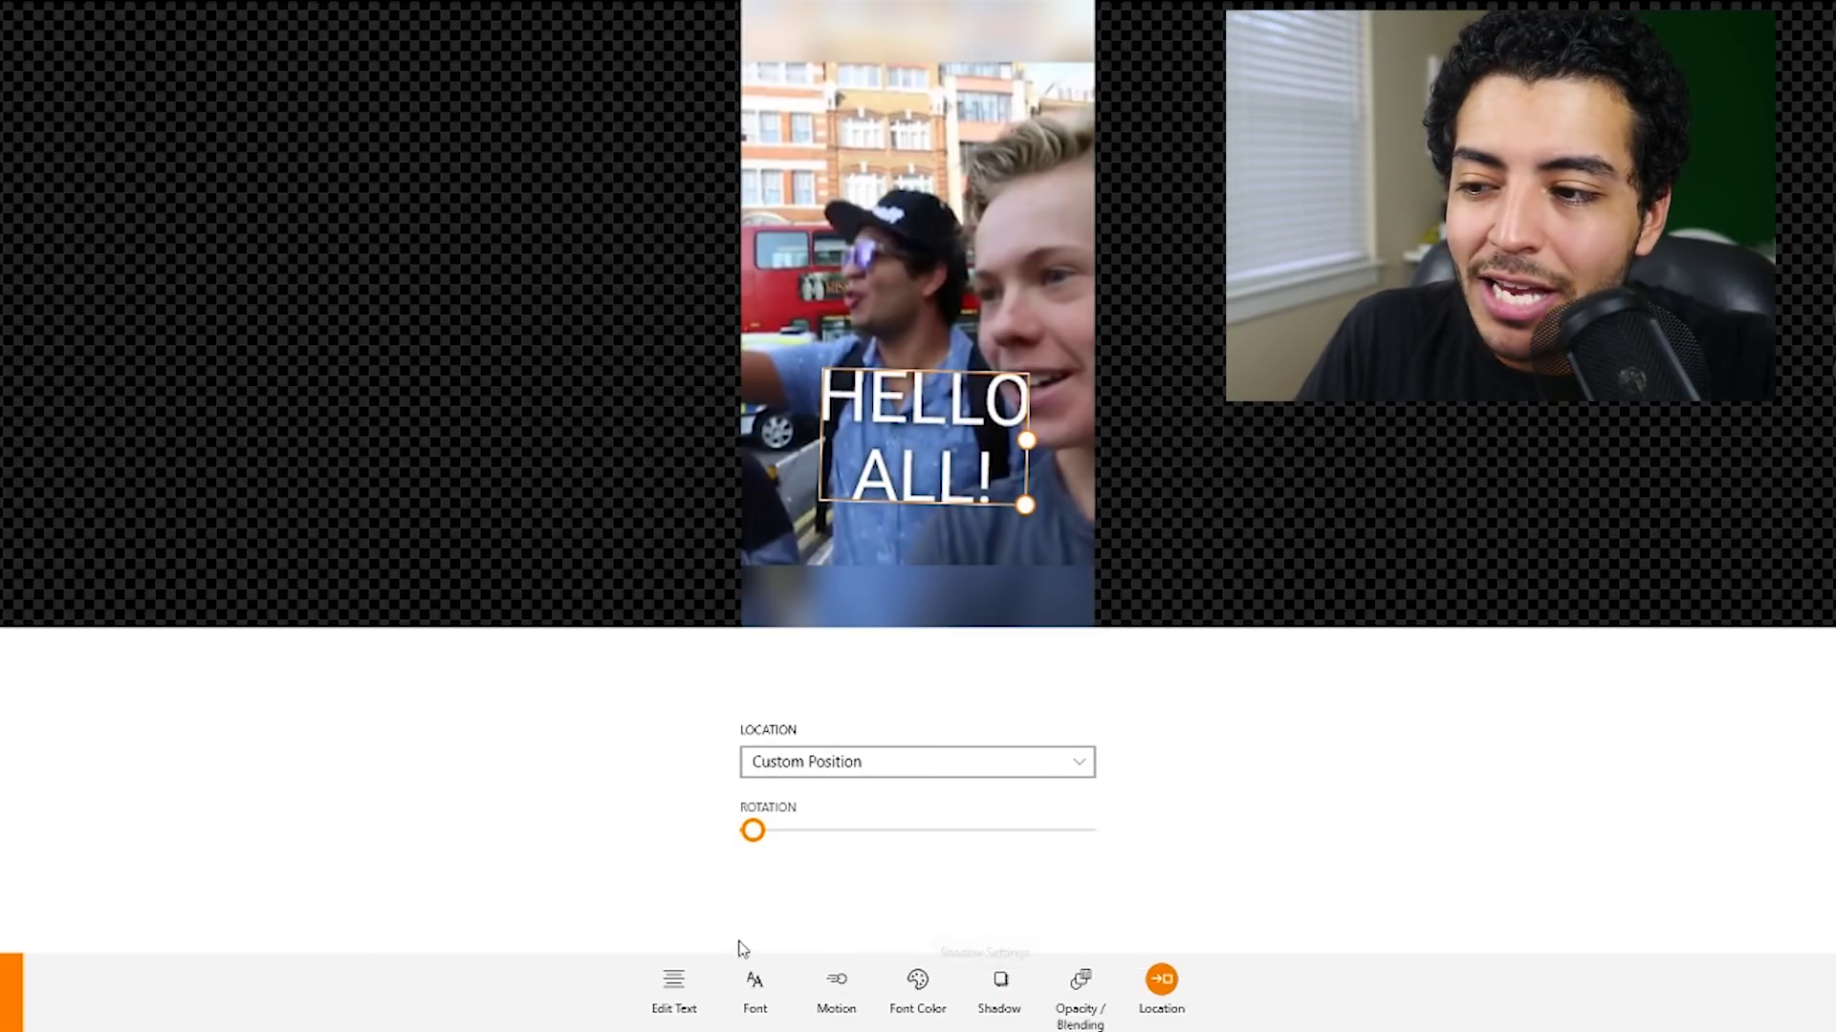
left_click(673, 980)
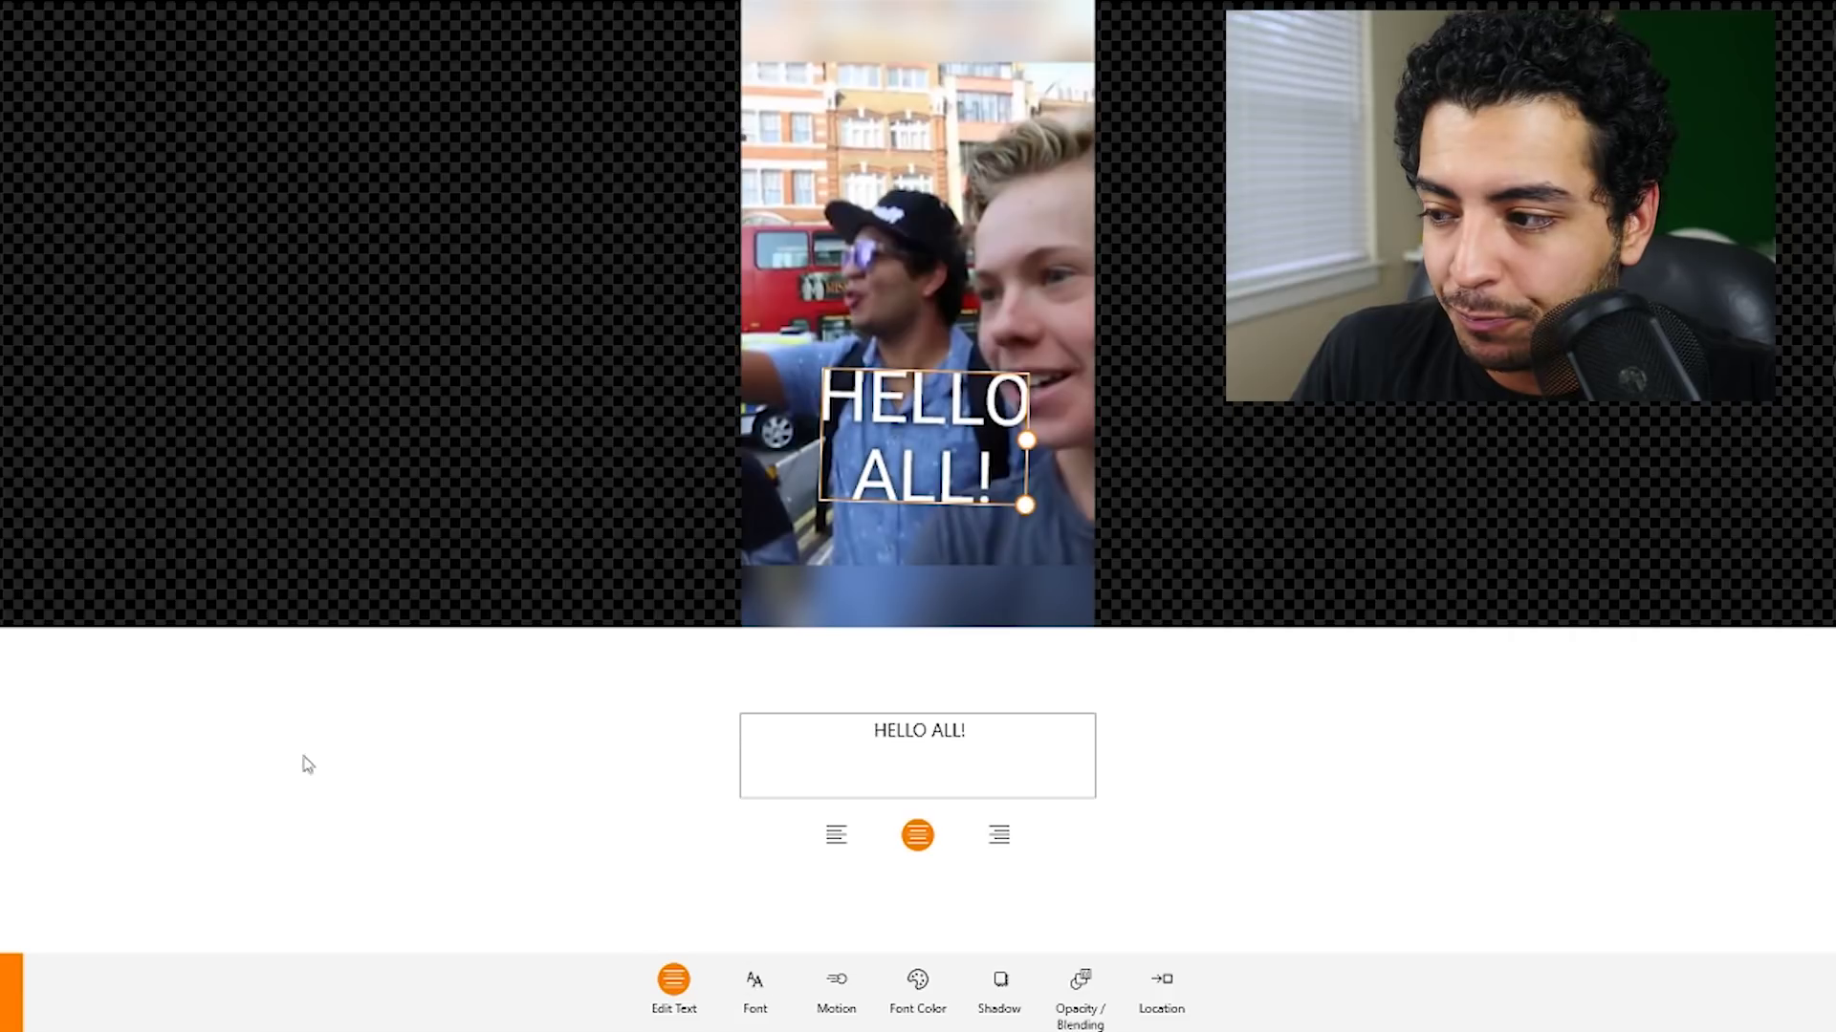
Step: Move the "HELLO ALL!" text to the upper part of the frame, above the two people's faces, and leave overlay editing
left_click_drag(896, 418, 851, 122)
left_click(5, 989)
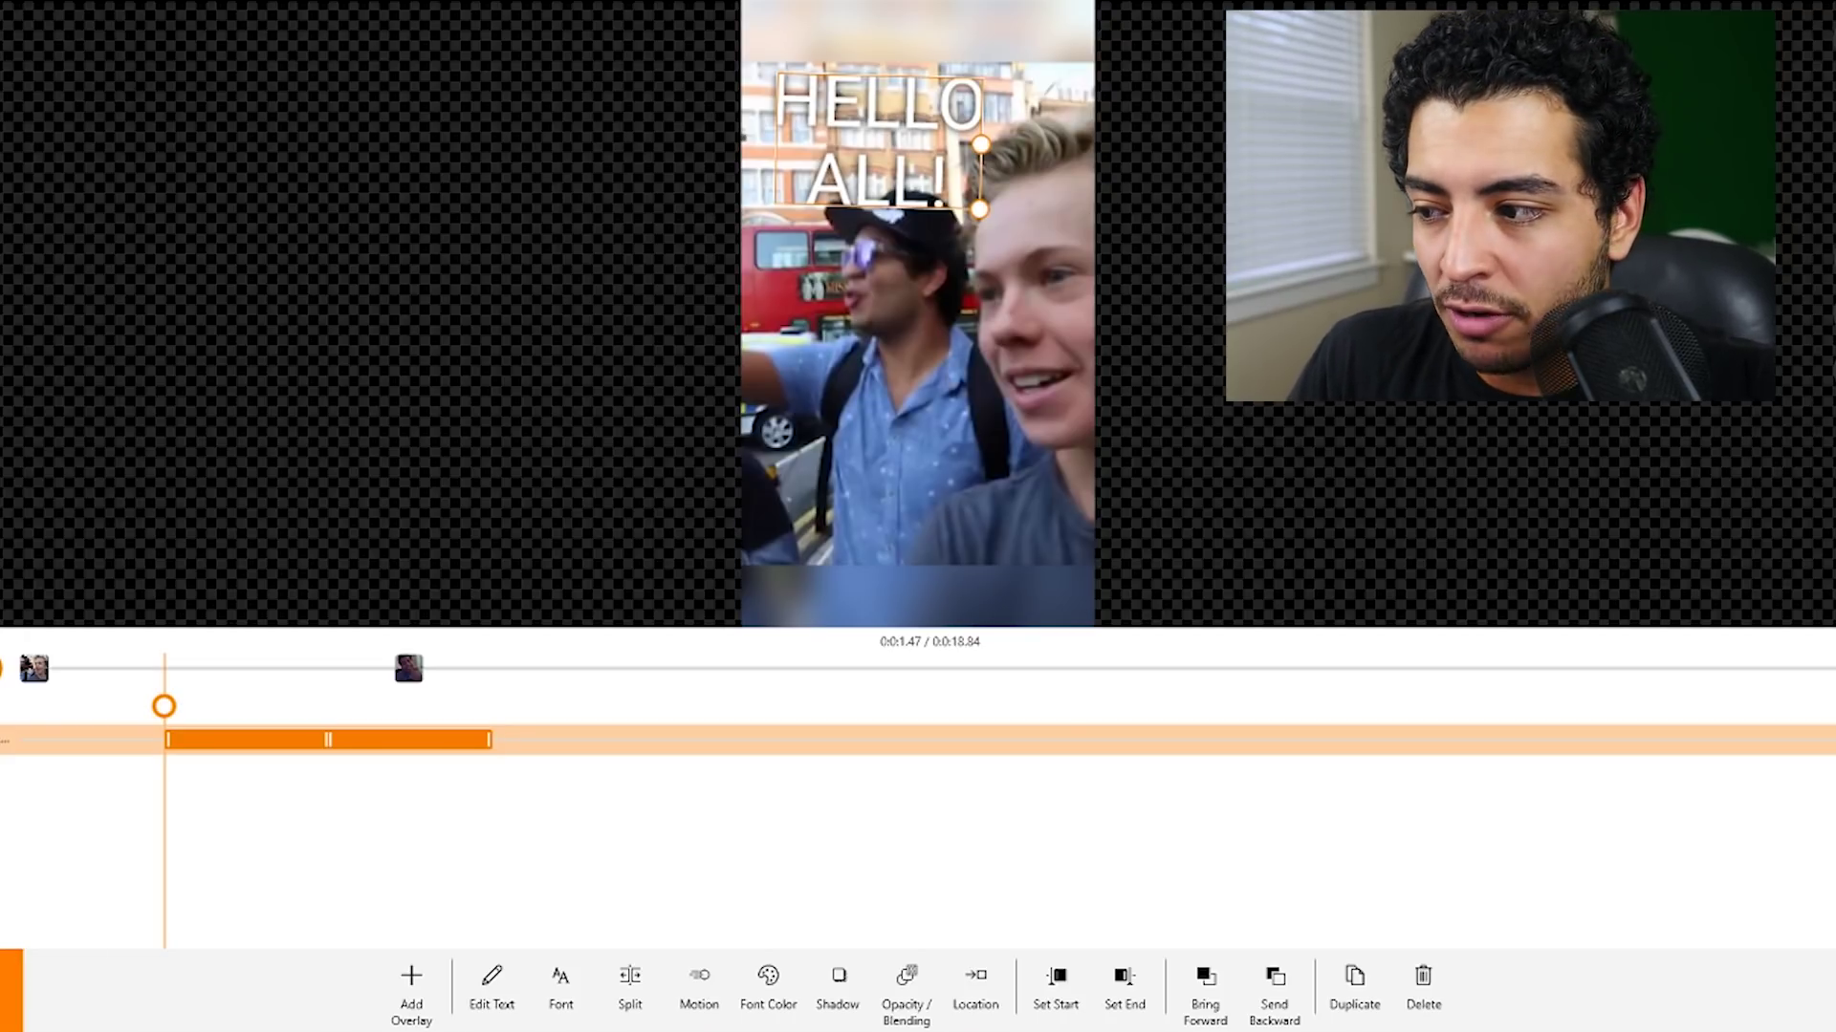
left_click(10, 989)
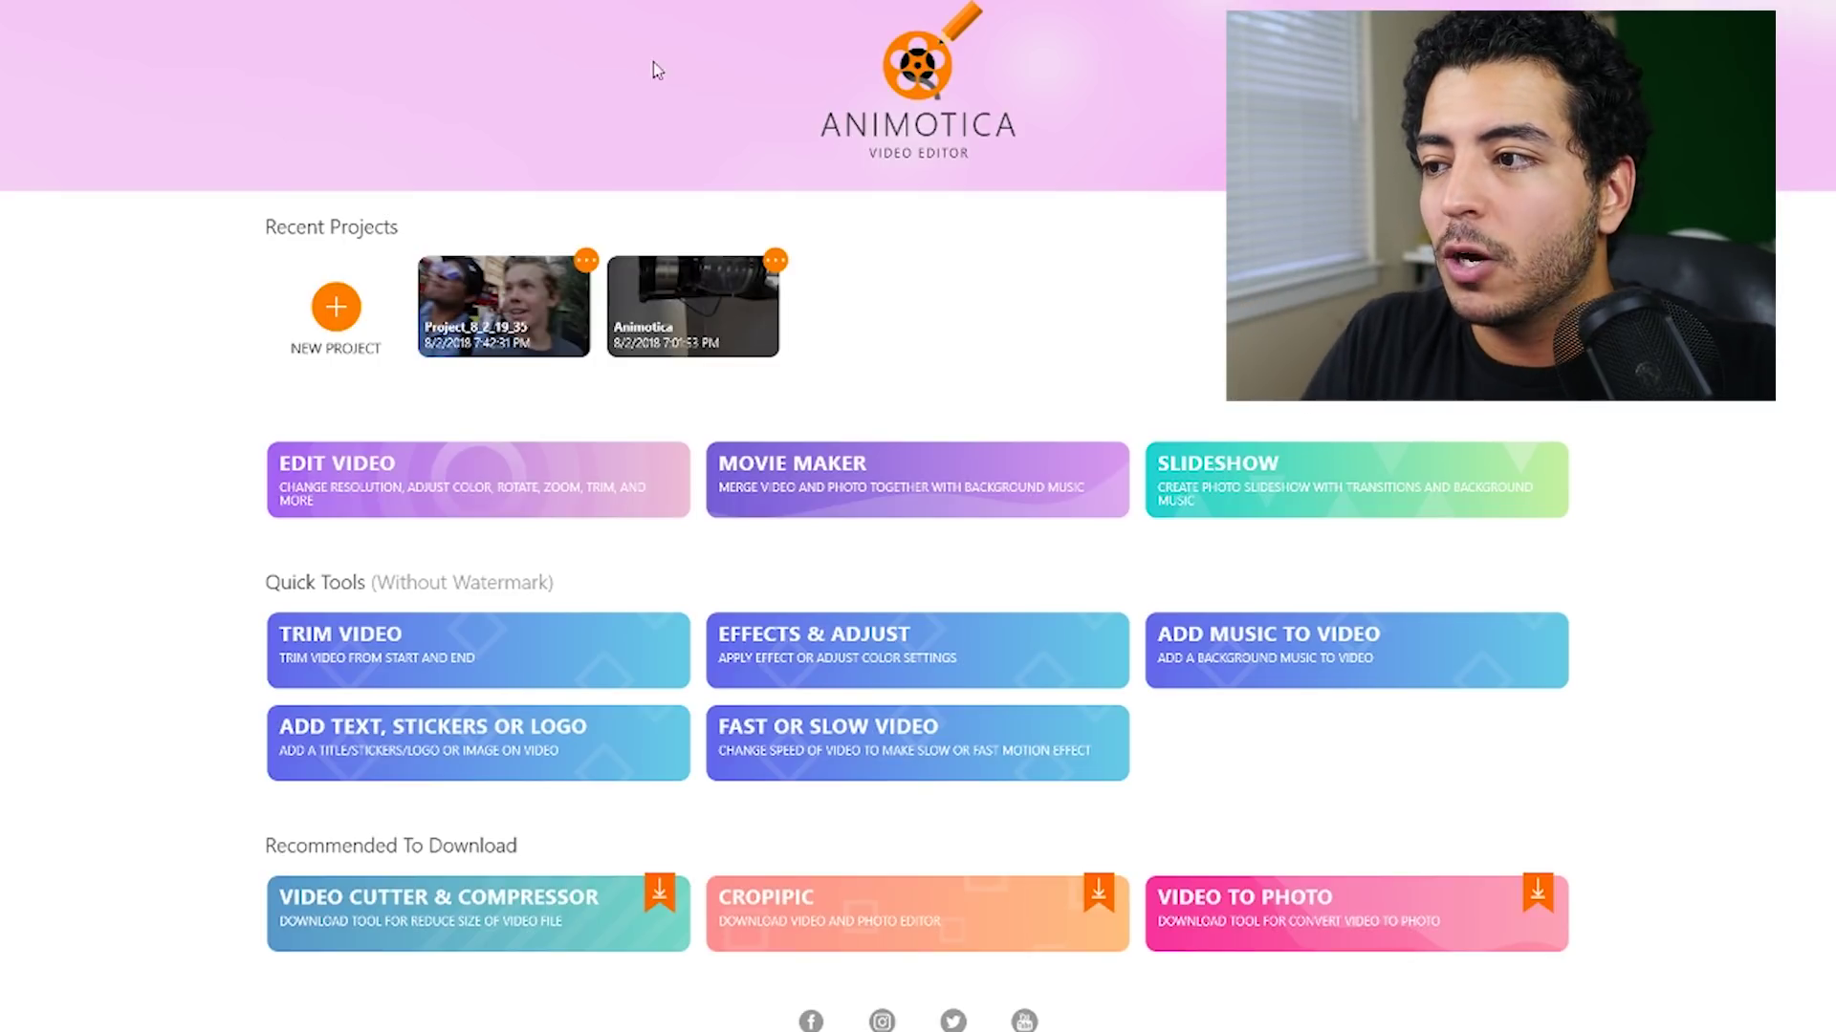
Step: Create a new project named "coffee" with the Vertical (9:16) aspect ratio
left_click(340, 306)
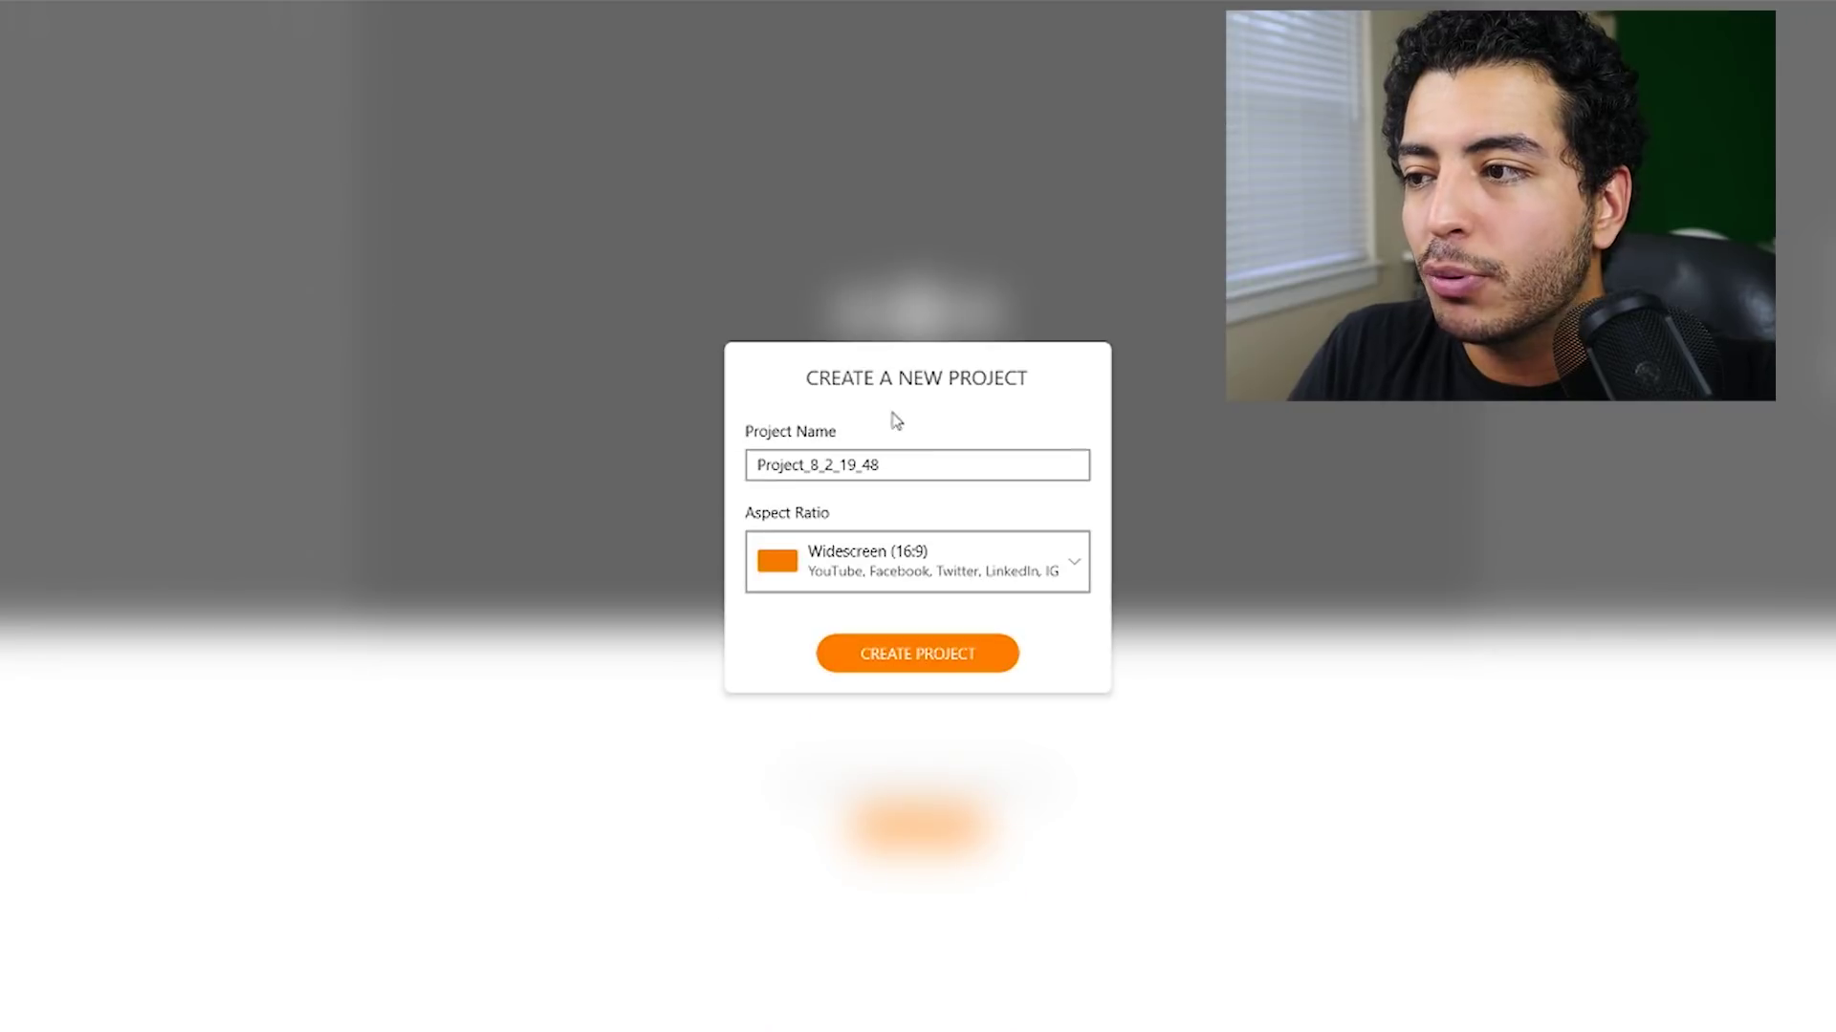
double_click(911, 465)
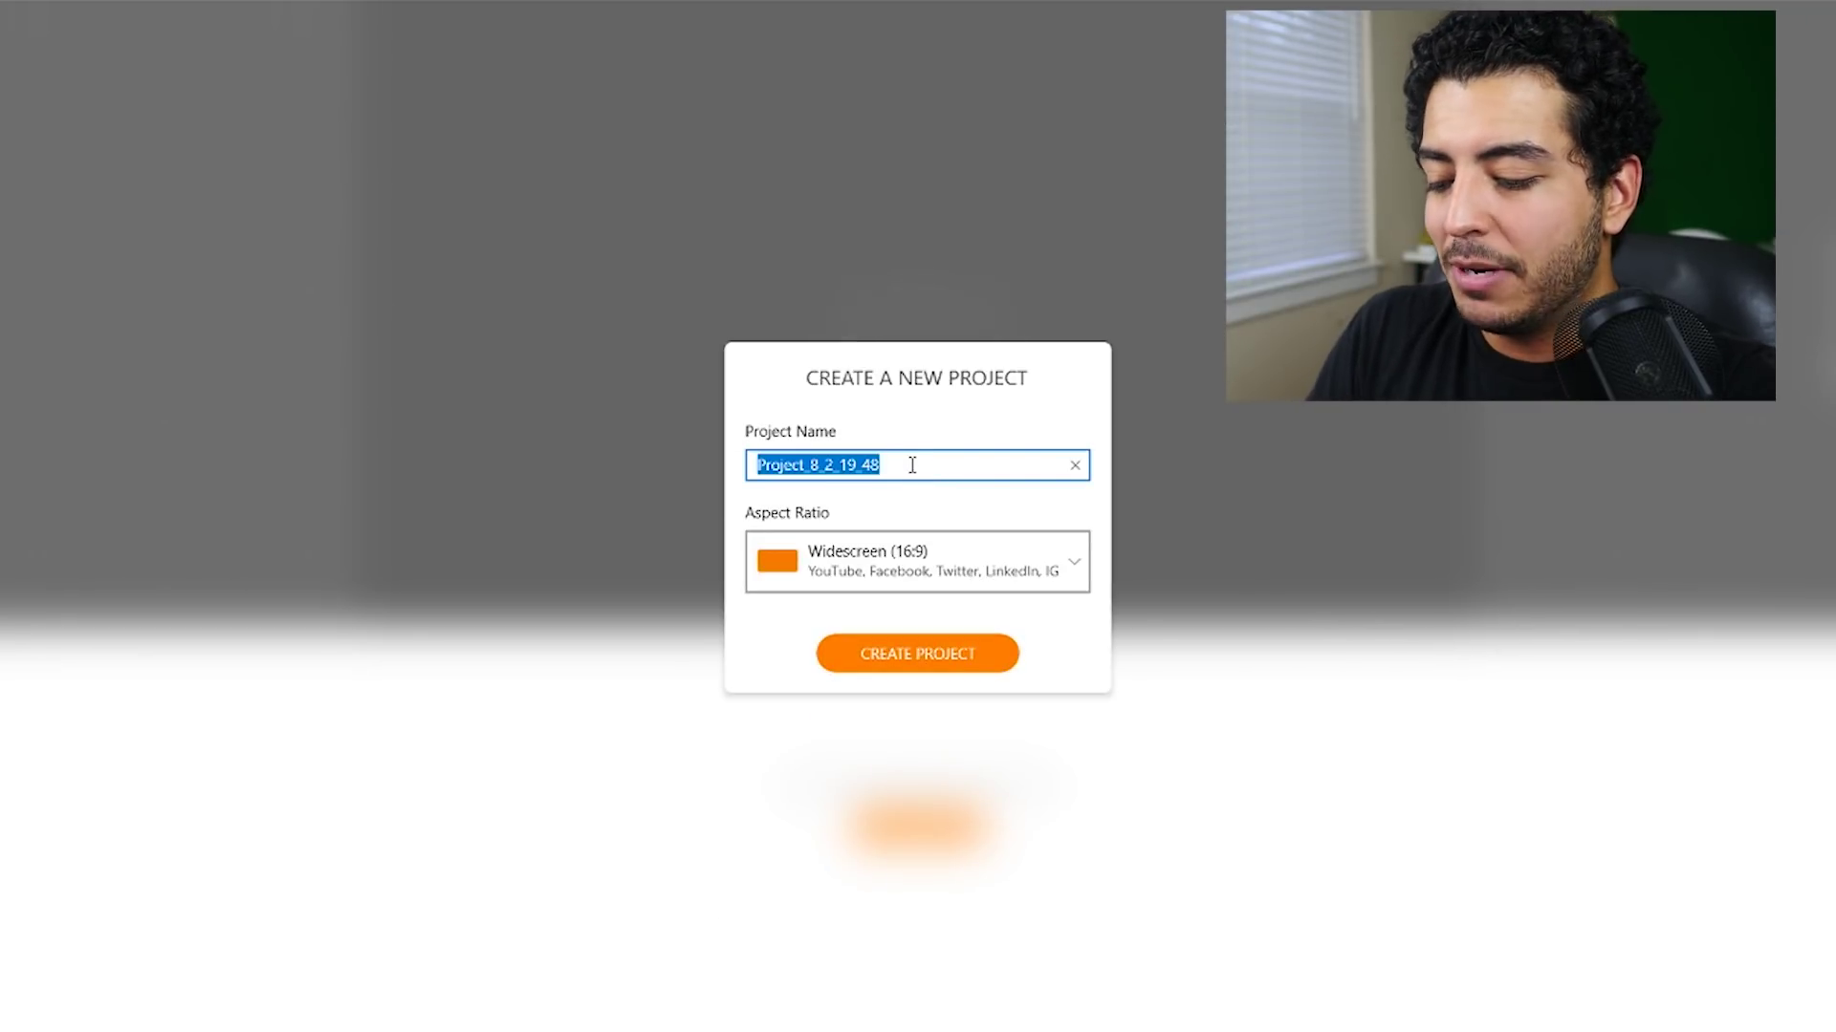
type("coffee")
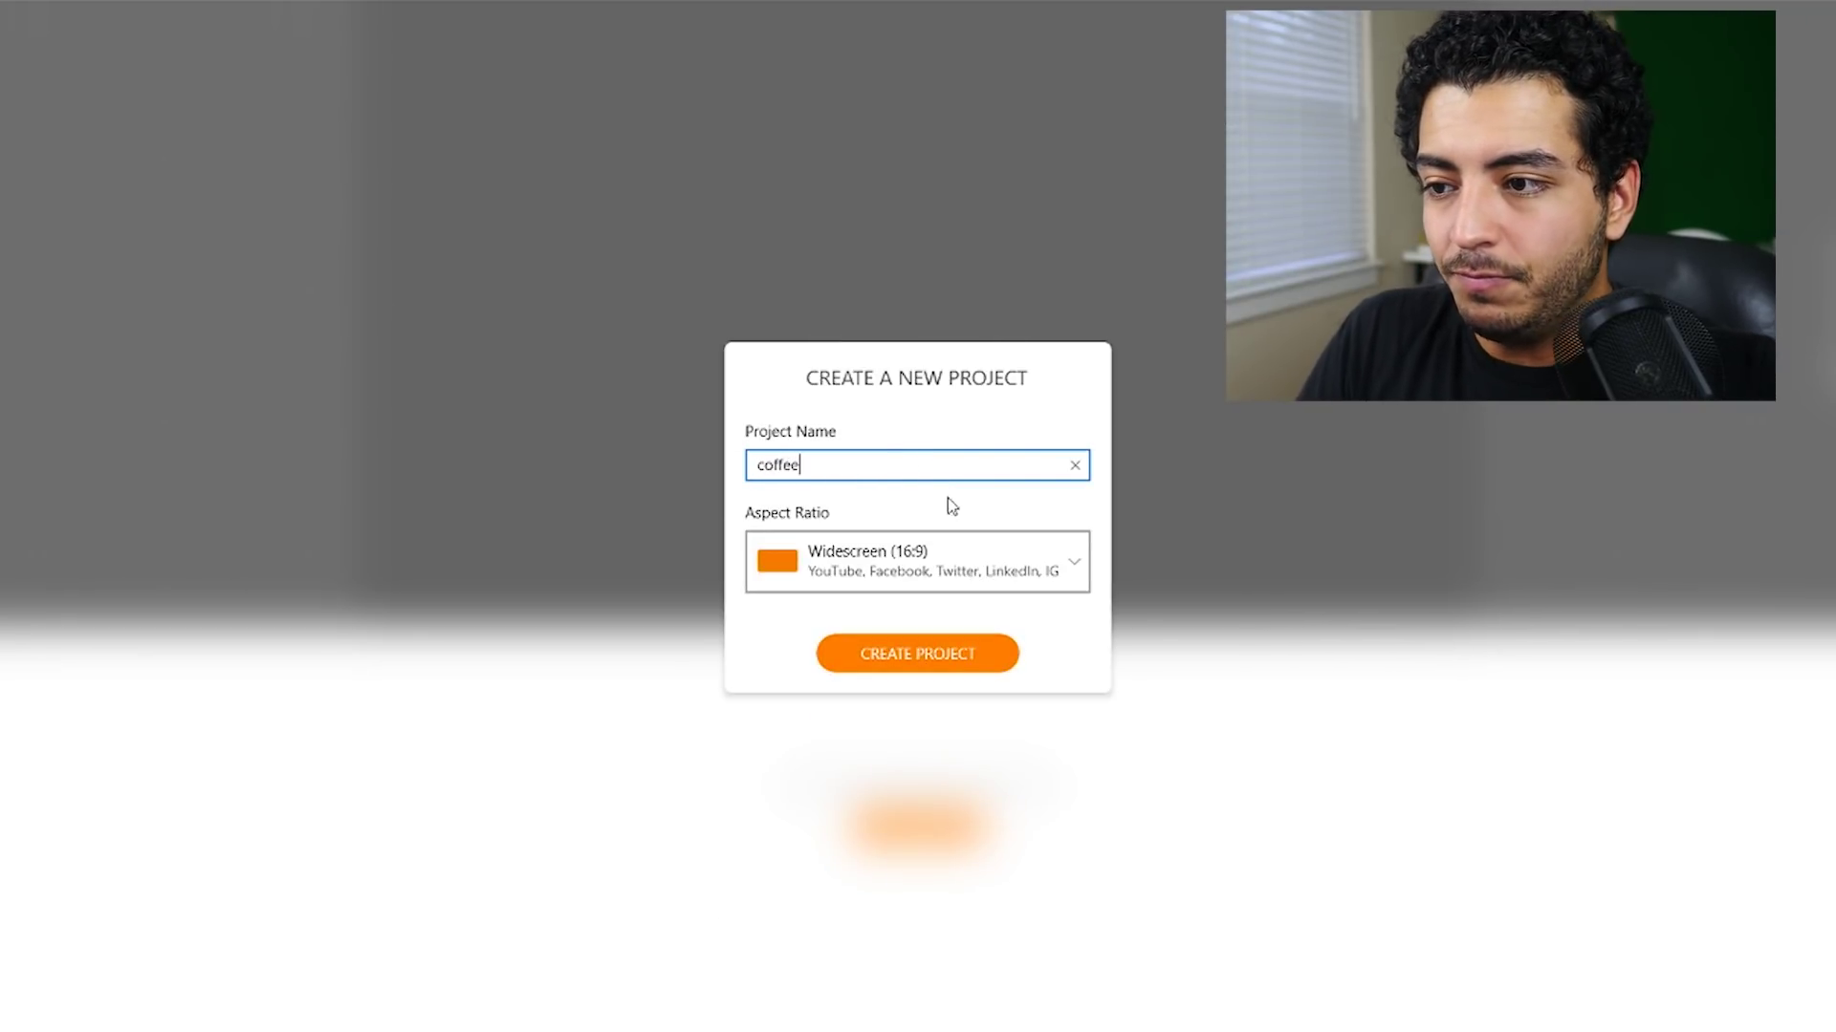
left_click(946, 562)
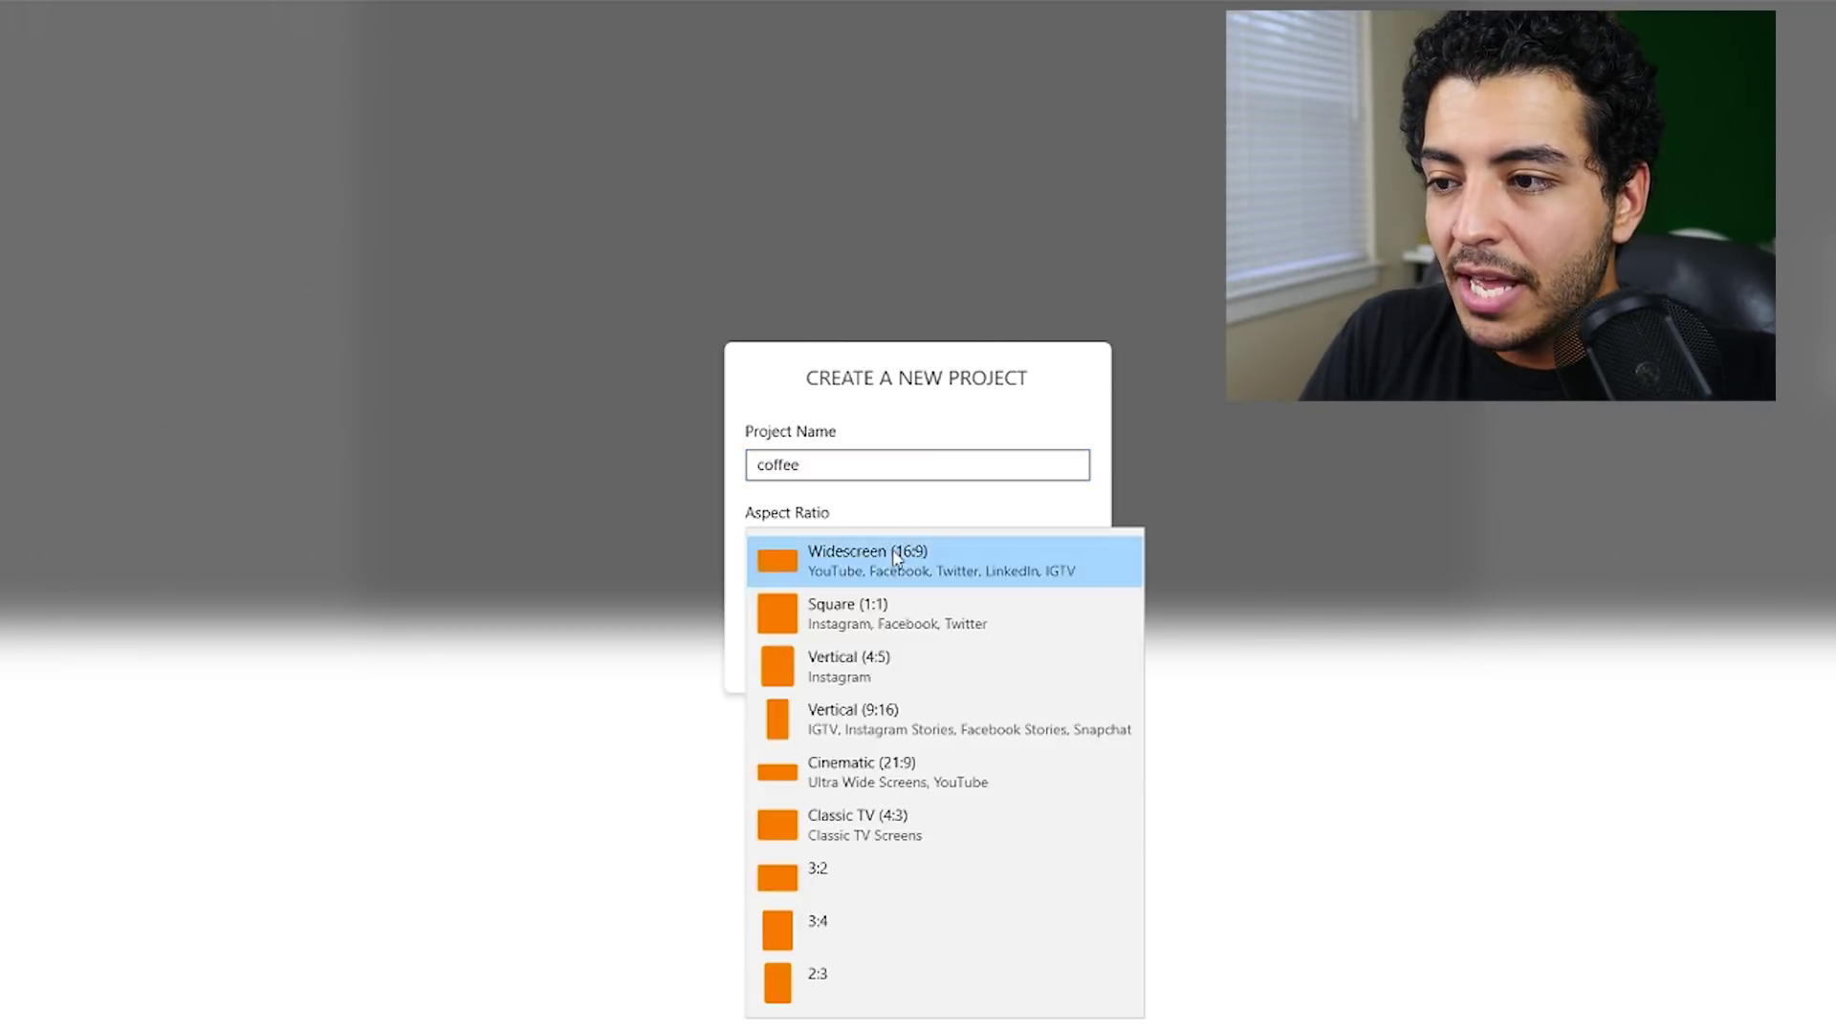
left_click(904, 731)
left_click(952, 657)
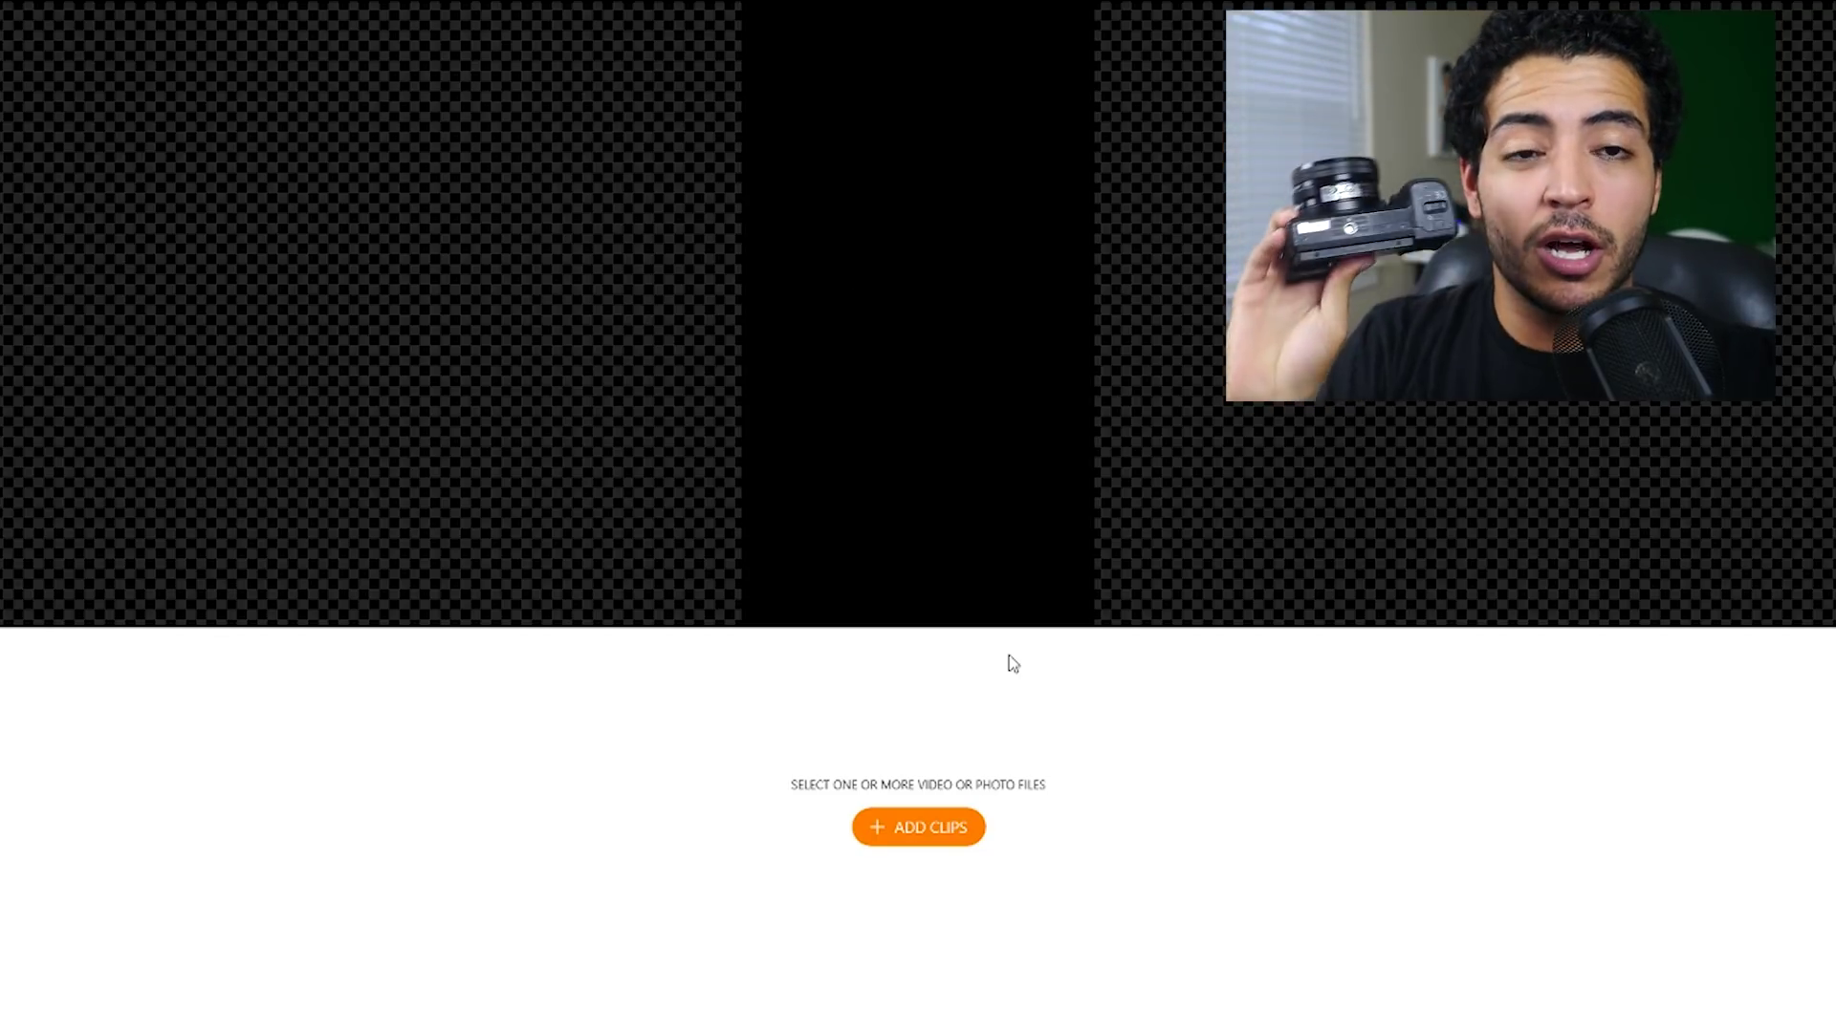
Step: Import the coffee maker clip into the project and rotate it so it stands upright
left_click(903, 826)
left_click(913, 713)
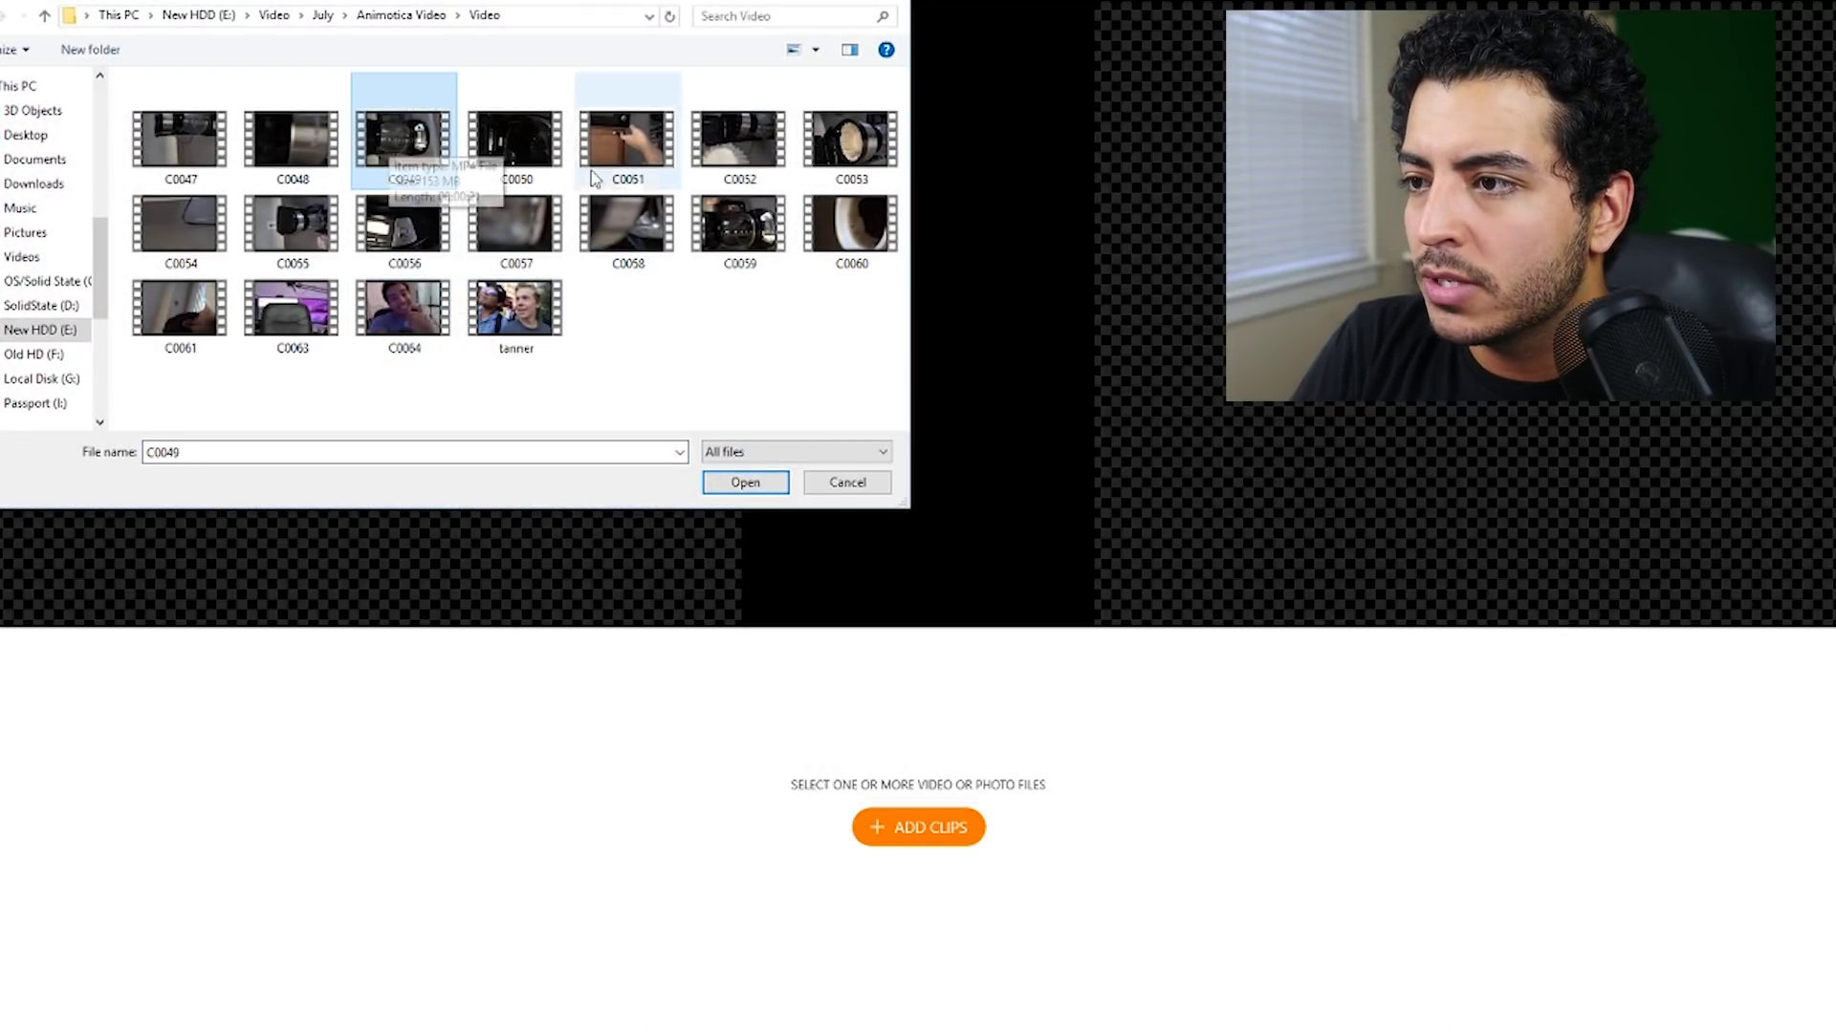
left_click(747, 483)
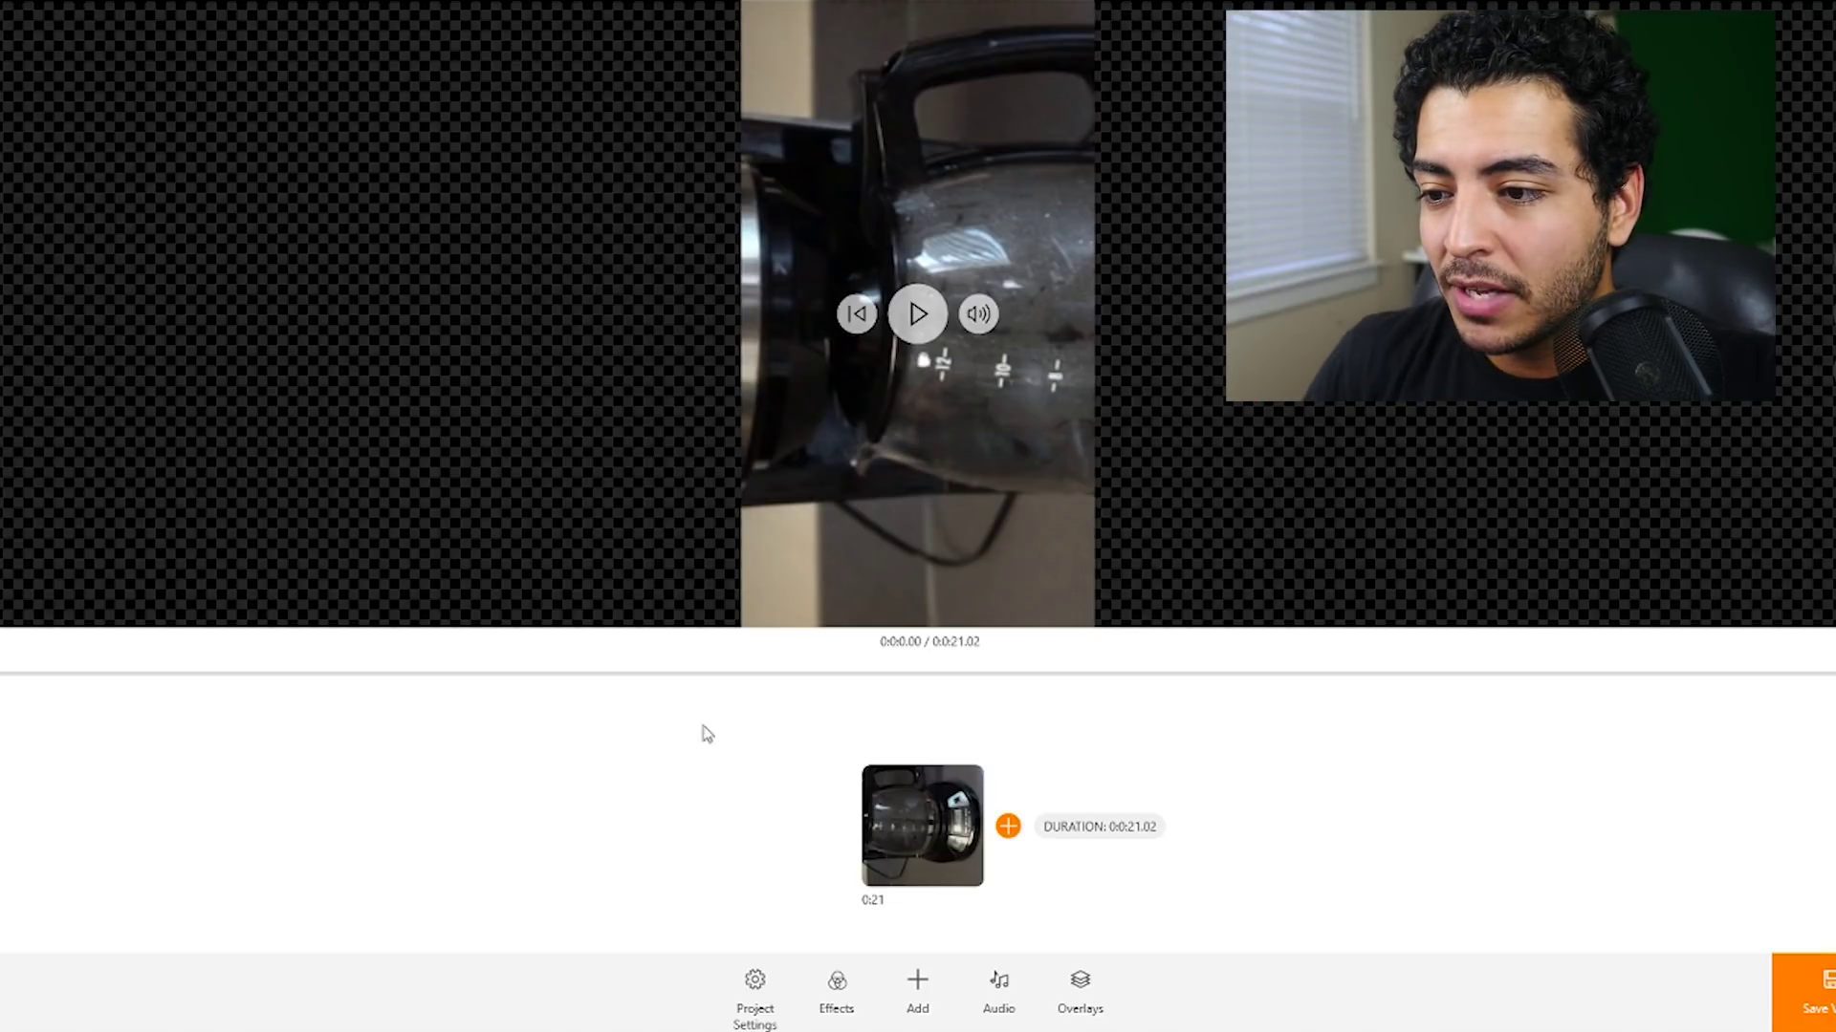
left_click(913, 812)
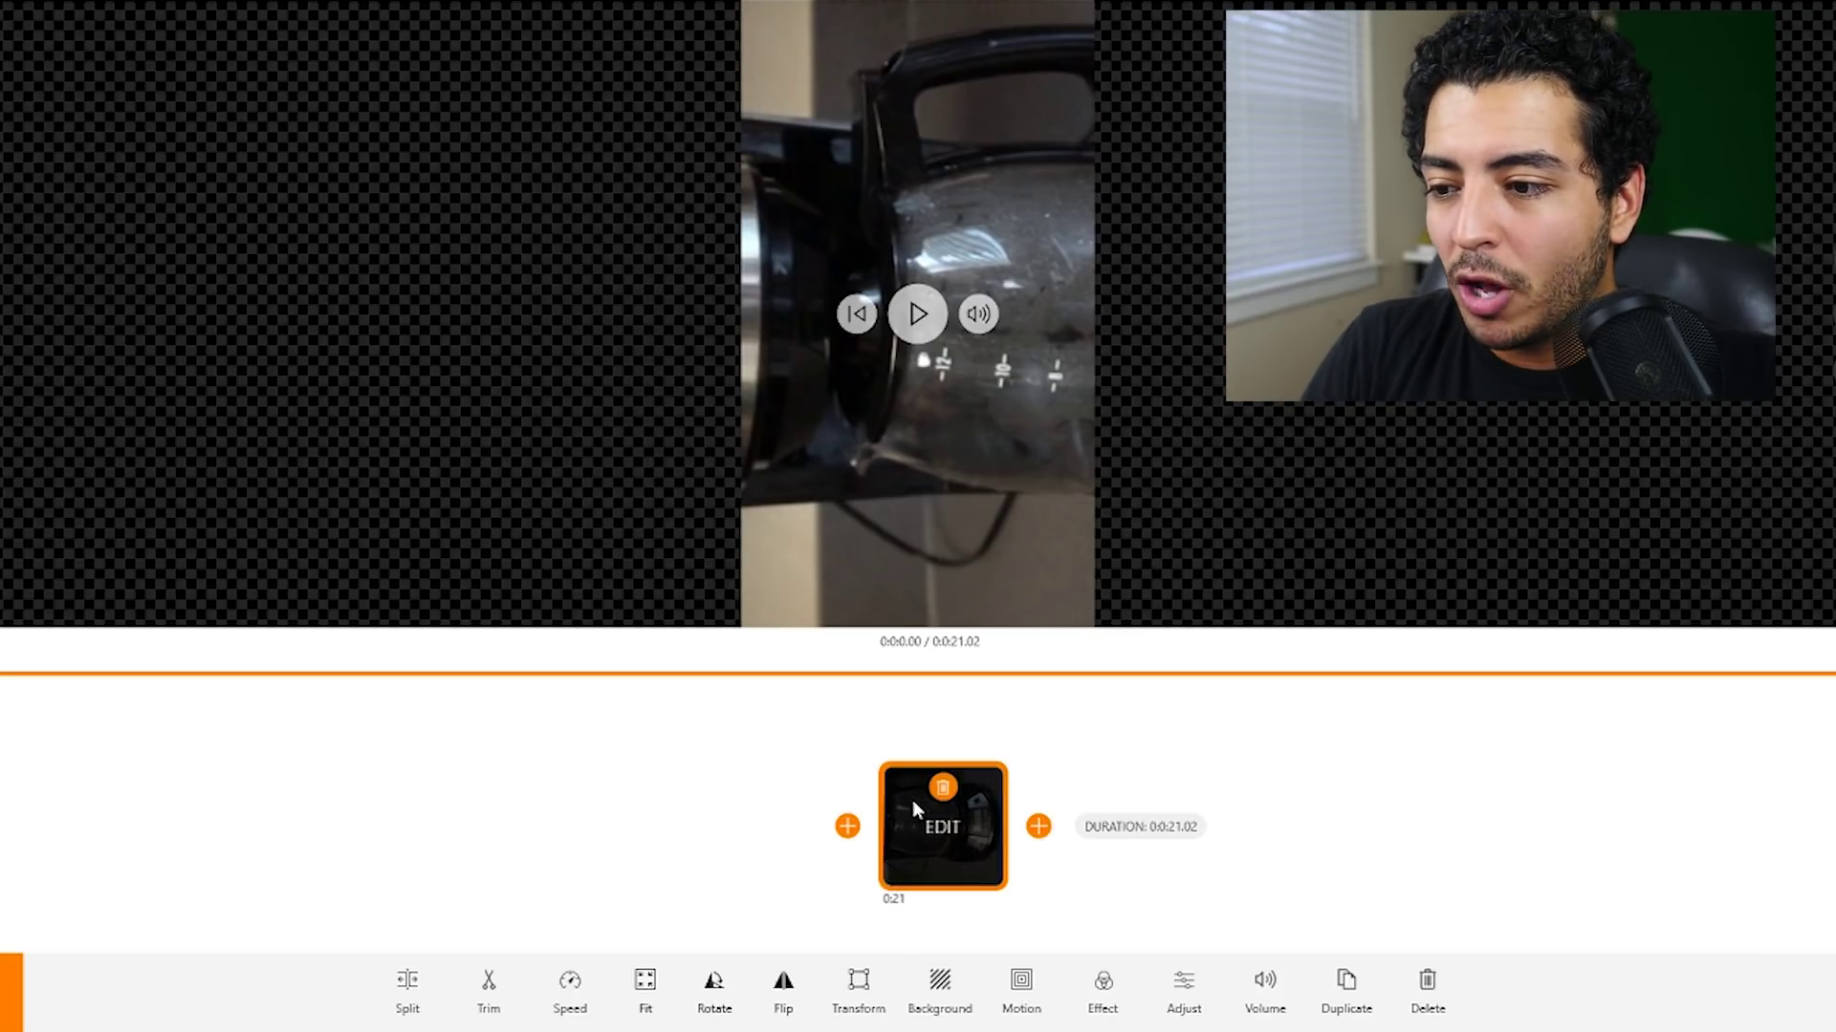
left_click(732, 994)
Step: Play and scrub through the rotated coffee maker clip to find the portion worth keeping
key("space")
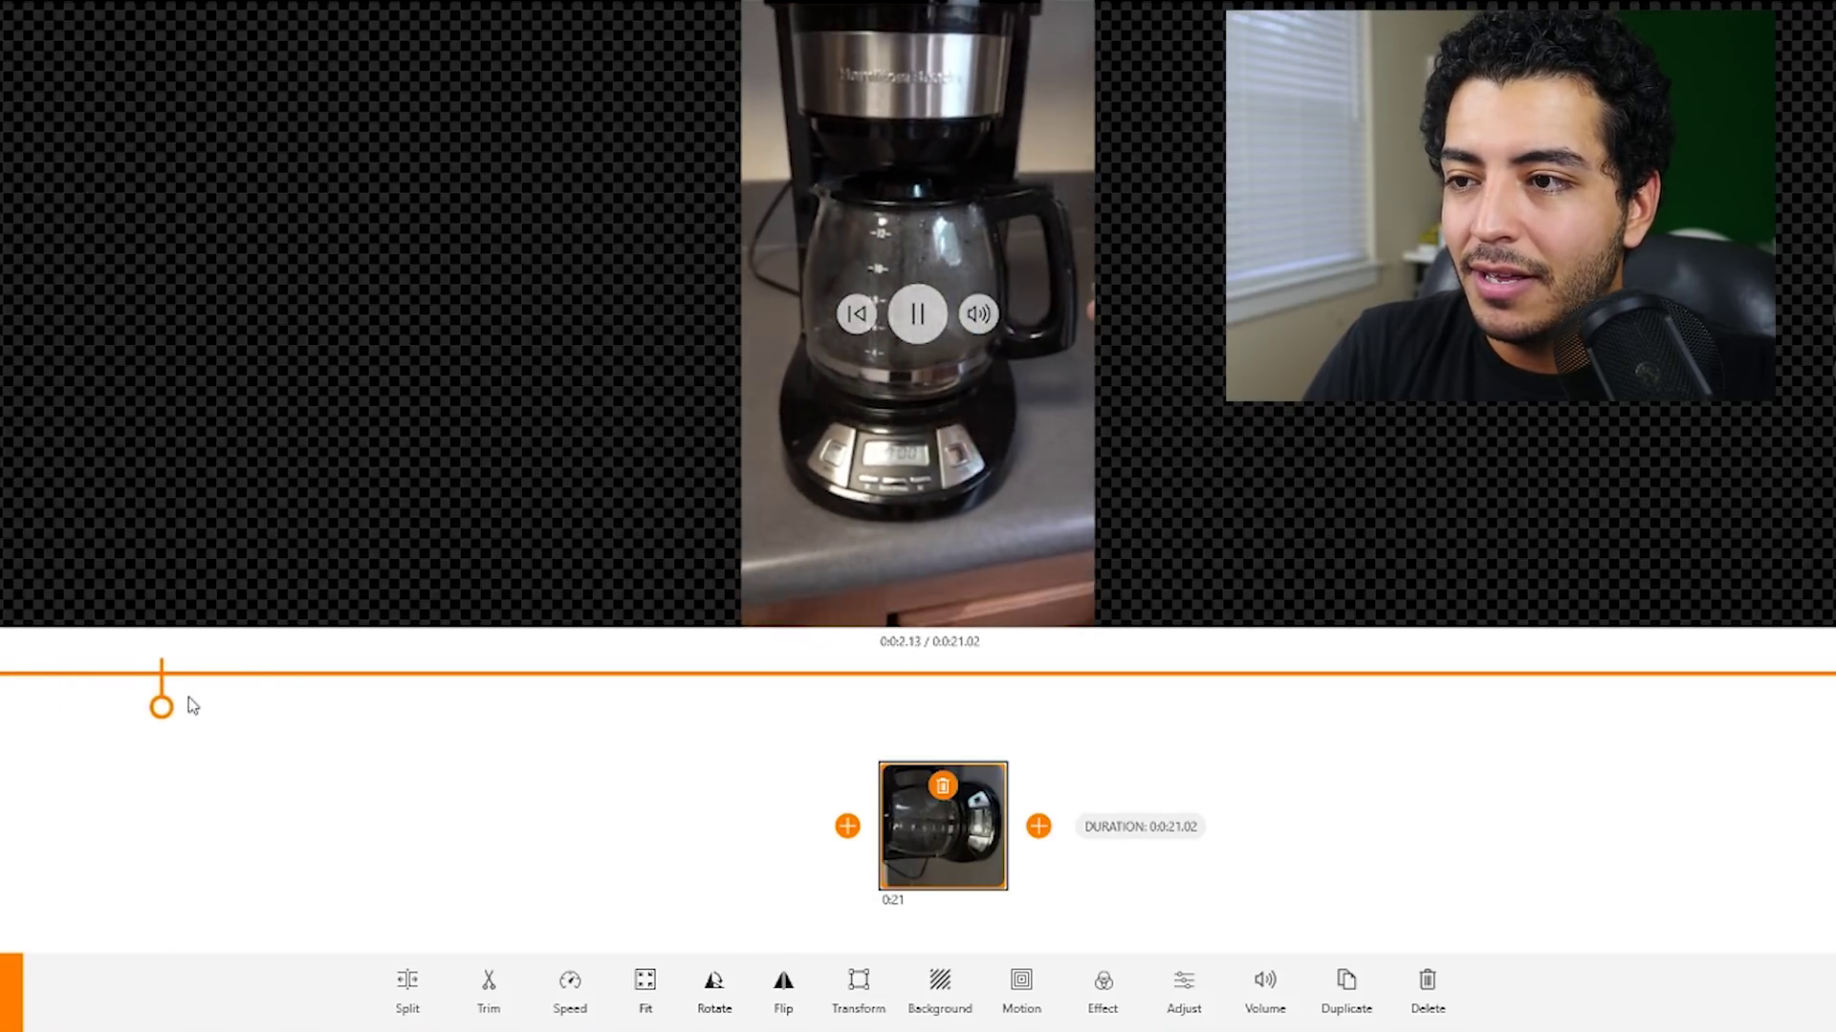
left_click_drag(248, 703, 427, 690)
left_click_drag(673, 676, 736, 708)
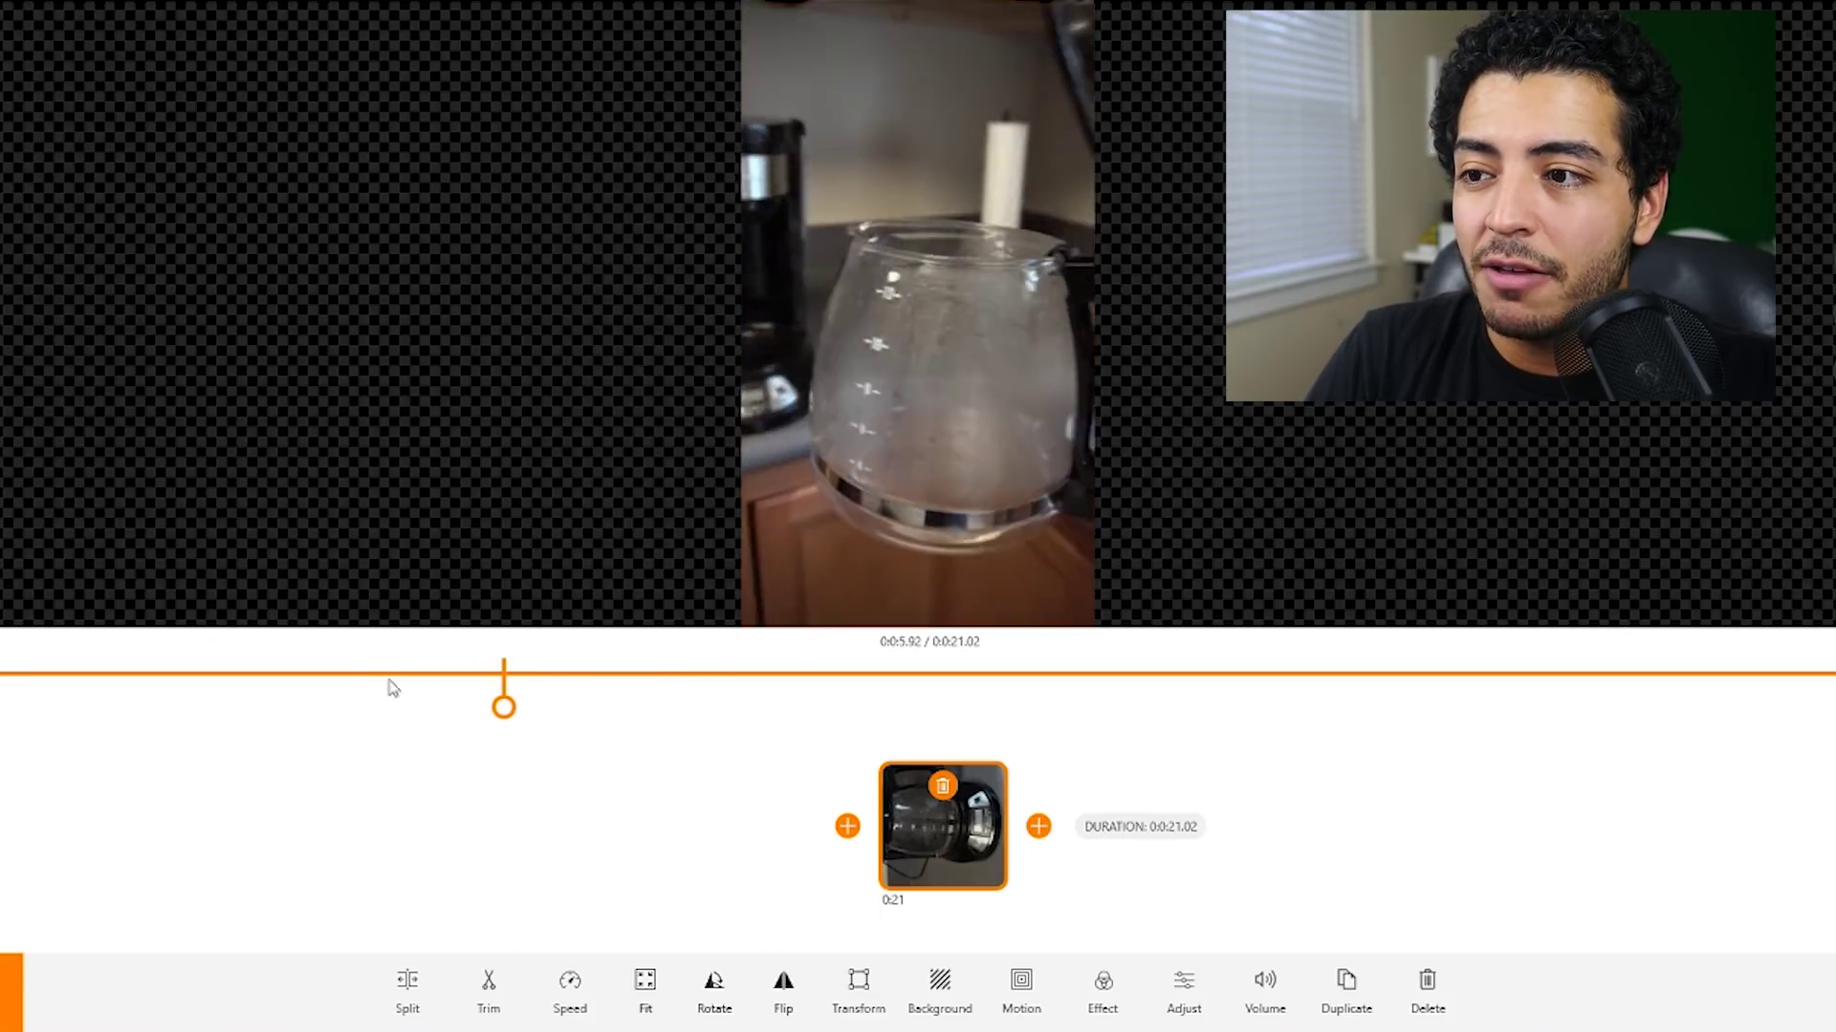
left_click(179, 708)
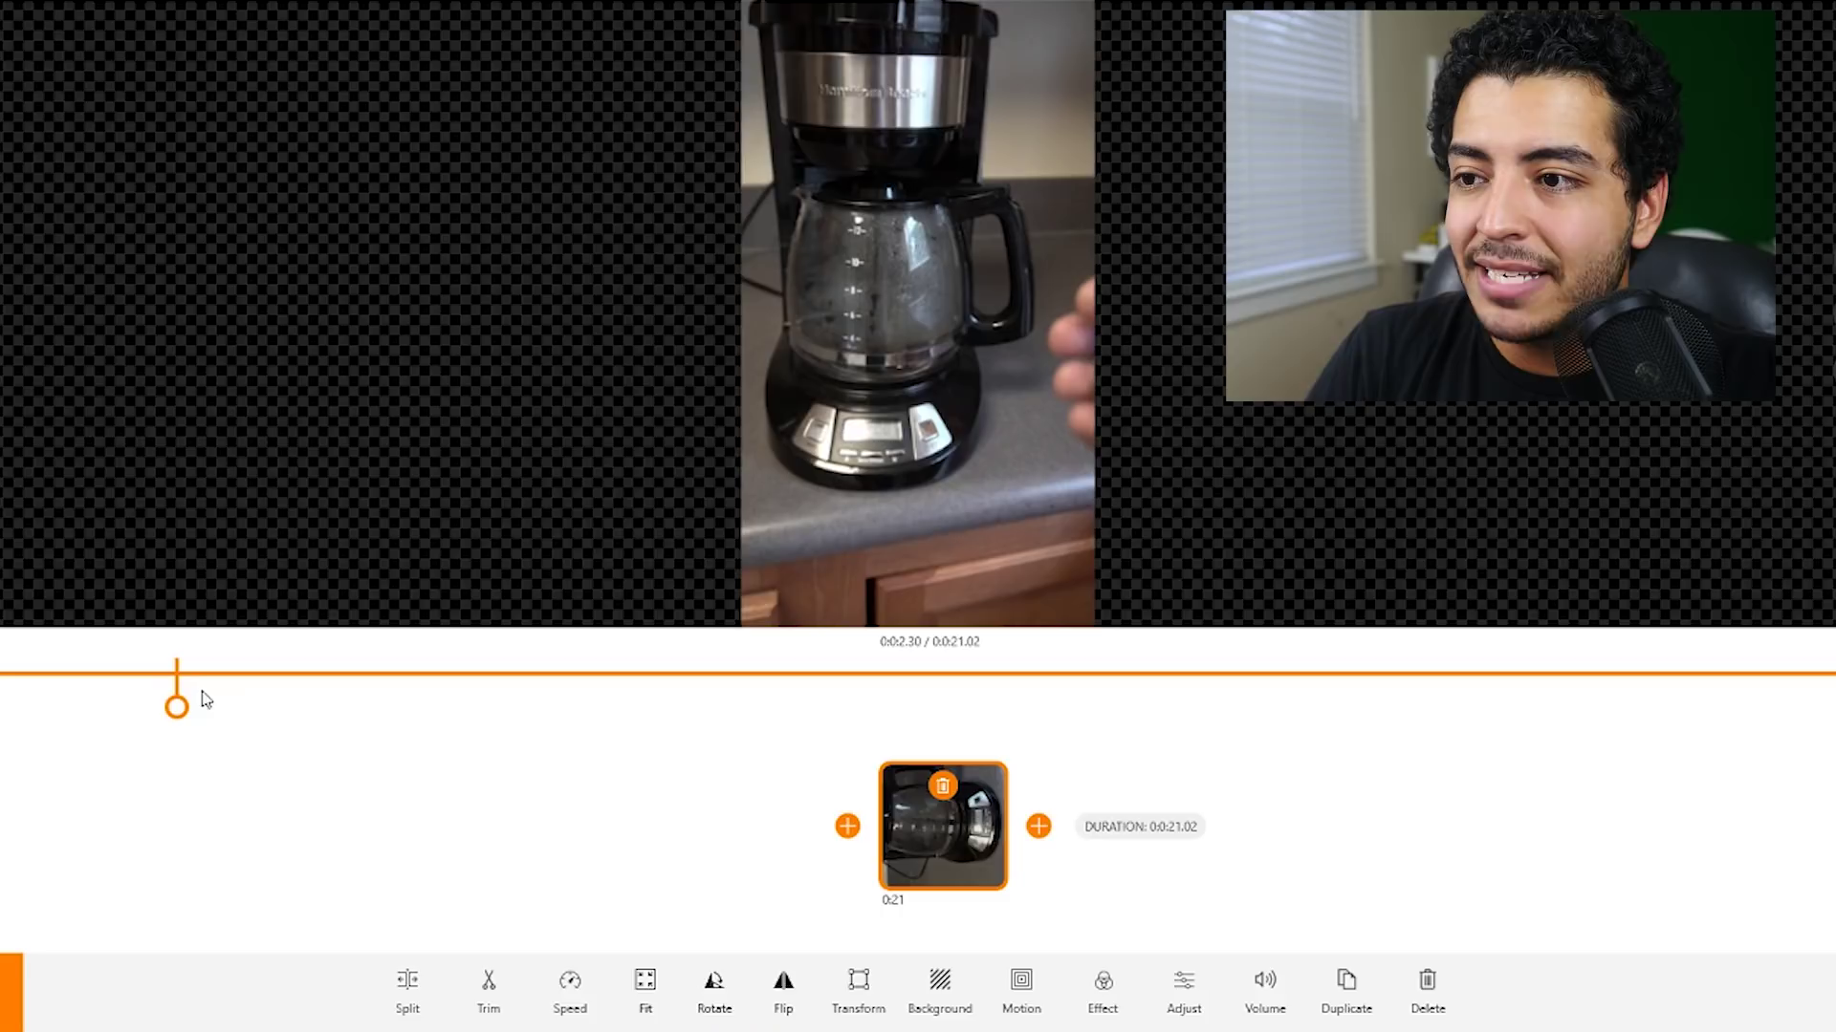
left_click_drag(175, 708, 5, 708)
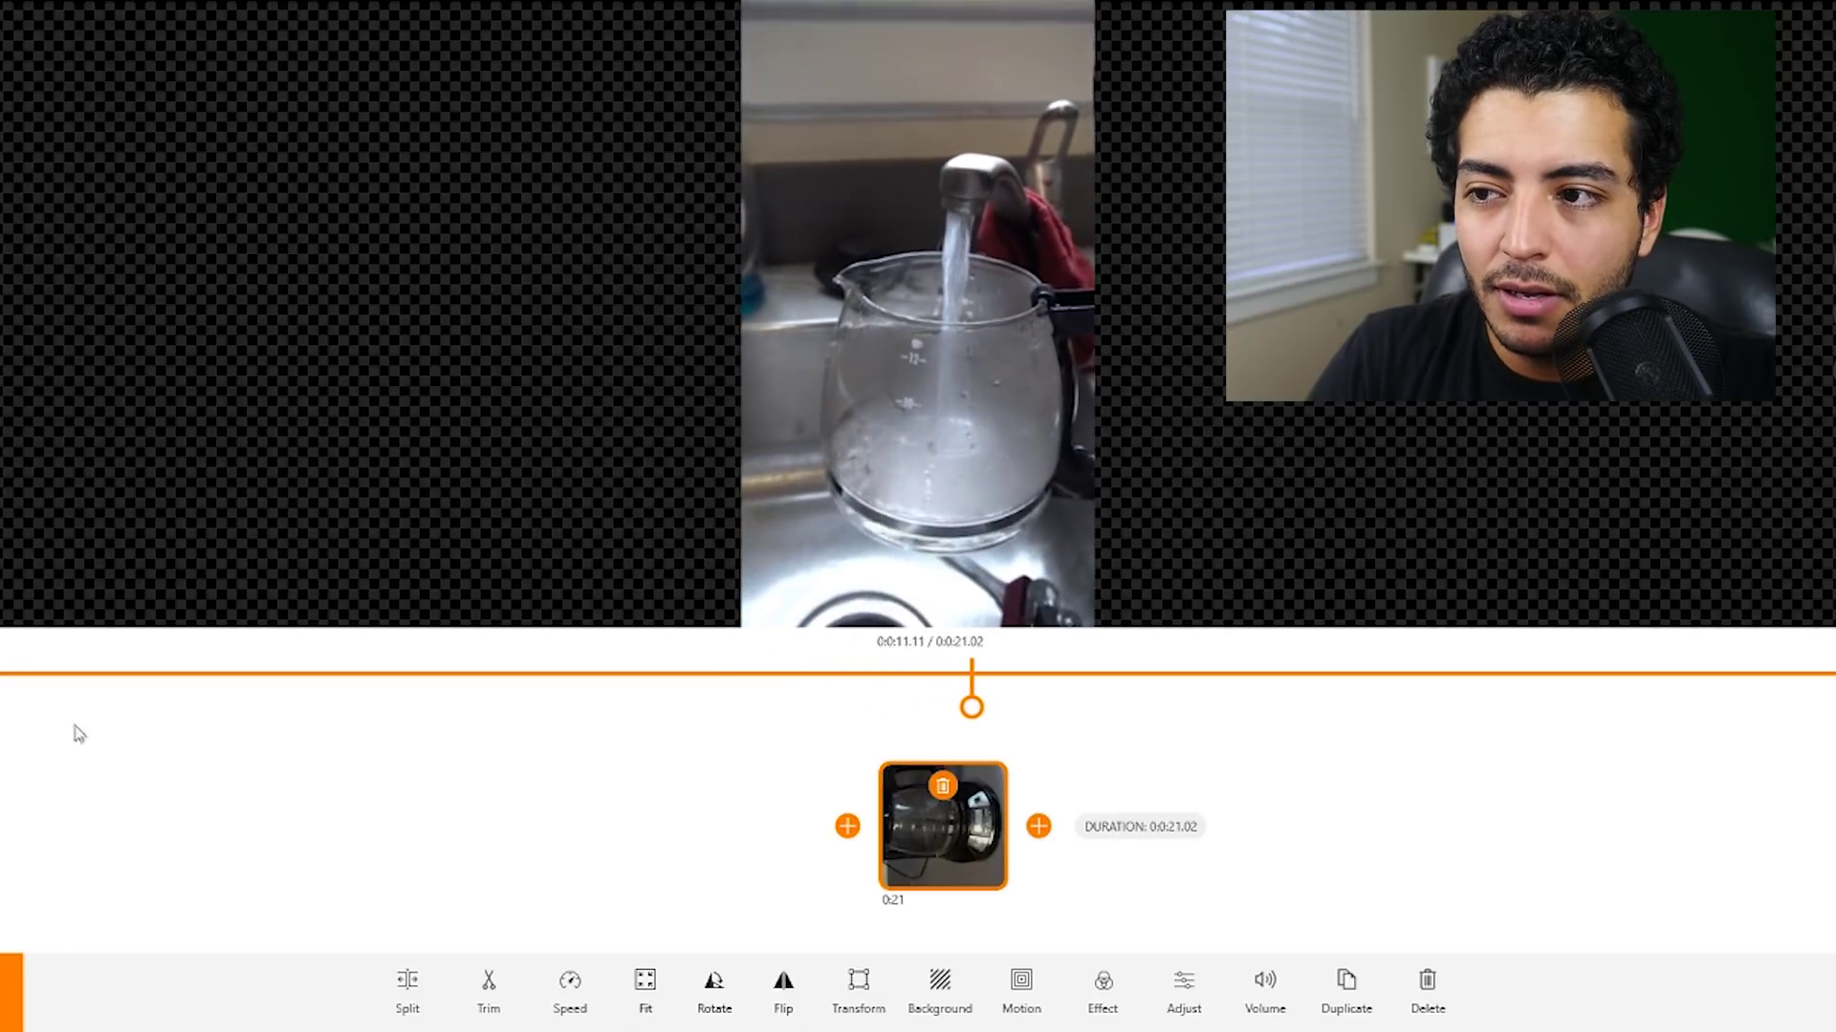
mouse_move(1159, 369)
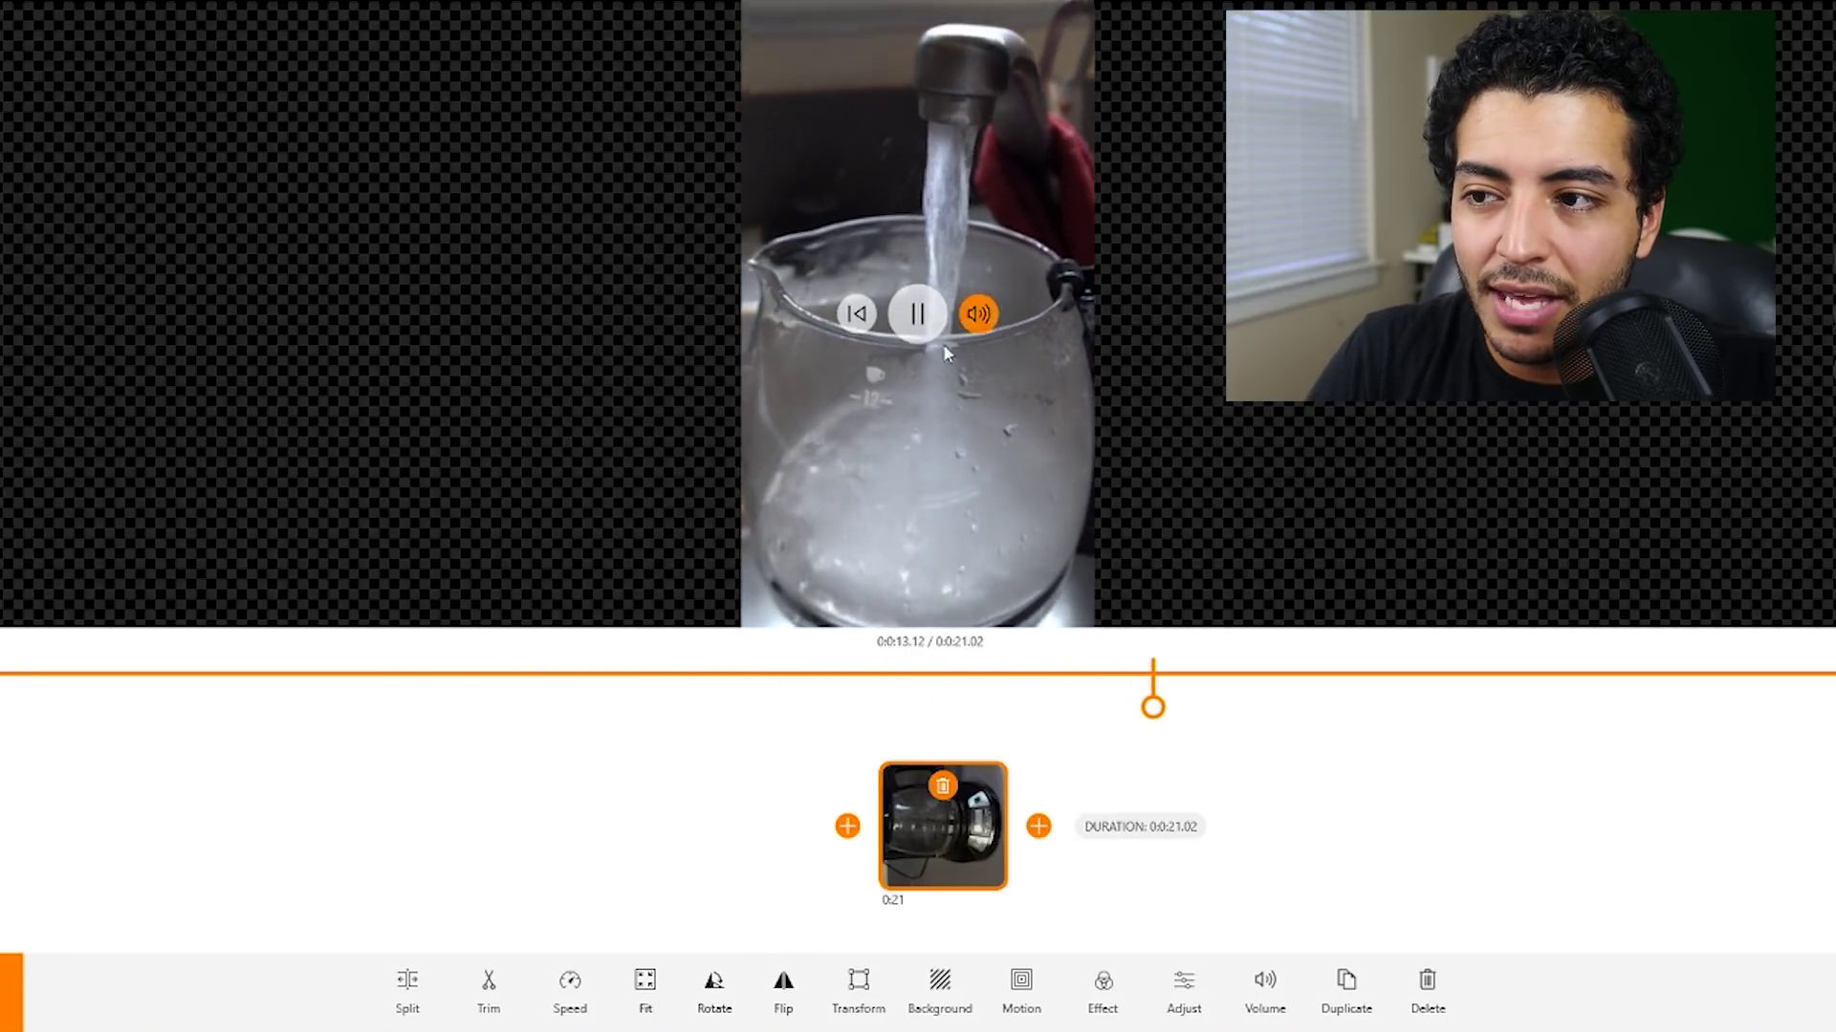
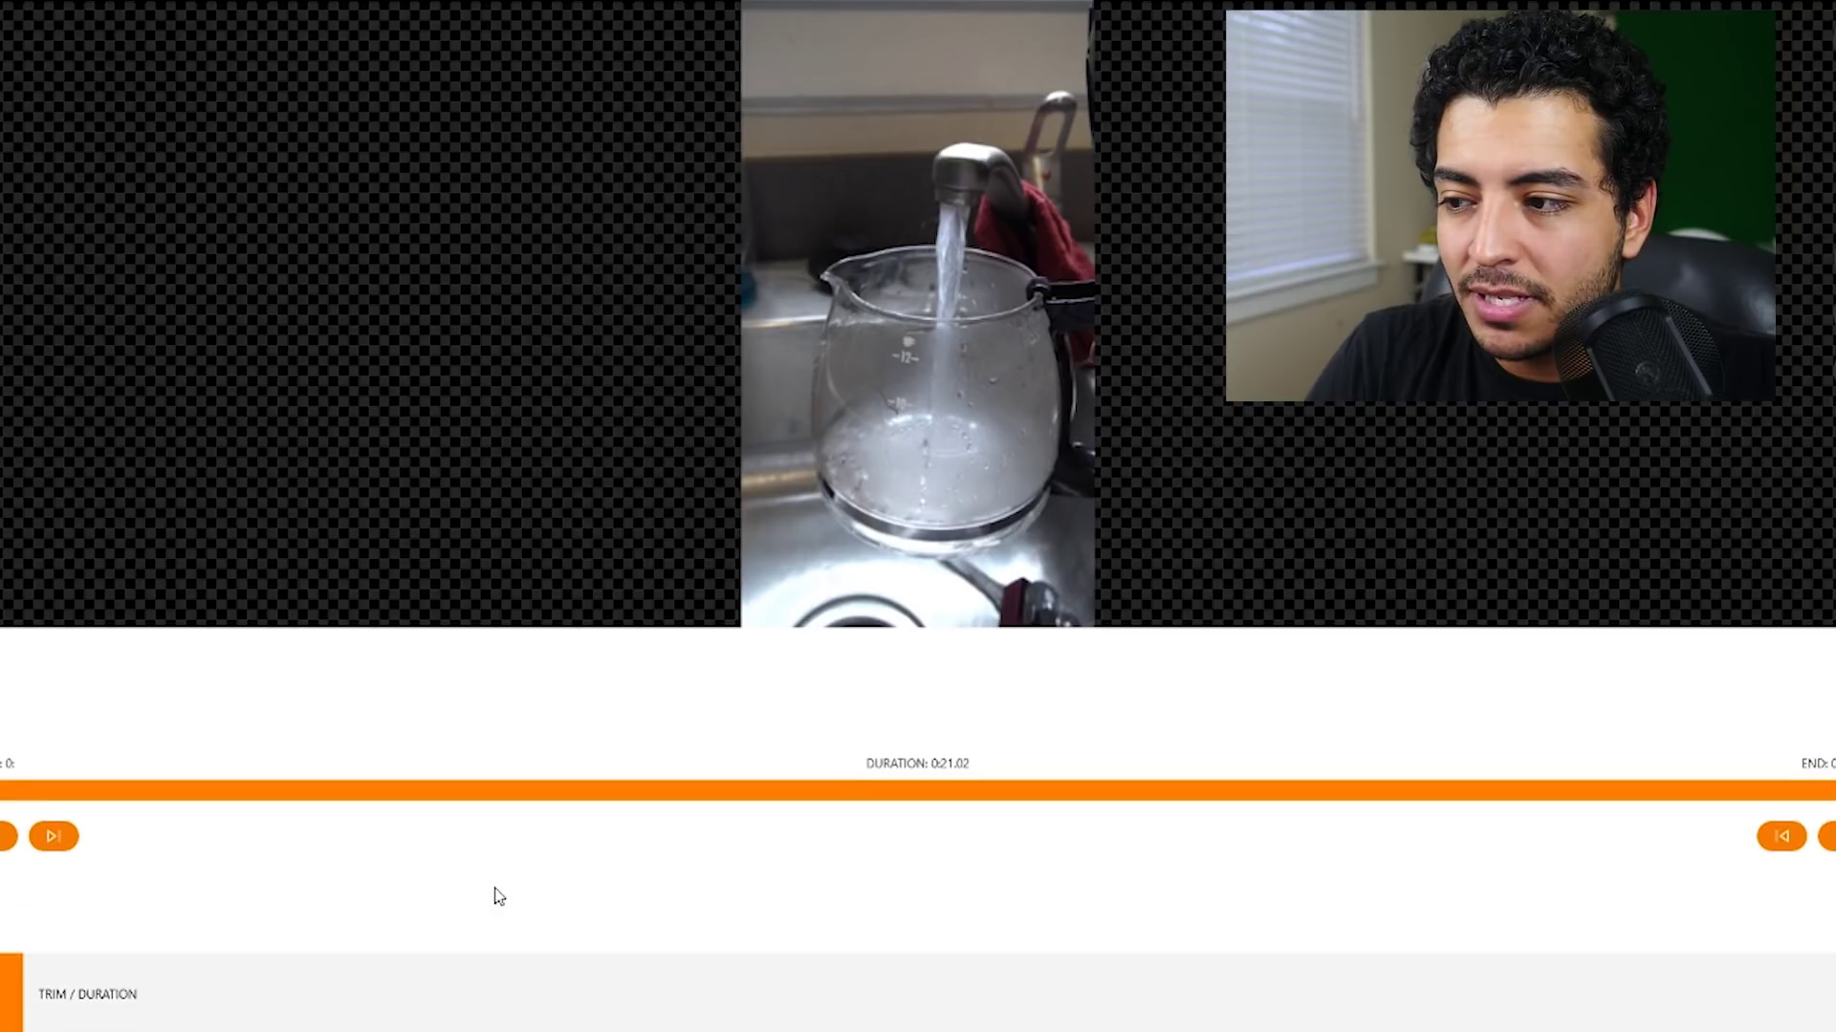
Step: Trim the coffee maker clip to start at 0:3.92 and run for 9.41 seconds
left_click_drag(5, 789, 326, 775)
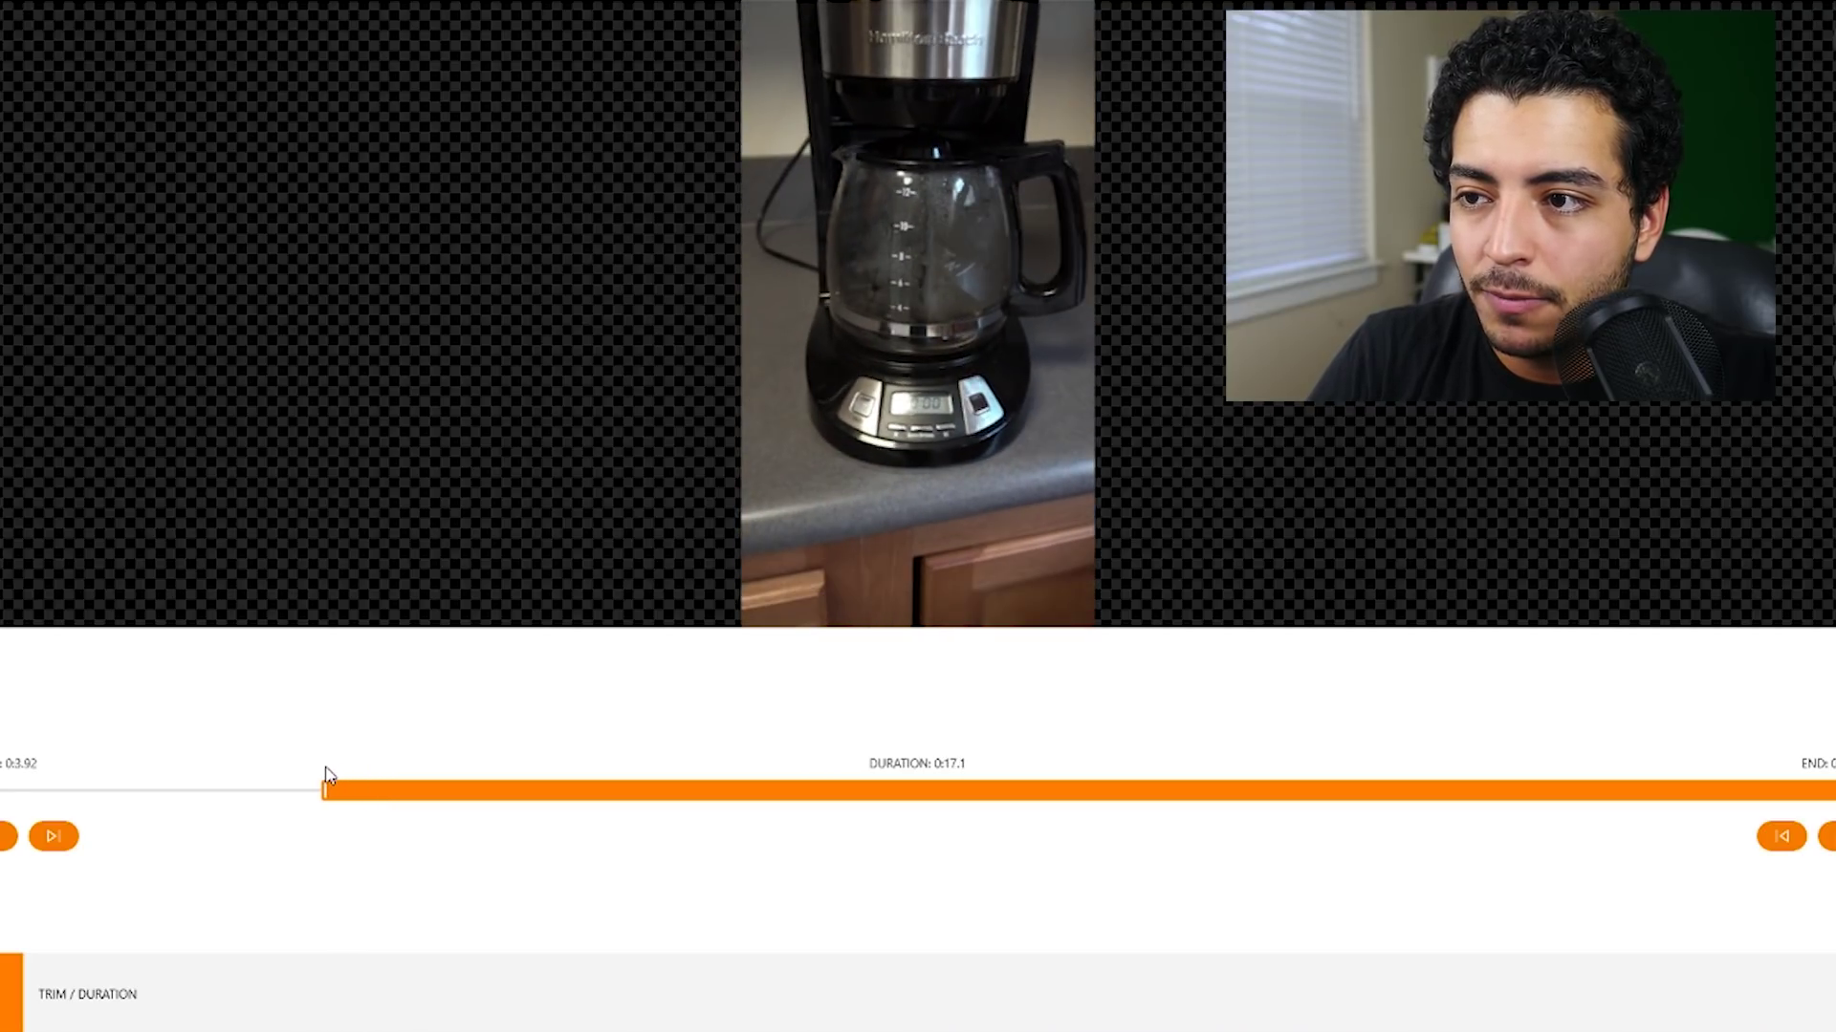
left_click(904, 316)
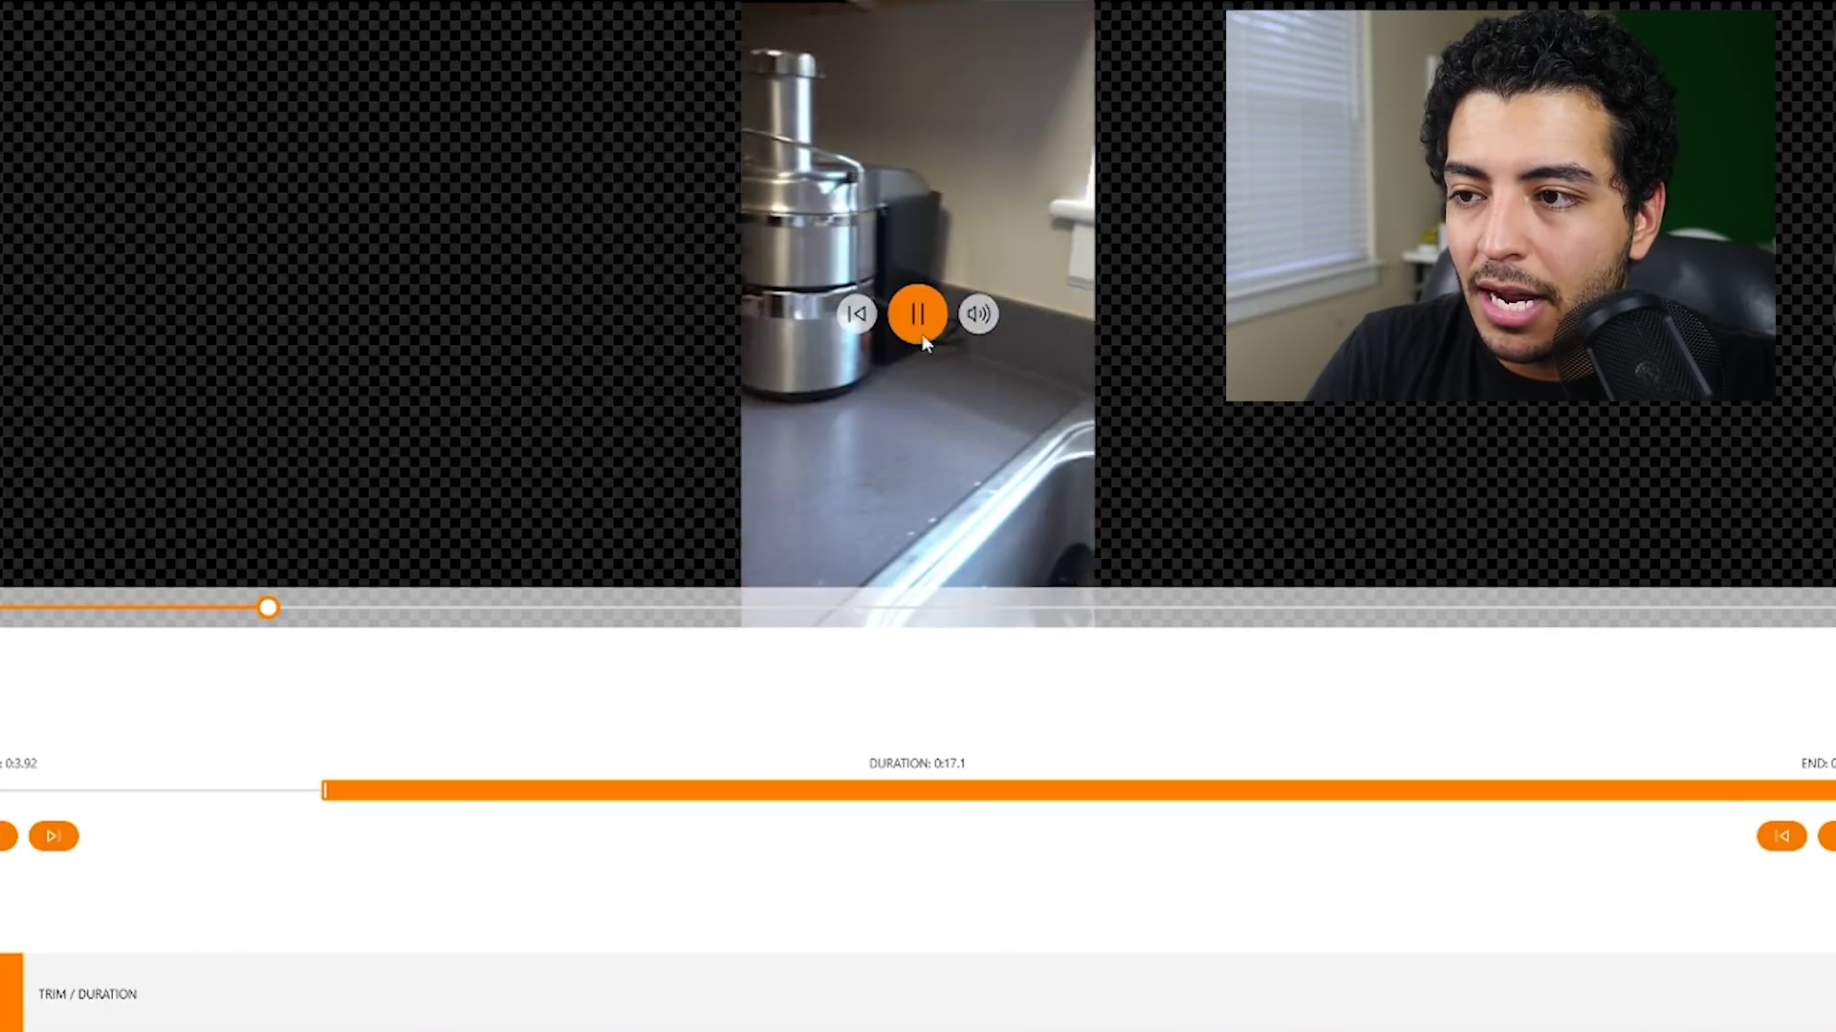
left_click_drag(1834, 789, 1301, 799)
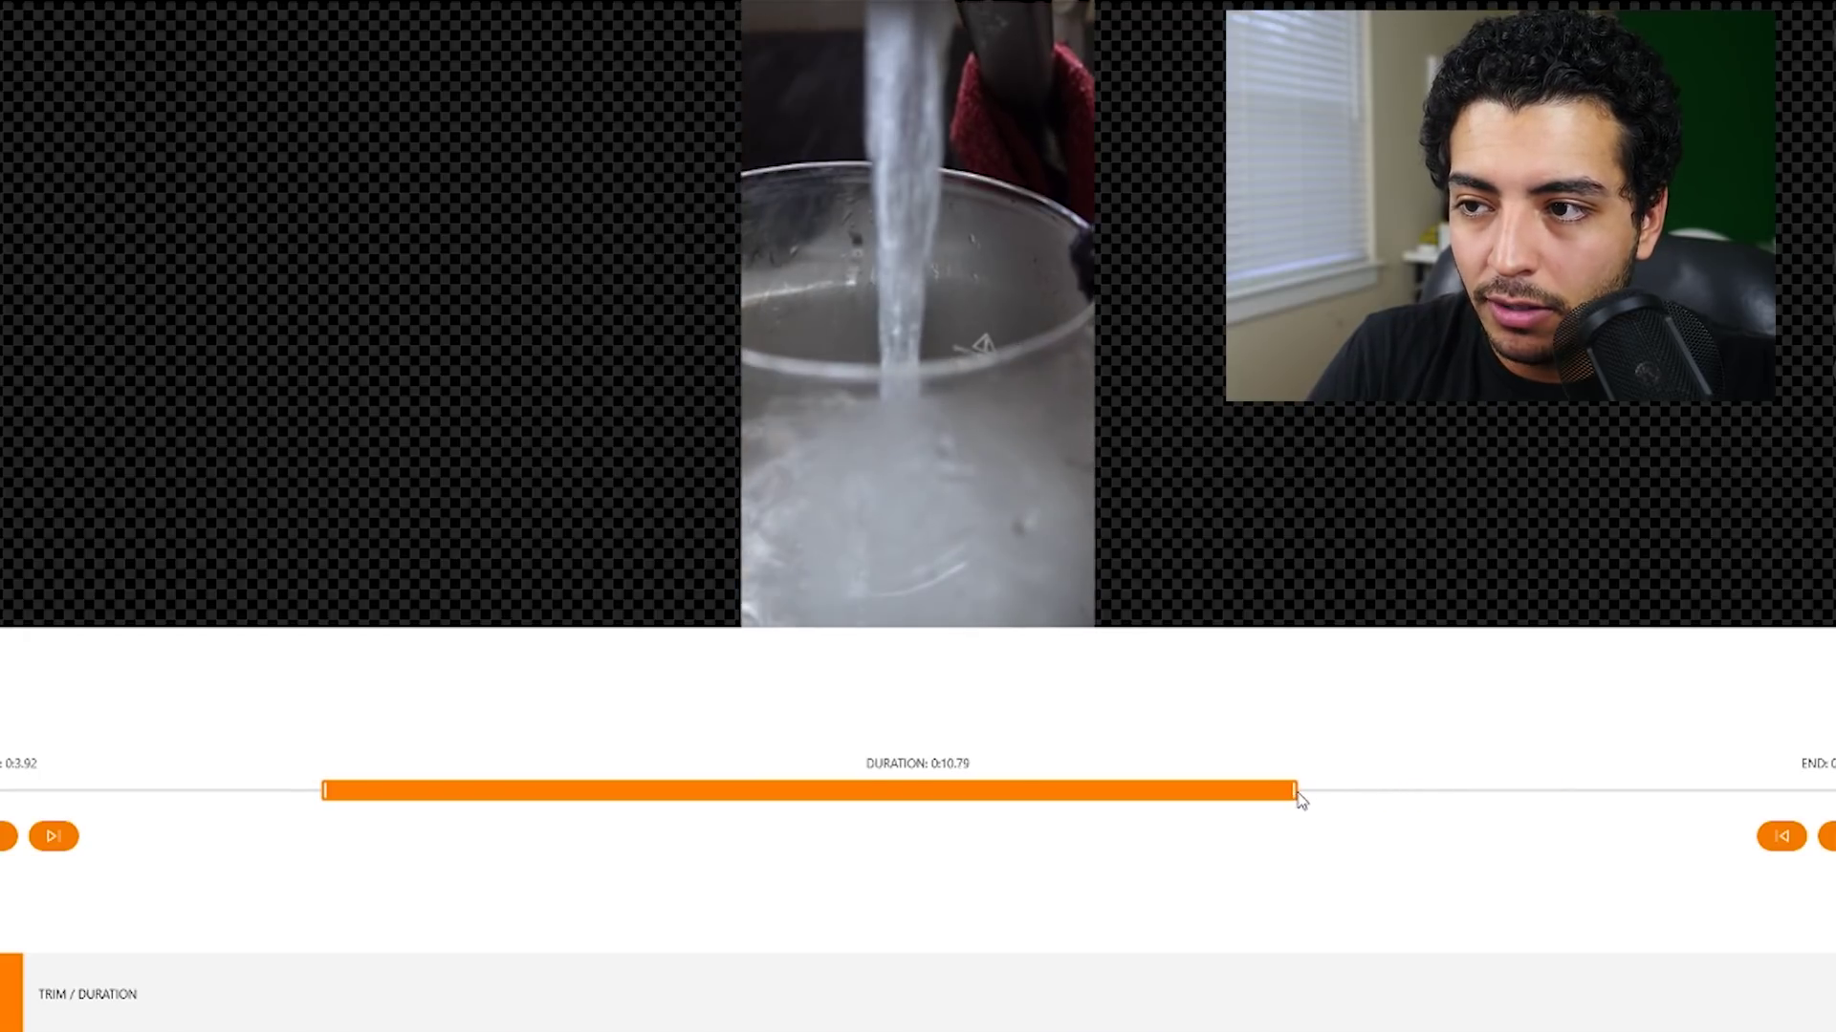
left_click_drag(1248, 808, 1176, 819)
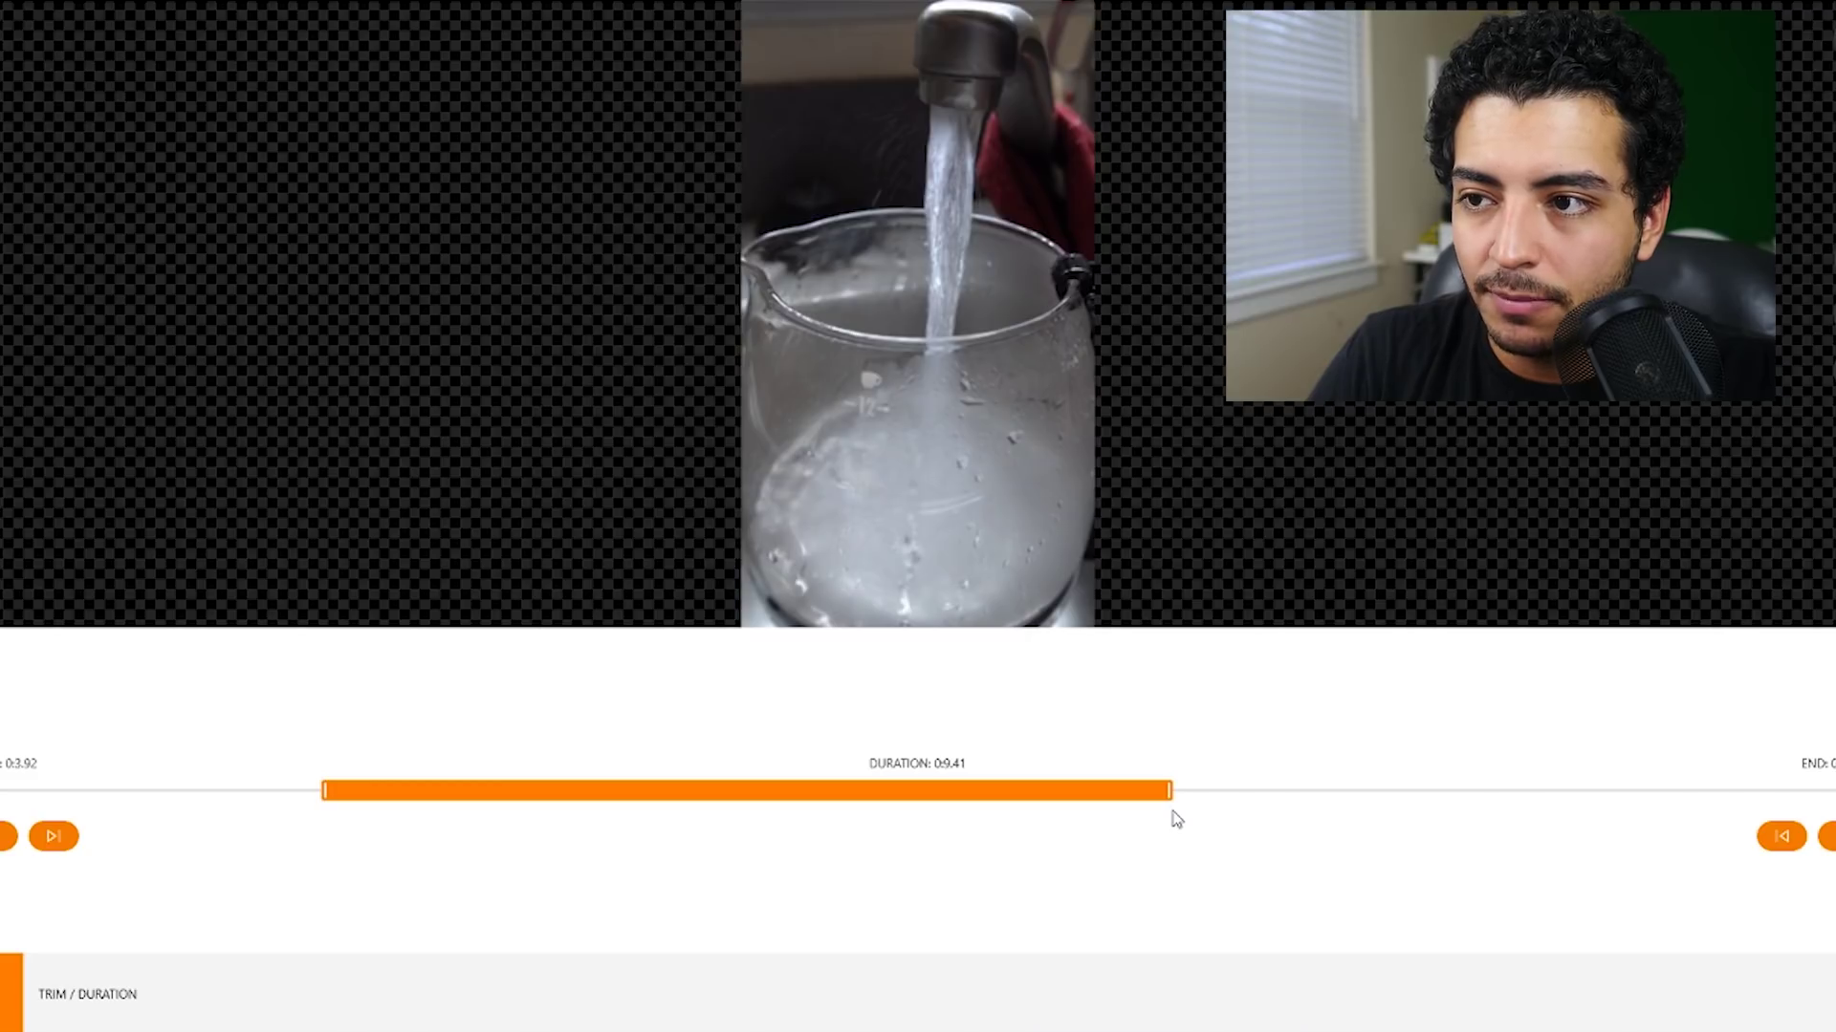
Step: Preview the trimmed range, leave trimming with the cut kept, and play the shortened coffee clip in the project
mouse_move(949, 320)
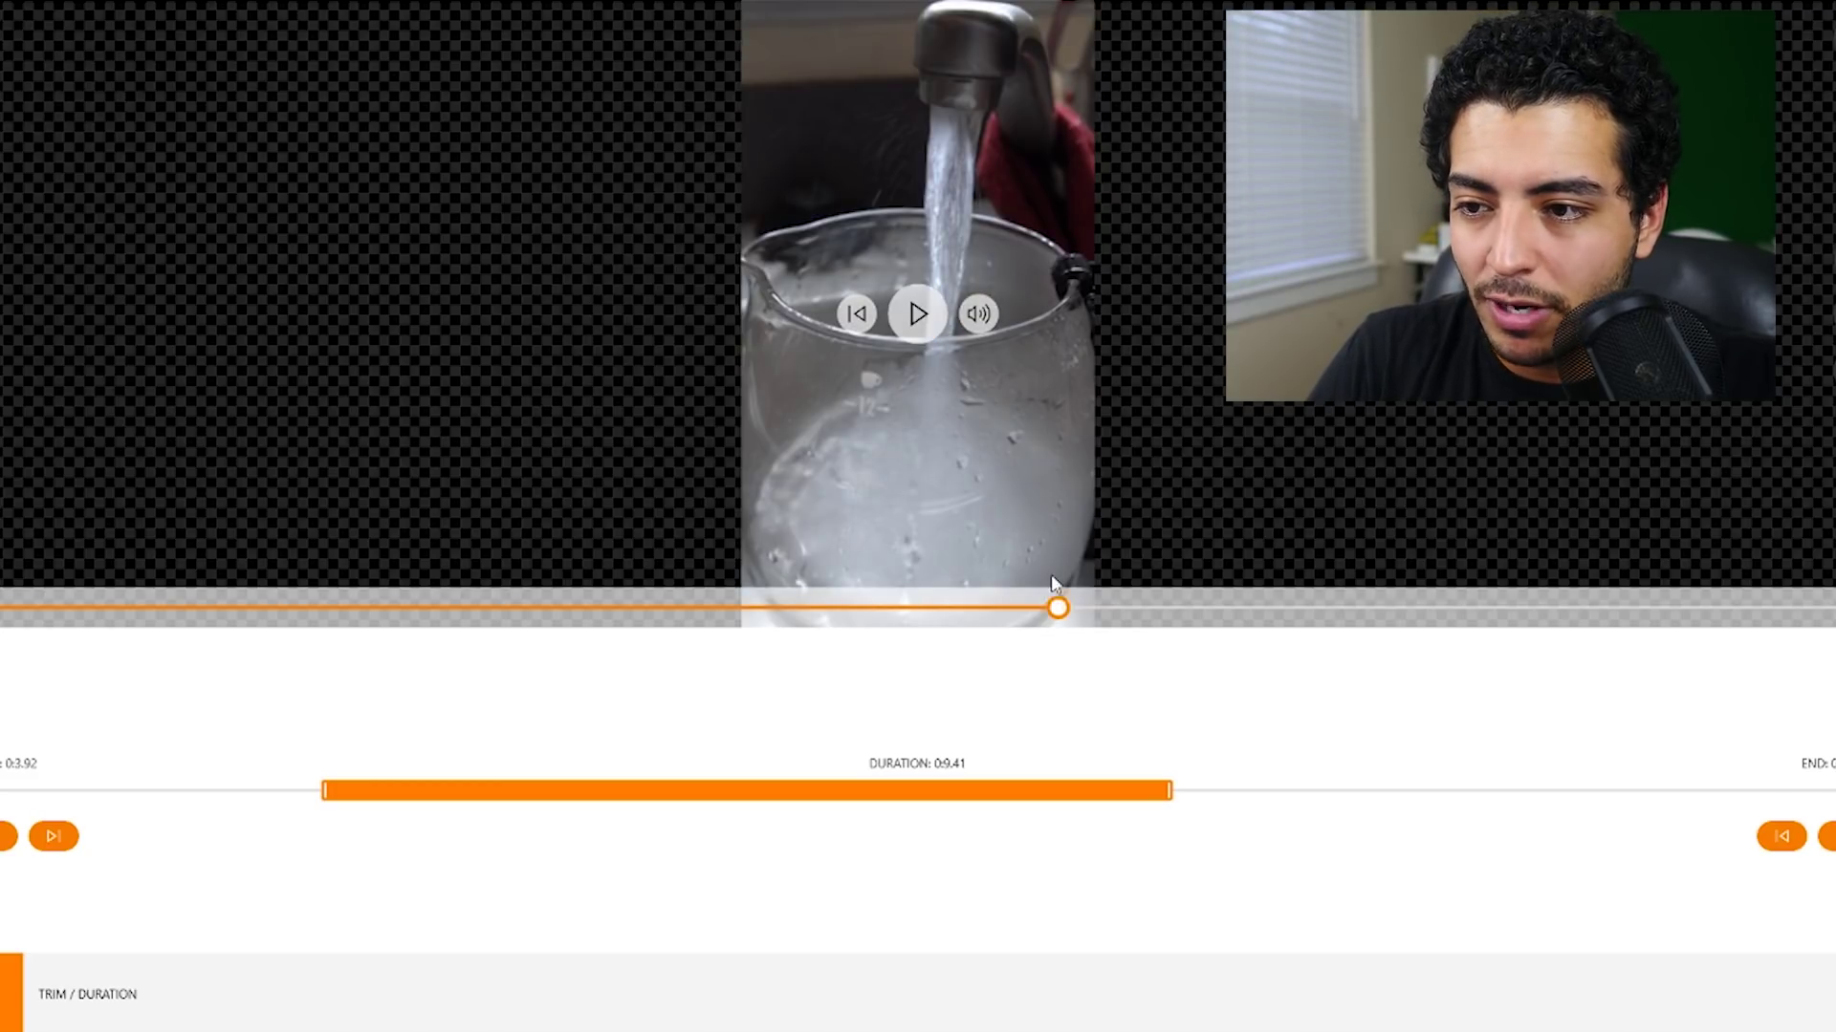
left_click(1069, 607)
left_click(928, 321)
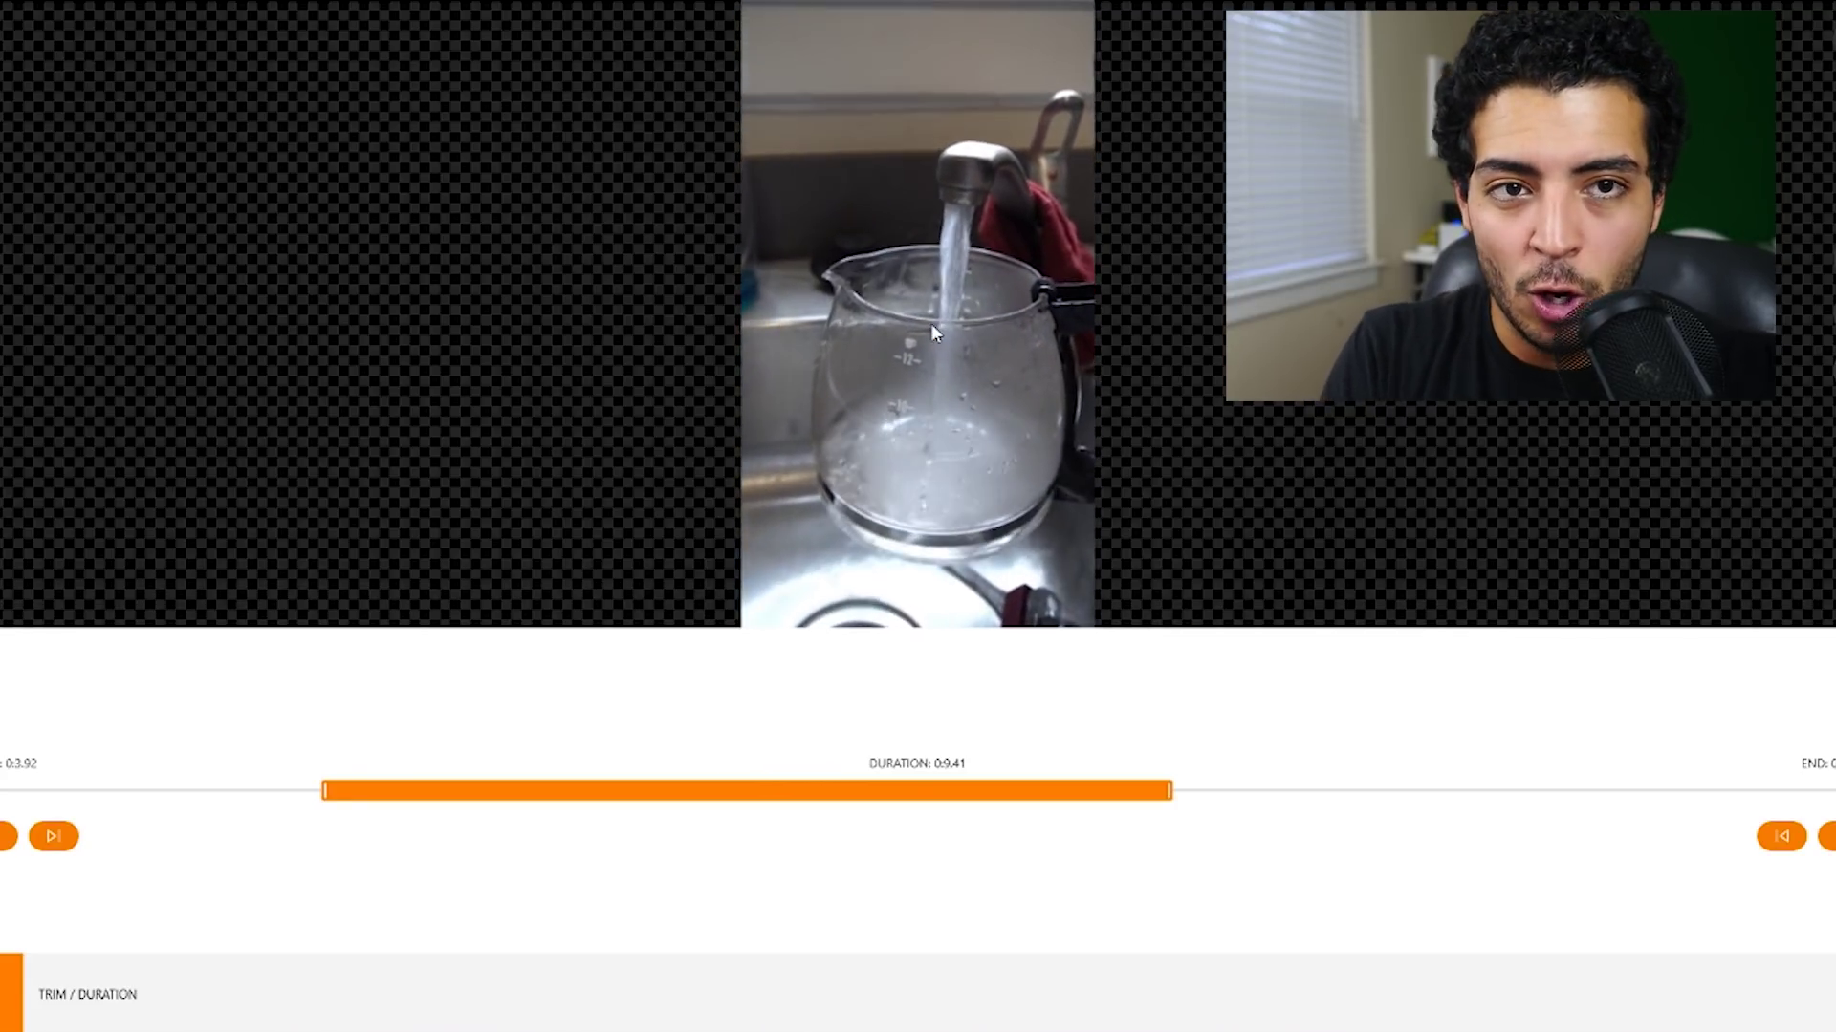
left_click(850, 305)
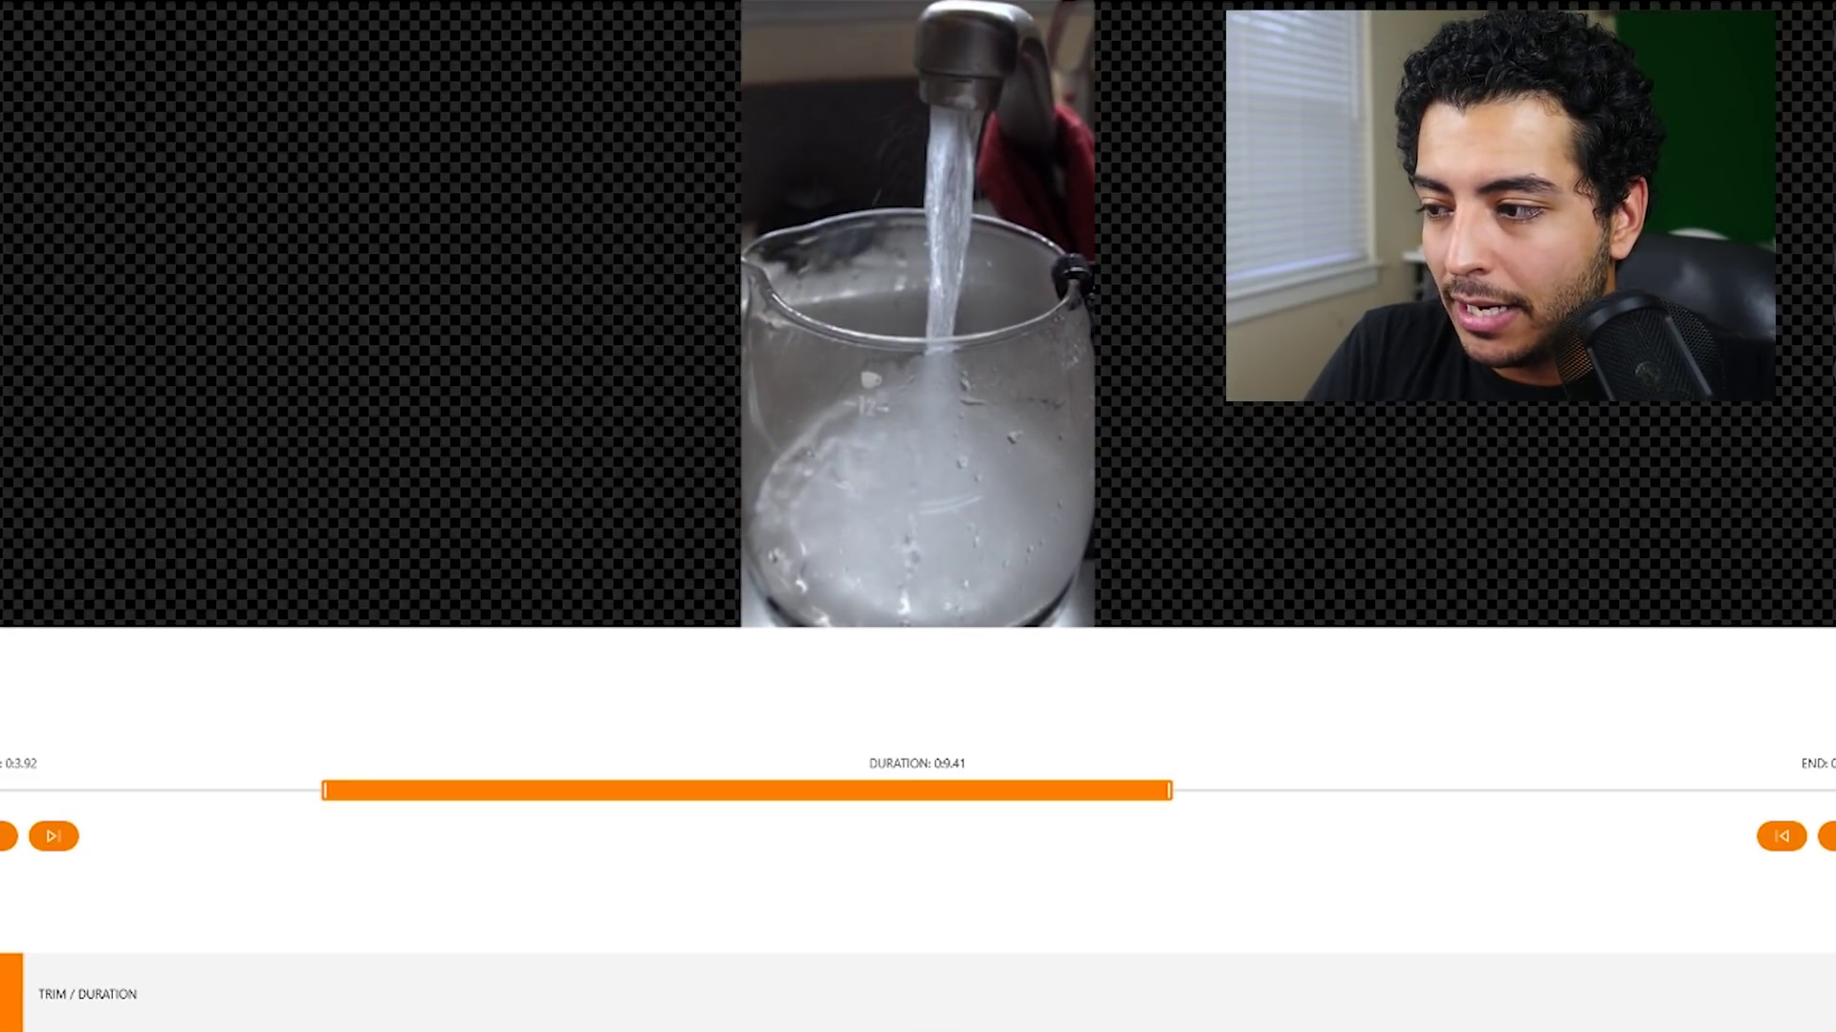
key("Escape")
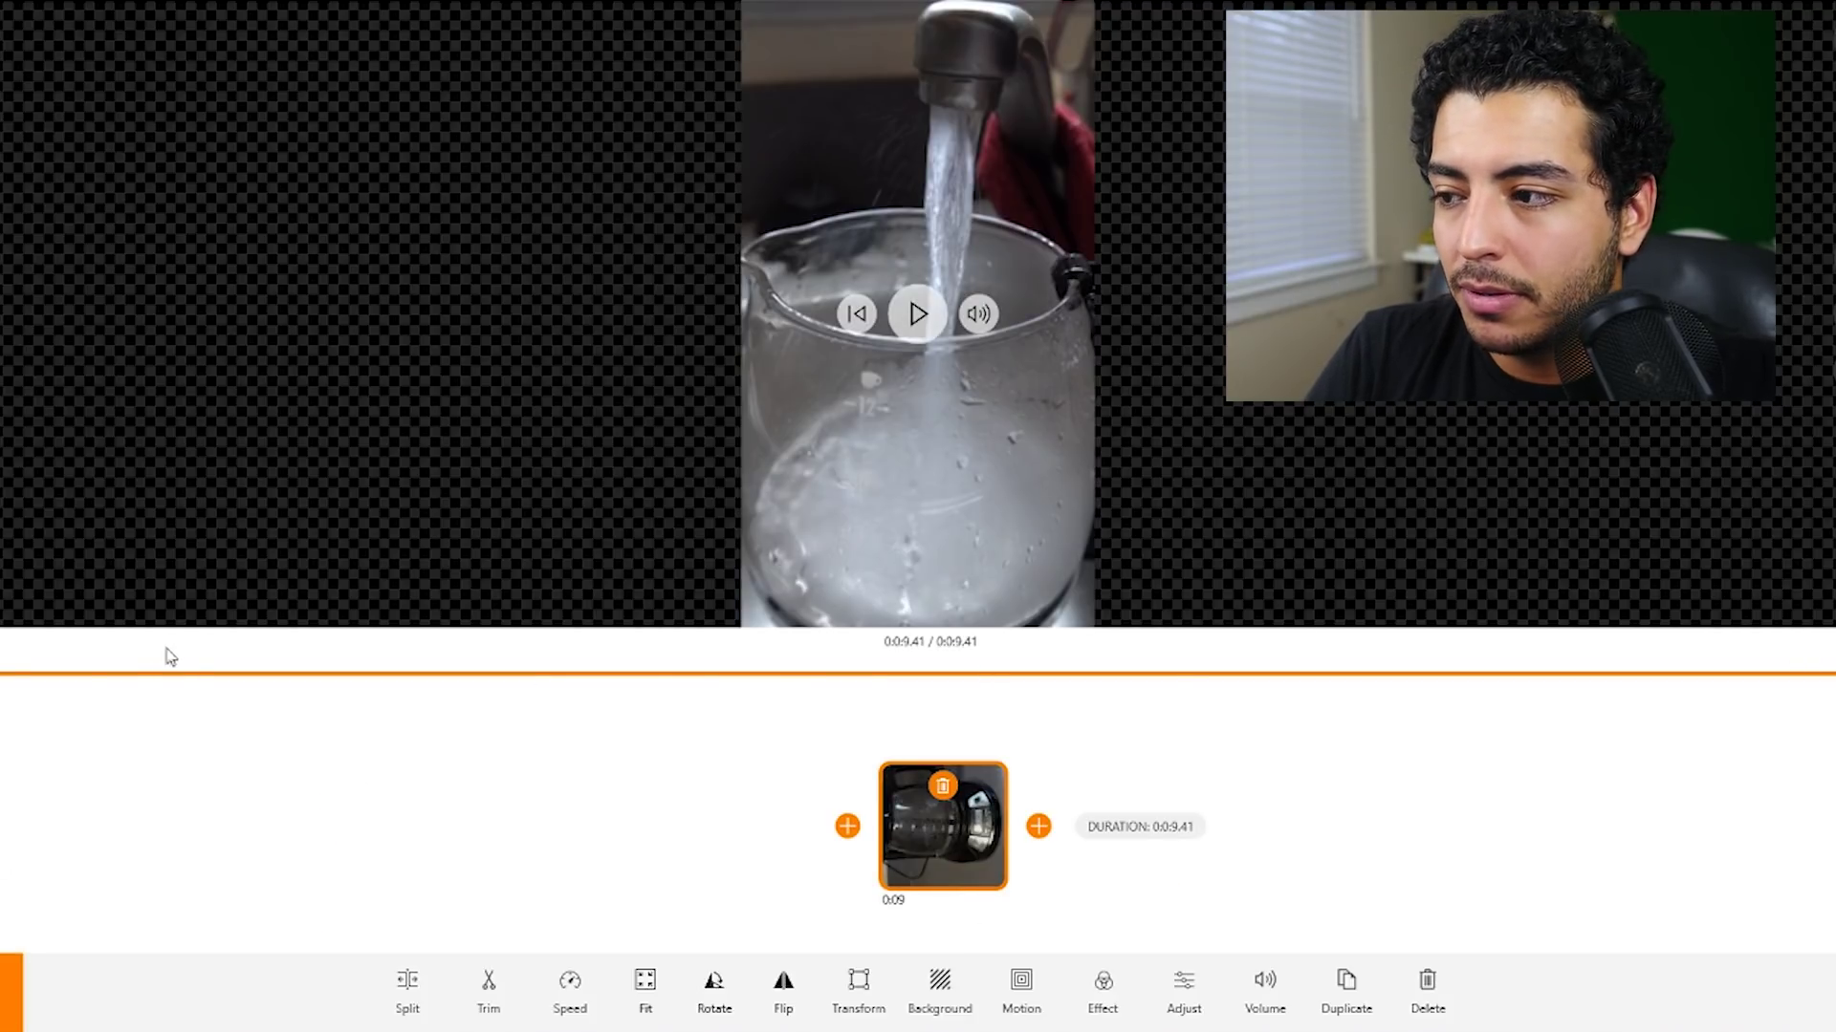
left_click(912, 320)
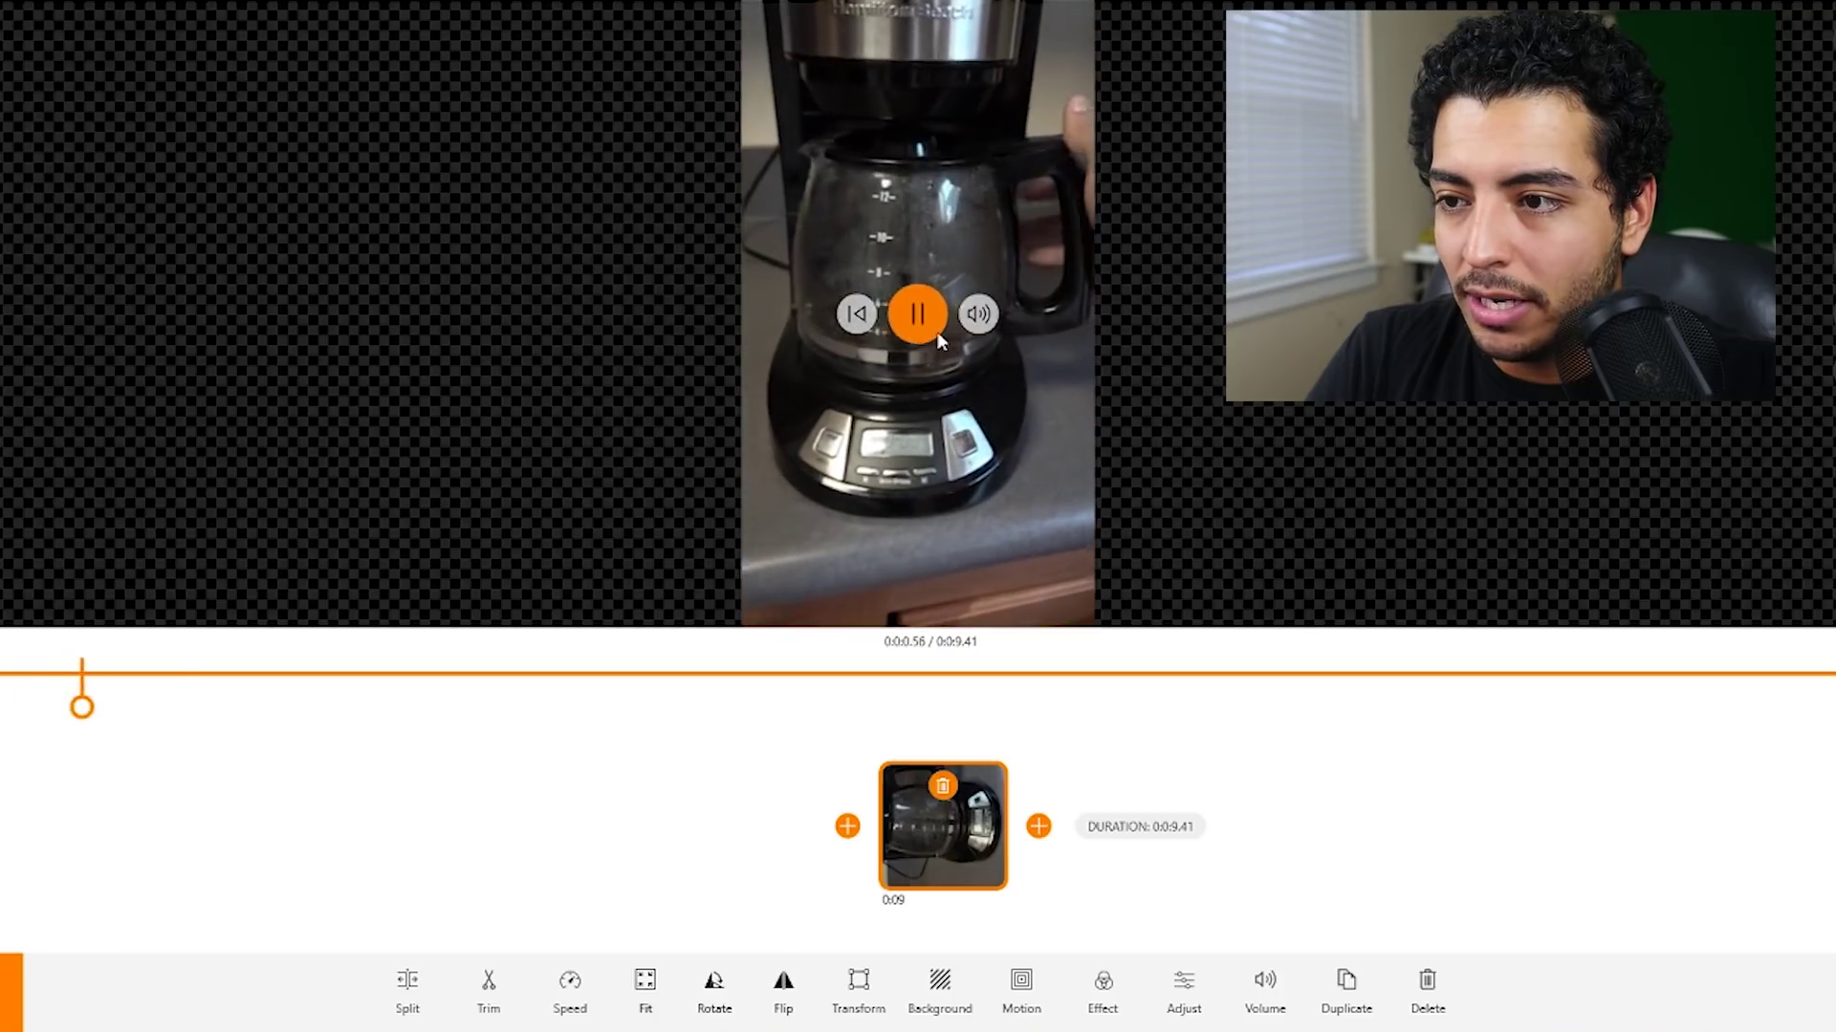
Step: Play the coffee clip from its start, pause at 0:2.30 and split it there
left_click(920, 321)
left_click_drag(281, 708, 10, 708)
left_click(909, 316)
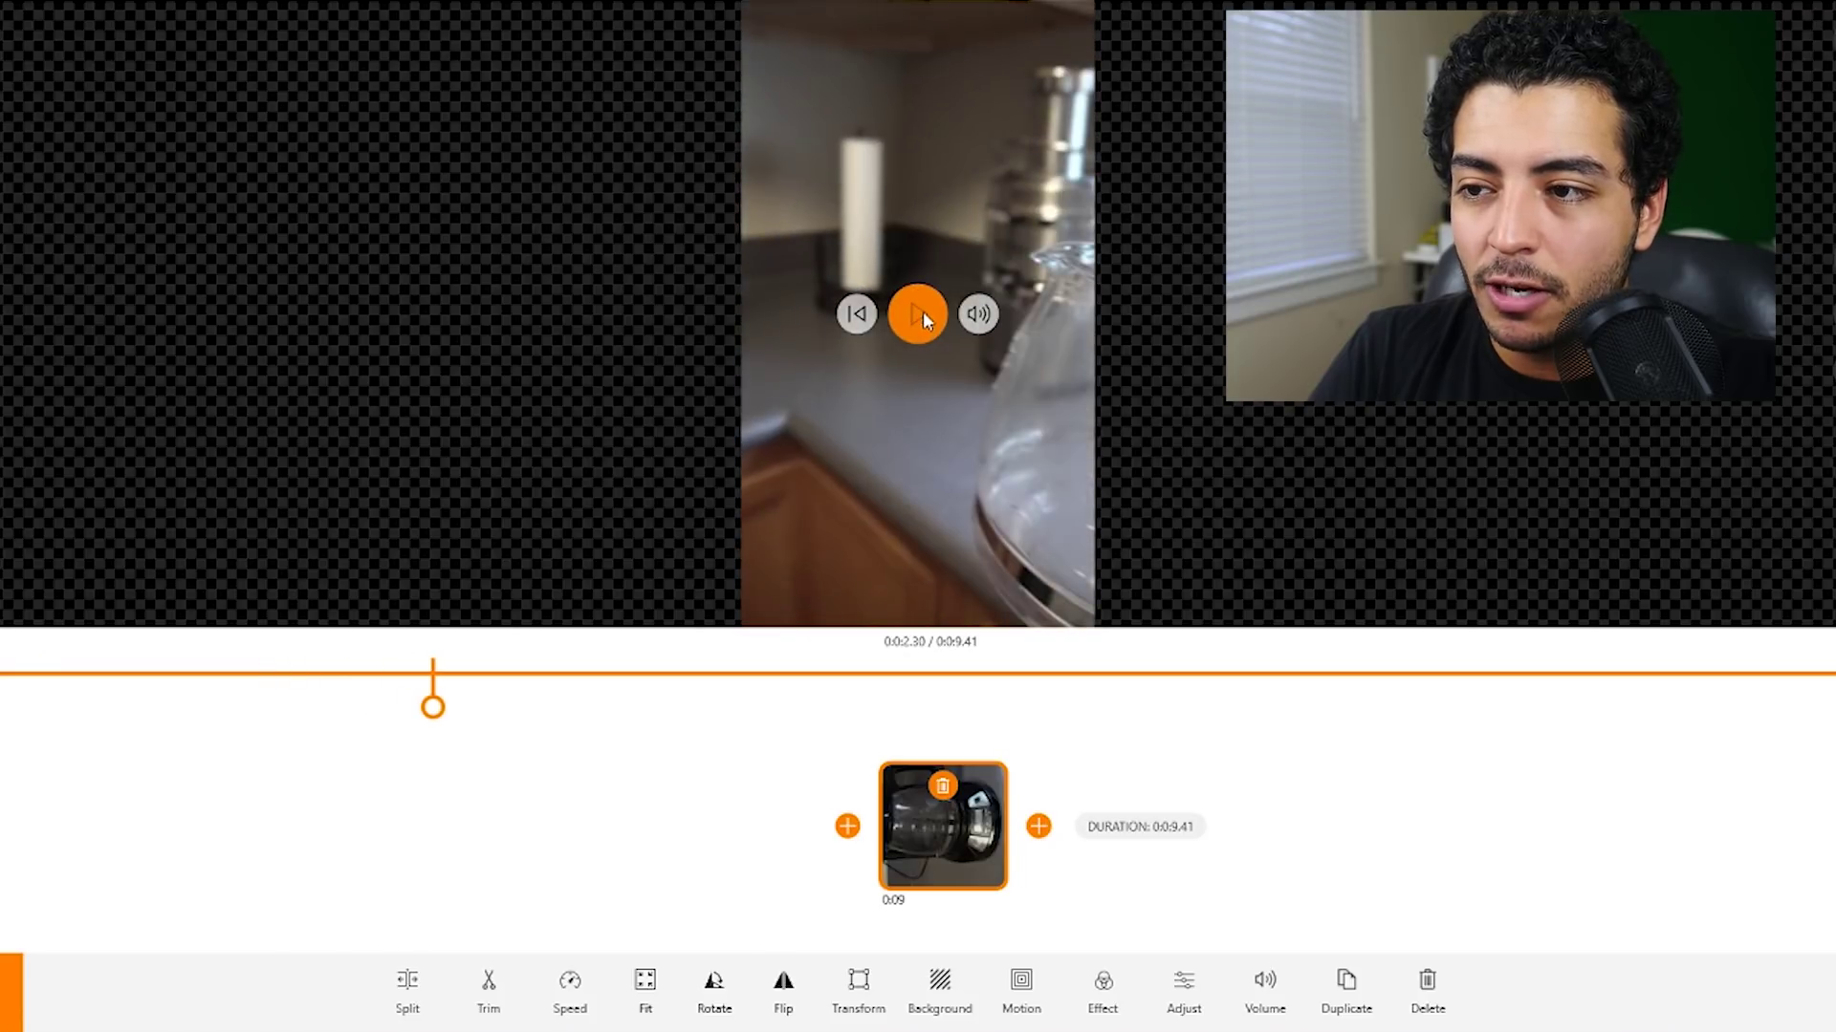
left_click(922, 312)
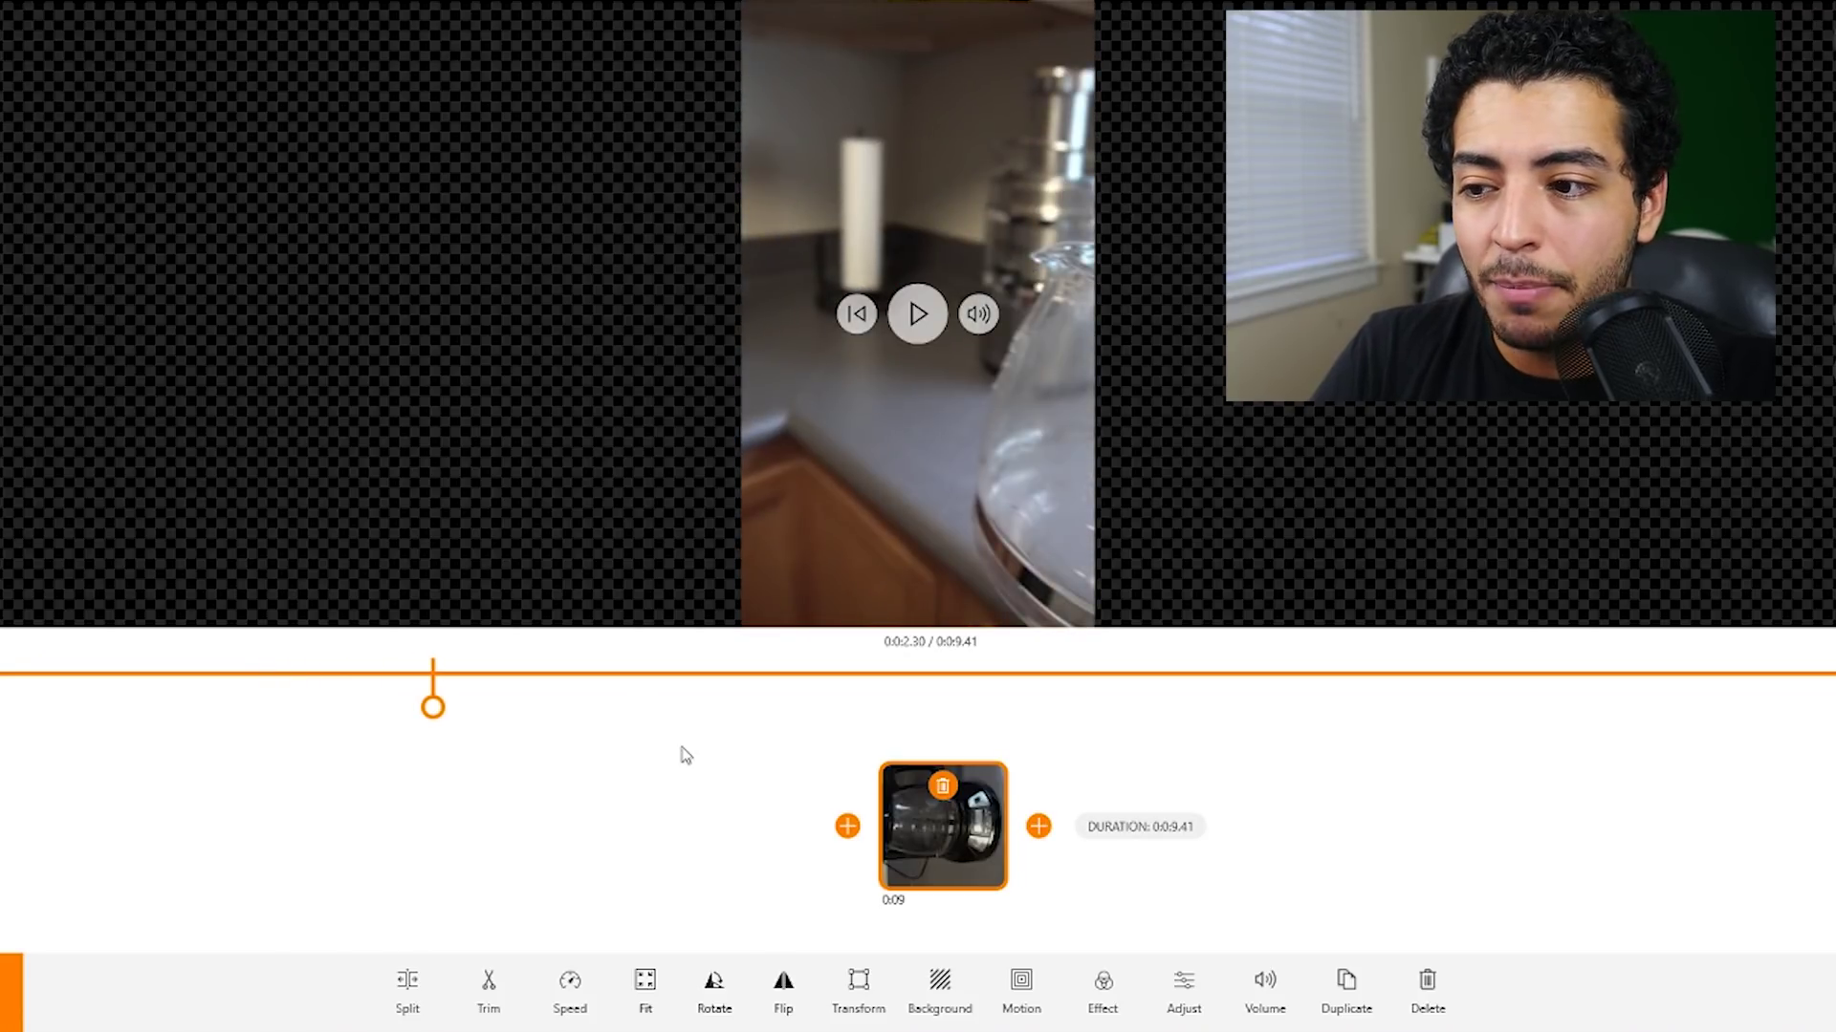
left_click(414, 977)
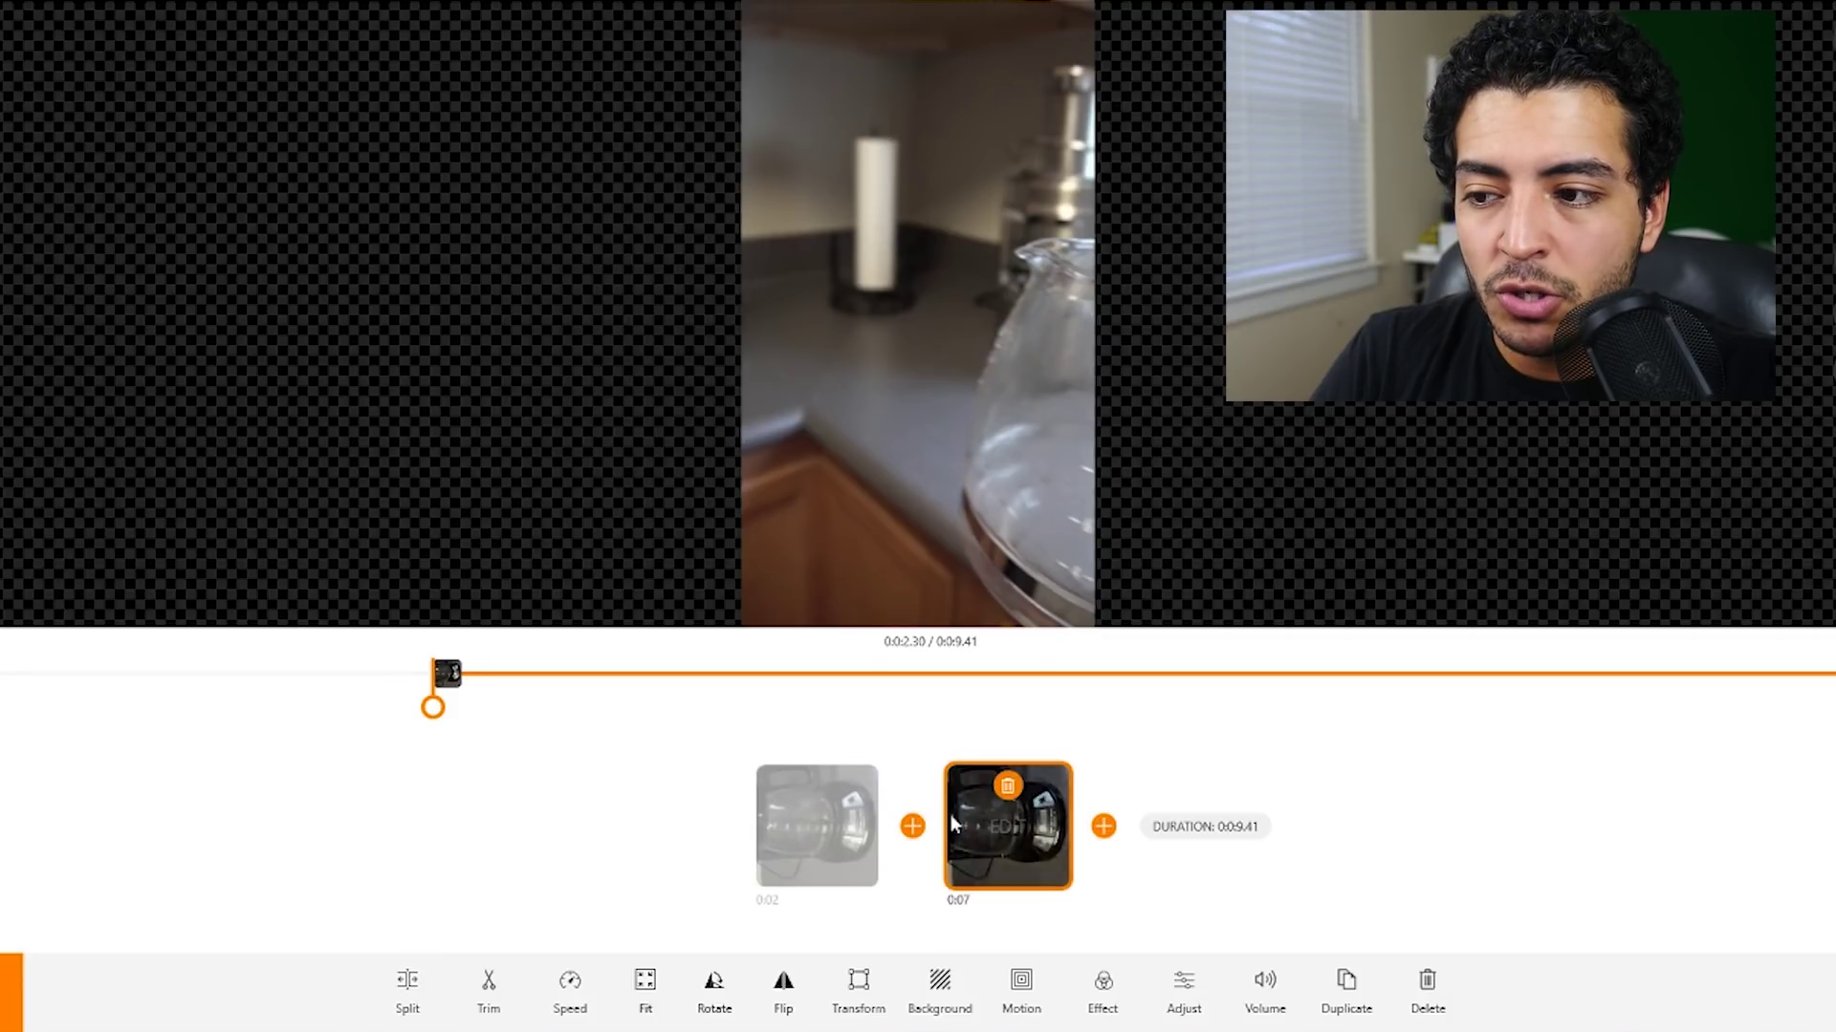
Step: Play the second coffee segment, pause at 0:6.46 as water fills the pot, and split it there
mouse_move(802, 811)
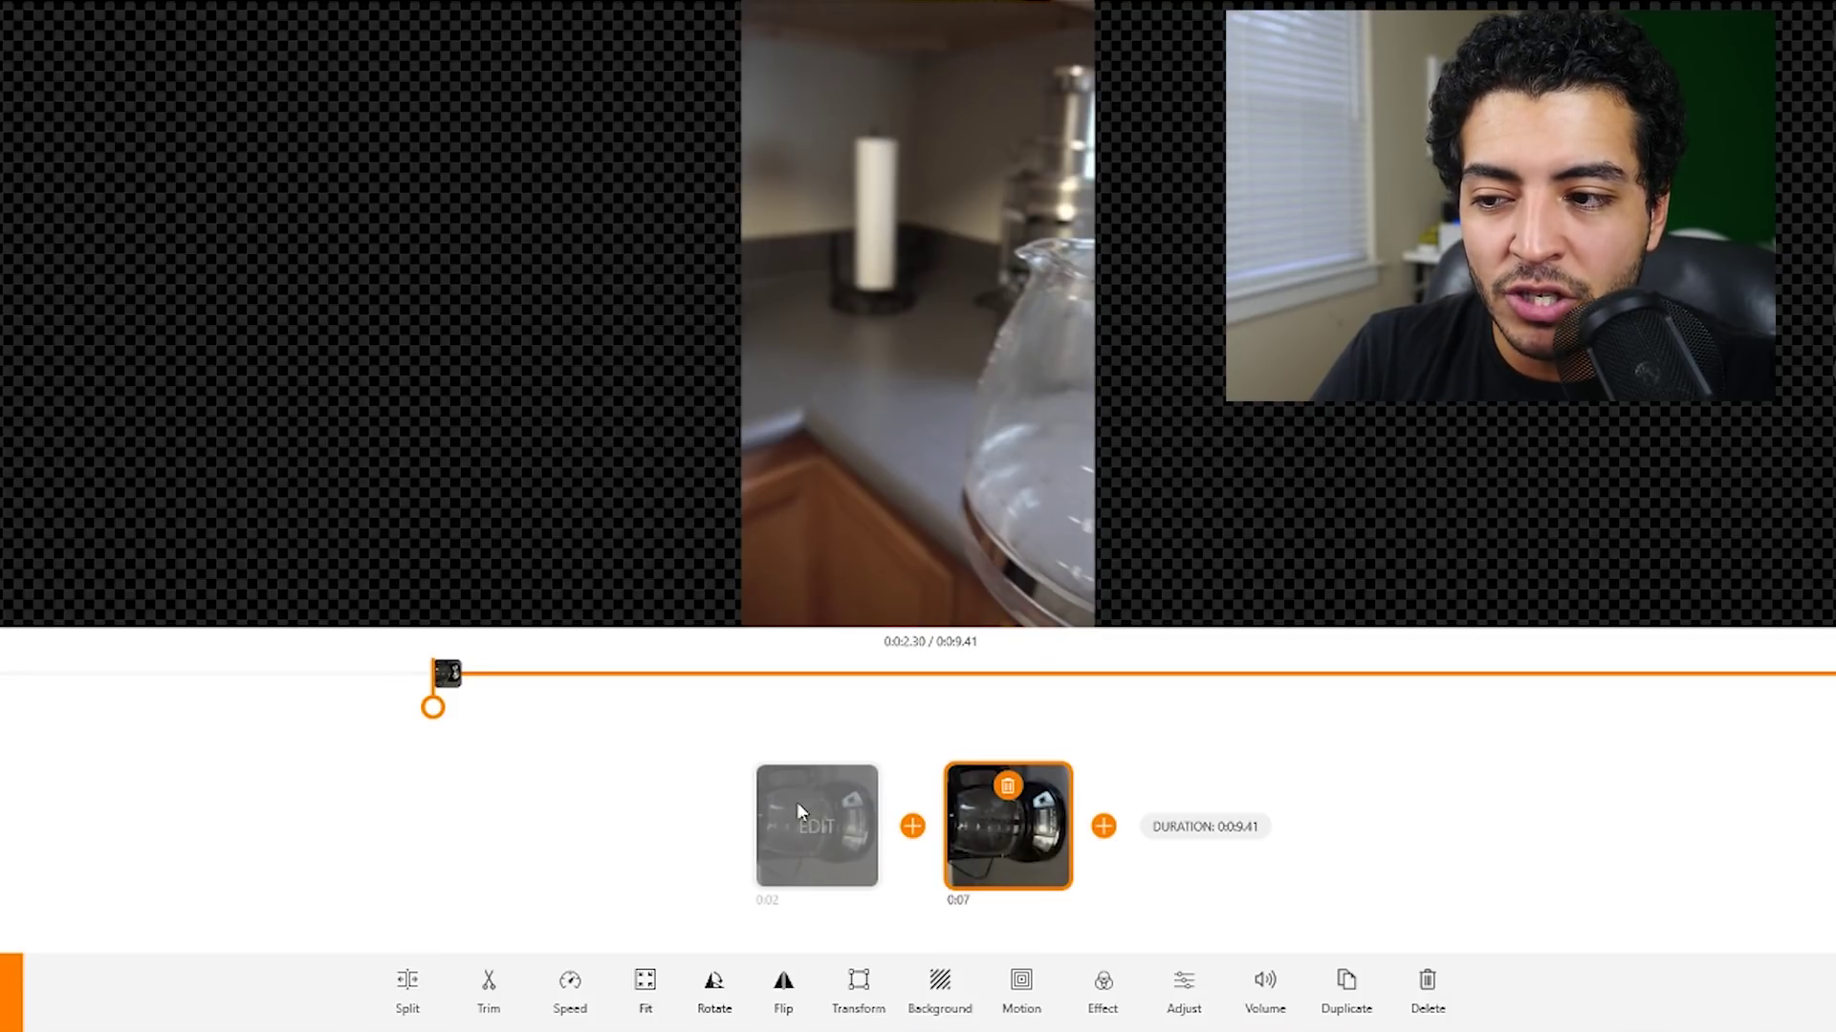
mouse_move(1051, 817)
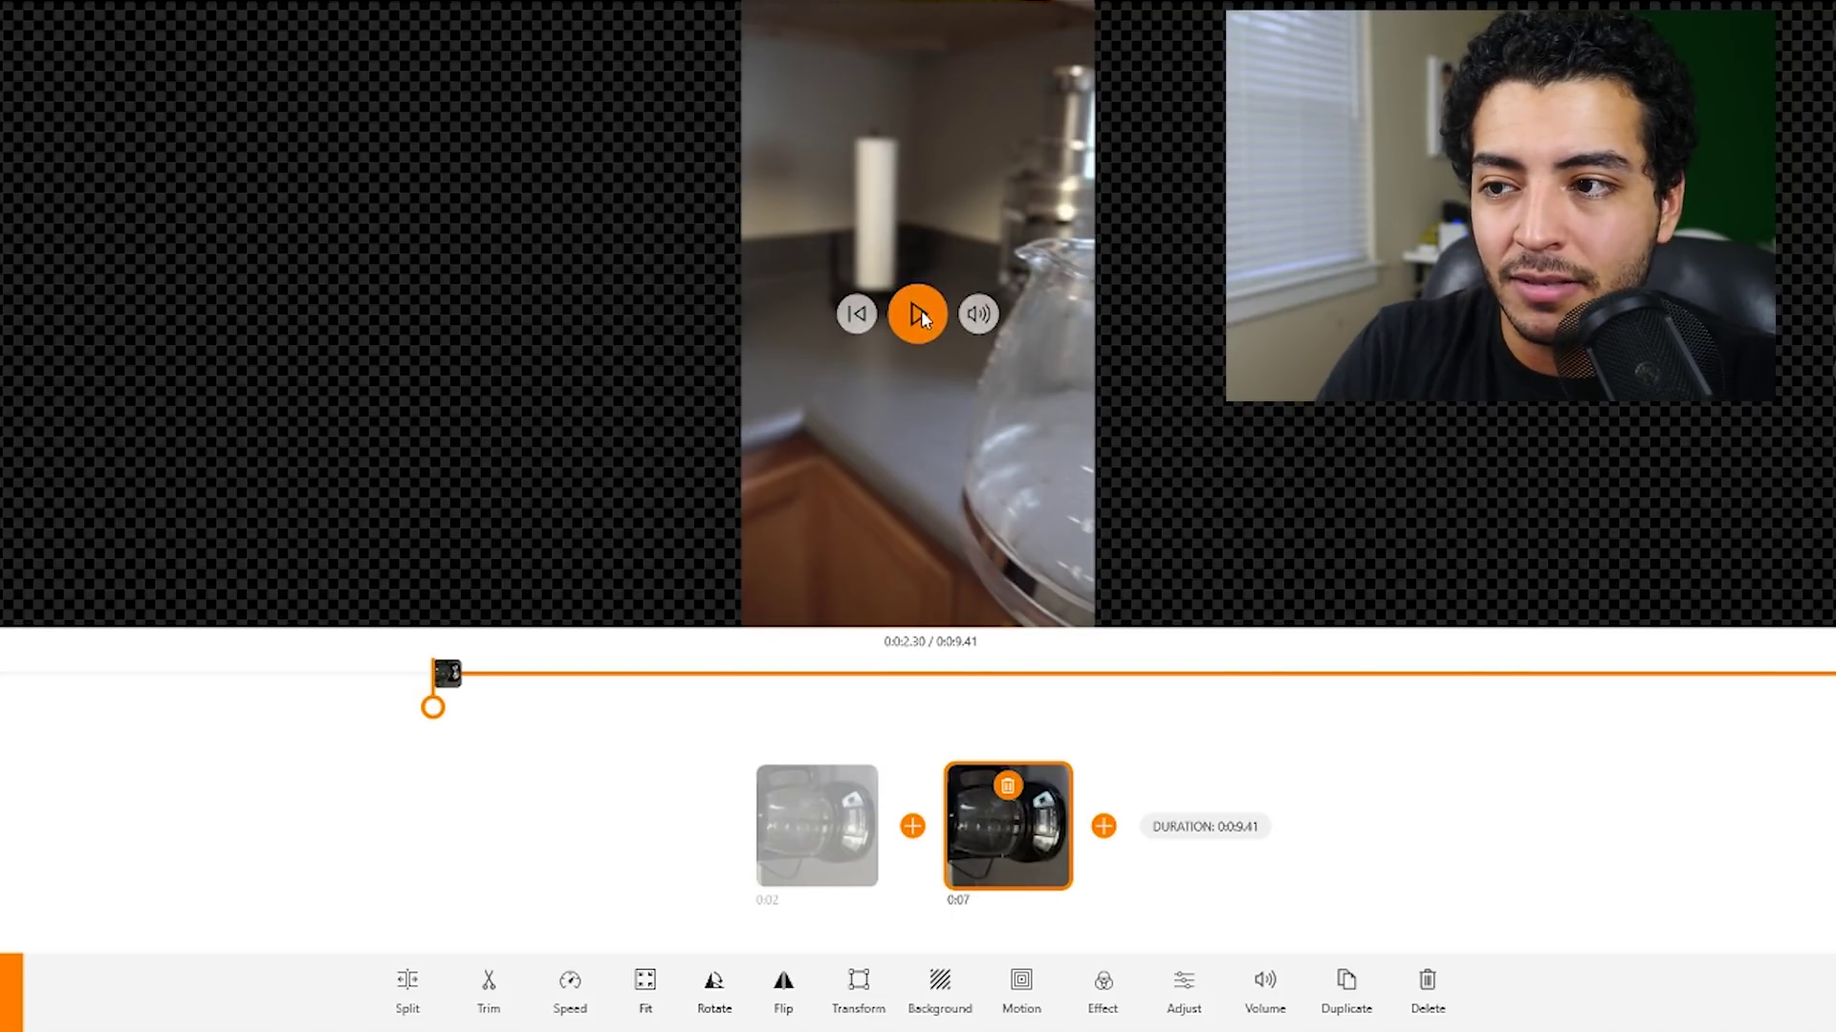
left_click(917, 314)
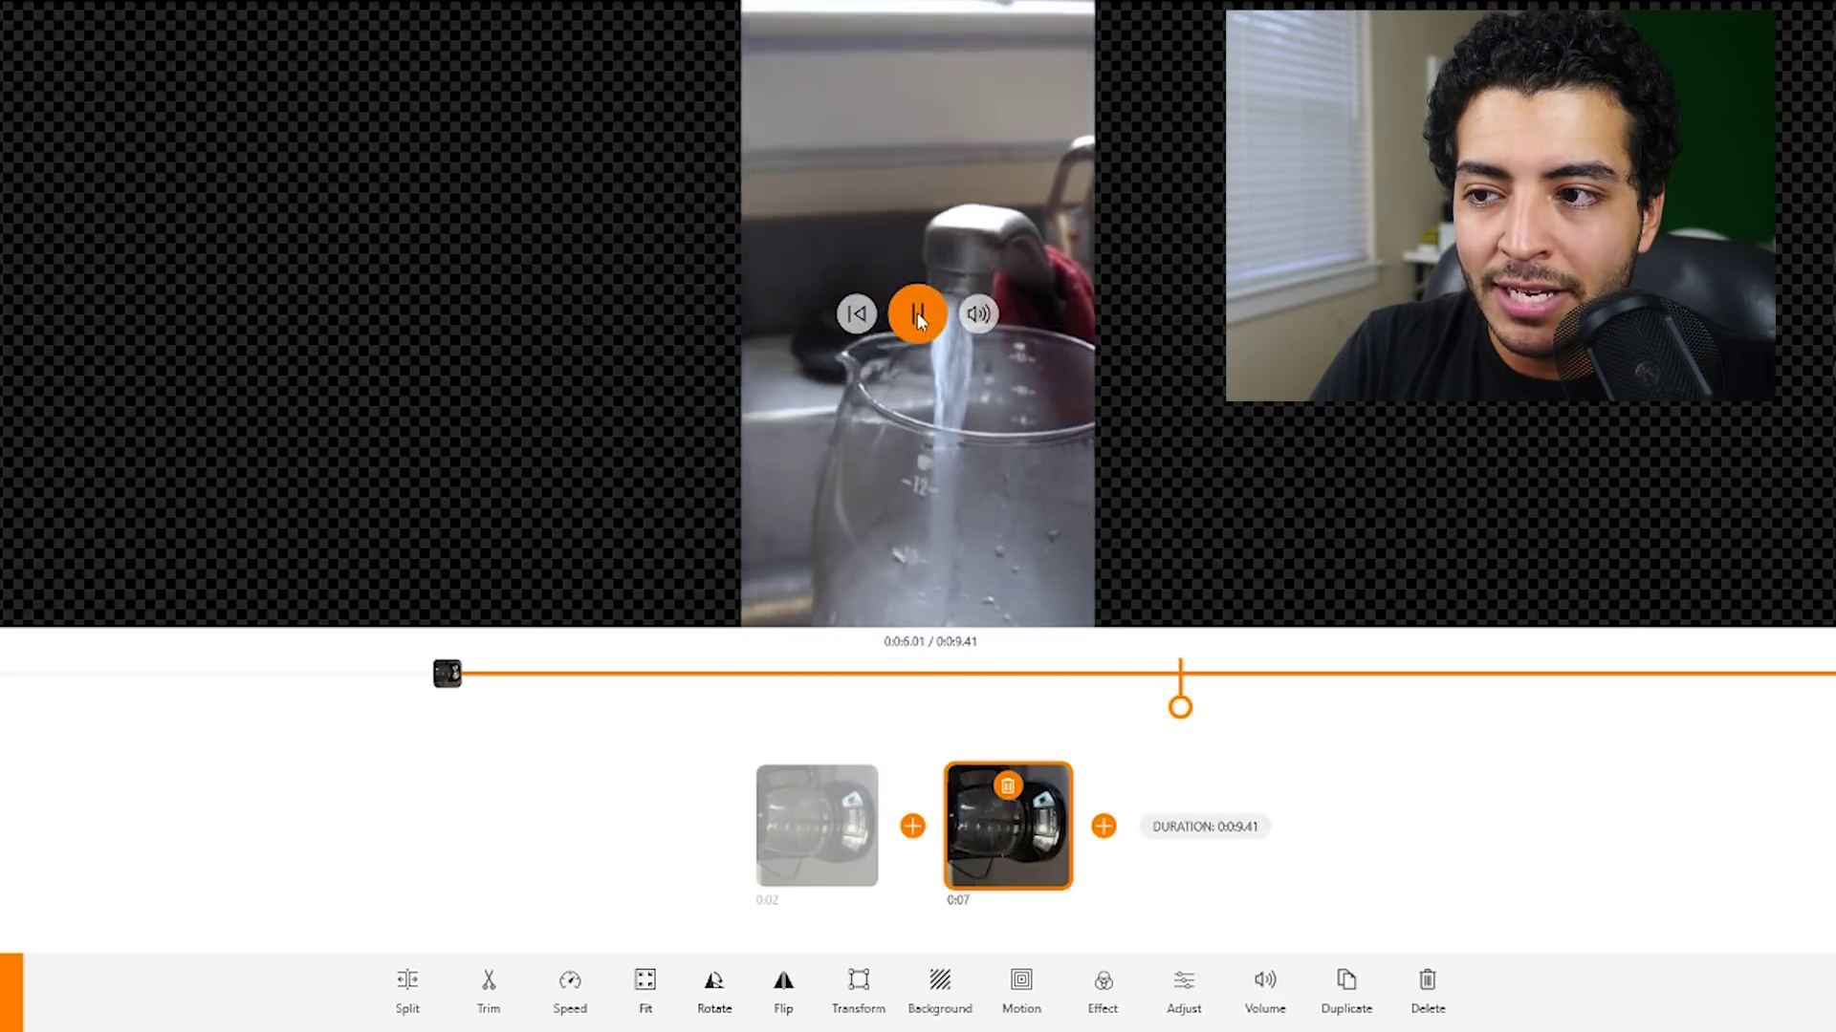
left_click(899, 306)
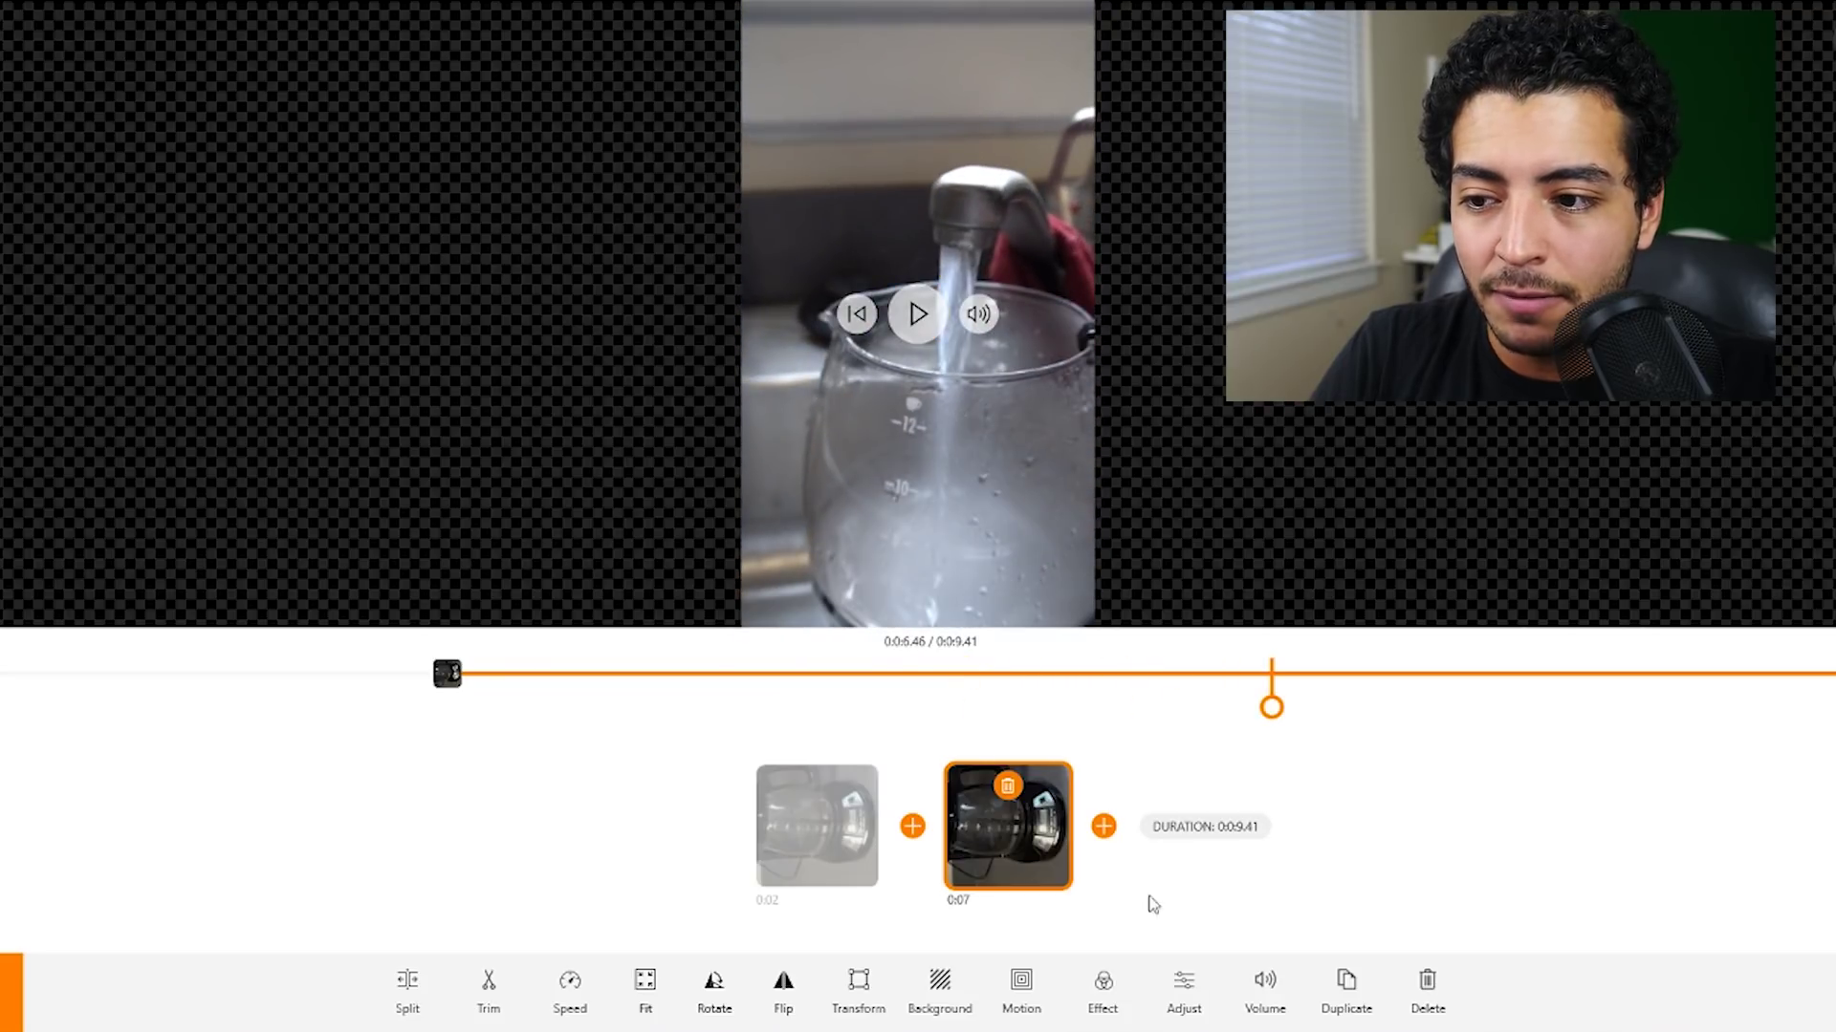
left_click(409, 983)
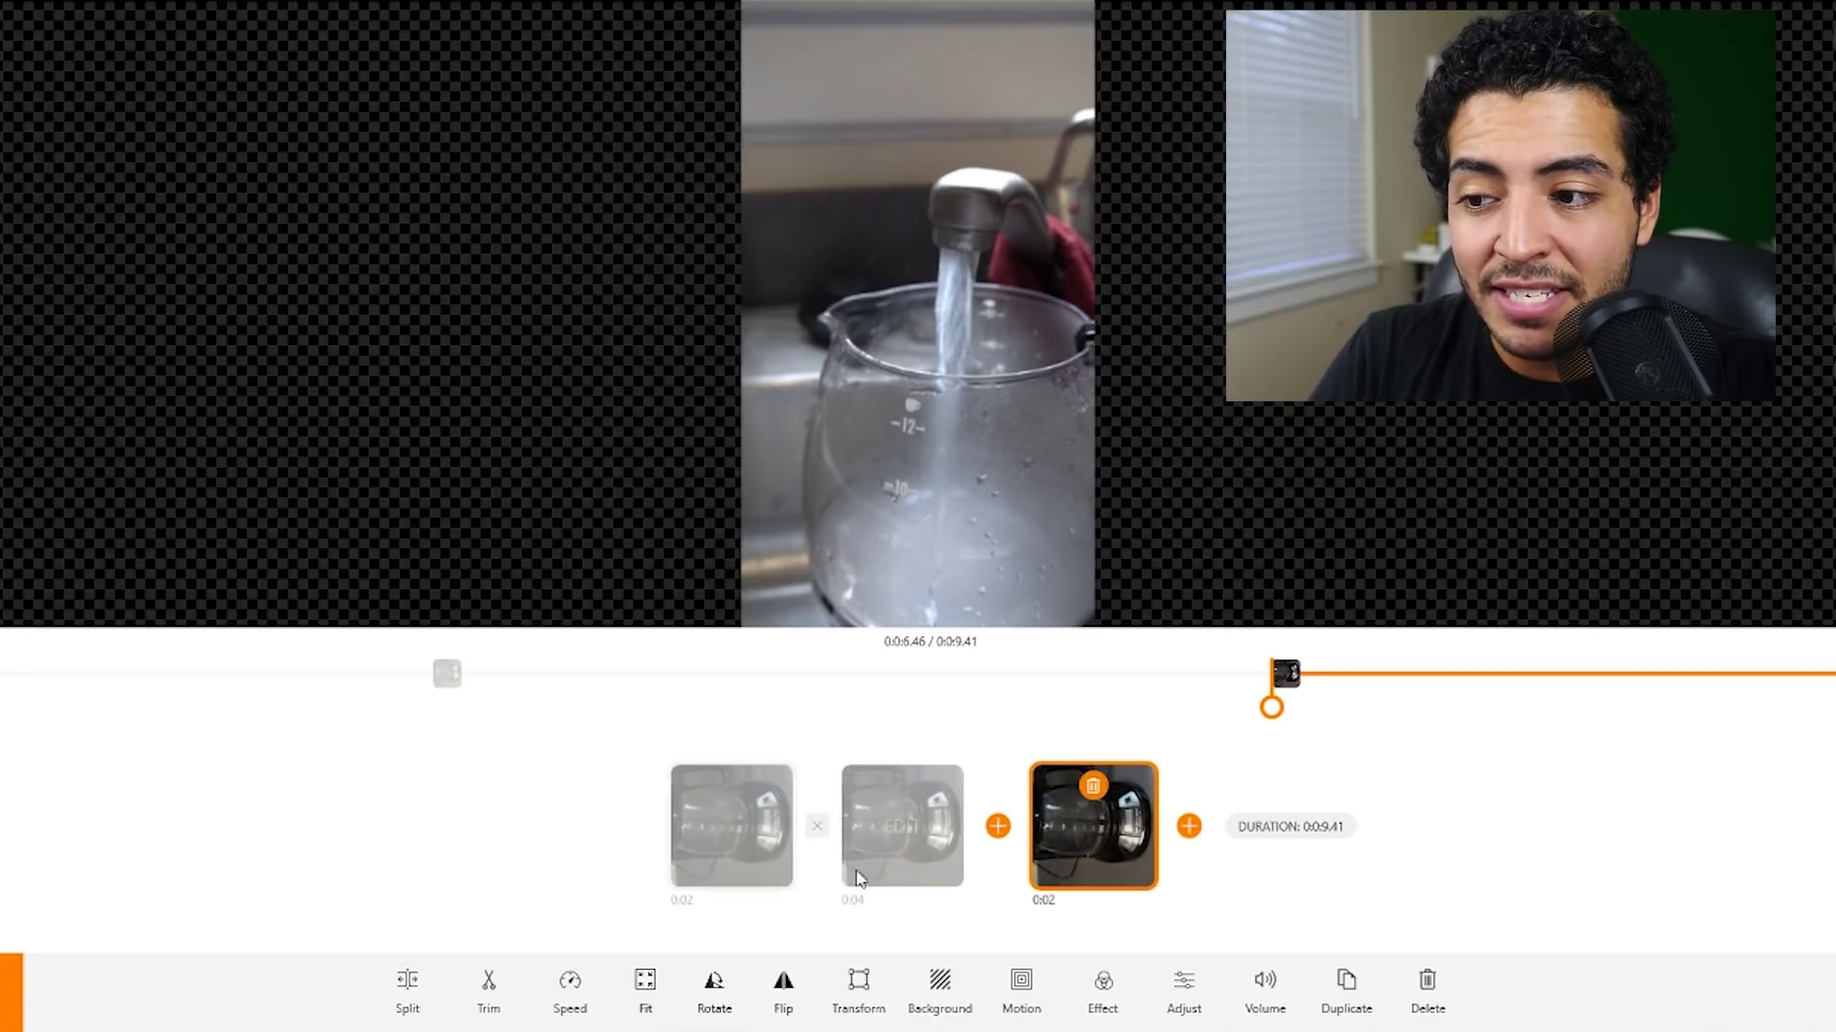
Step: Speed up the middle coffee segment from 1x and leave clip editing
mouse_move(916, 807)
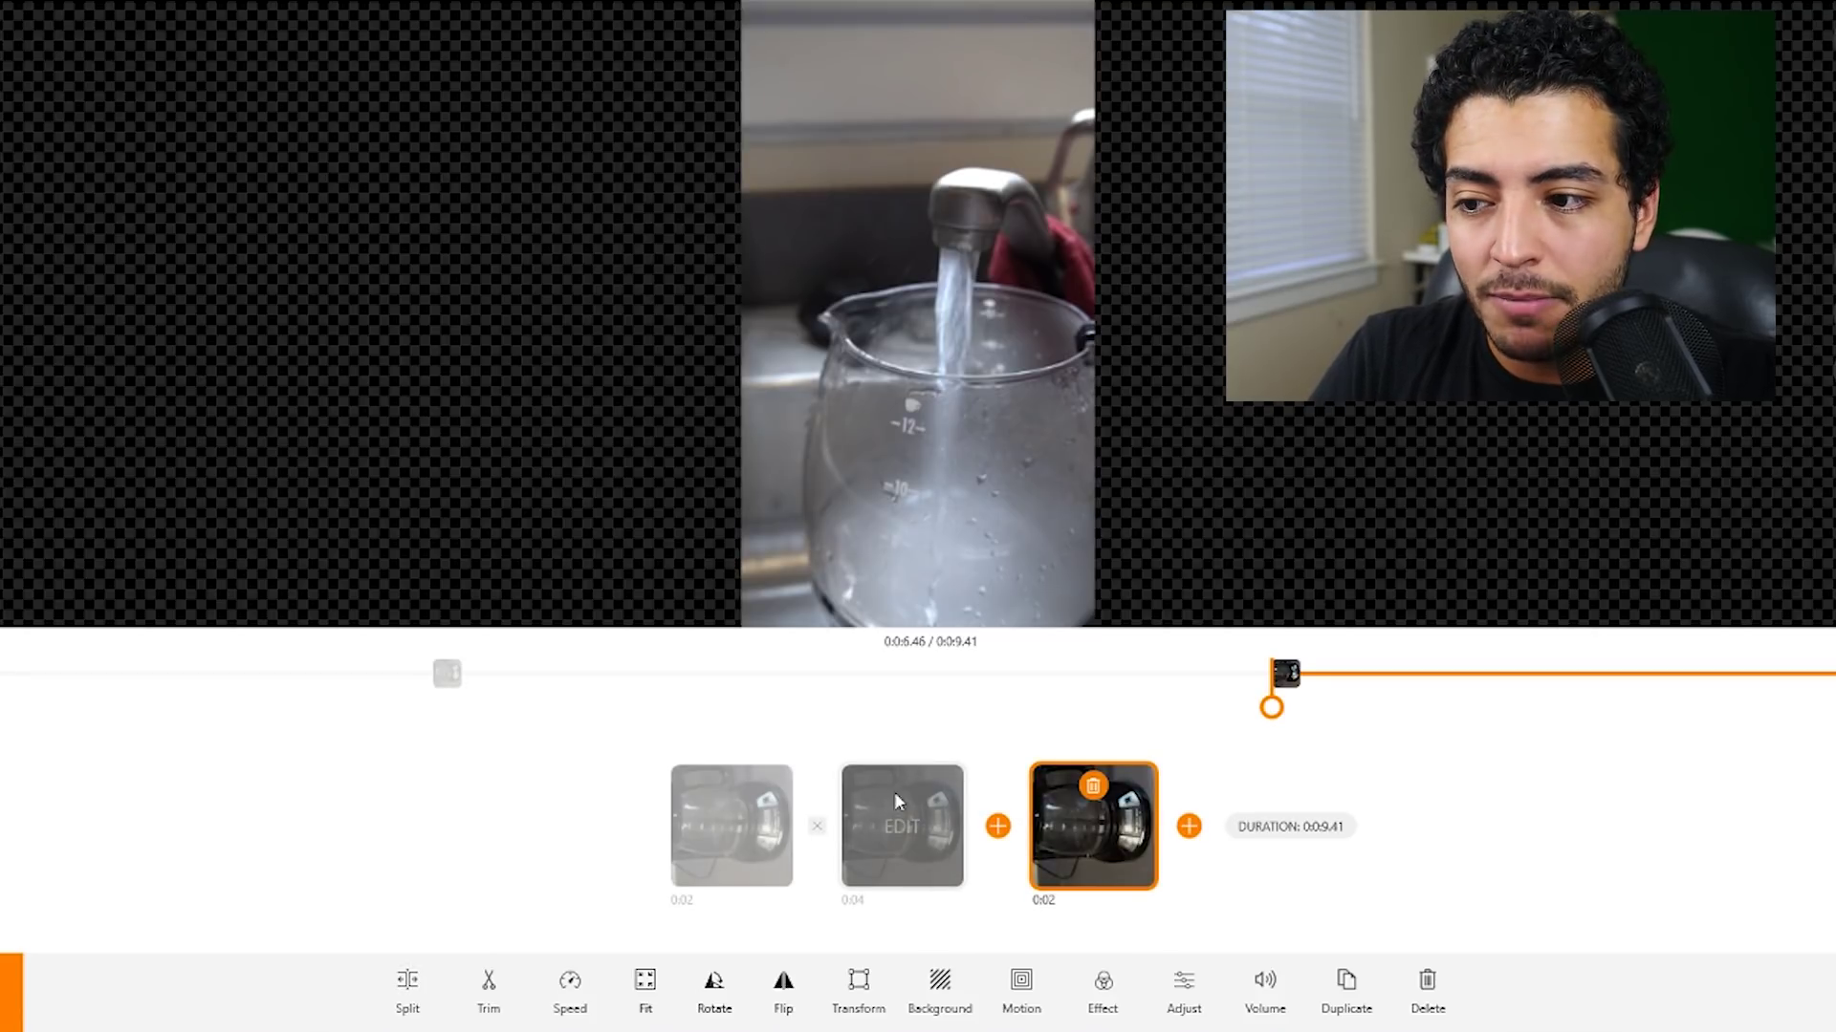
left_click(894, 808)
left_click(564, 995)
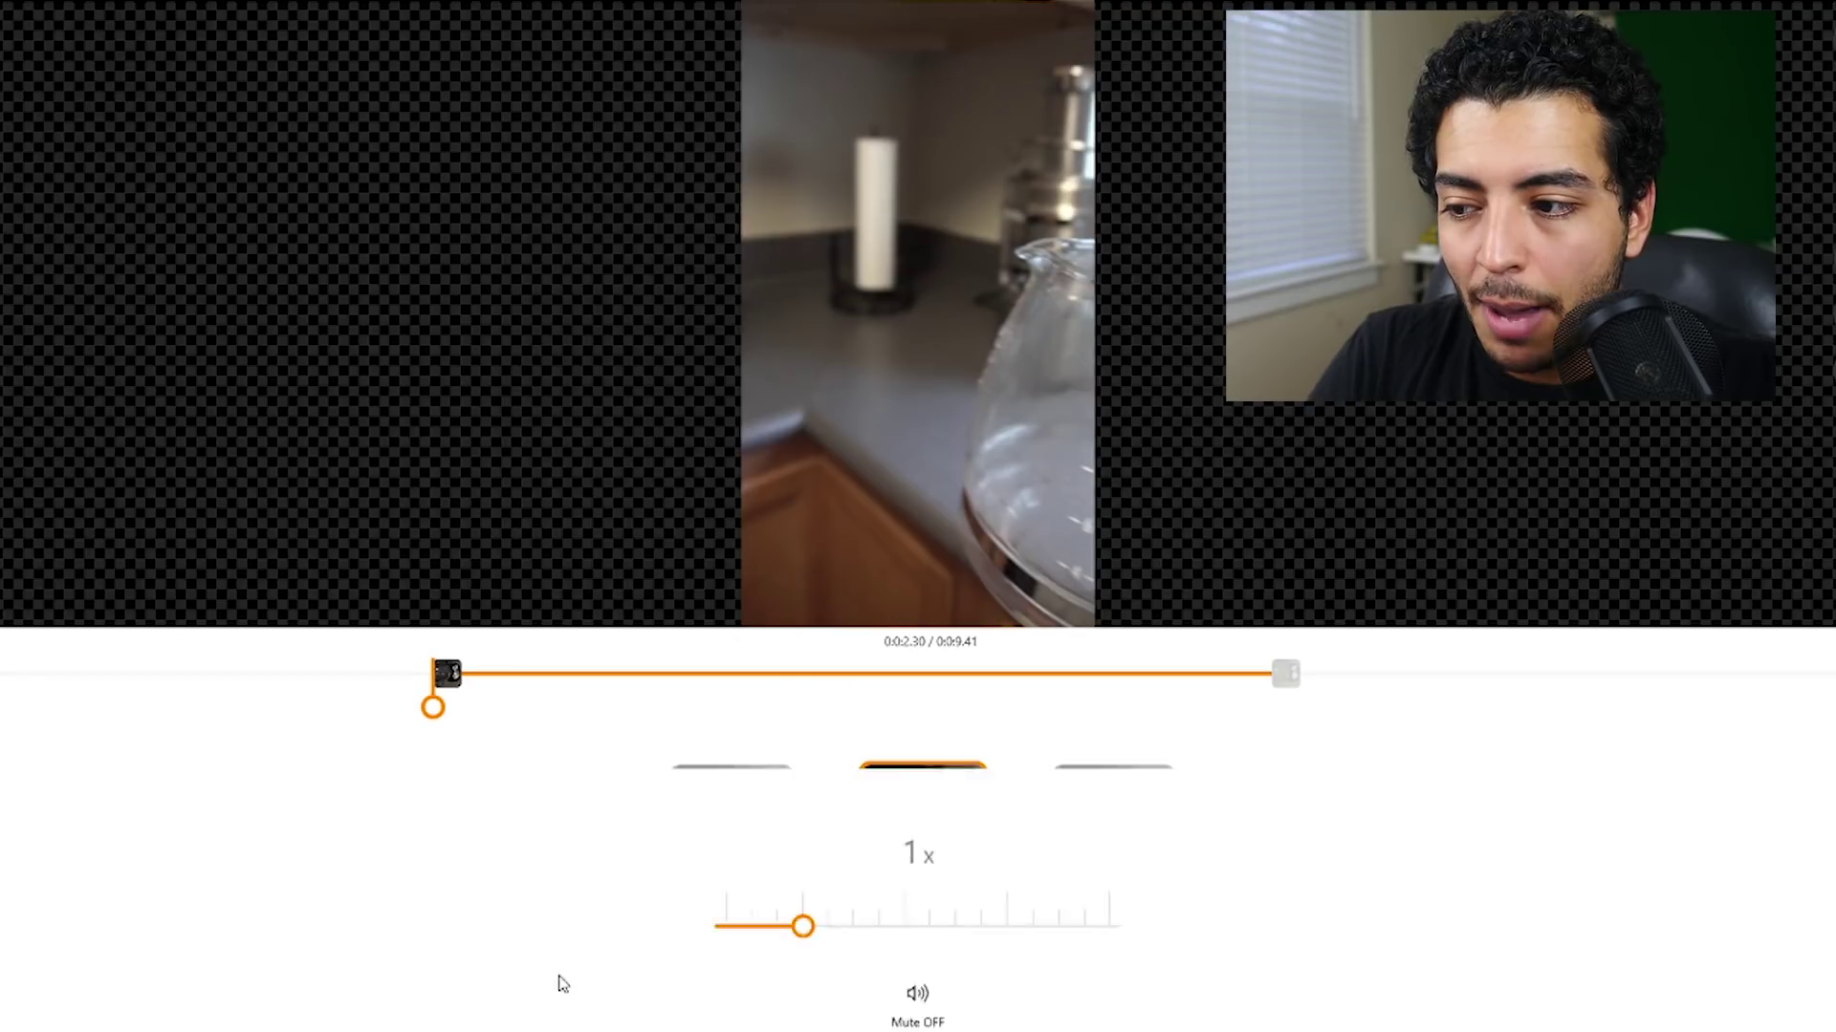
left_click_drag(802, 785, 982, 787)
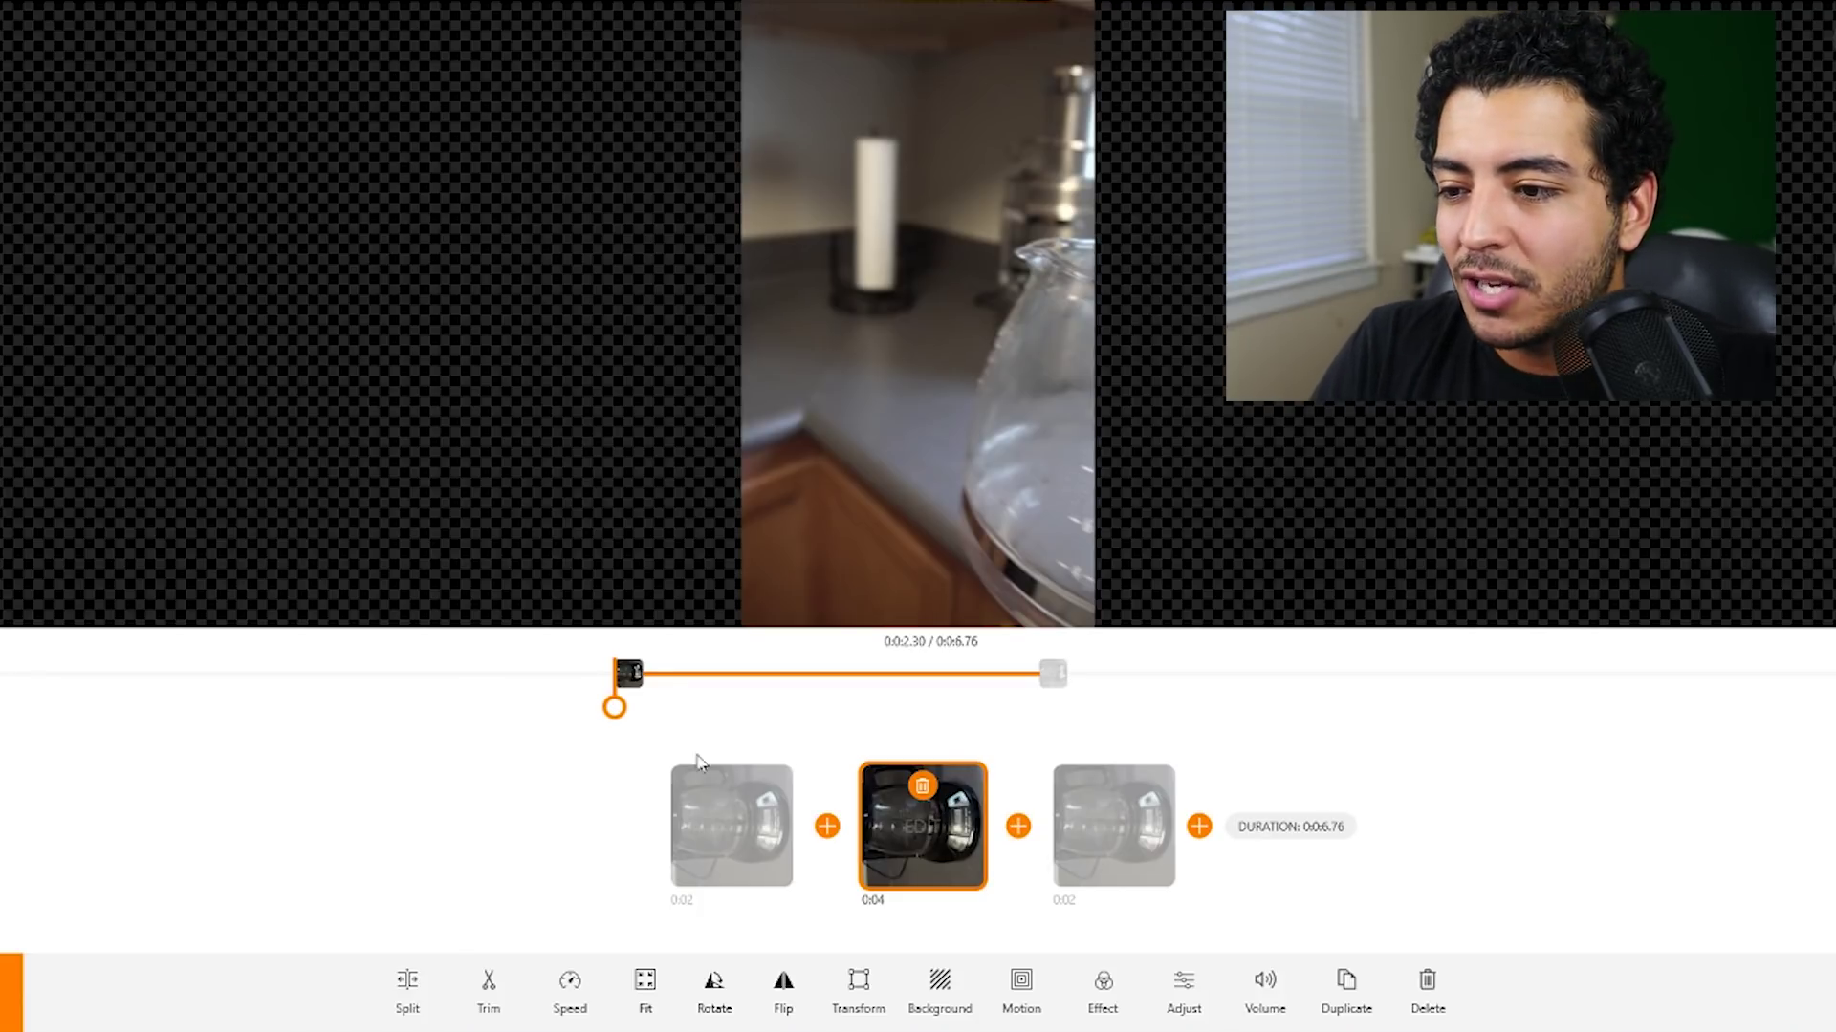
left_click(560, 762)
Step: Play the project from the beginning to check the pace of the middle segment, and pause it
left_click_drag(617, 707, 29, 707)
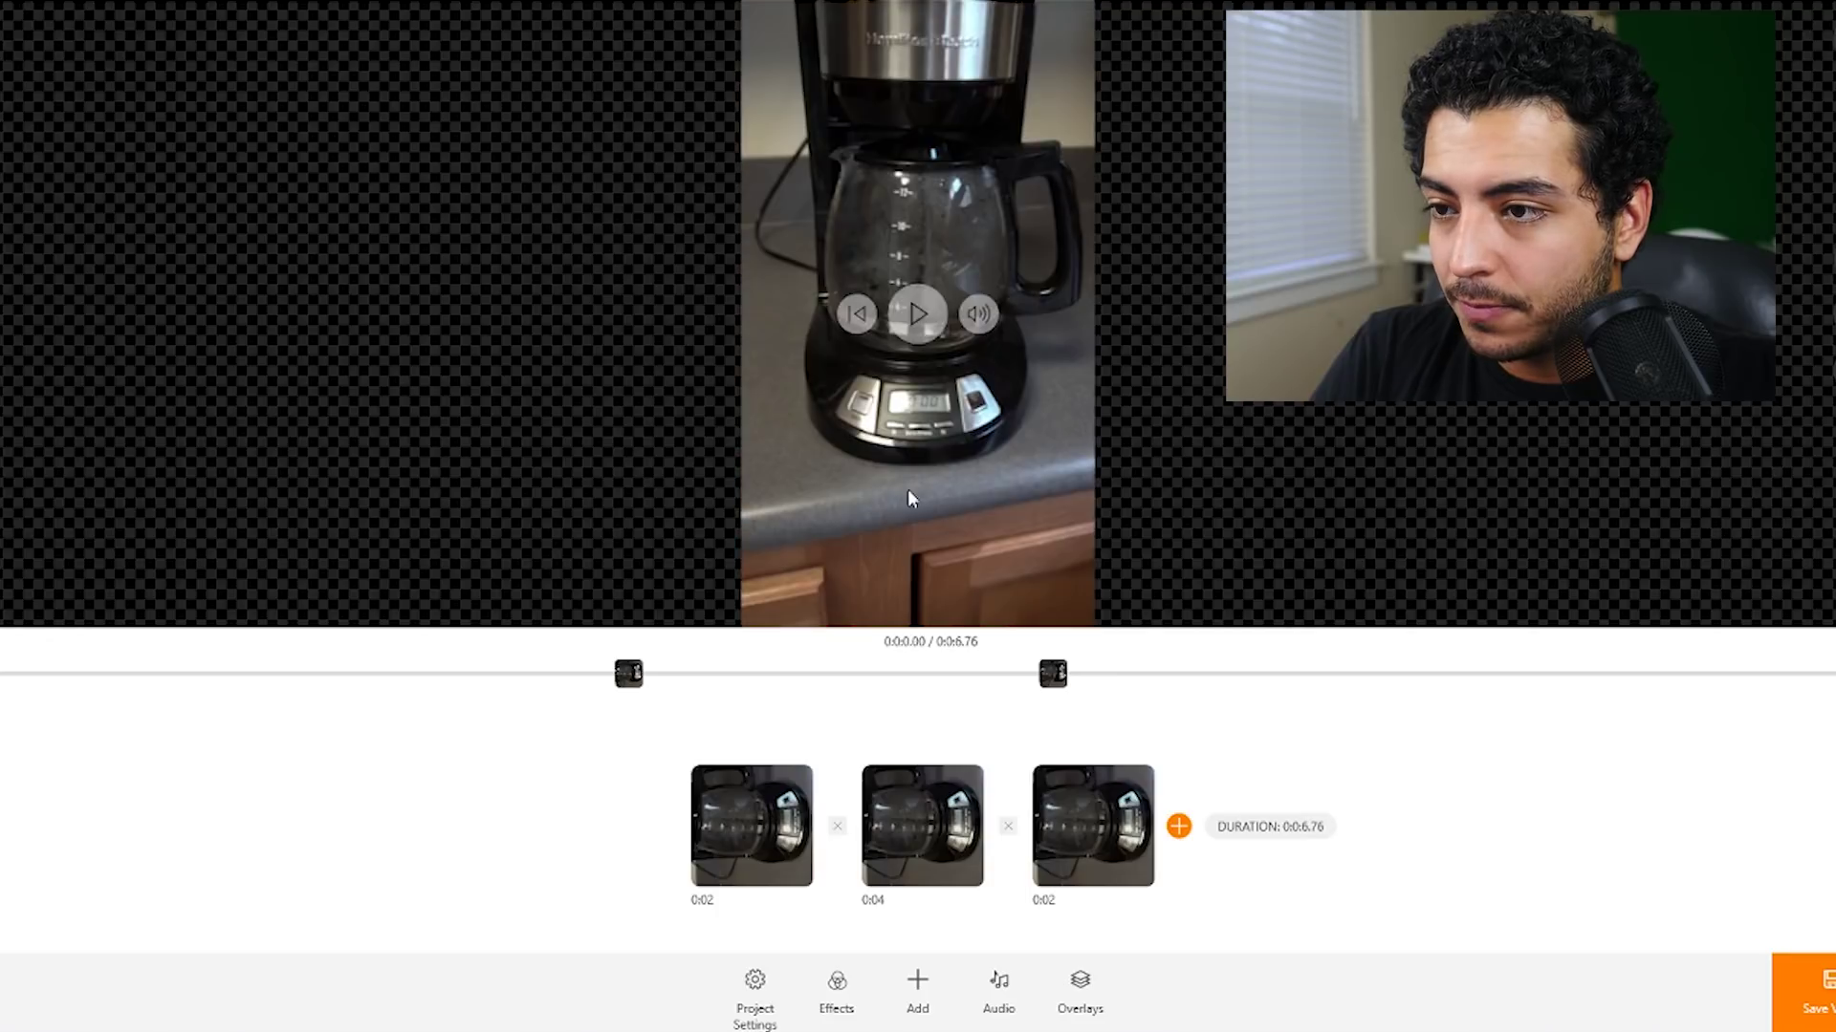
left_click(918, 313)
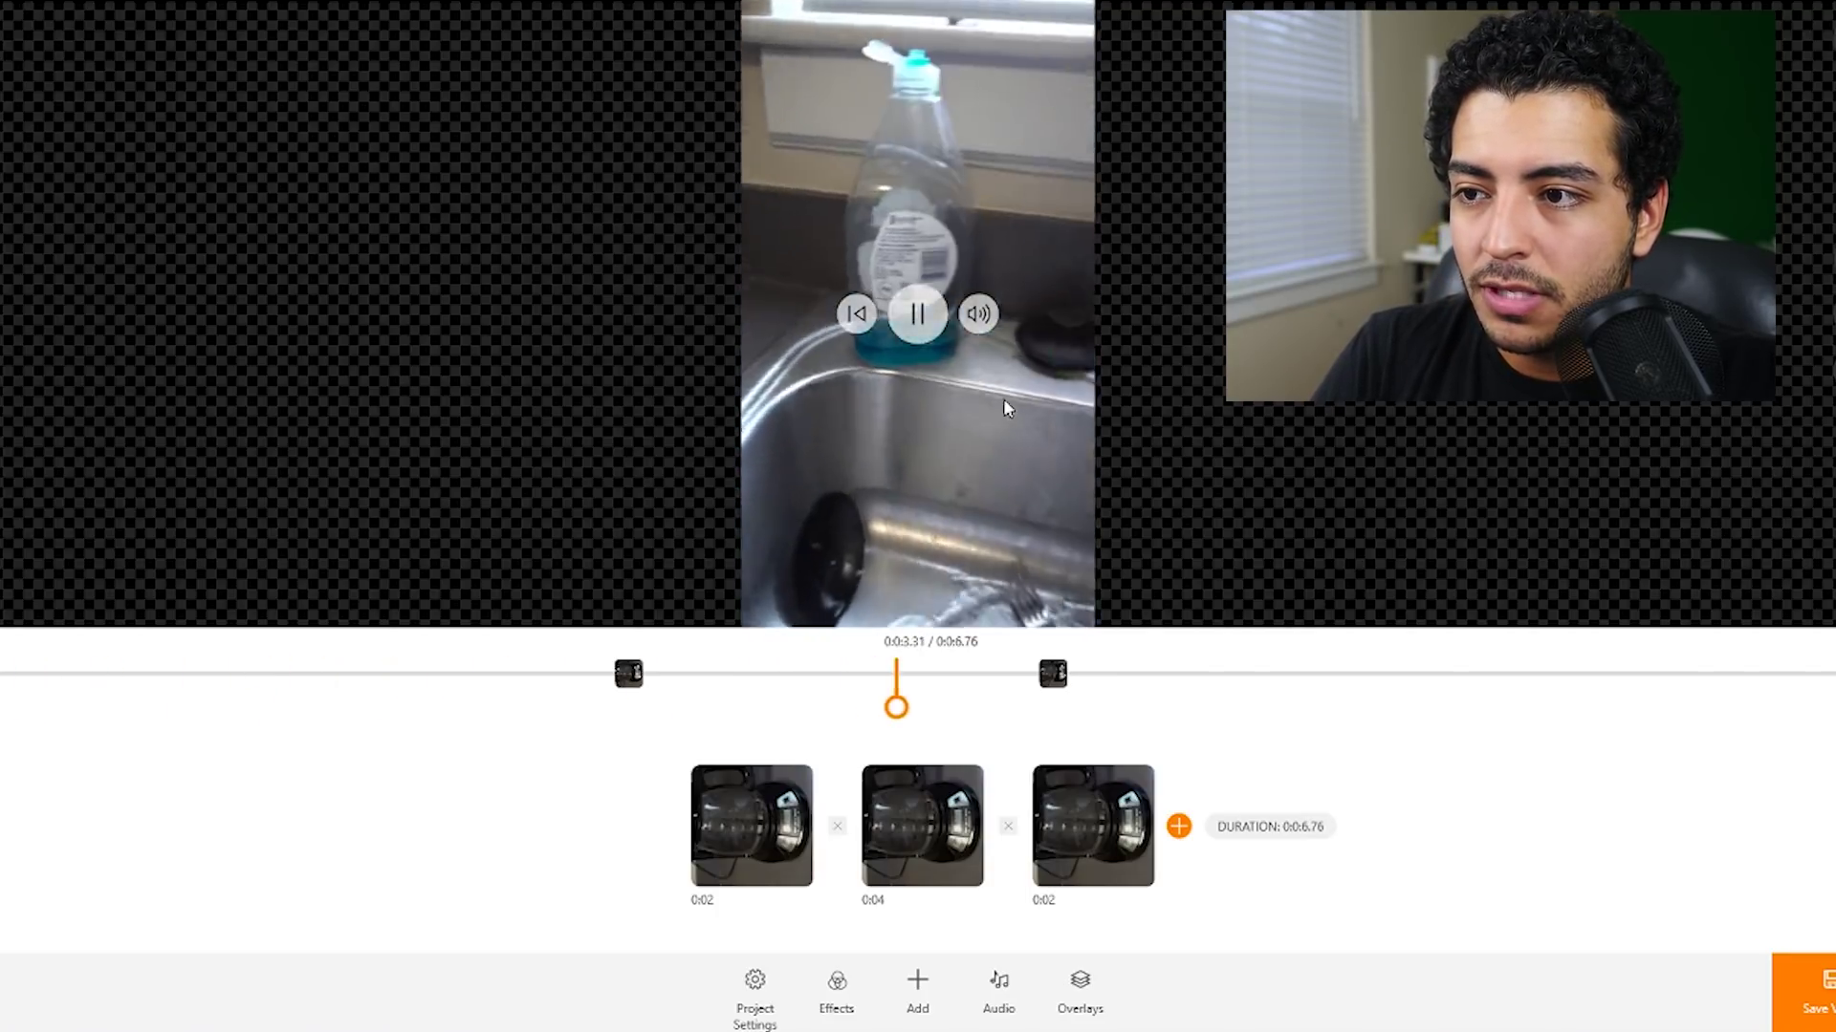
left_click(918, 314)
Step: Set the middle coffee segment's speed to 3.25x and leave clip editing
left_click(944, 784)
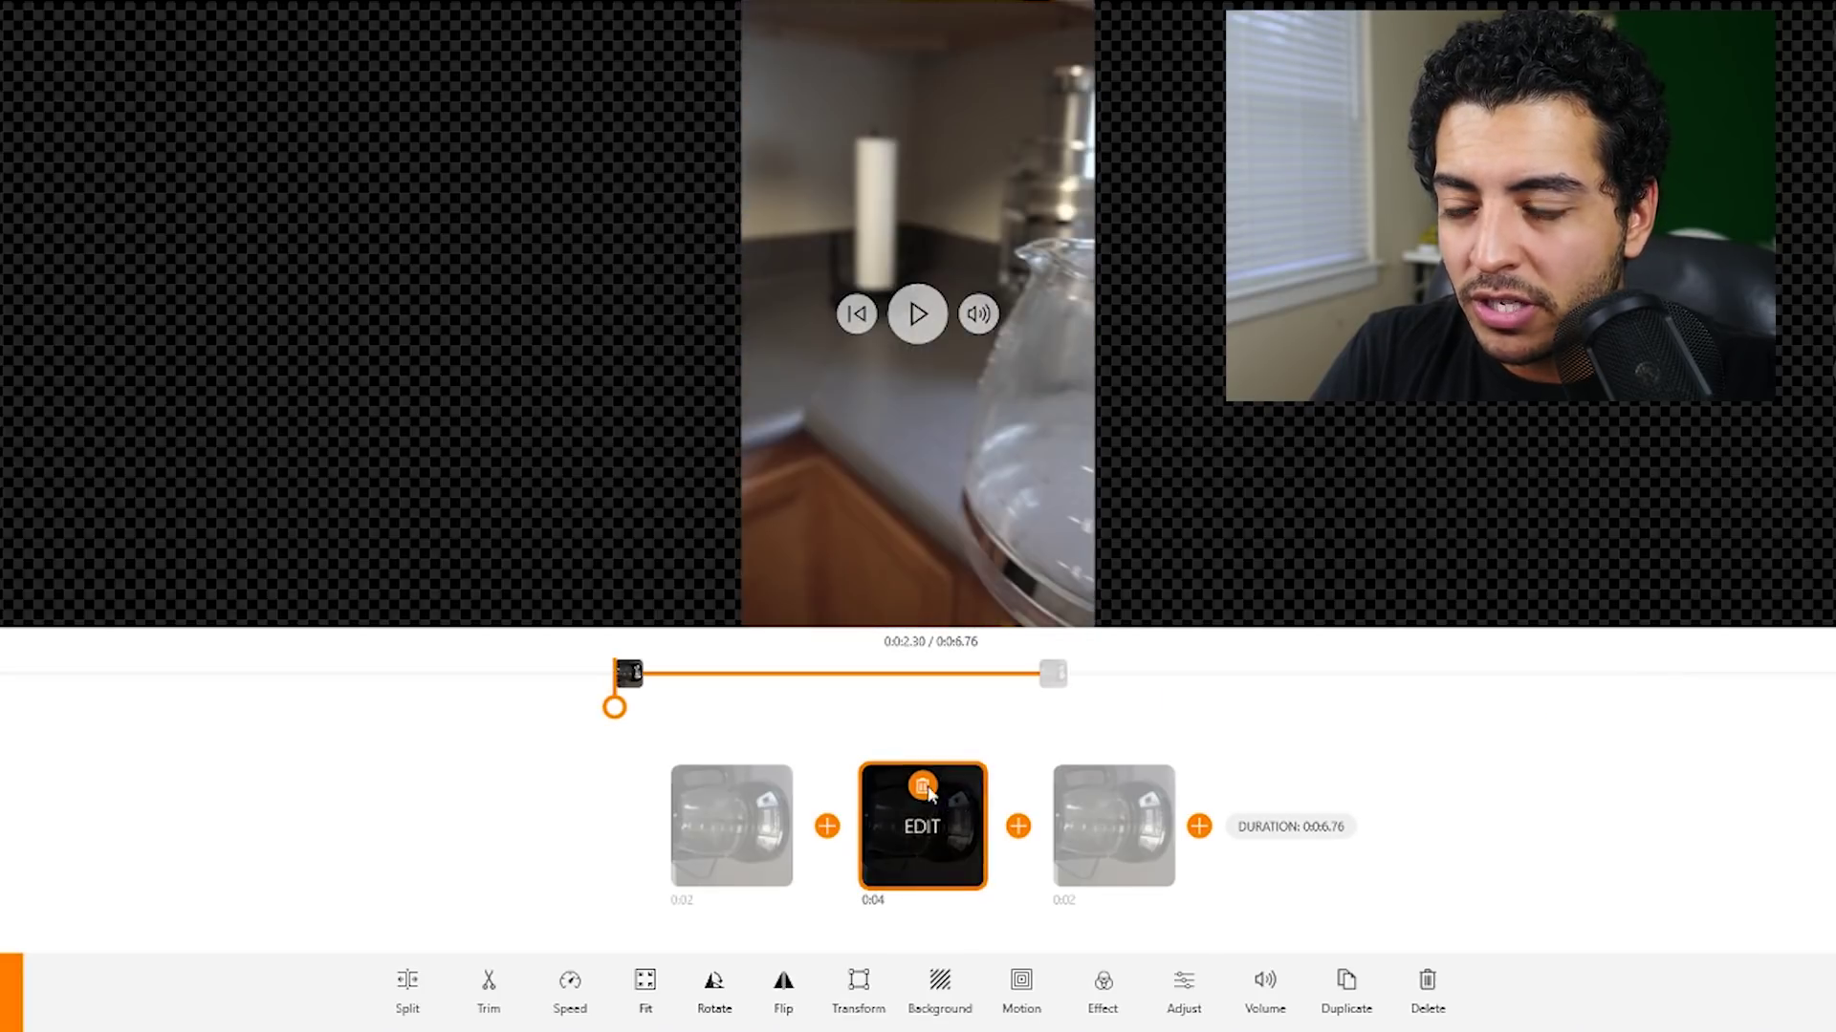
left_click(593, 993)
left_click_drag(982, 793, 1046, 794)
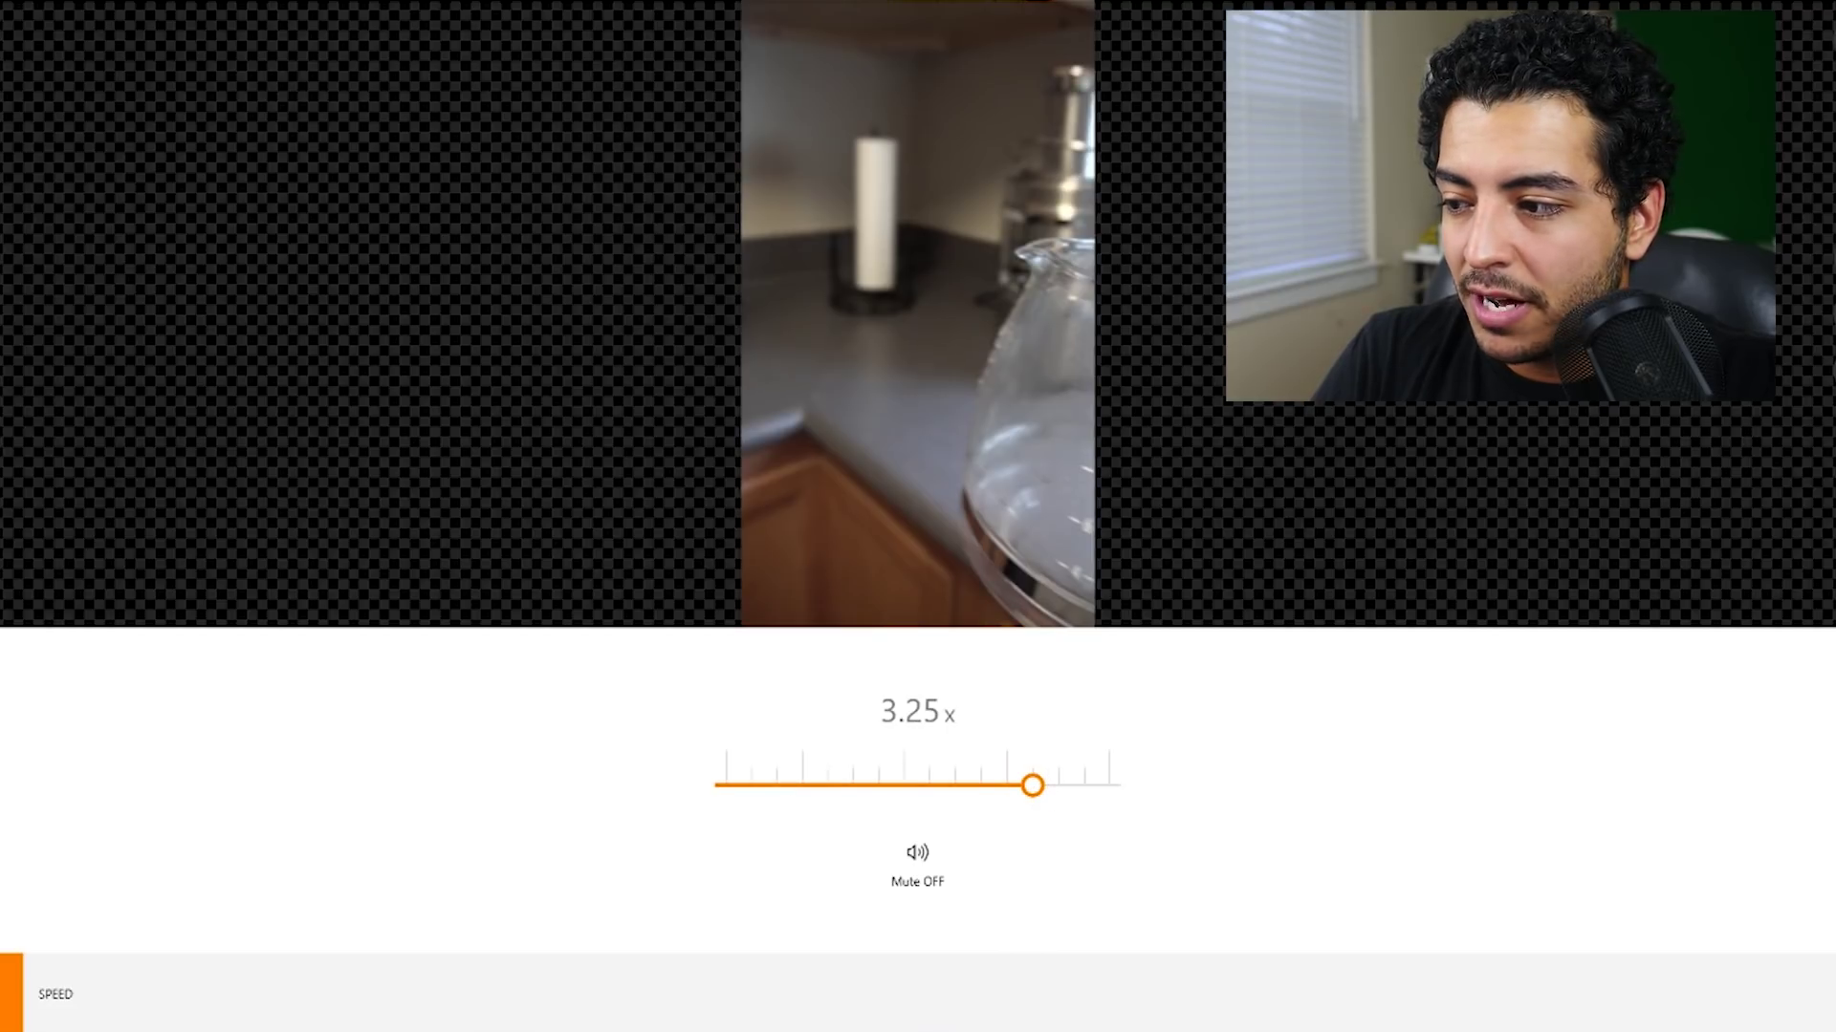
left_click(803, 656)
left_click(554, 731)
Step: Play the three-segment project from near the start to review the faster middle segment, and pause it
left_click_drag(638, 707, 160, 712)
left_click(909, 323)
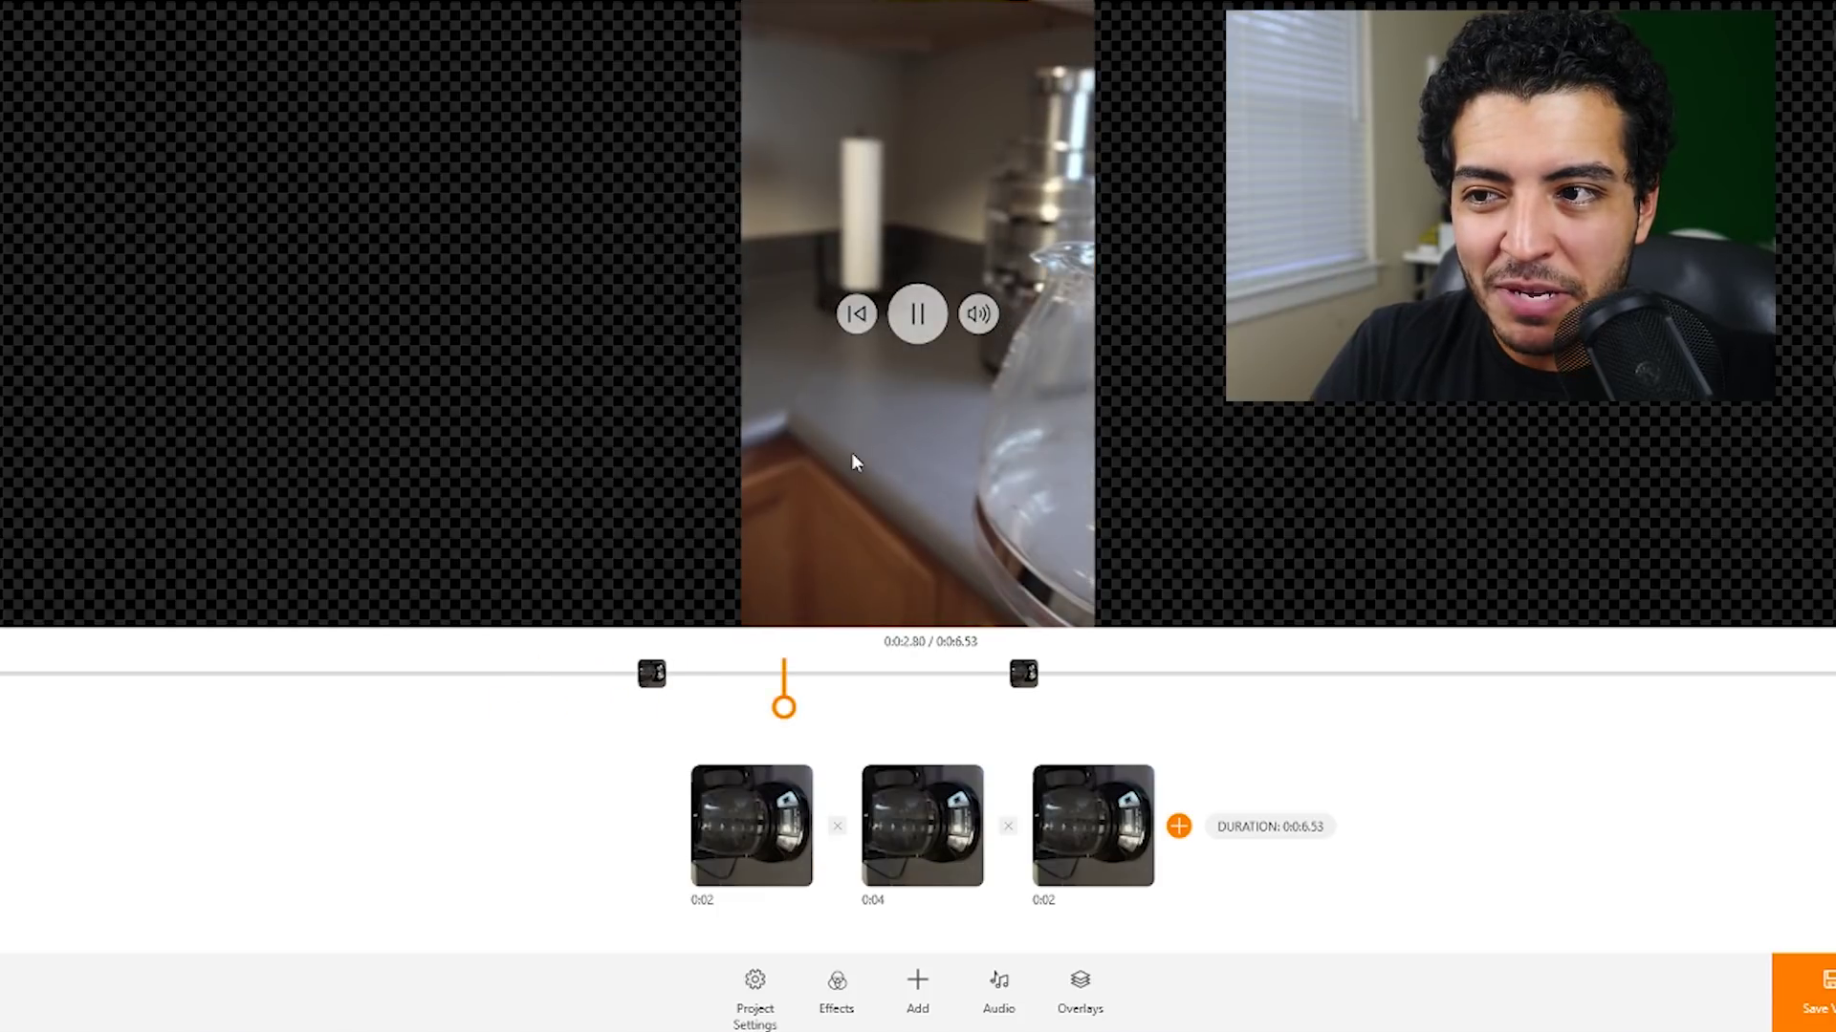
left_click(913, 315)
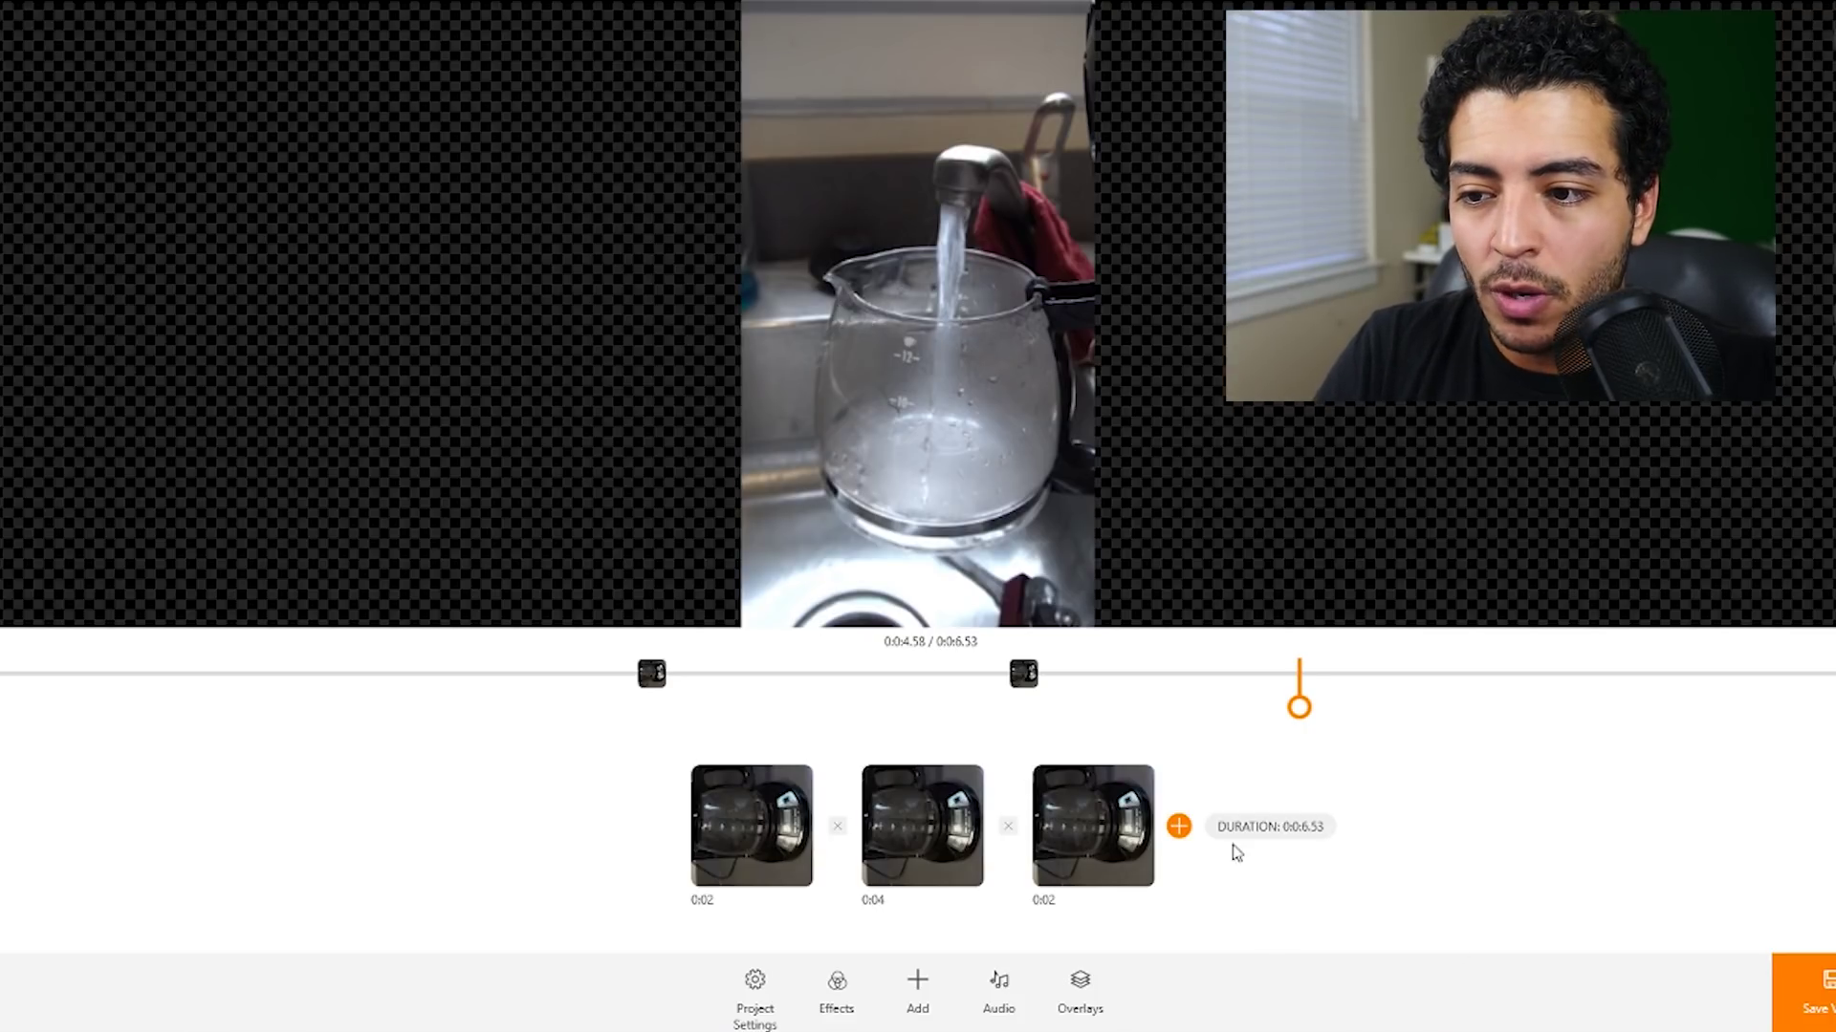
Step: Configure the video export to 1080p resolution, 24 fps and a 12 Mbit bitrate
left_click(1816, 994)
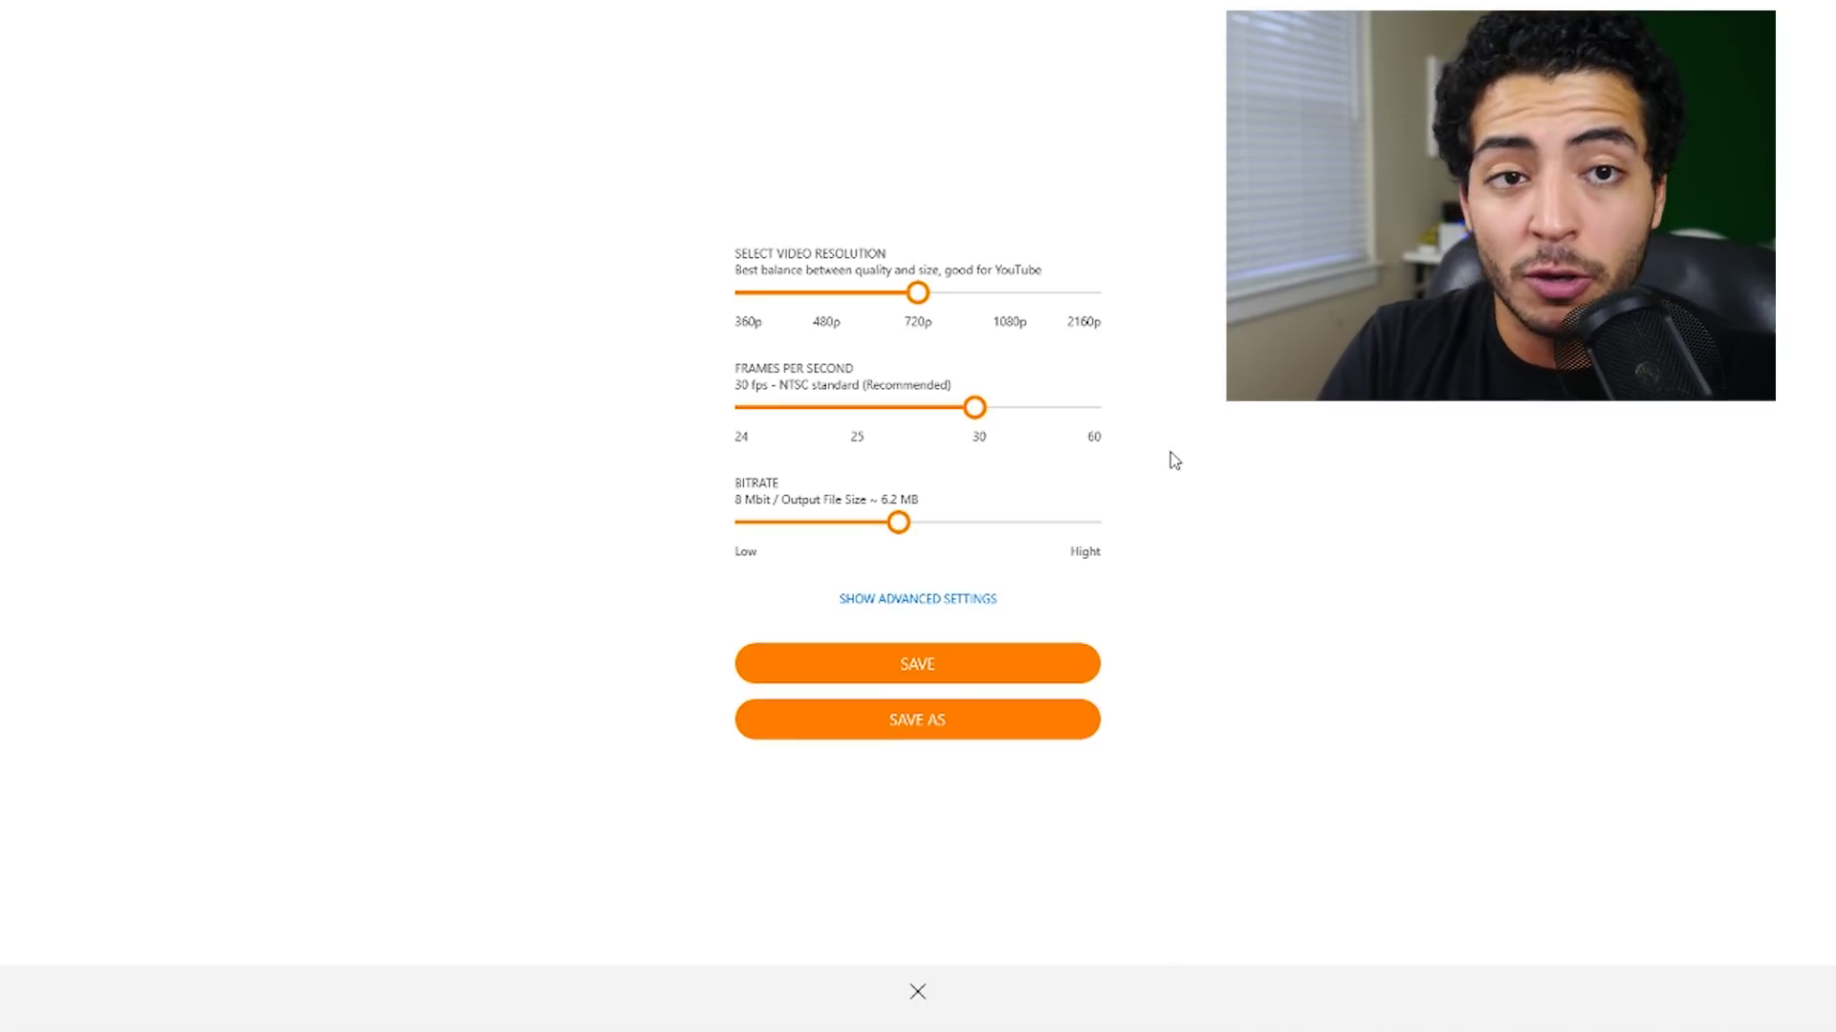
left_click_drag(939, 301, 1008, 302)
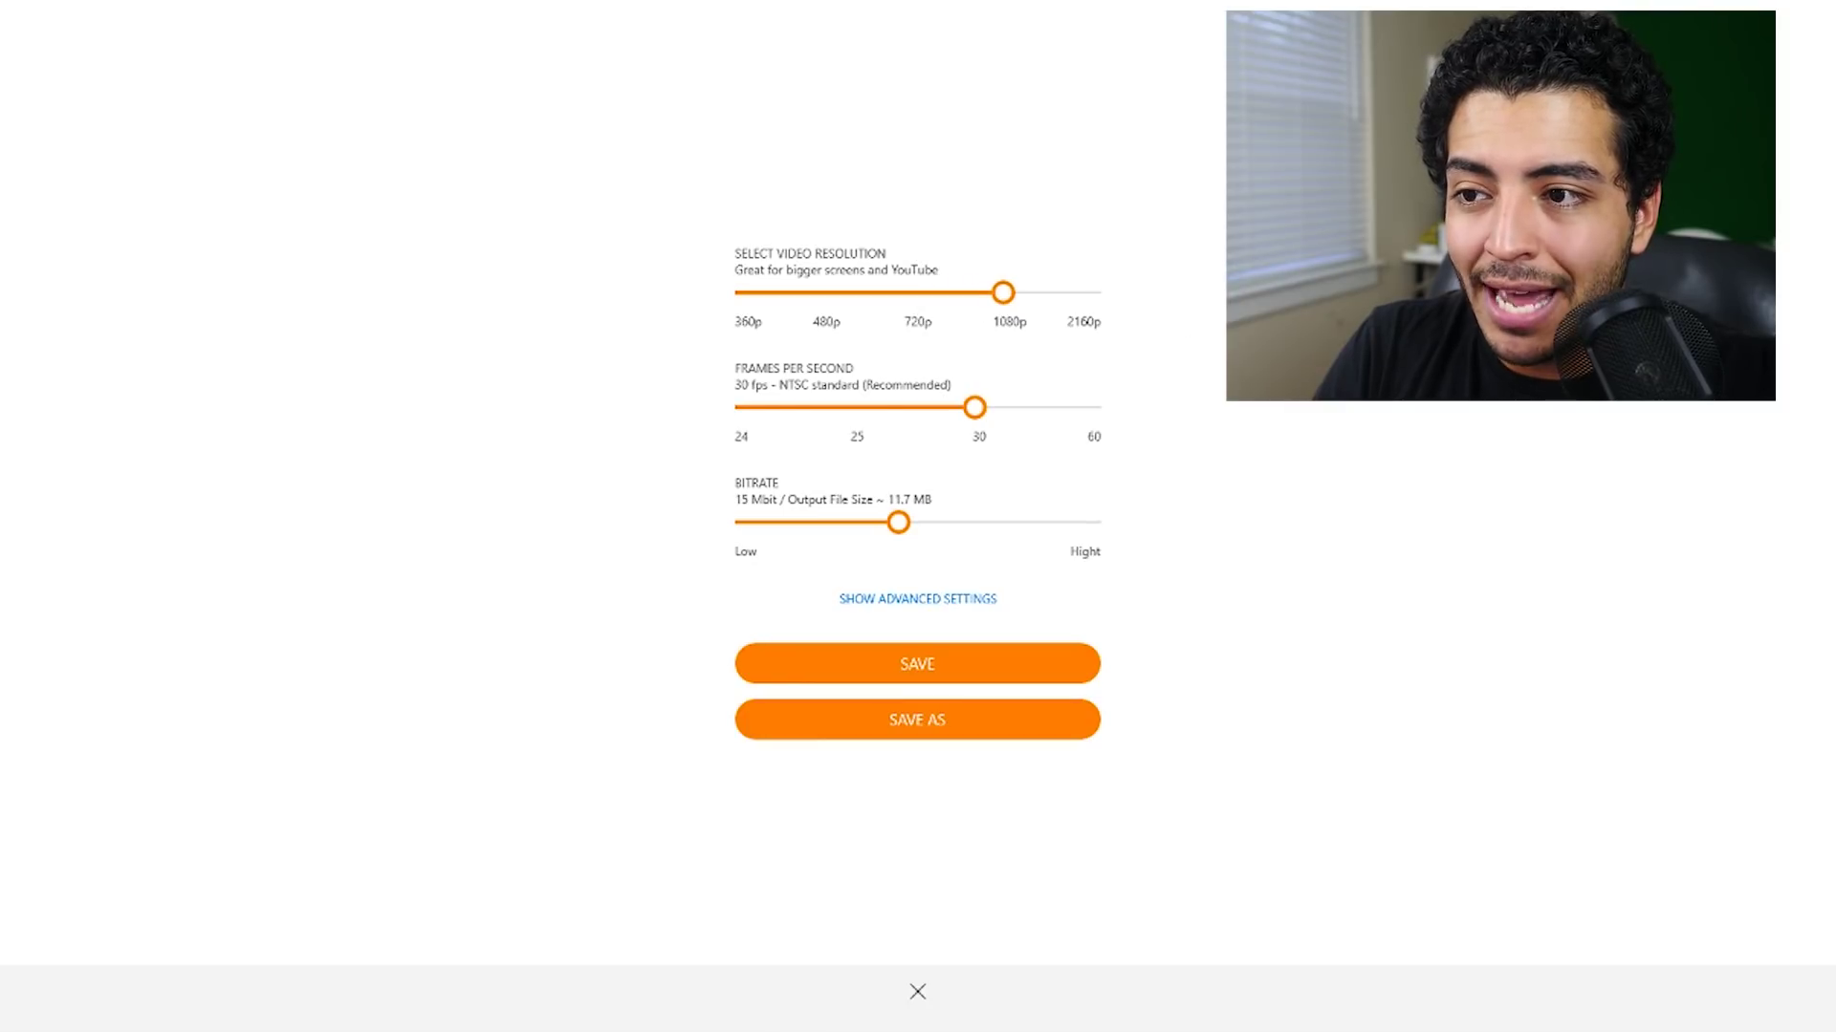
left_click_drag(971, 290, 1016, 295)
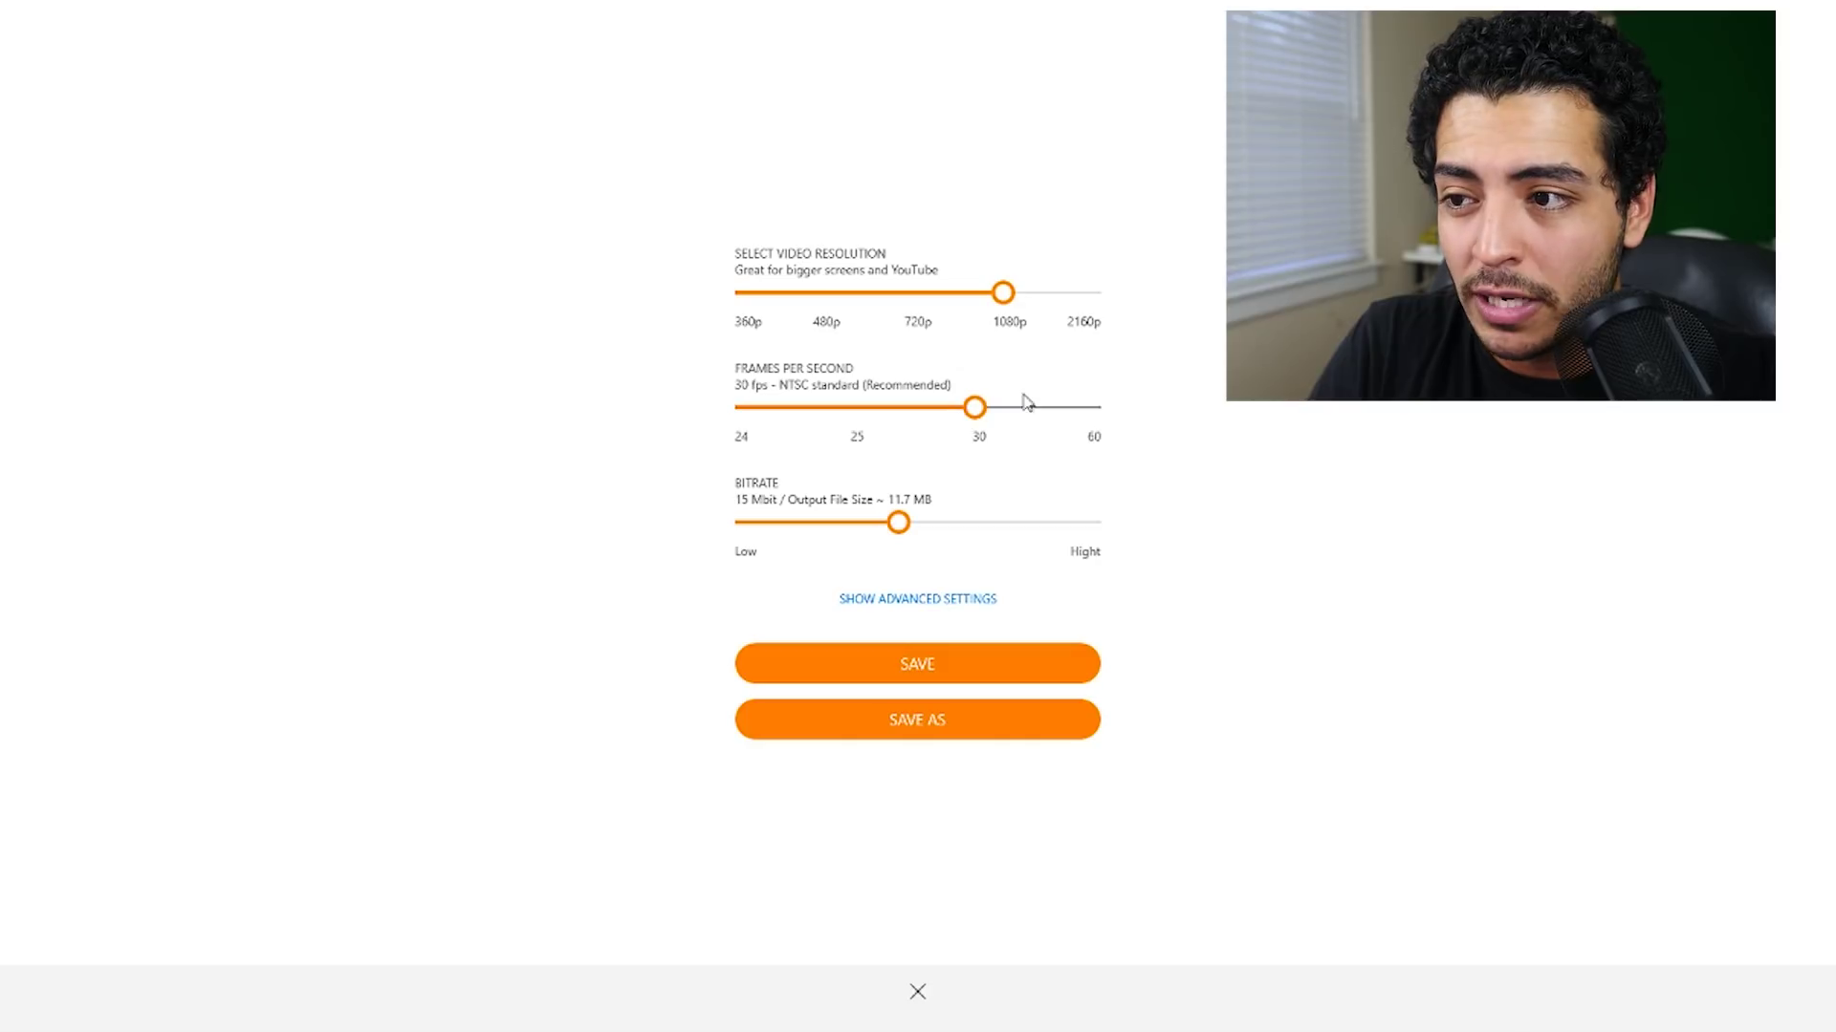
left_click_drag(977, 421, 1145, 405)
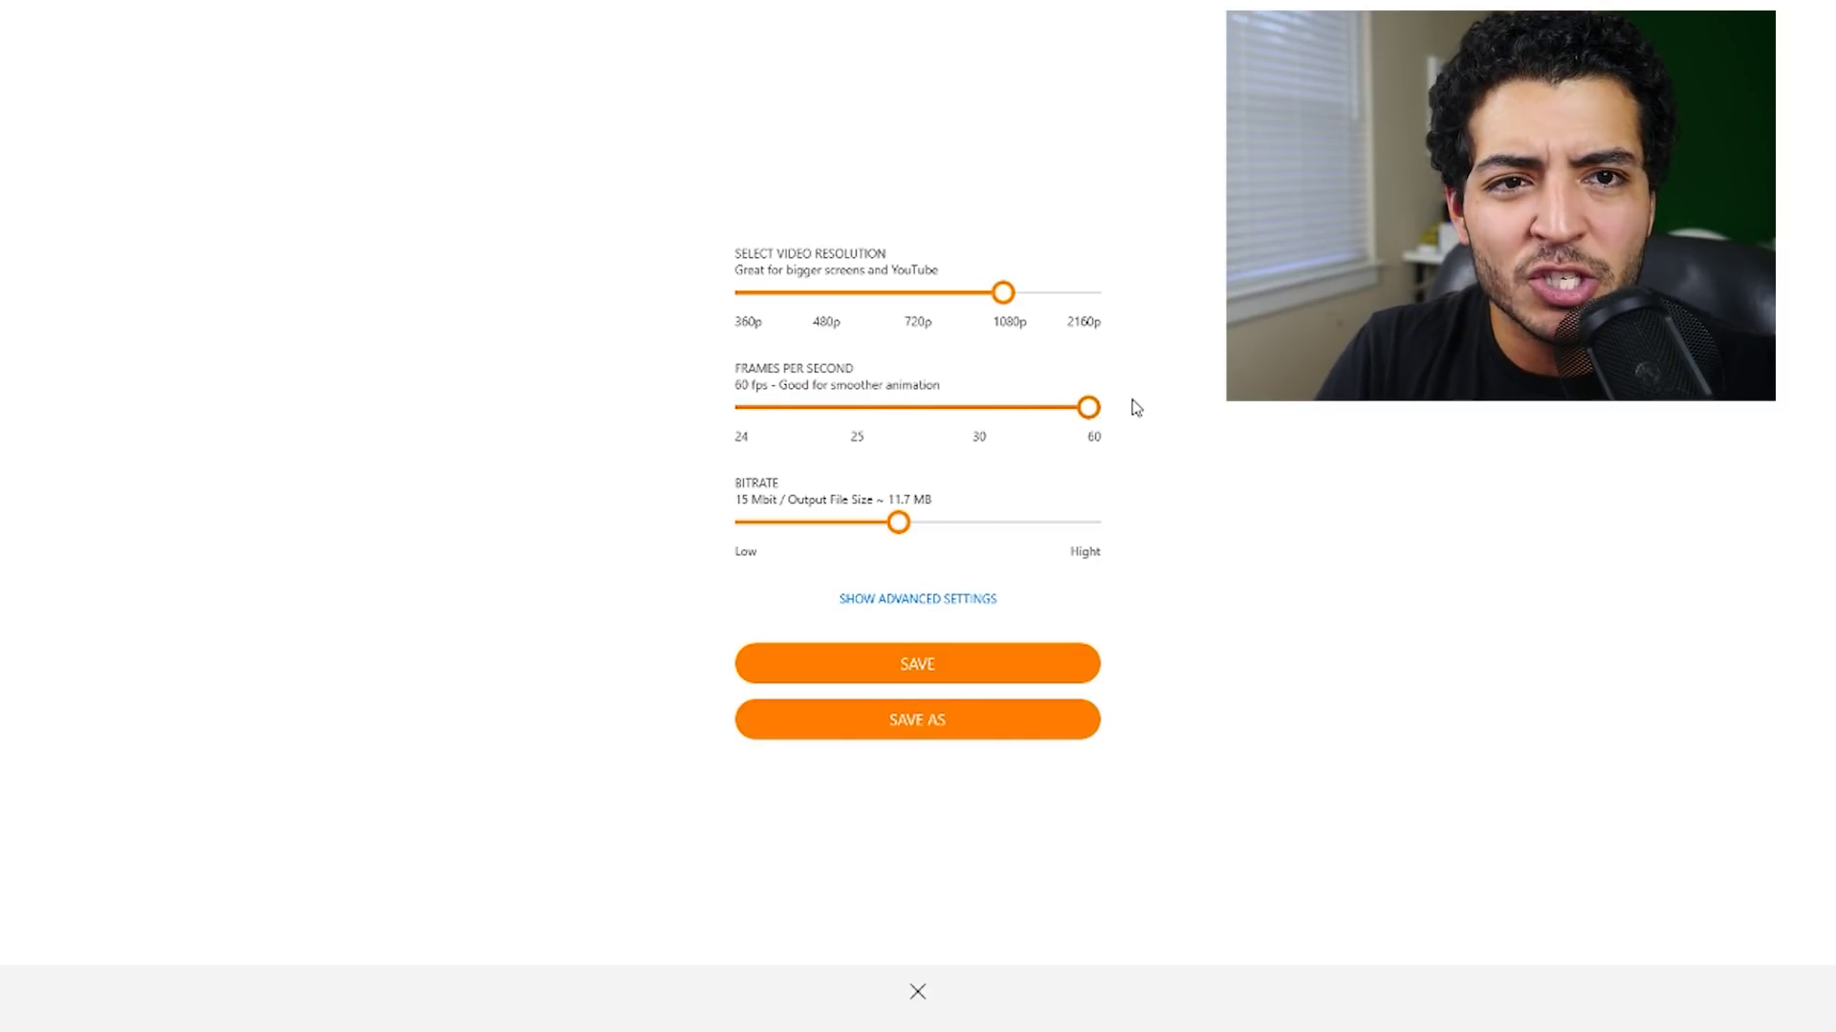
left_click_drag(1070, 413, 729, 410)
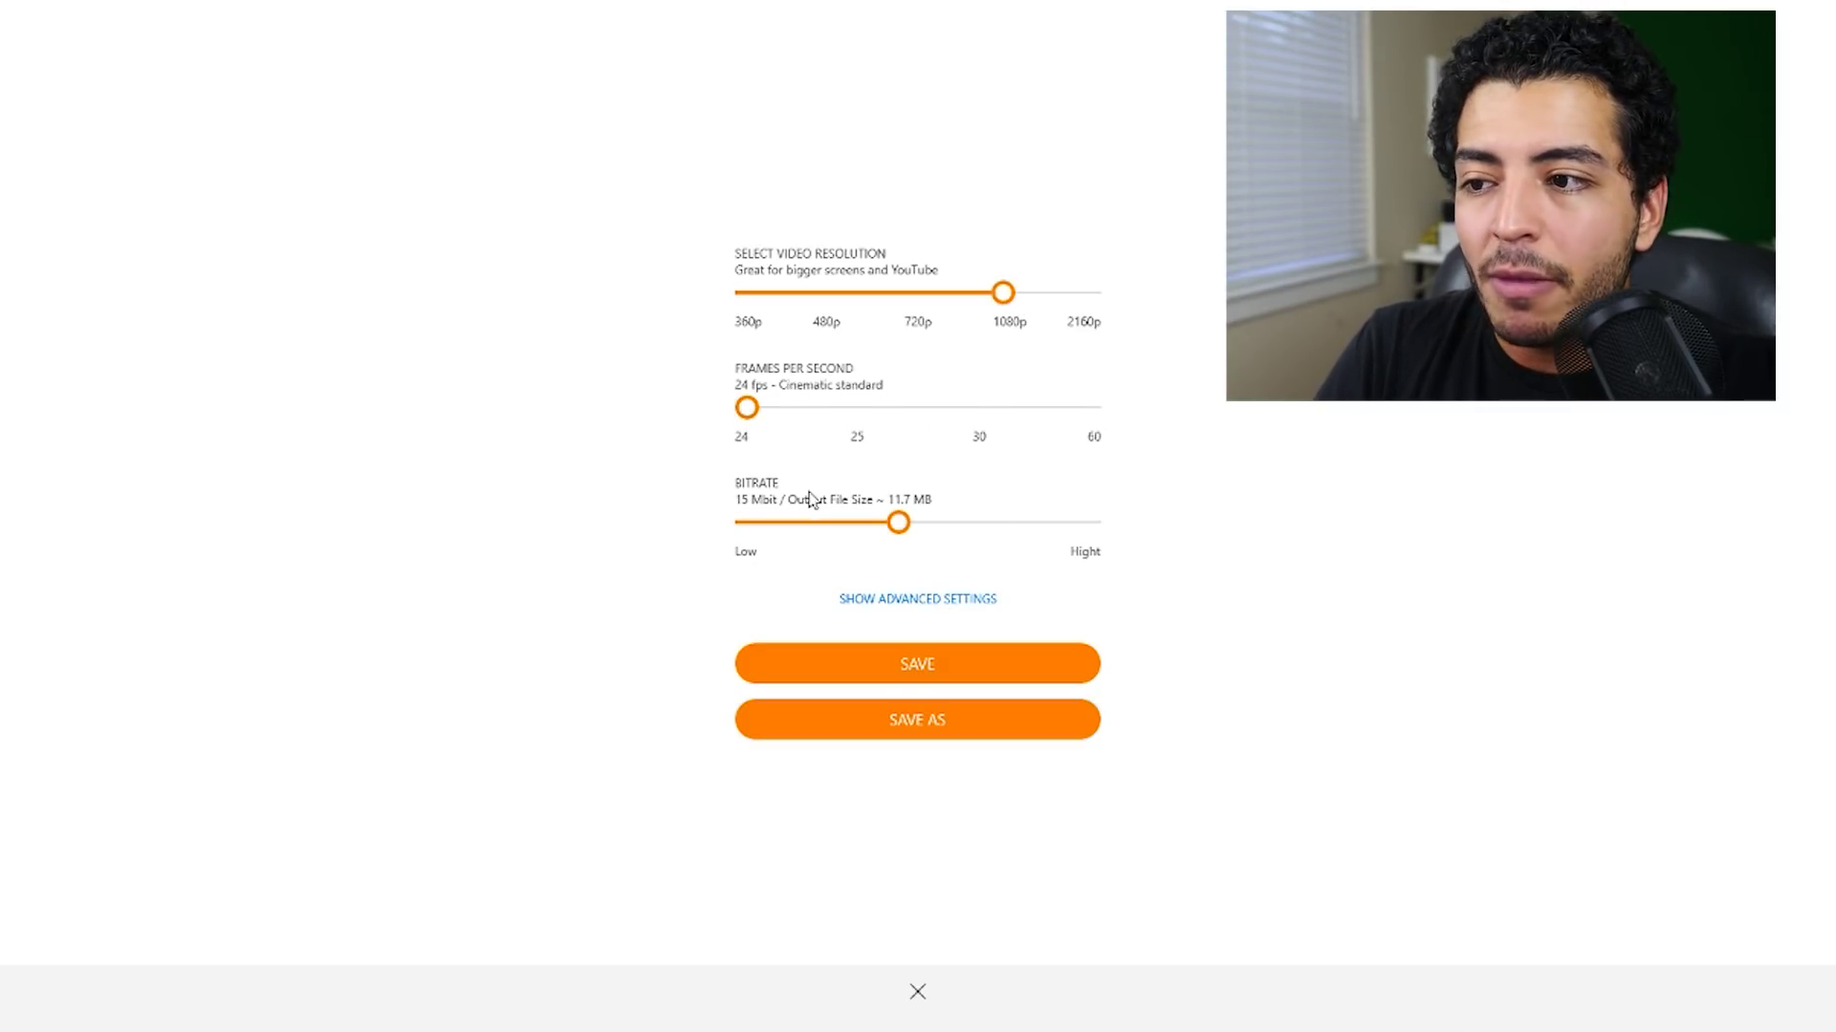
left_click_drag(900, 523, 1161, 541)
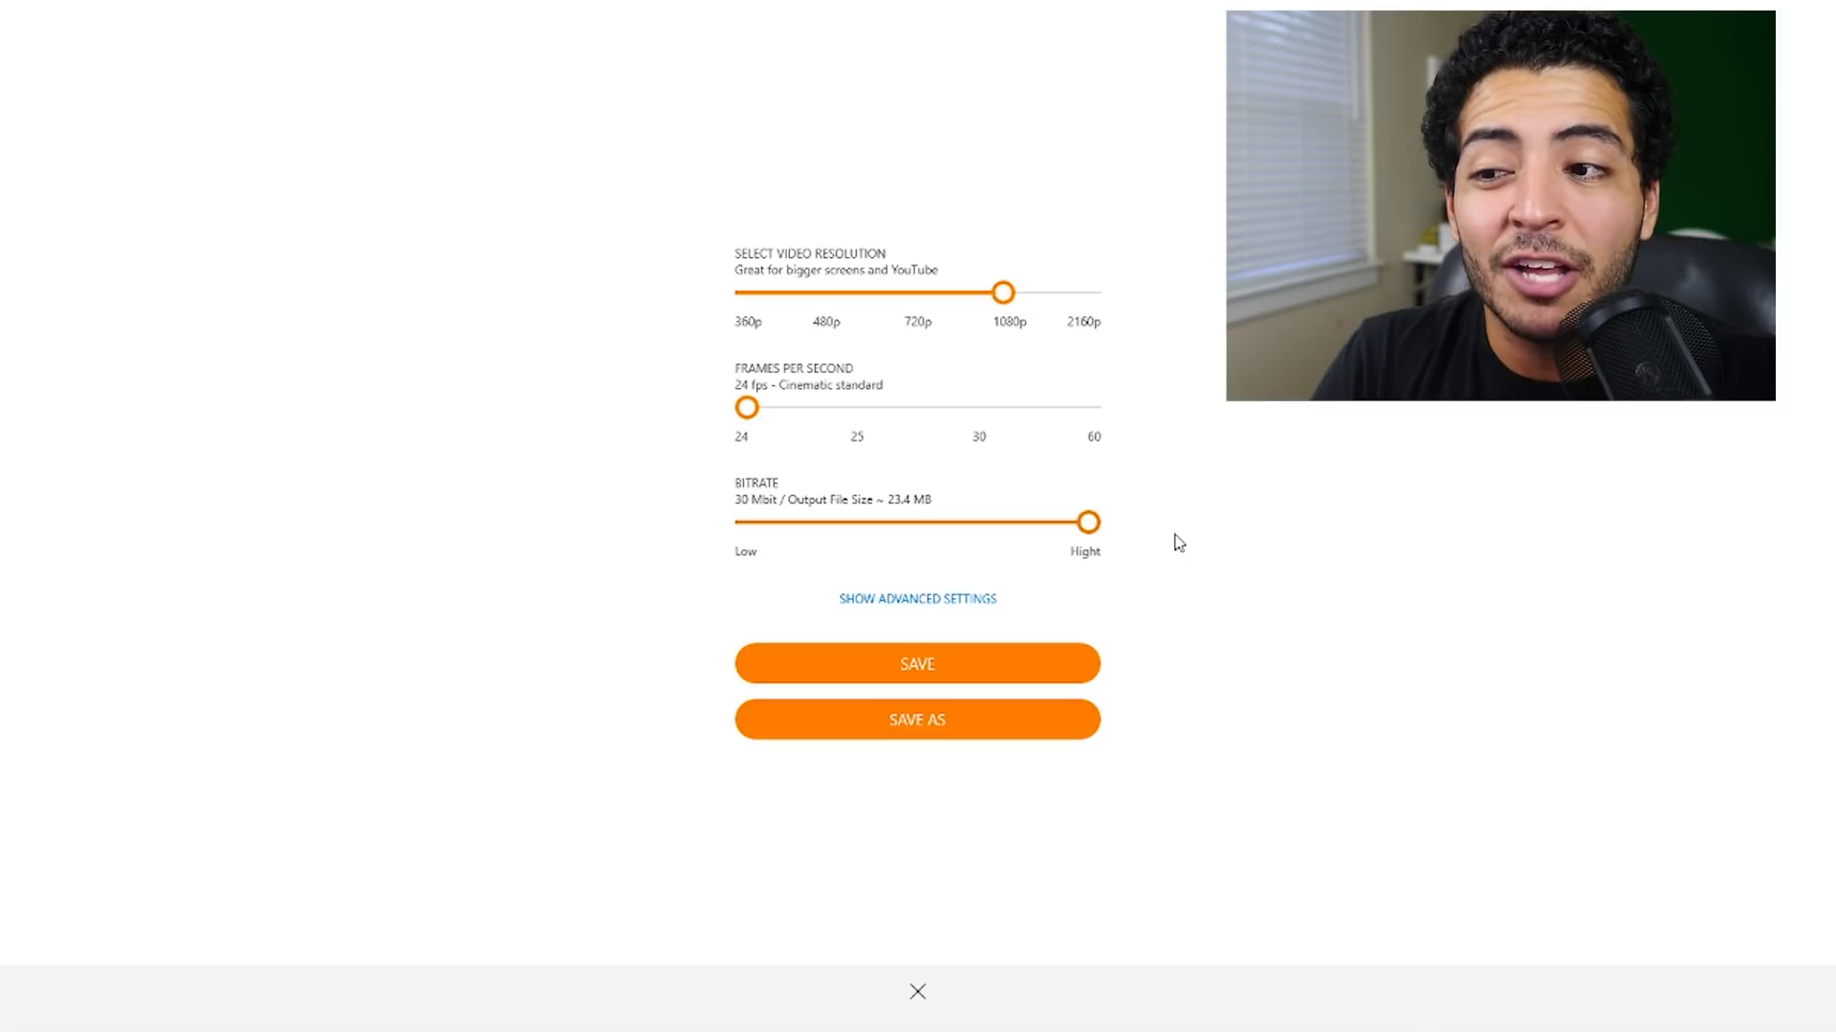
left_click_drag(1098, 543, 878, 545)
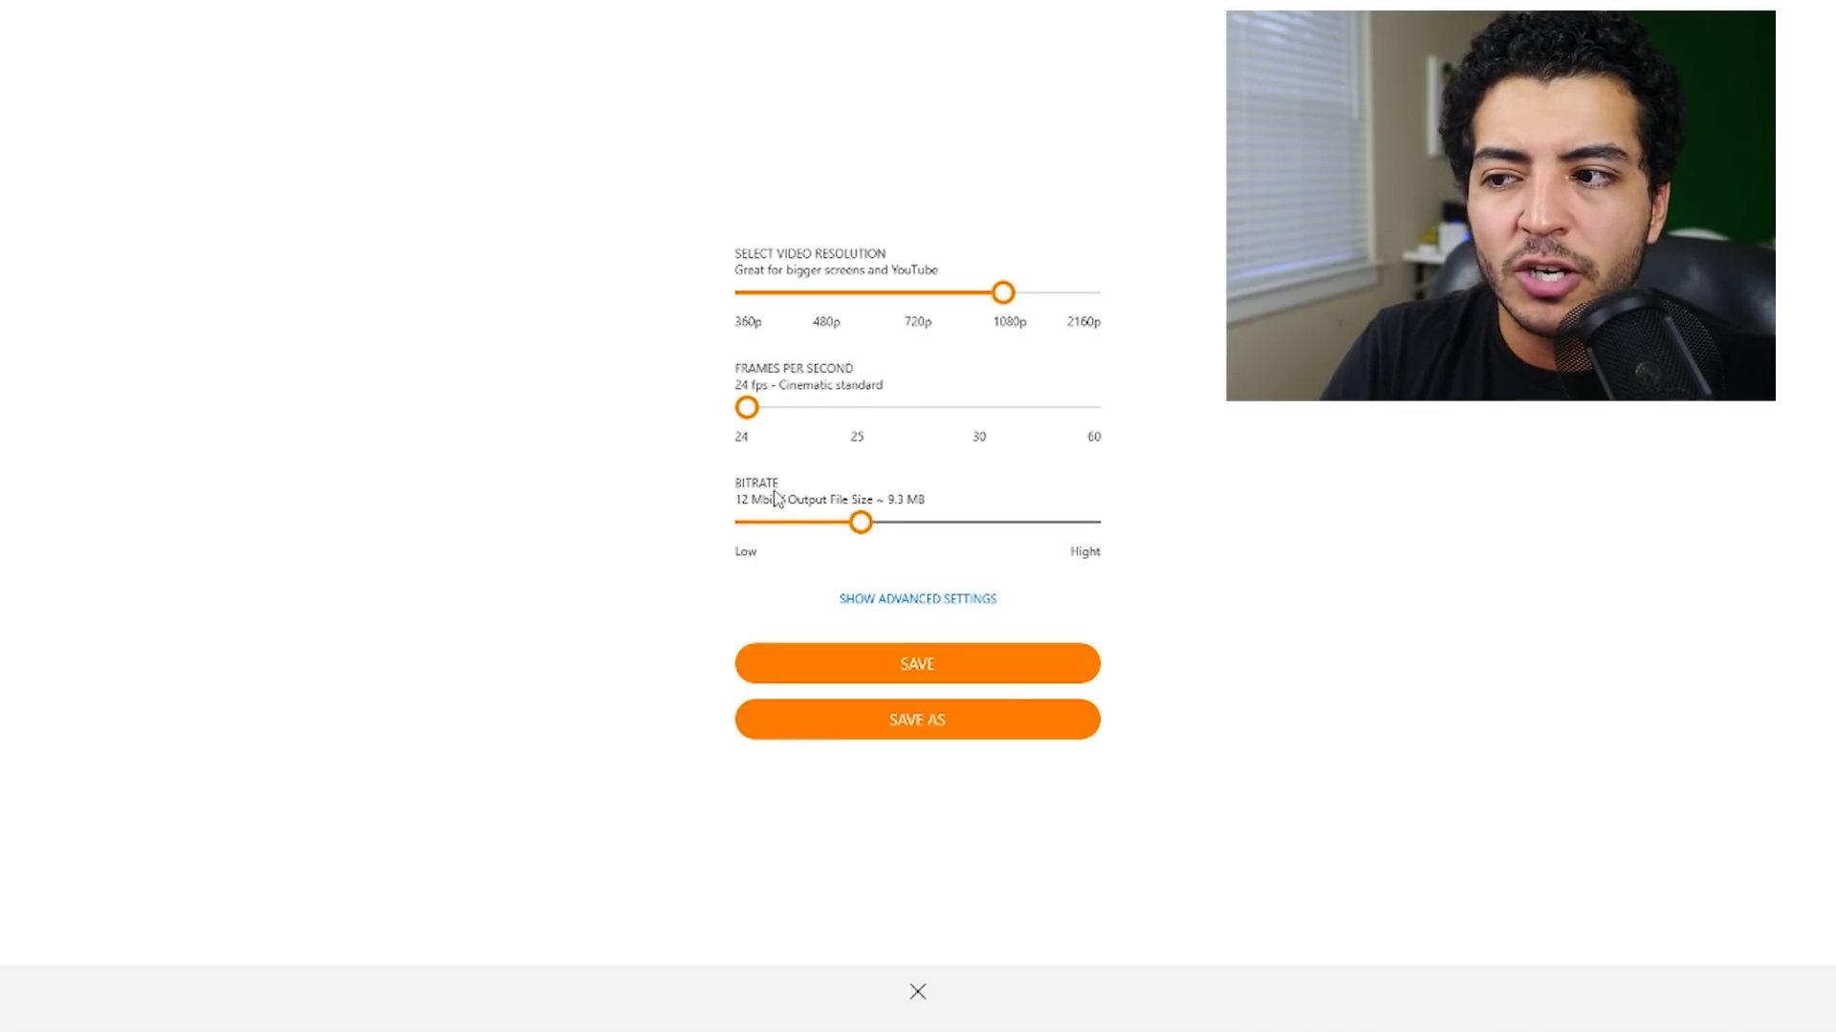
Step: Save the coffee video as a new file and play the exported result
left_click(968, 736)
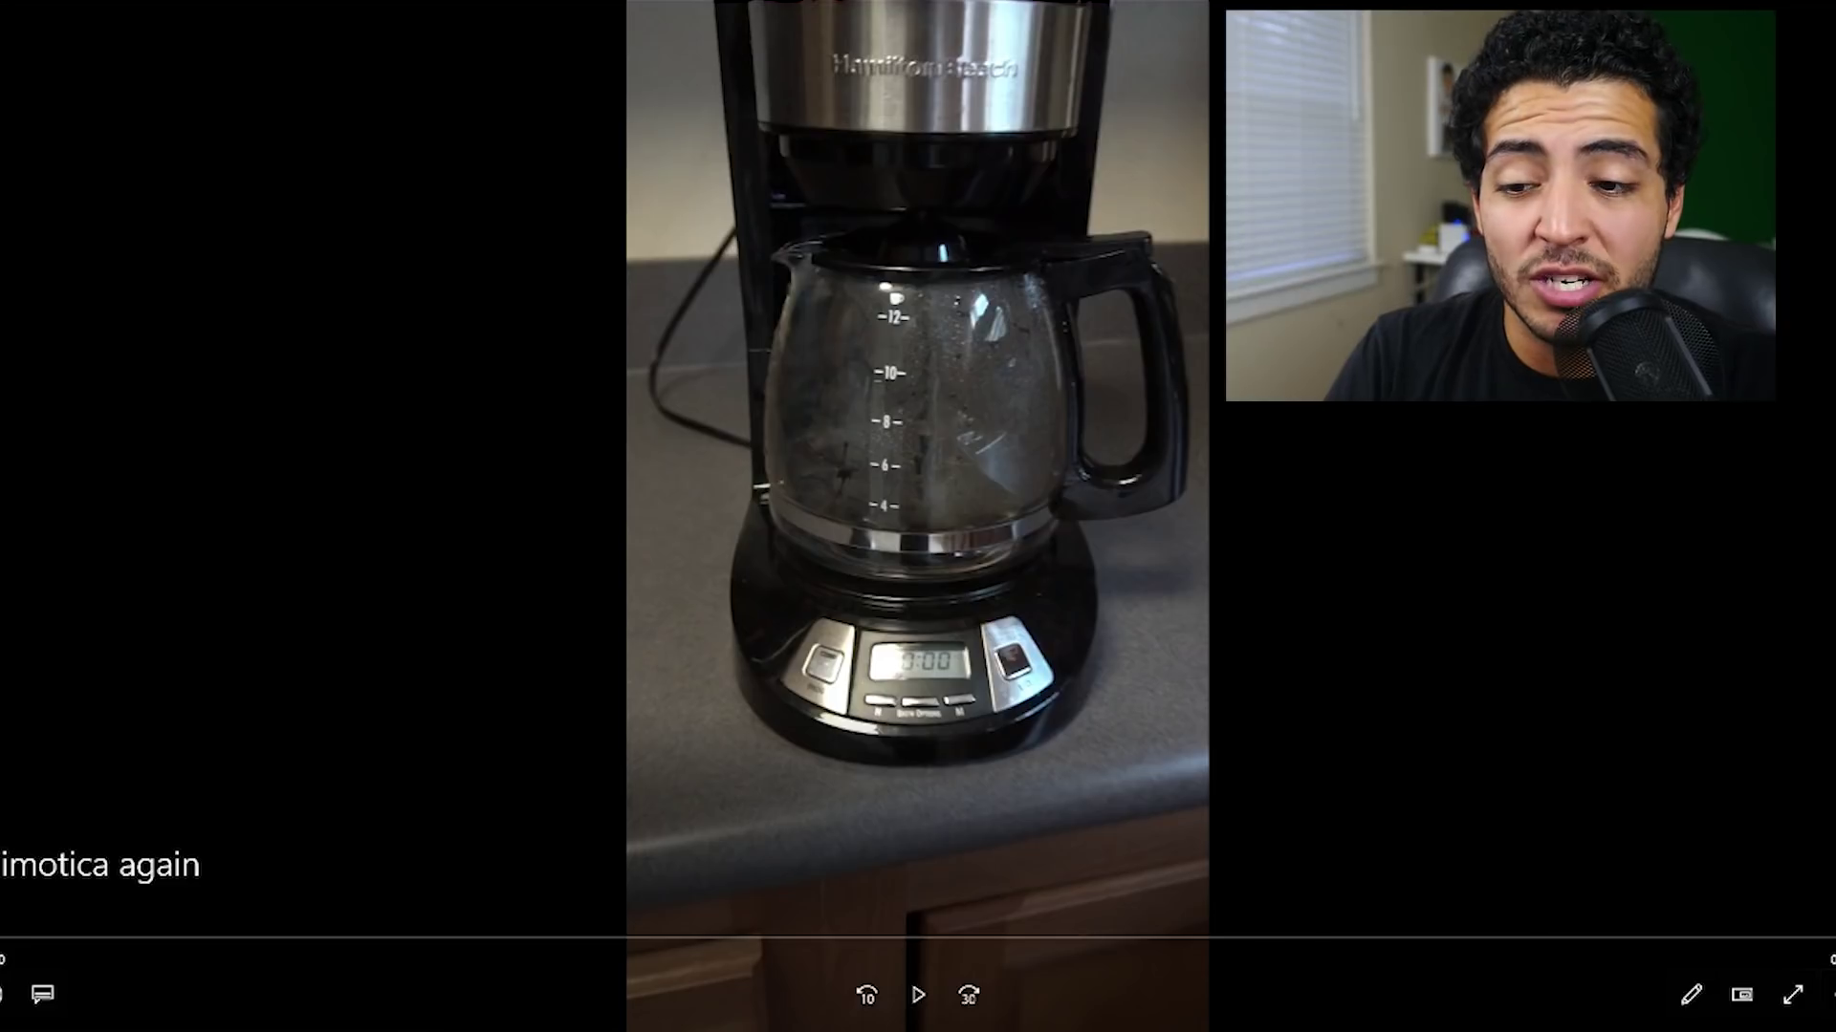
left_click(918, 997)
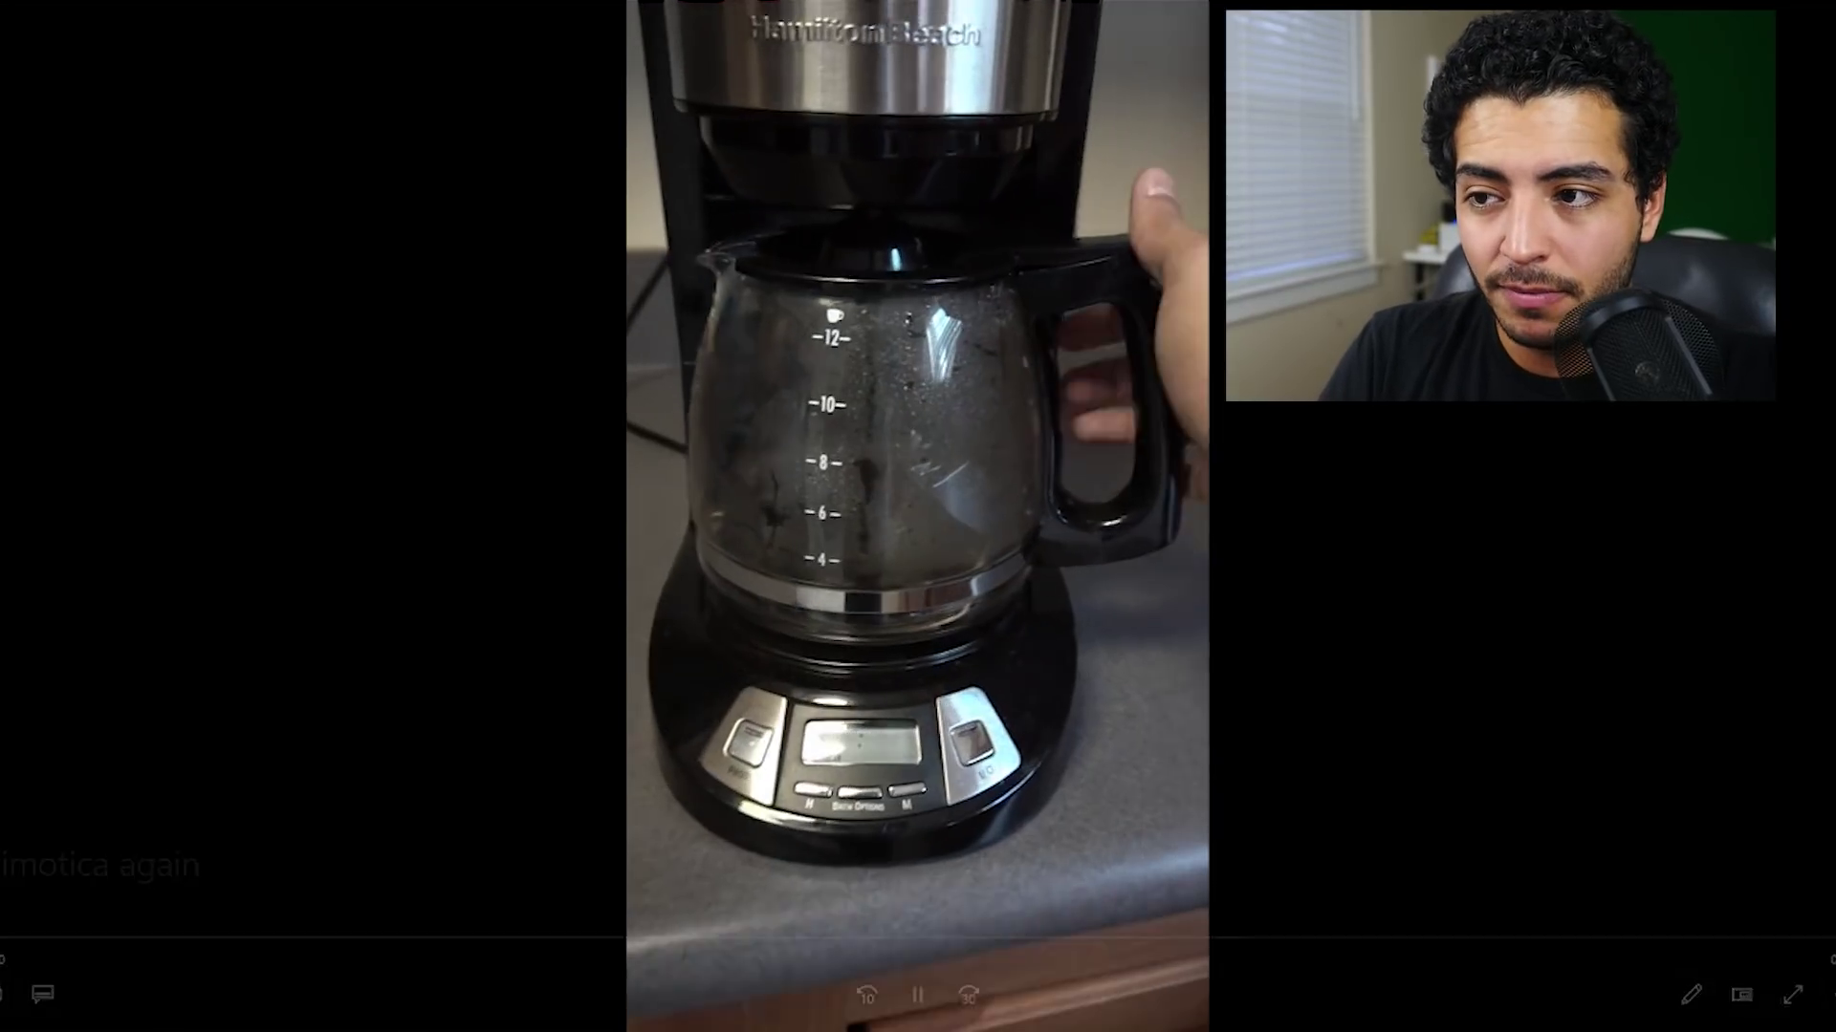